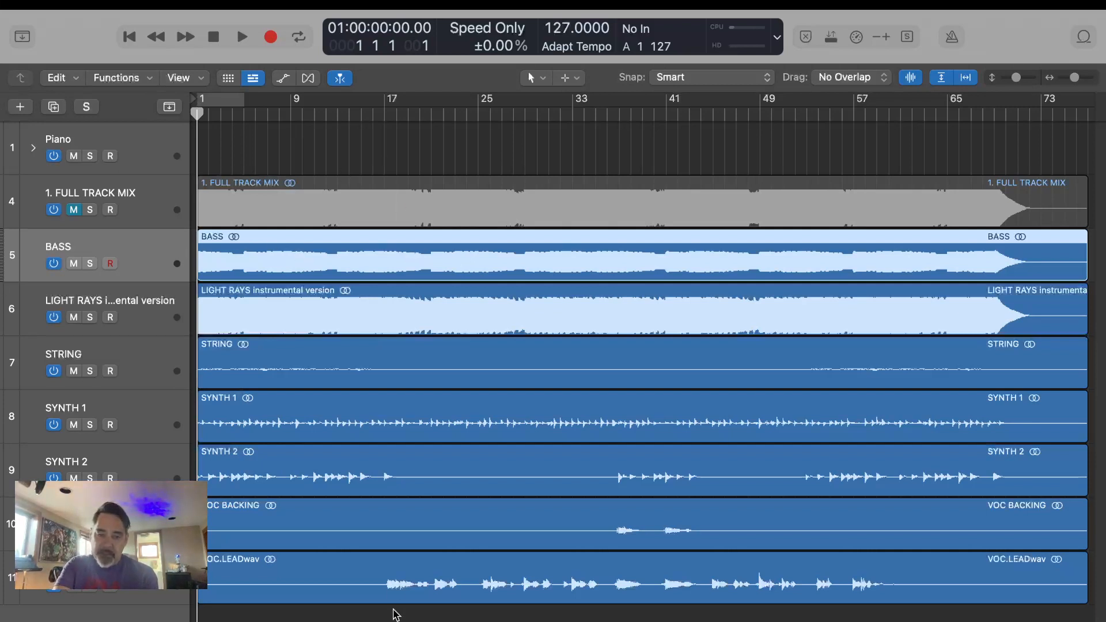
click(395, 614)
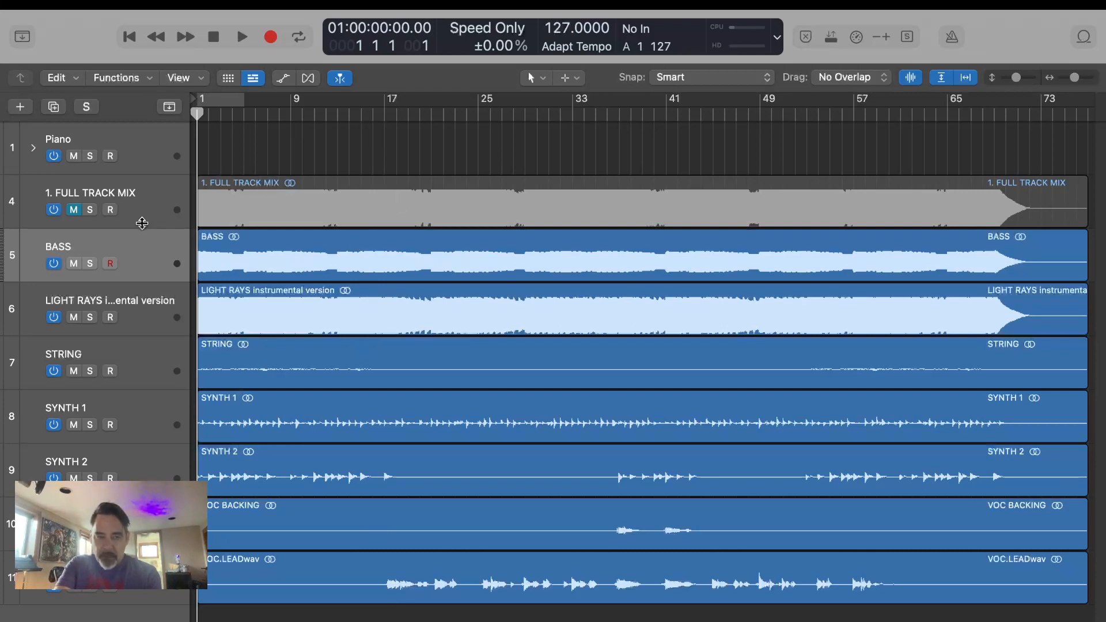
click(144, 326)
click(150, 248)
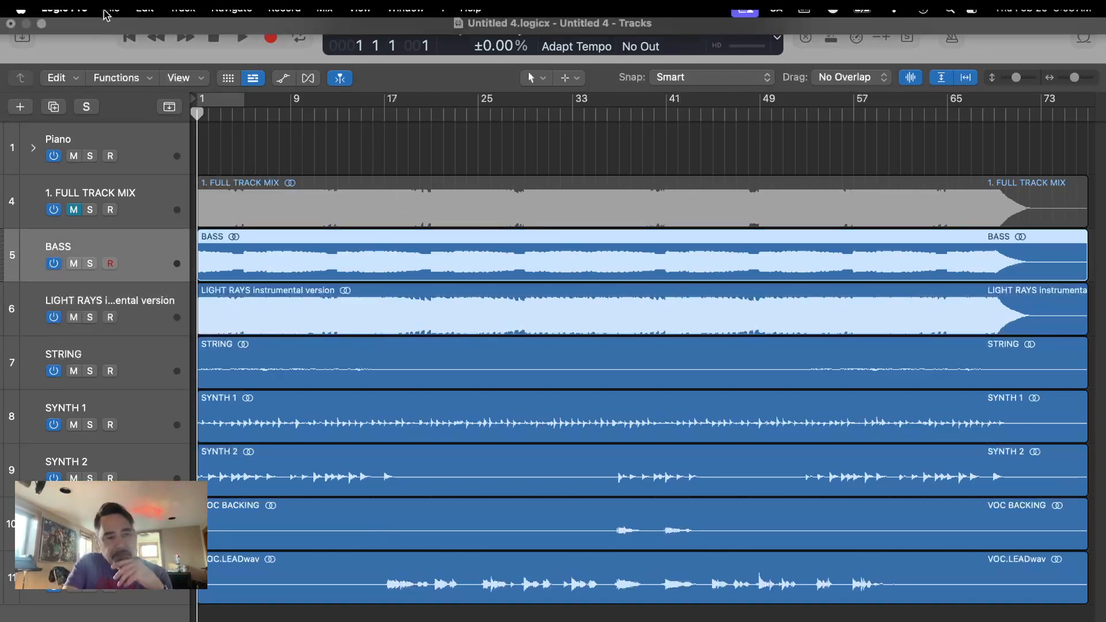
click(75, 80)
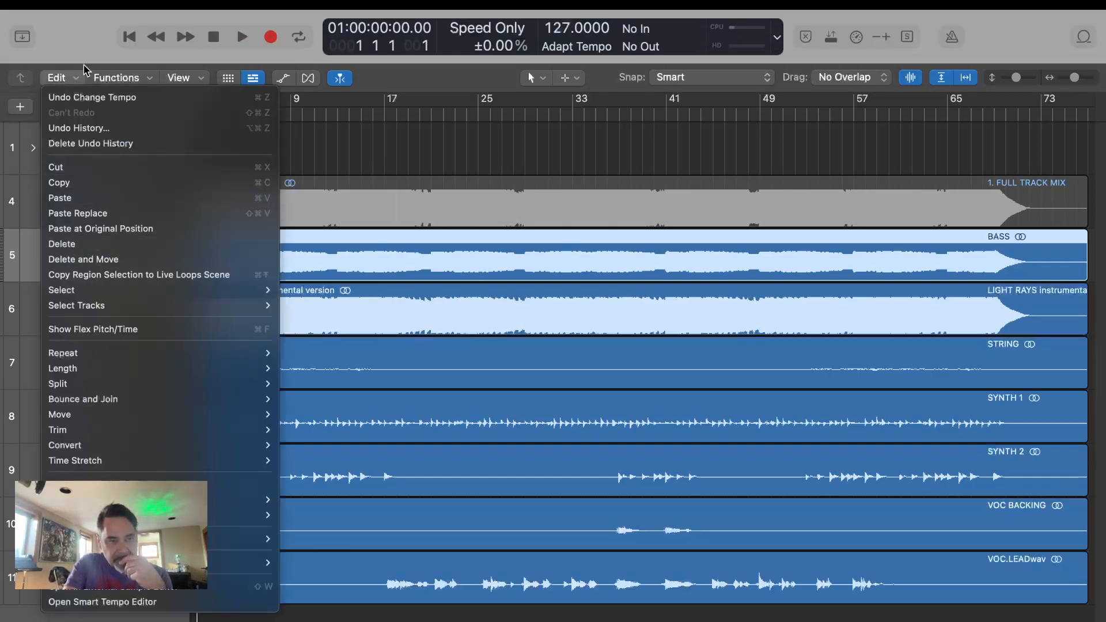
click(72, 82)
Add a duplicate of the BASS track with a copy of its region on it, and mute the original BASS track.
click(53, 107)
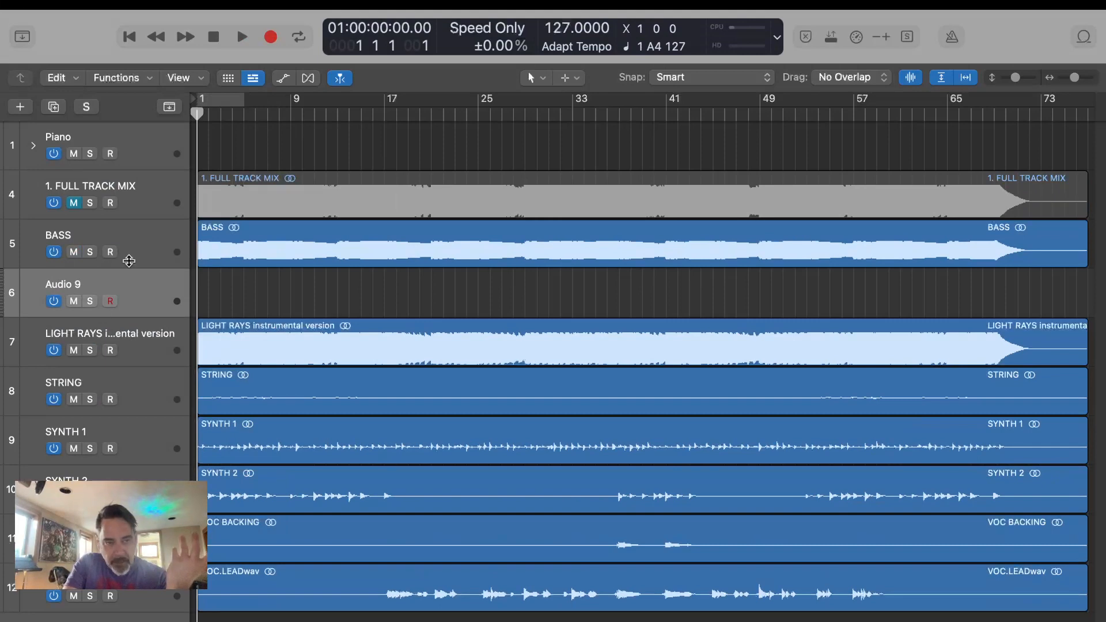
click(129, 261)
drag(296, 249, 301, 297)
click(74, 252)
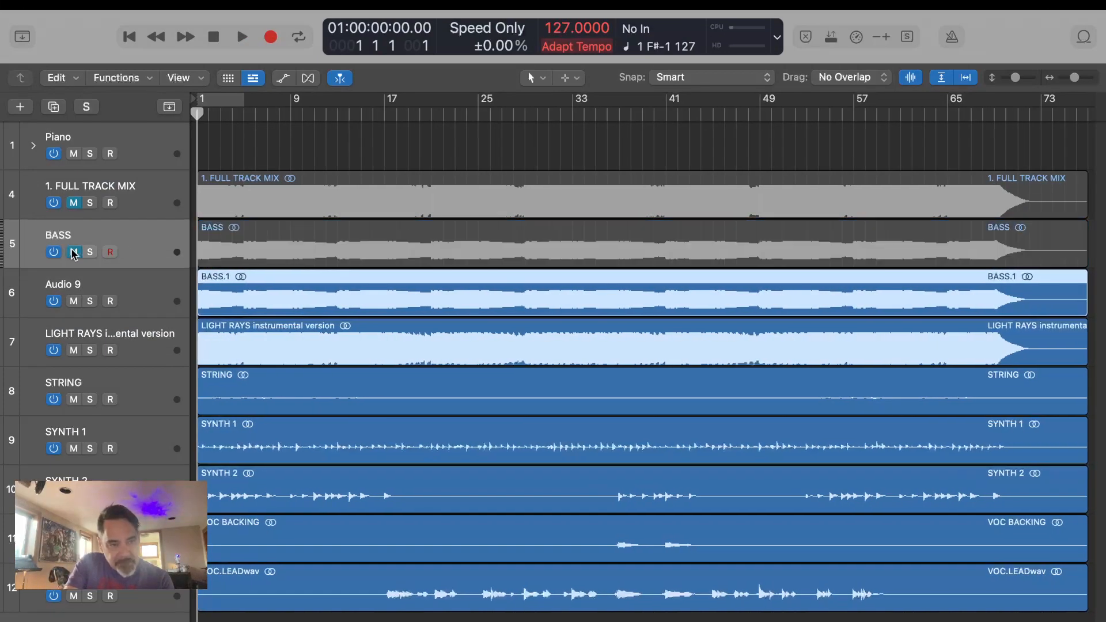
Rename the duplicated bass track Bass Processed.
click(77, 293)
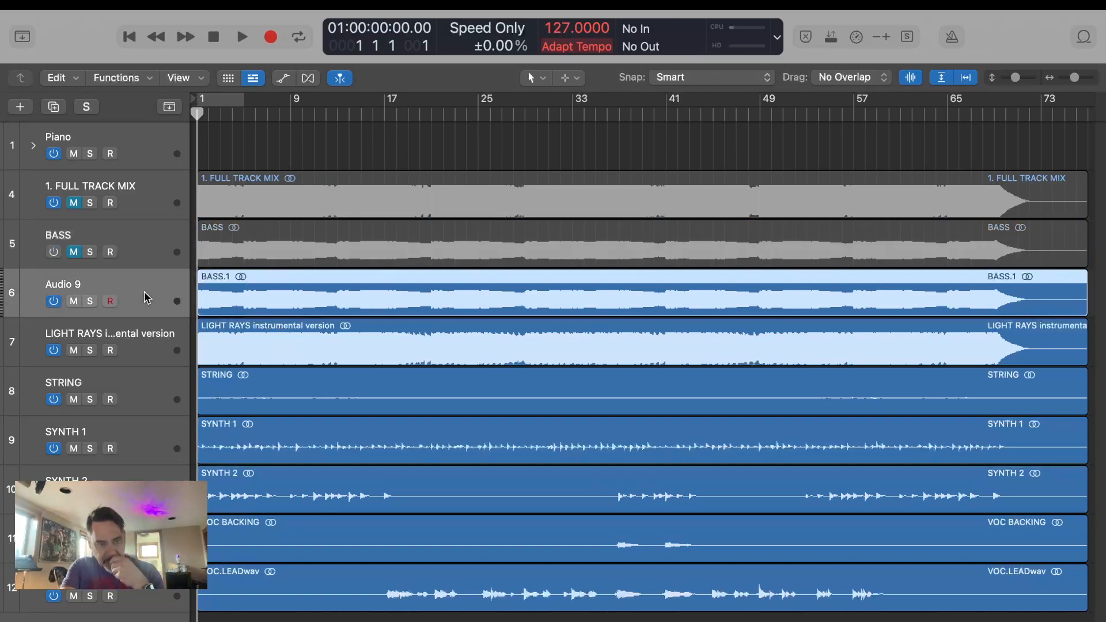
double_click(75, 285)
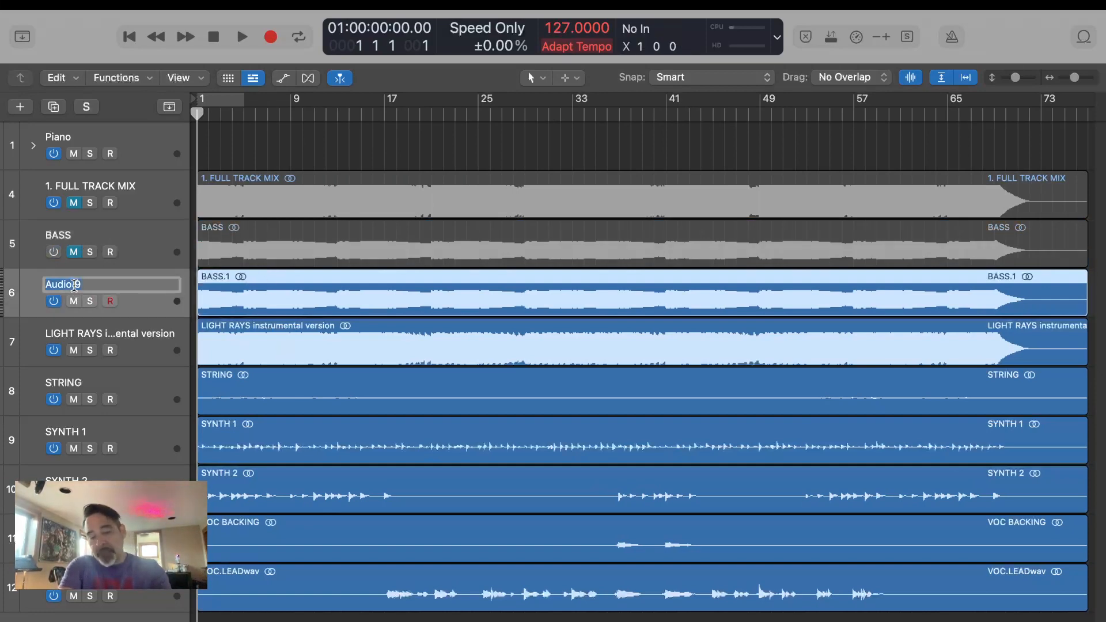
text(Bass Pr)
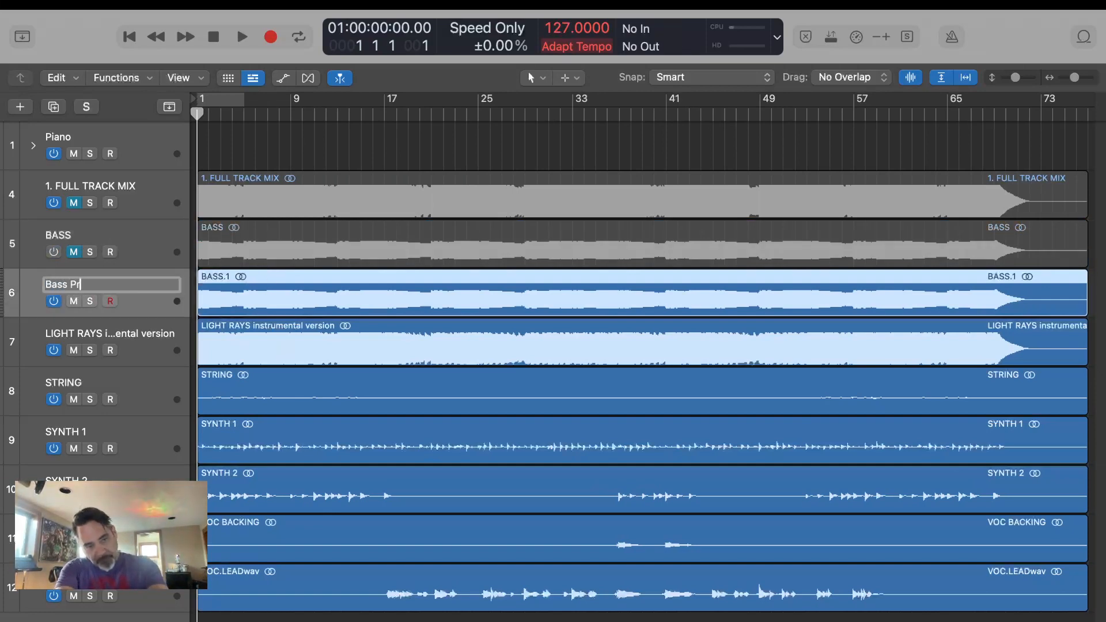
text(ocessed)
key(Return)
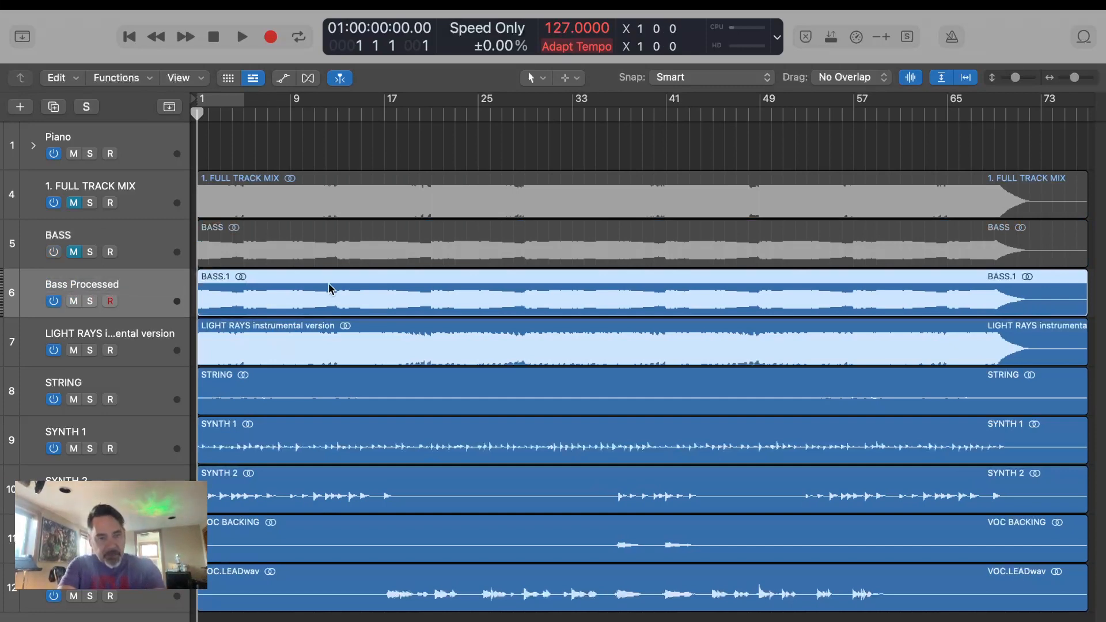
Open the copied bass region in a tall audio editor and show its Track view.
key(e)
key(z)
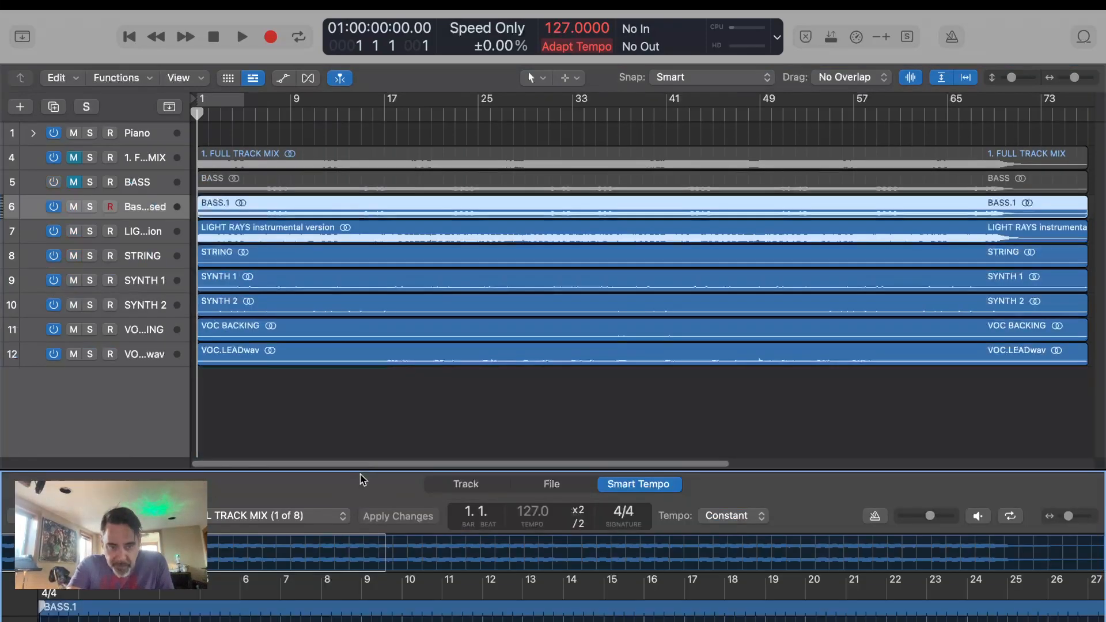
drag(357, 468, 371, 287)
click(467, 291)
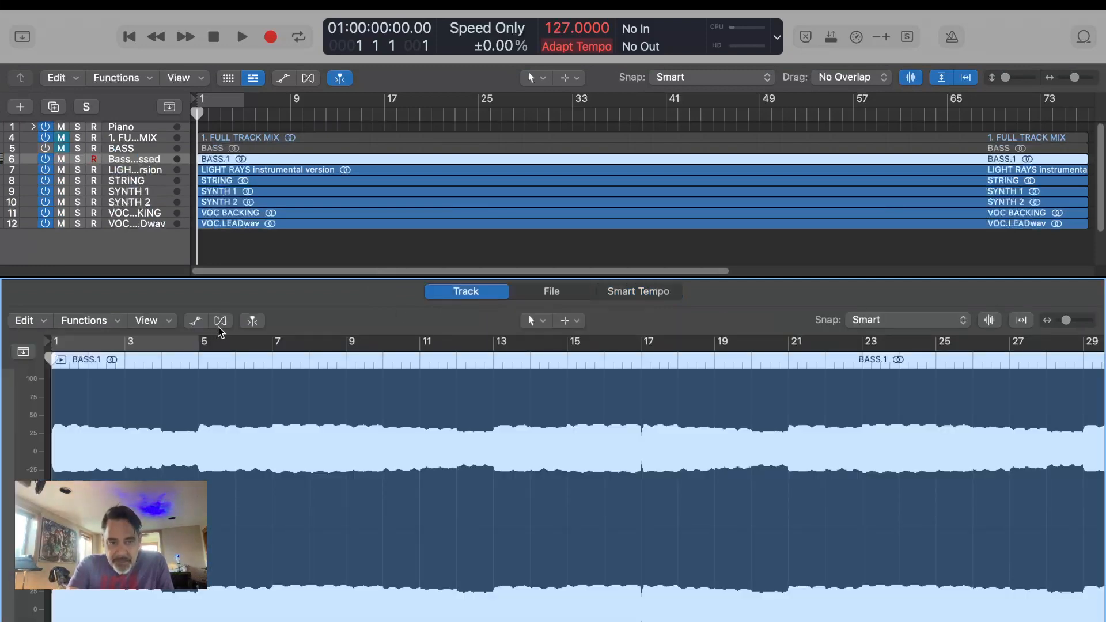
Turn on Flex for the Bass Processed track and set its mode to Flex Pitch.
click(221, 321)
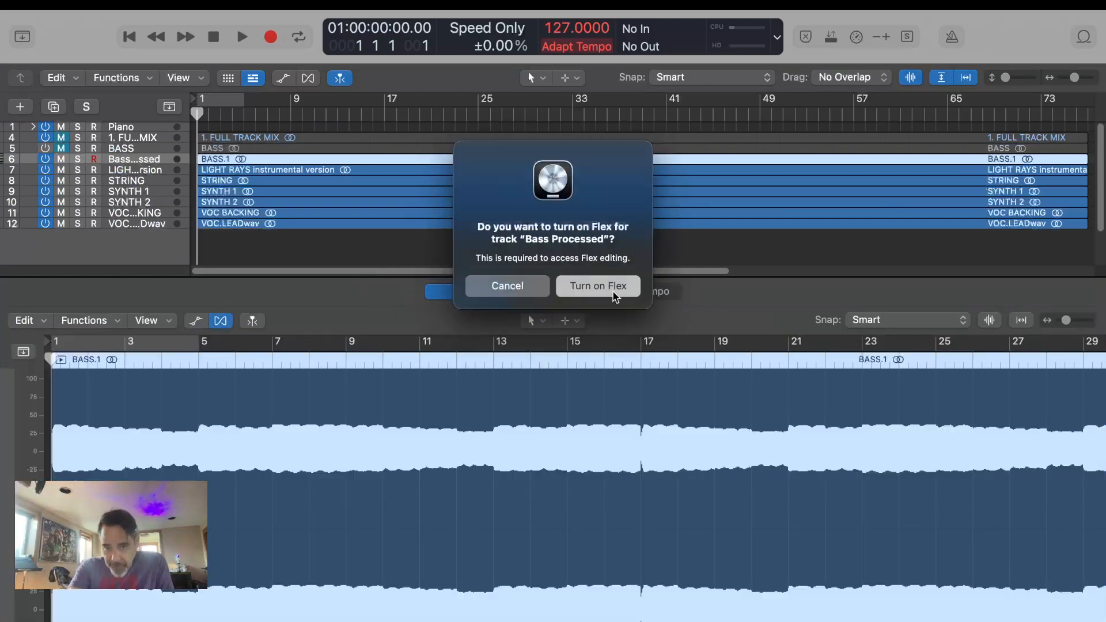
click(615, 296)
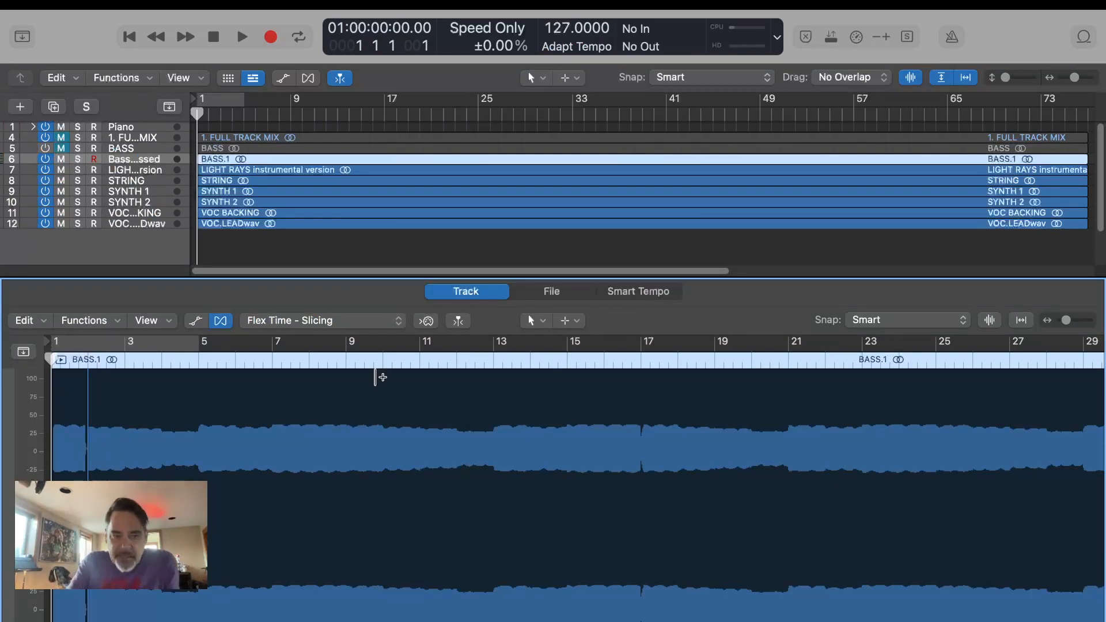
click(270, 321)
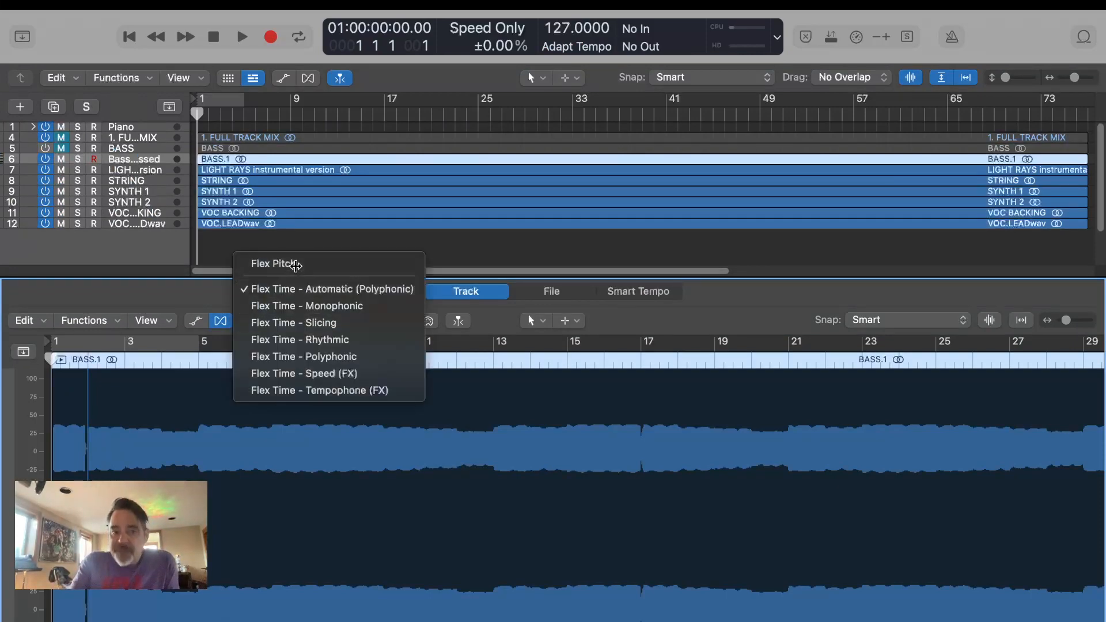
click(296, 266)
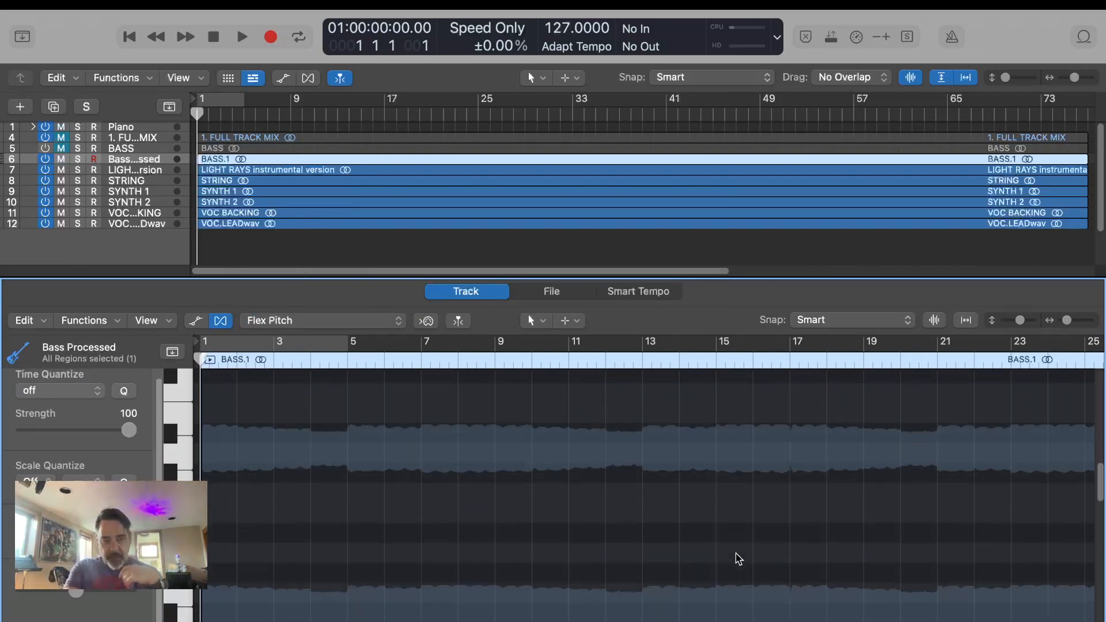
Bring the detected bass notes into view, solo the Bass Processed track and play its opening bars.
scroll(738, 559, down, 5)
scroll(739, 559, down, 5)
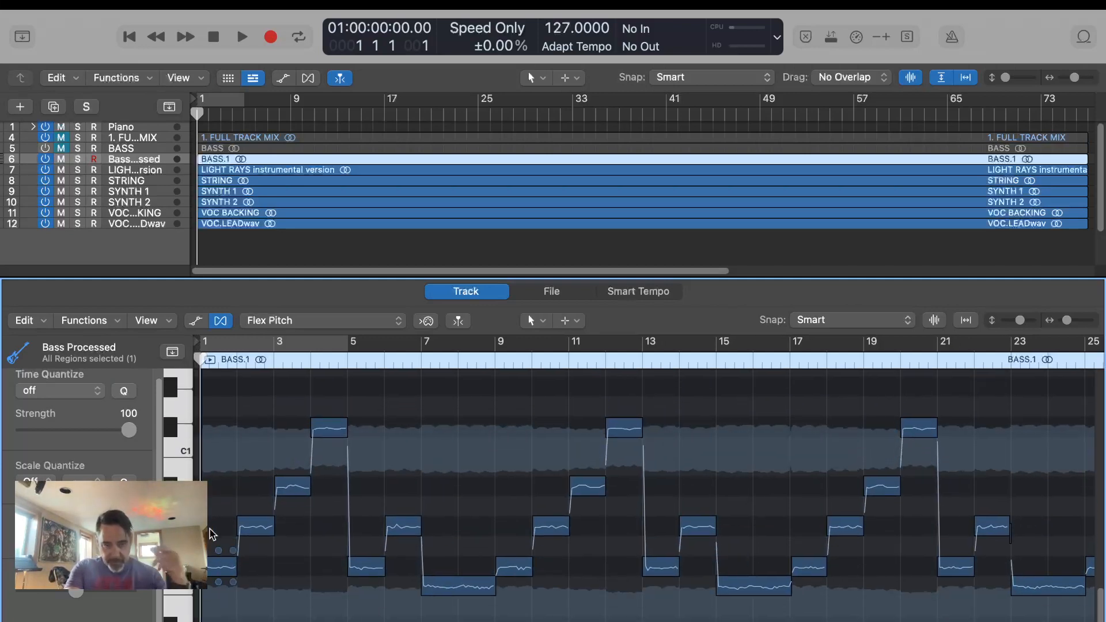
mouse_move(227, 567)
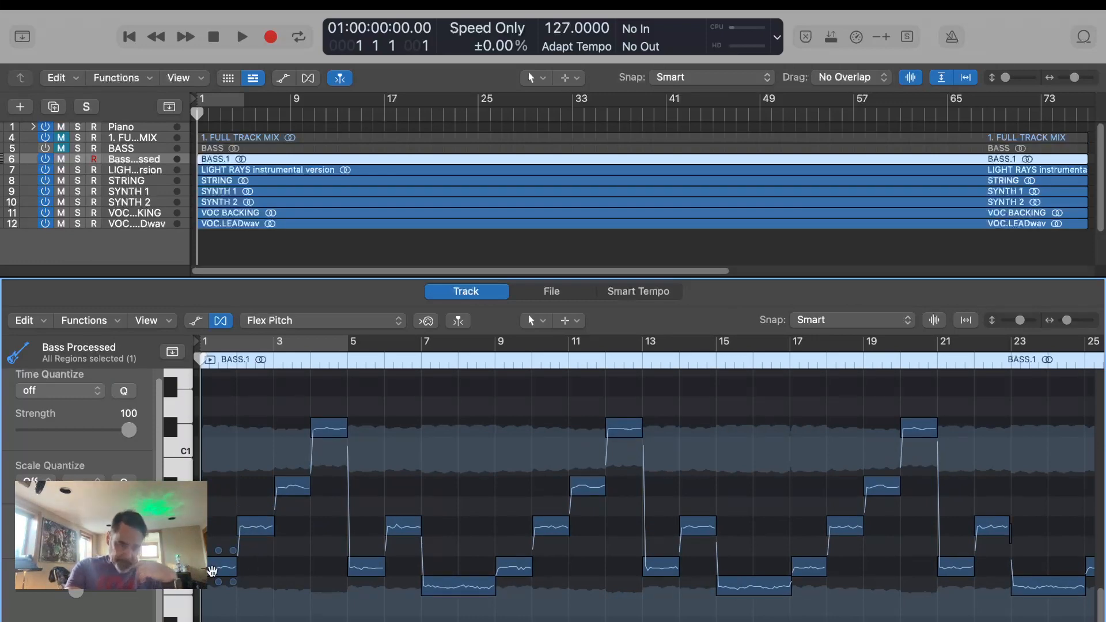
click(78, 159)
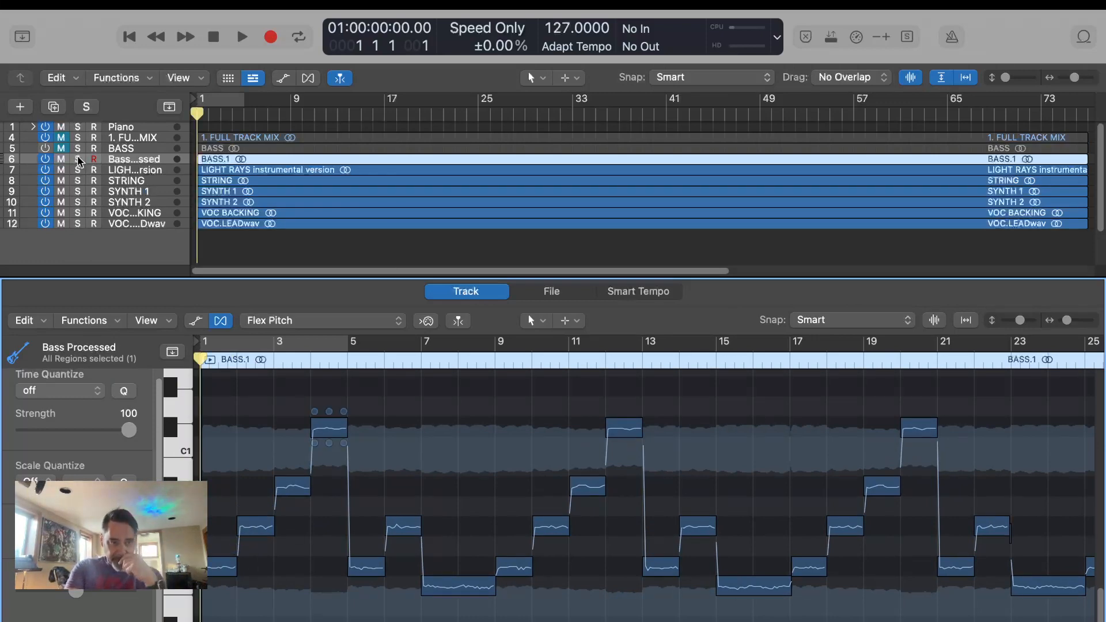
click(242, 37)
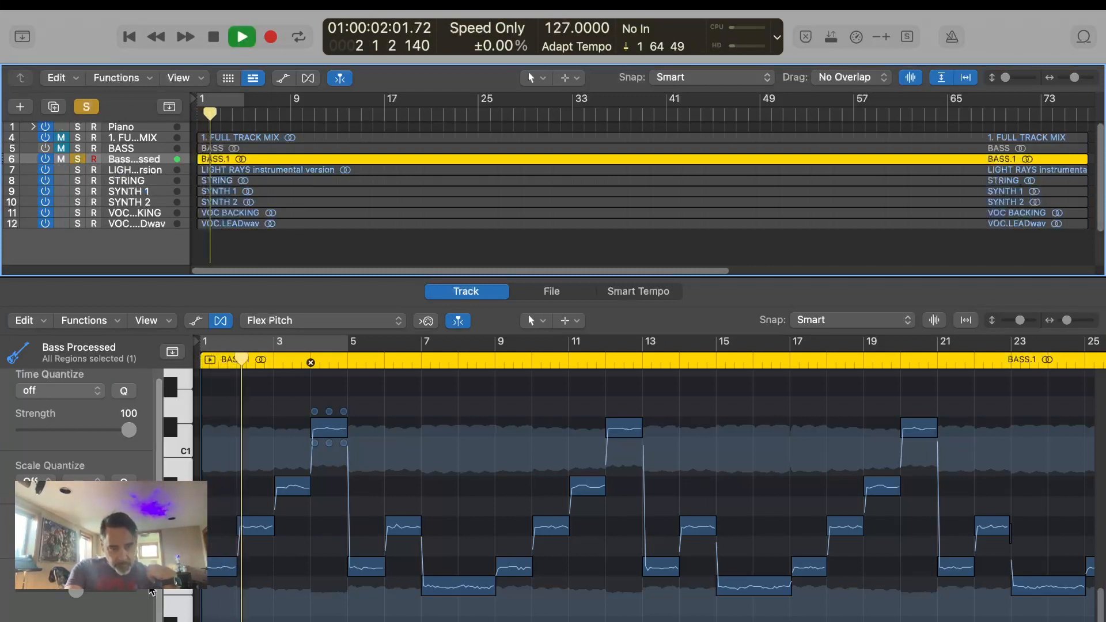
key(space)
Select all bass notes on the second-lowest pitch row and play on into bar 5.
click(172, 525)
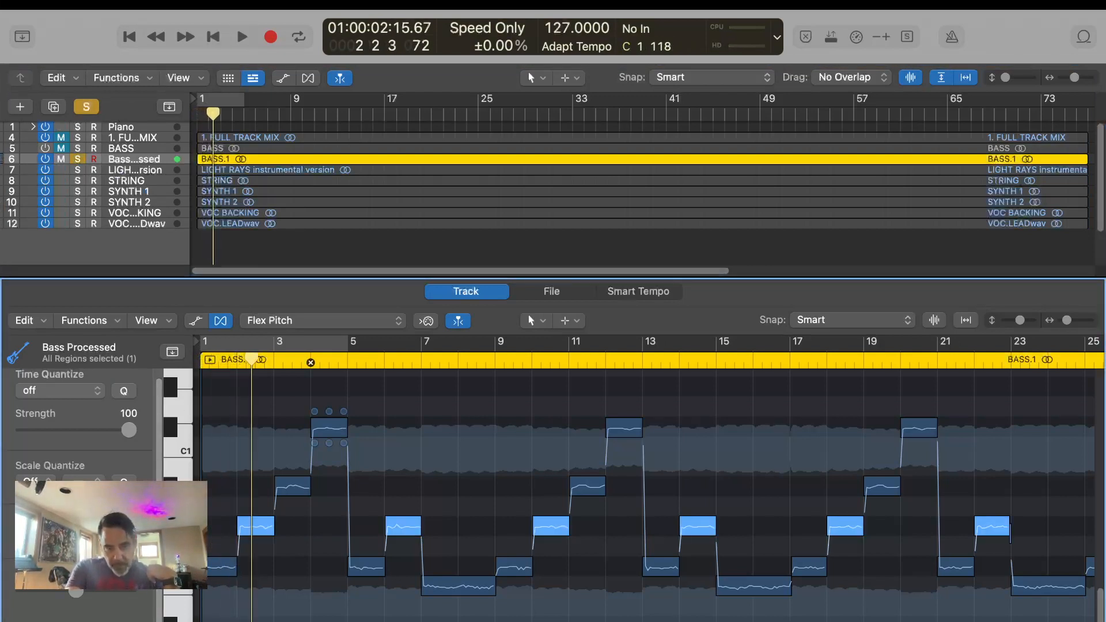
click(171, 567)
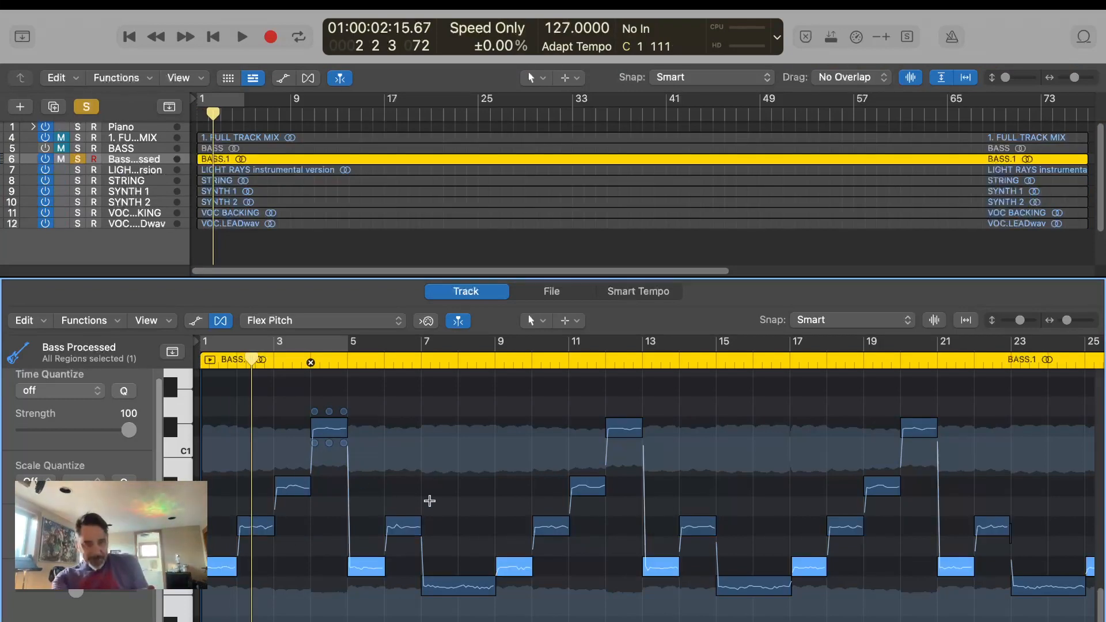
key(space)
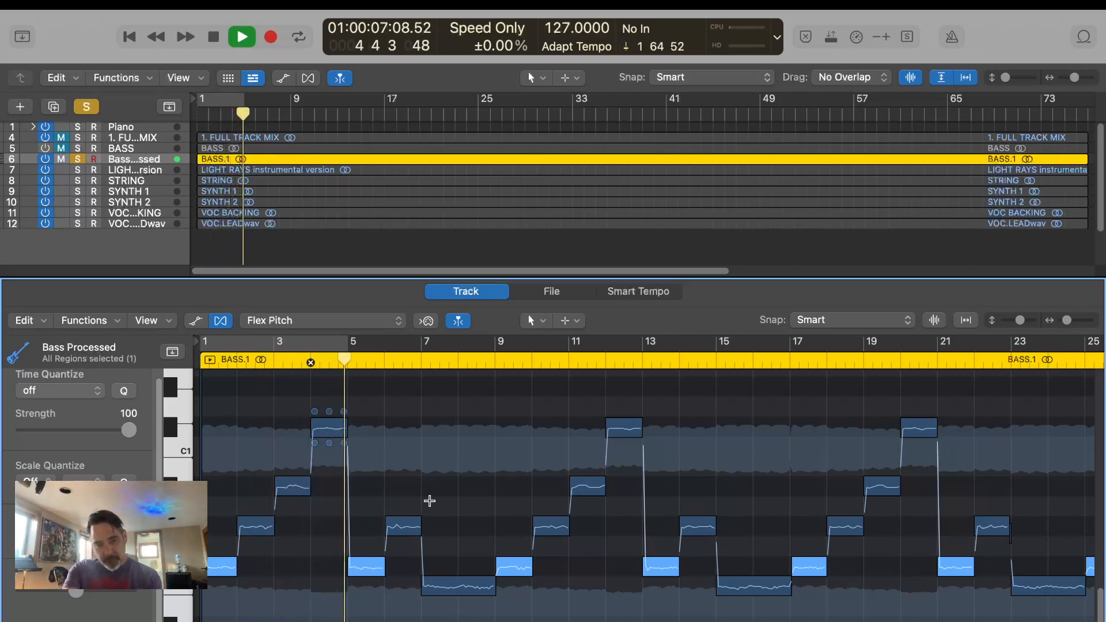
key(space)
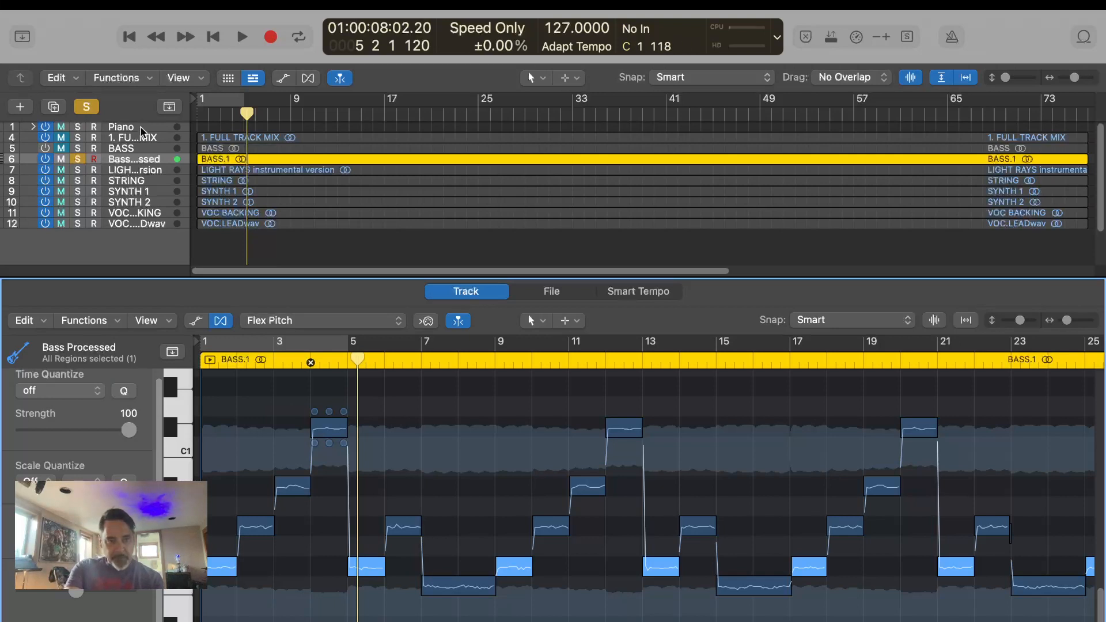
Solo the Piano track alongside Bass Processed, and return to the bass track's Flex Pitch notes.
click(143, 131)
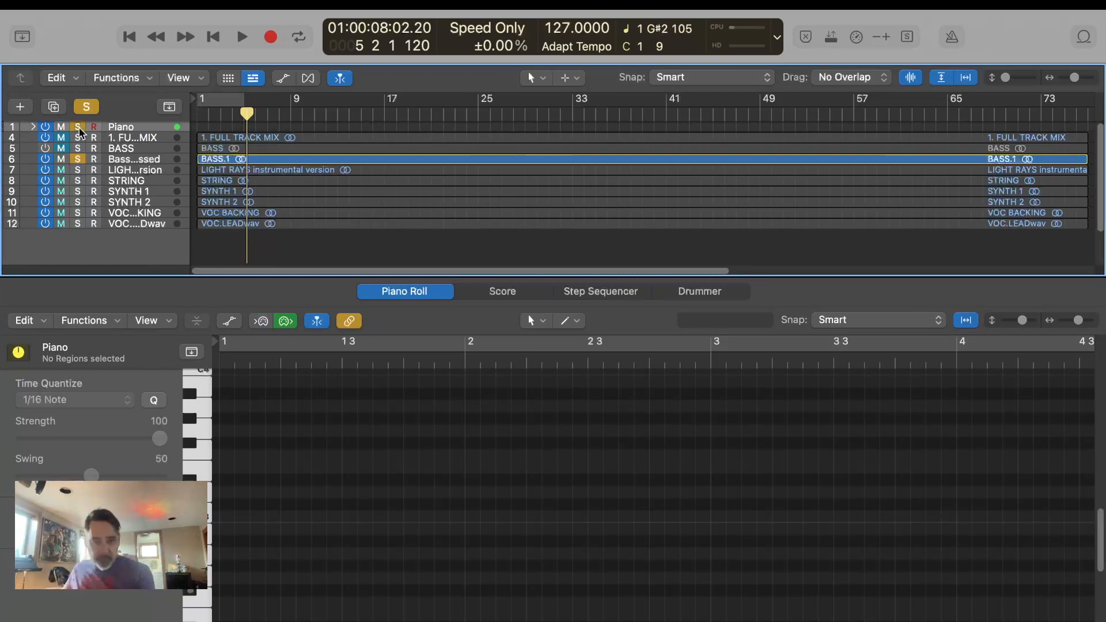
click(118, 163)
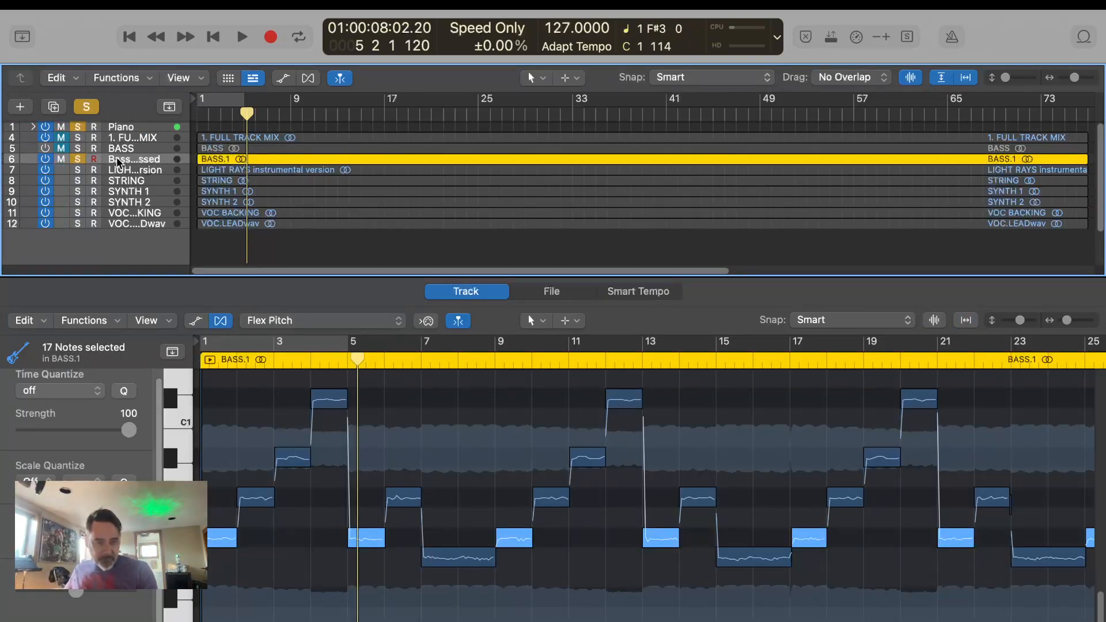
mouse_move(256, 522)
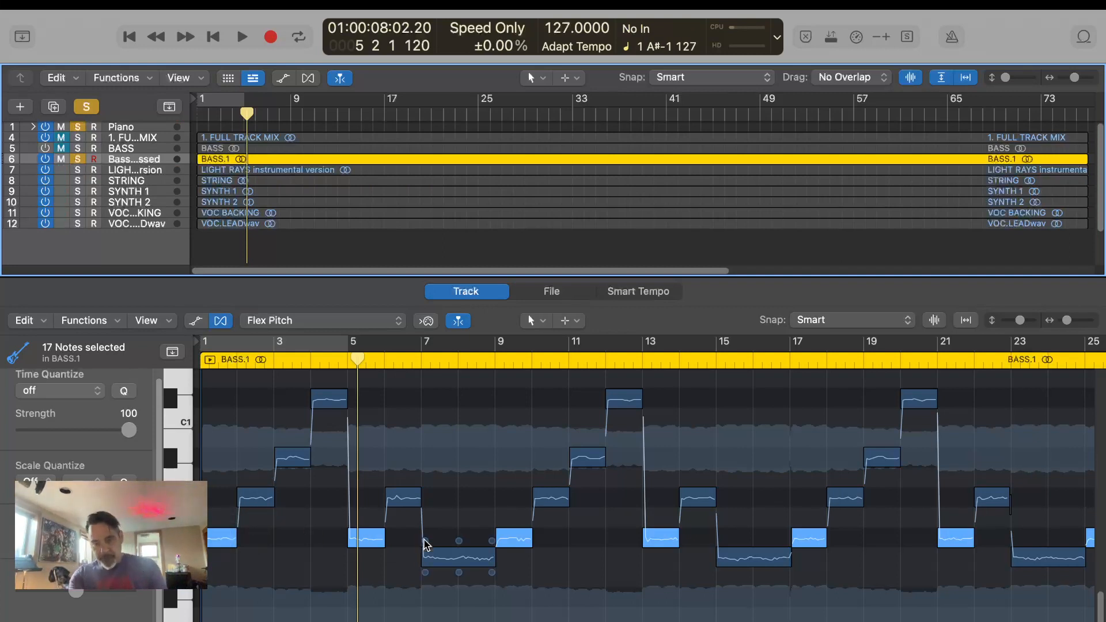
Examine the repeating pattern of detected bass notes along the whole region and back to bar 1.
scroll(422, 544, right, 10)
scroll(423, 544, right, 14)
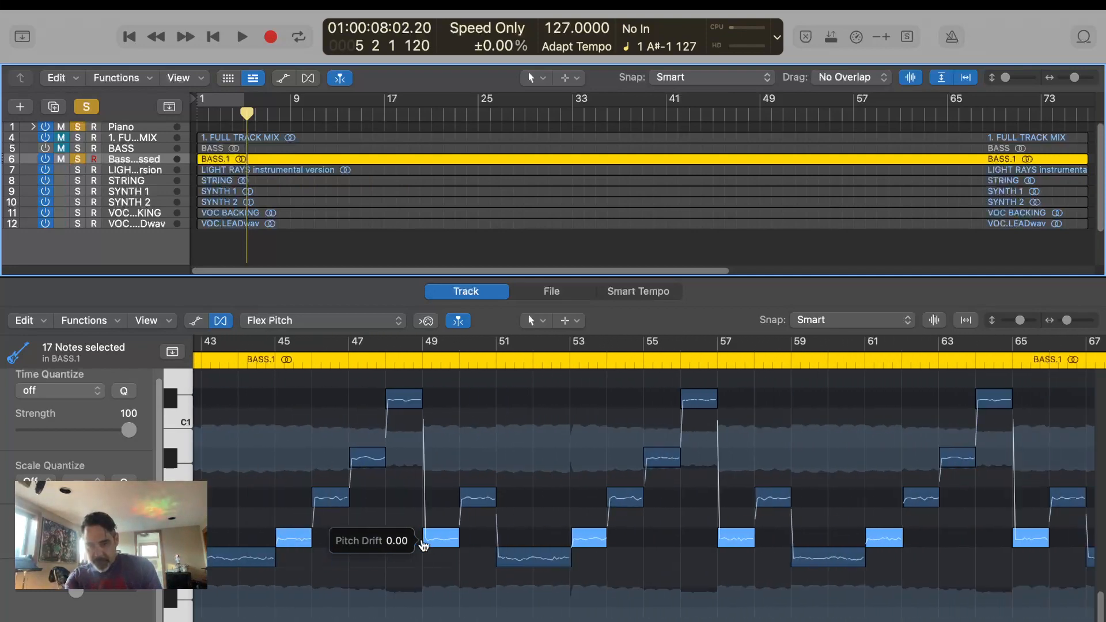
click(966, 320)
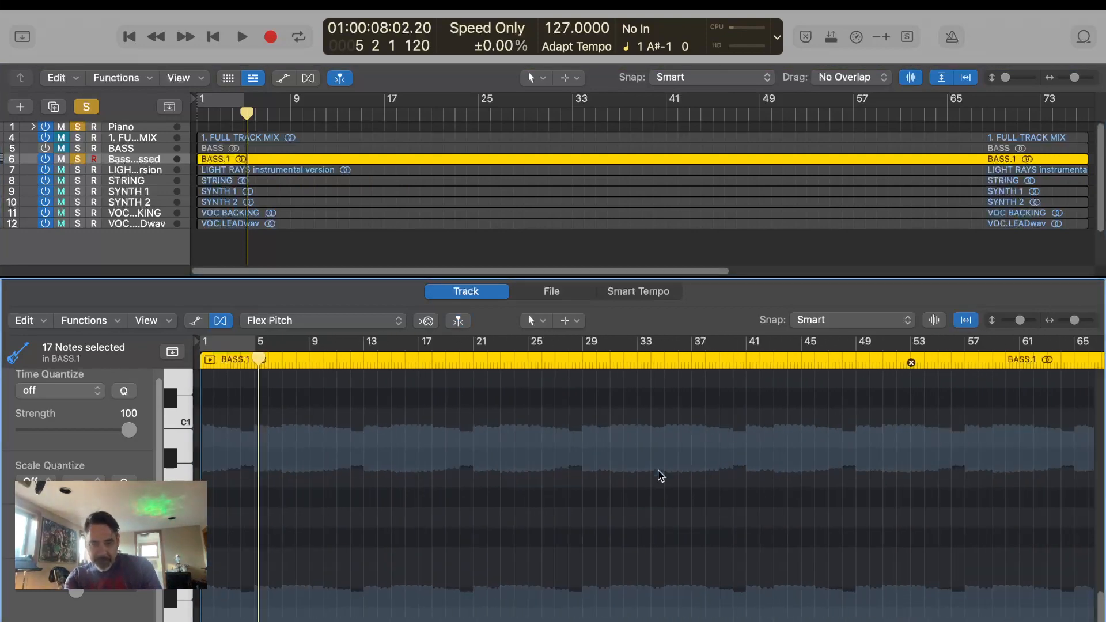
scroll(660, 476, up, 10)
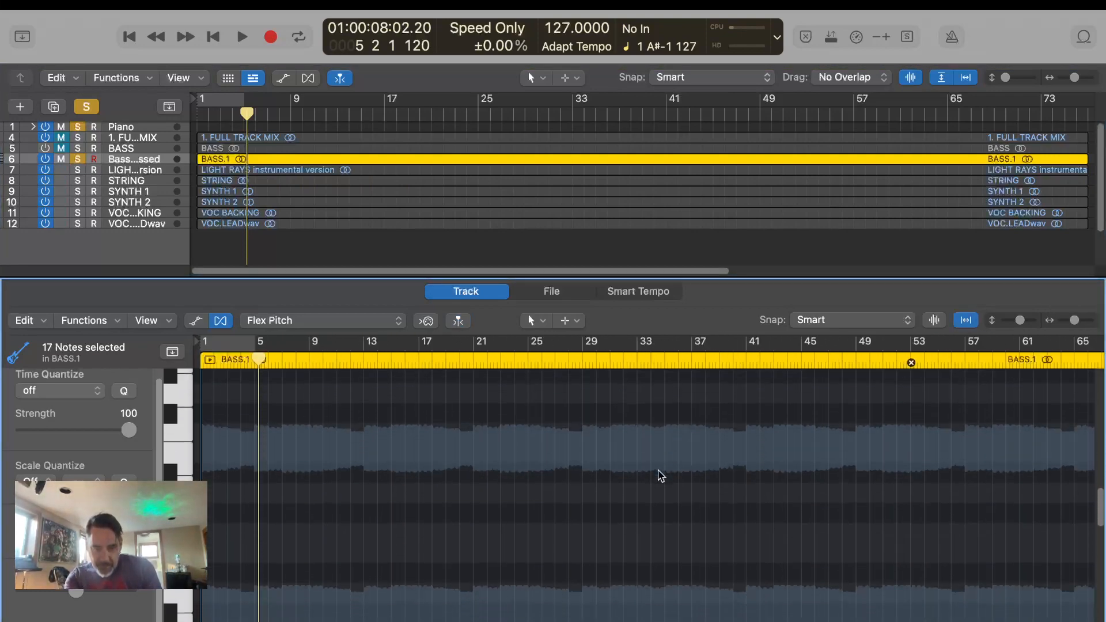
scroll(660, 475, down, 3)
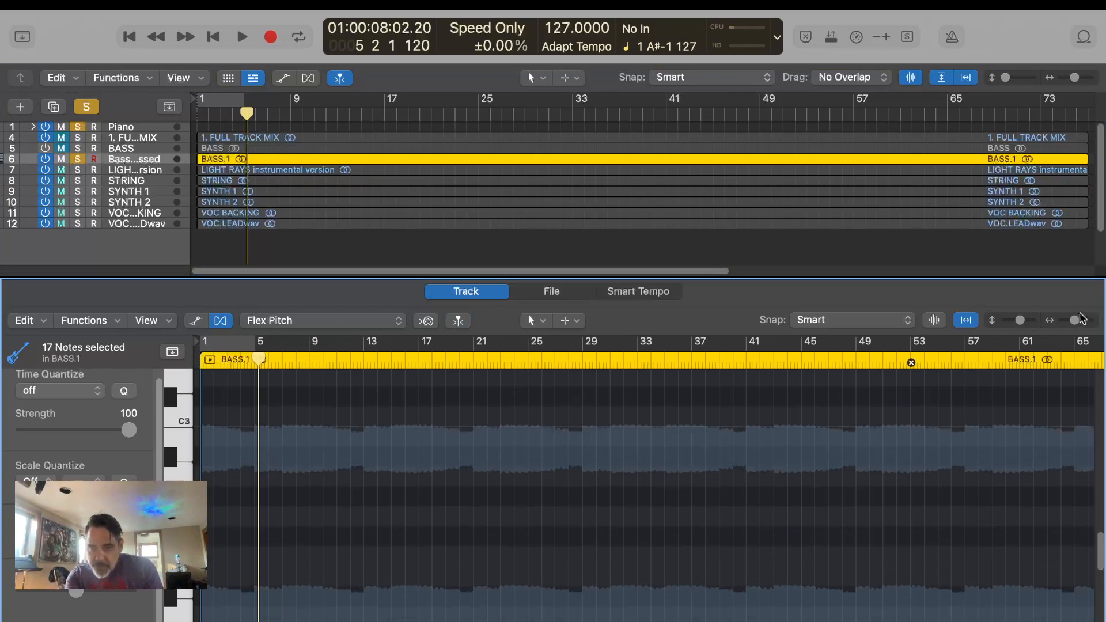
mouse_move(1074, 320)
mouse_down()
mouse_move(1064, 324)
mouse_move(1079, 322)
mouse_up()
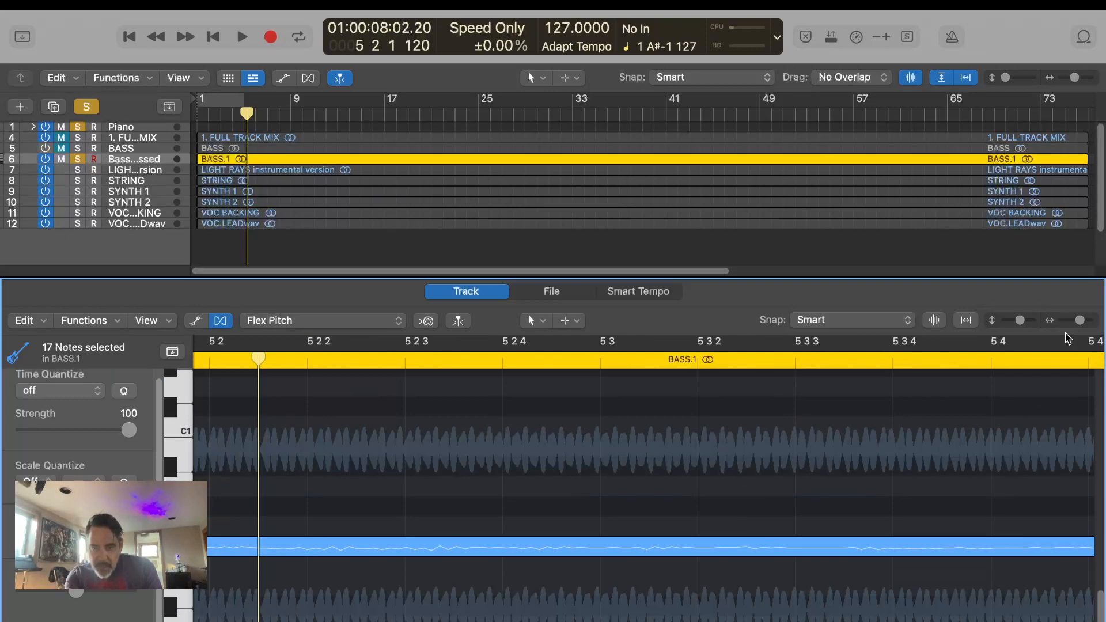
drag(1078, 323, 1069, 324)
scroll(785, 603, right, 16)
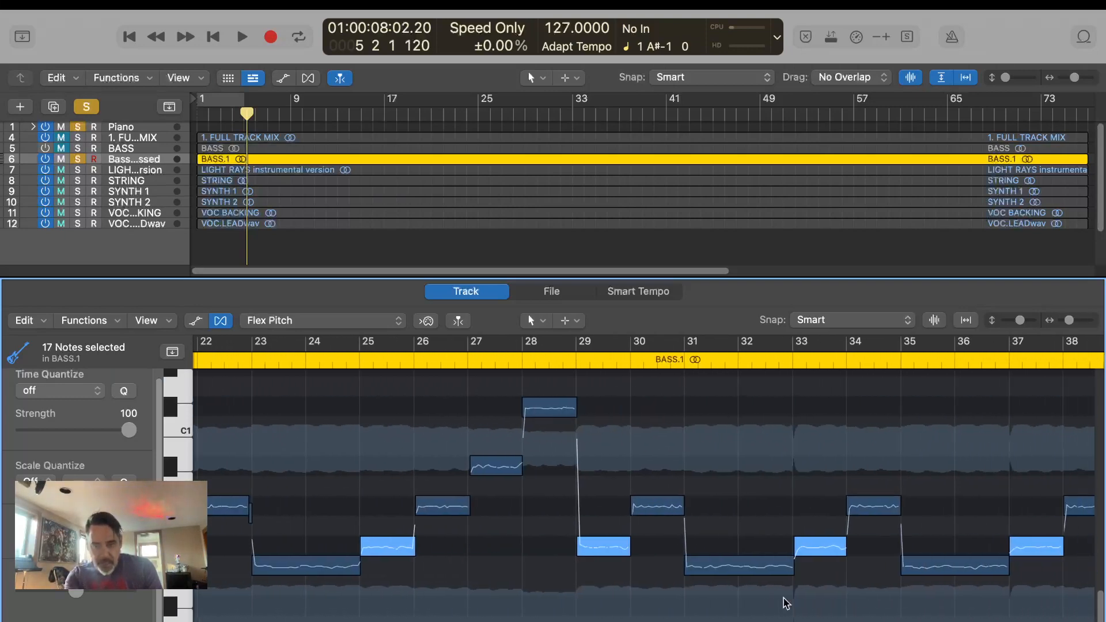
scroll(786, 603, left, 20)
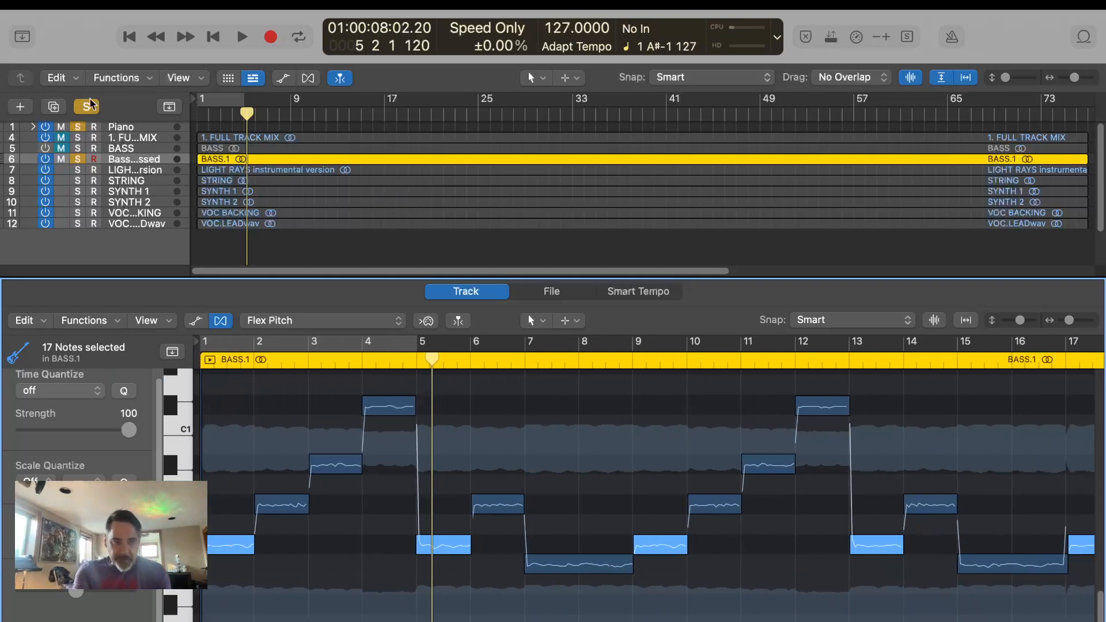
Clear all track solos and close the audio editor.
click(87, 107)
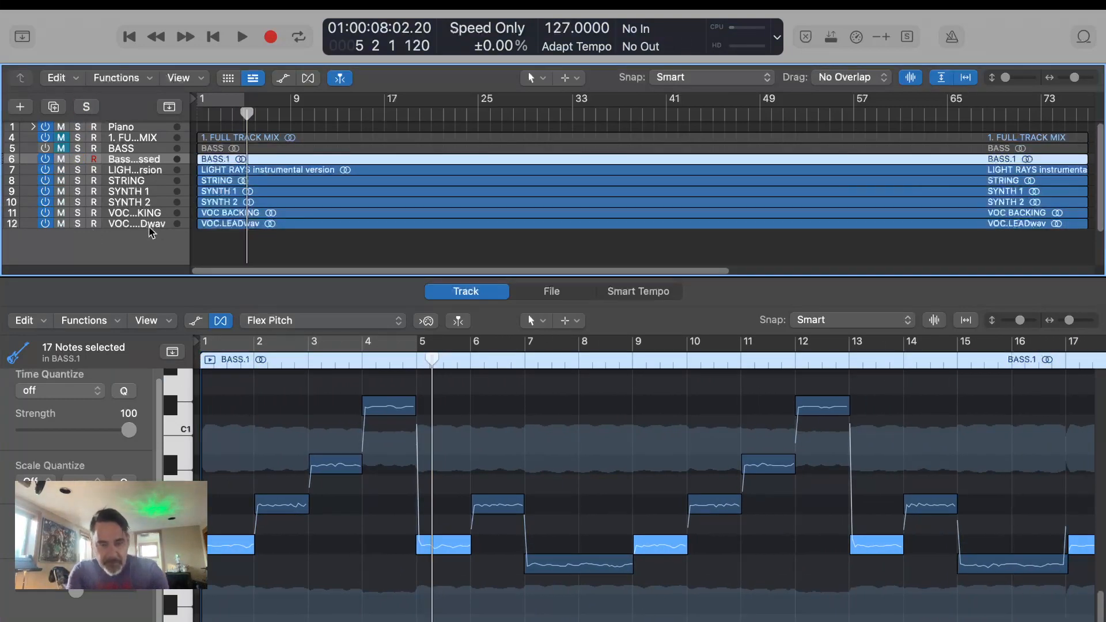
key(x)
key(x)
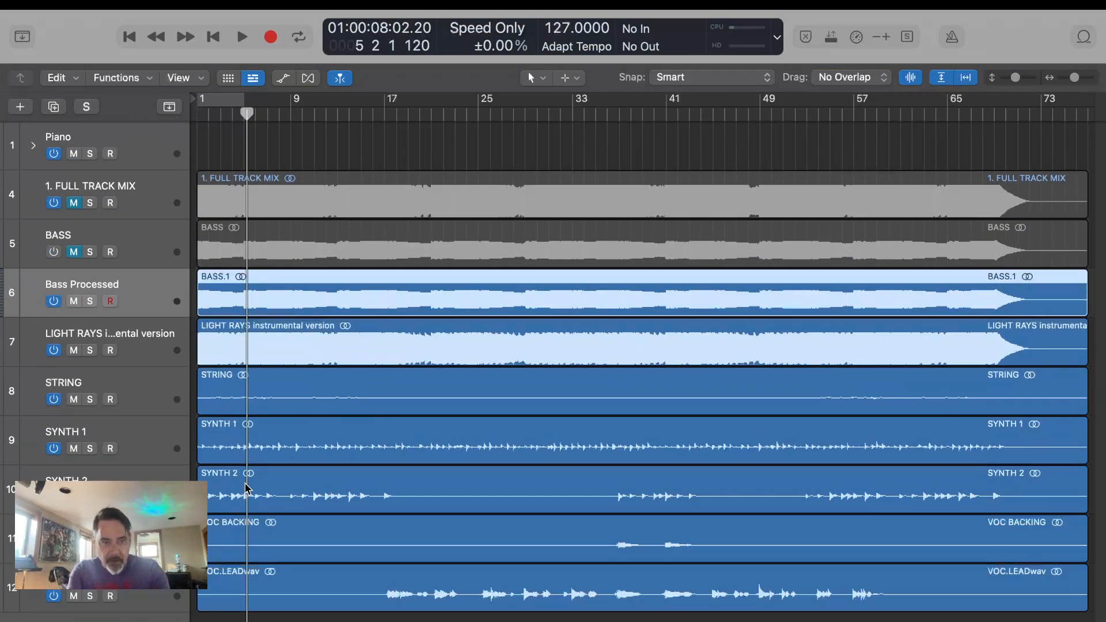
Reopen the Bass Processed region in the audio editor, solo its track, and play from the start into bar 4.
double_click(303, 285)
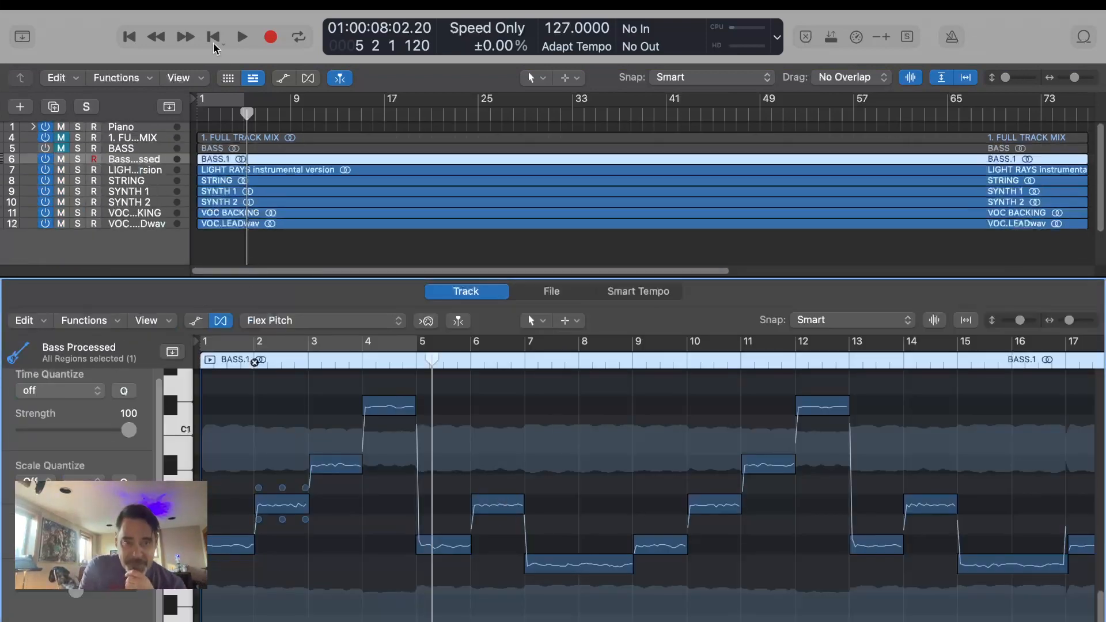
click(136, 37)
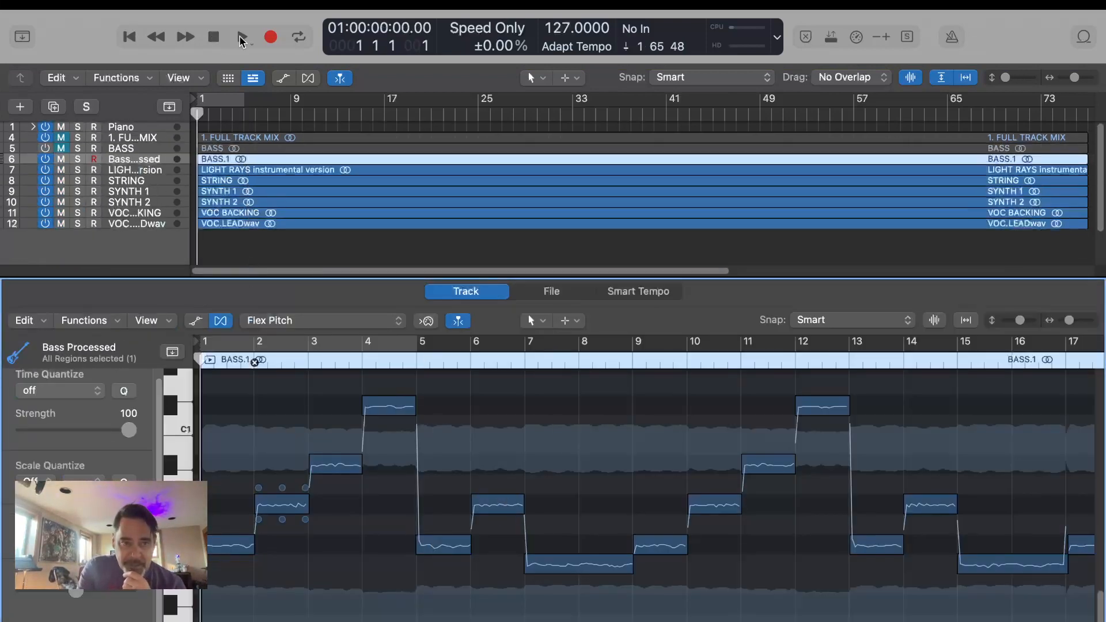
click(77, 159)
key(space)
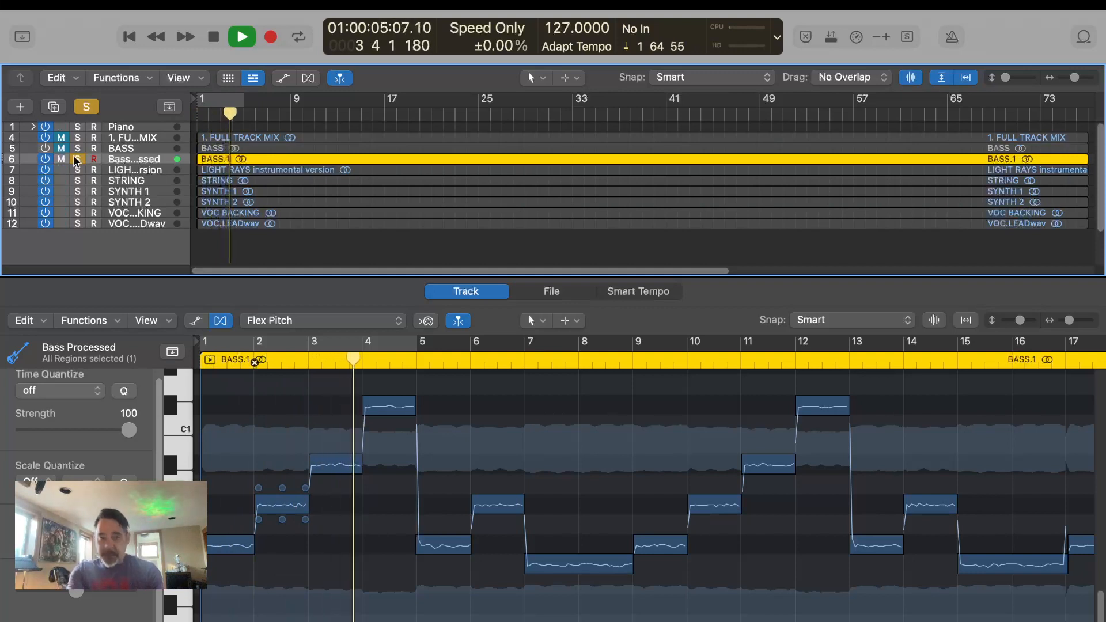
key(space)
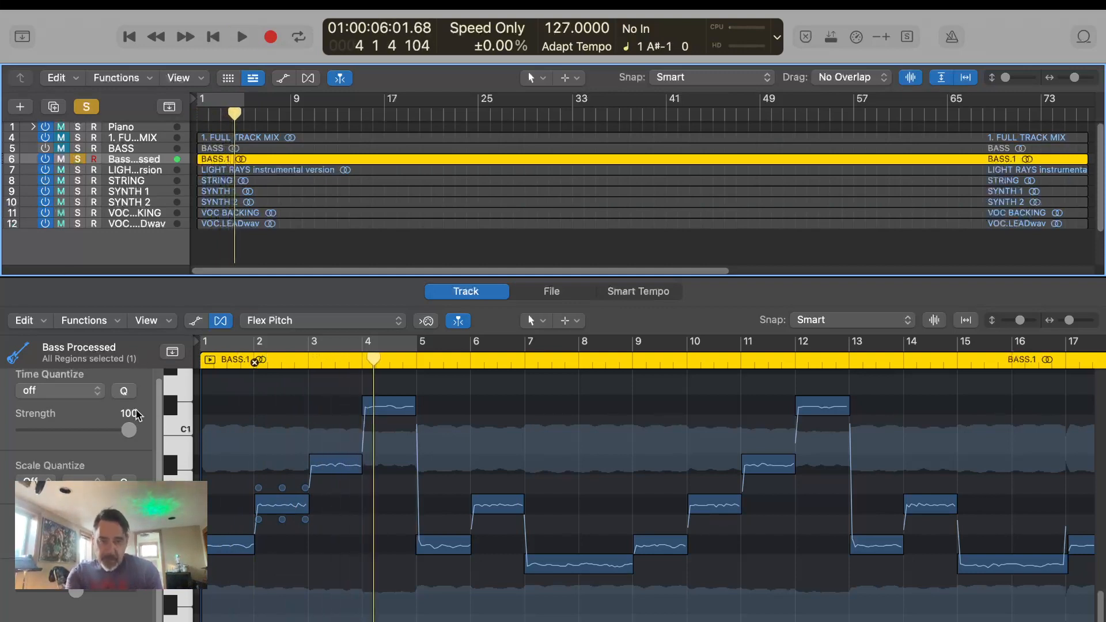
Try raising all bass notes on the highest pitch row by two semitones and audition from bar 1 into bar 4.
click(173, 406)
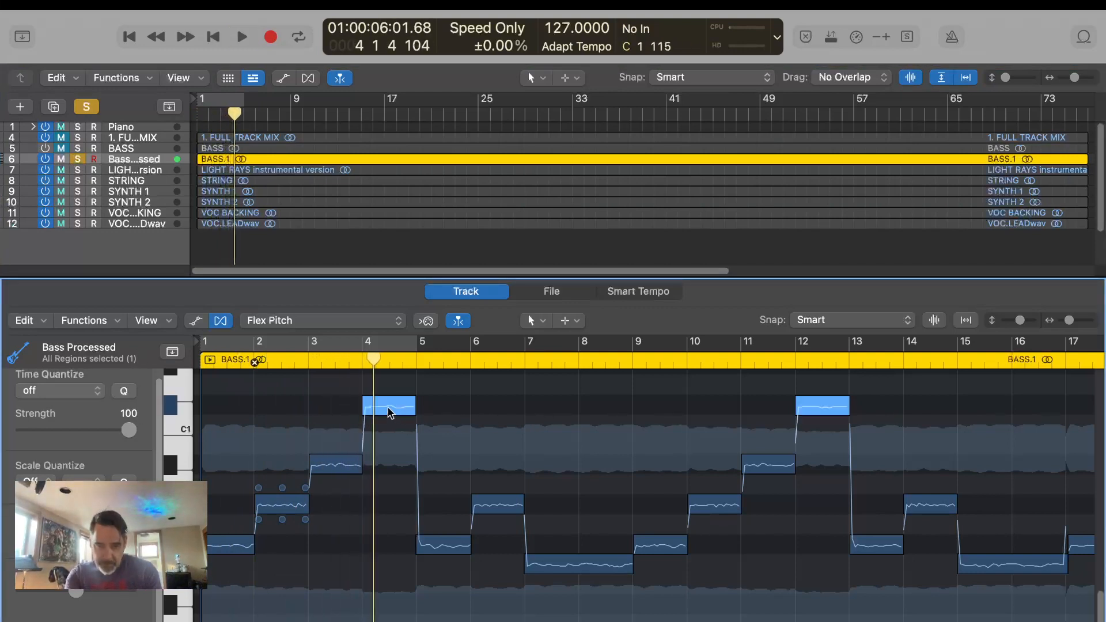
scroll(384, 461, up, 3)
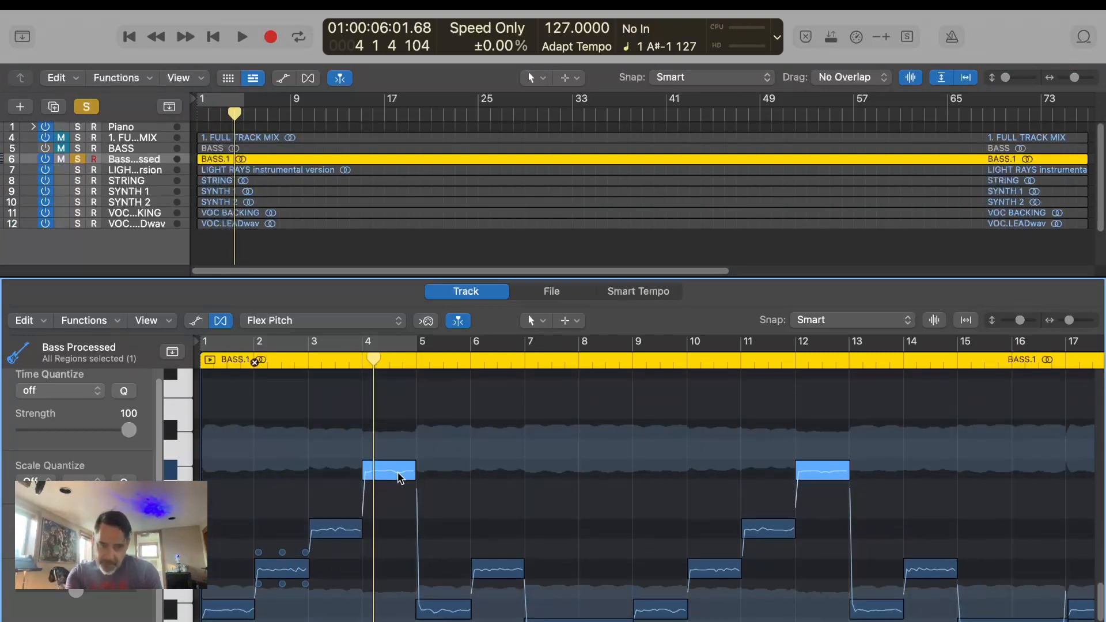
drag(400, 478, 393, 428)
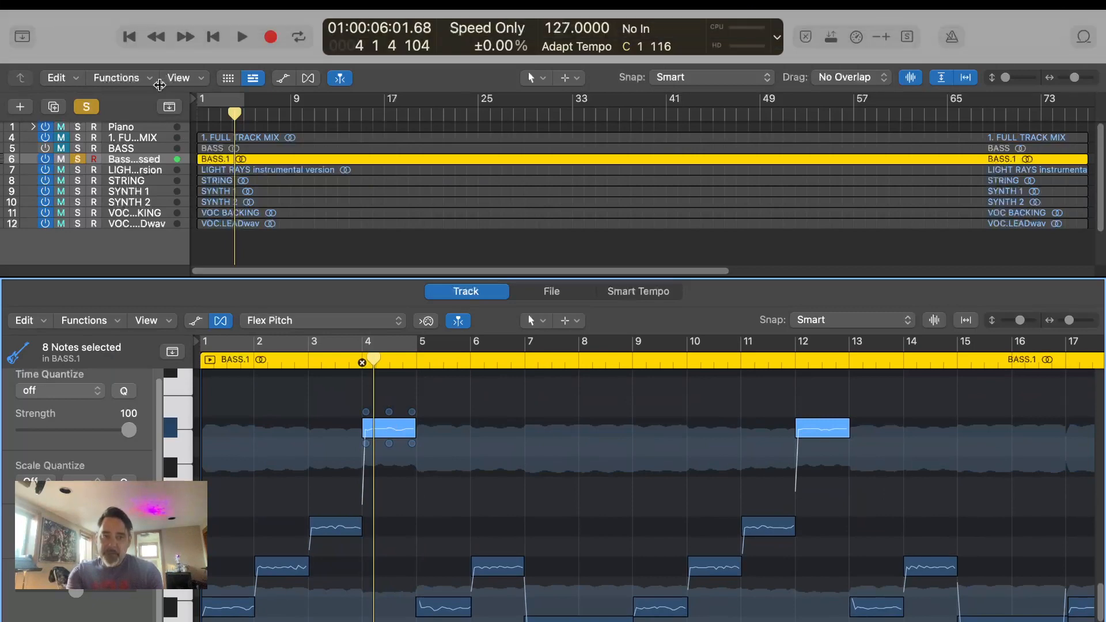
click(132, 41)
key(space)
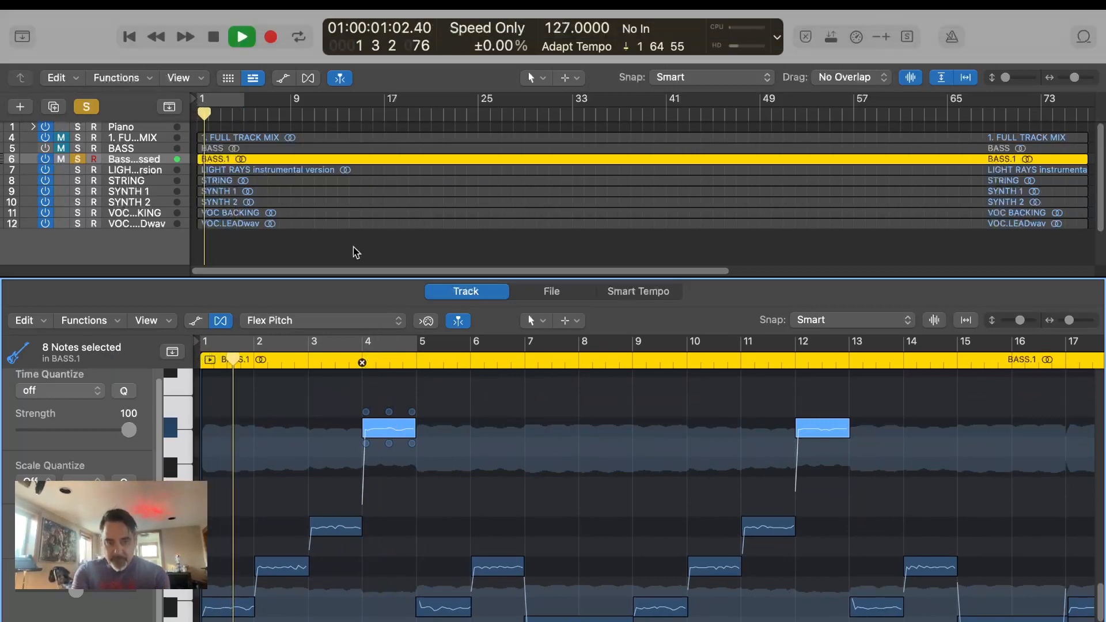
click(213, 37)
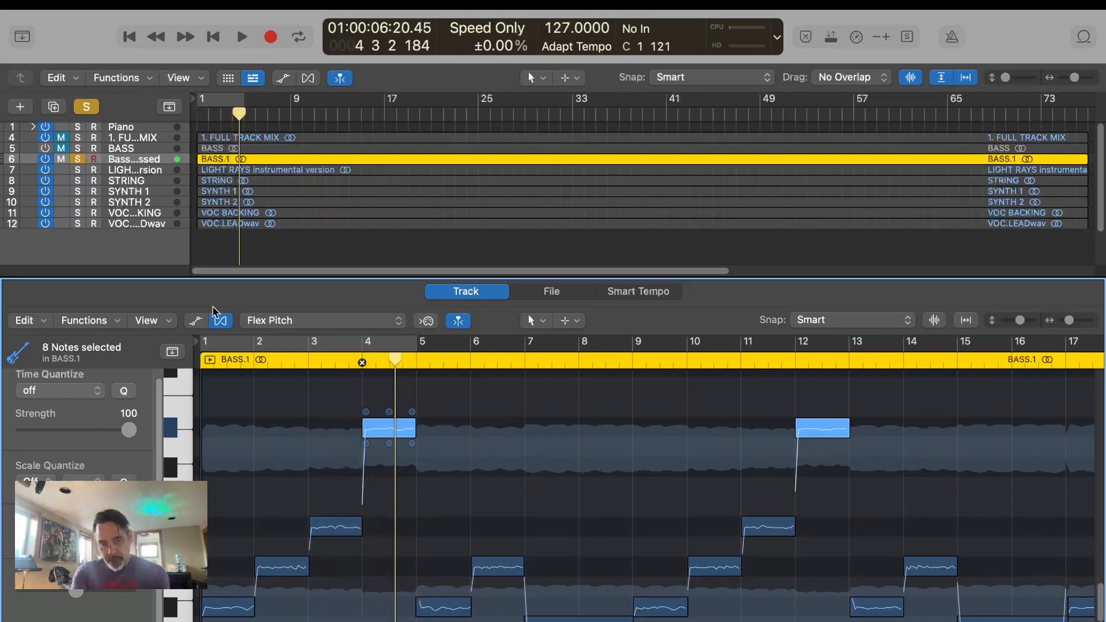
Undo the pitch change of the highest notes and replay from late in bar 3 into bar 4.
key(super+z)
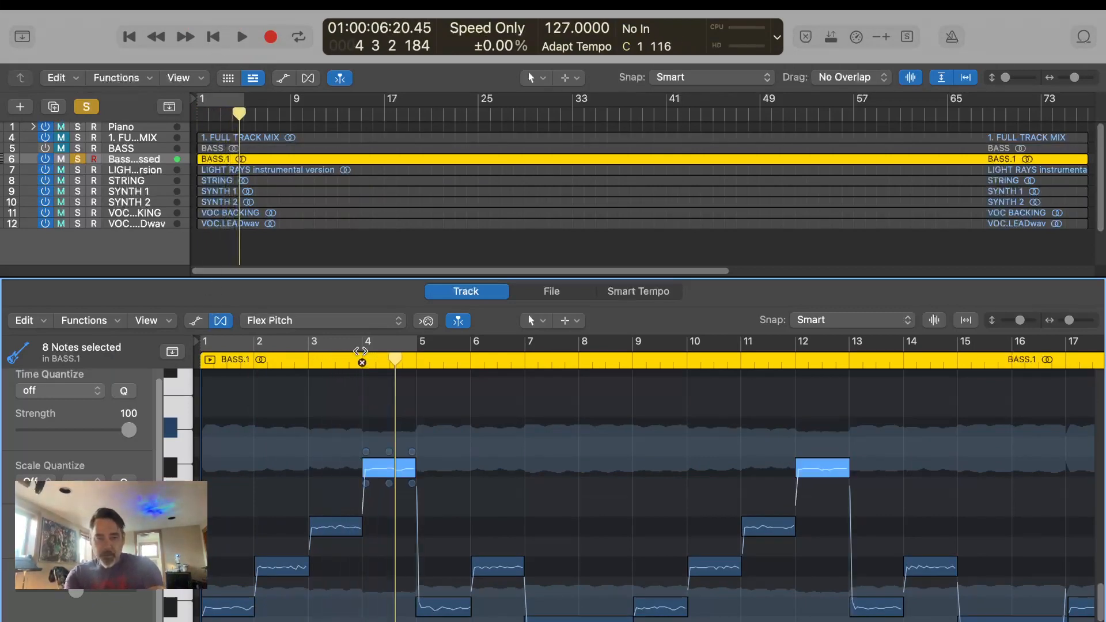
drag(395, 363, 350, 361)
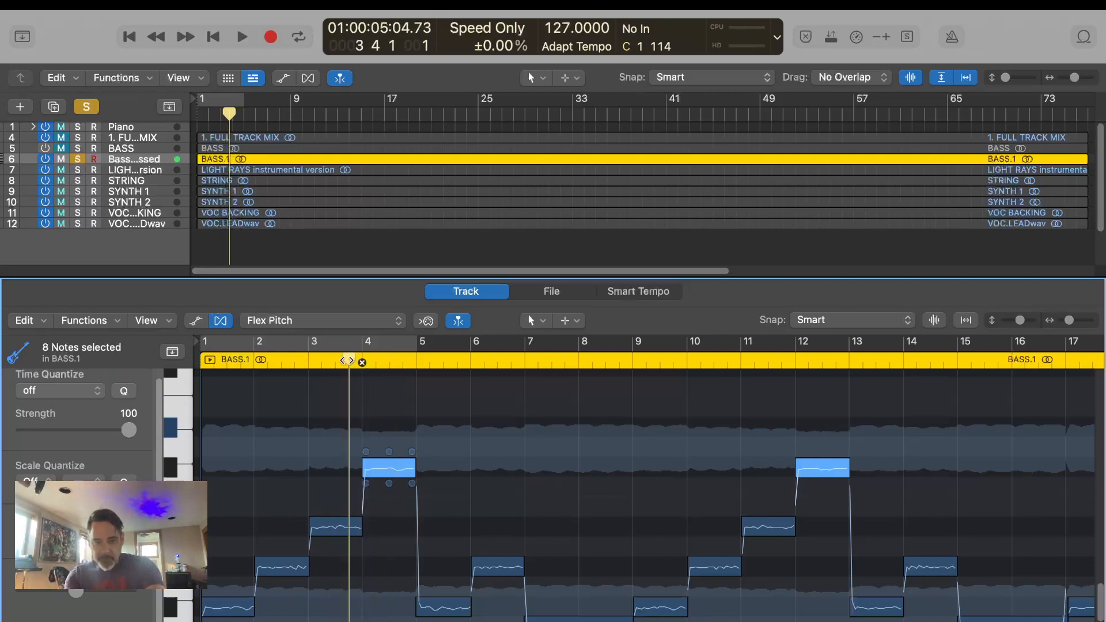
key(space)
key(space)
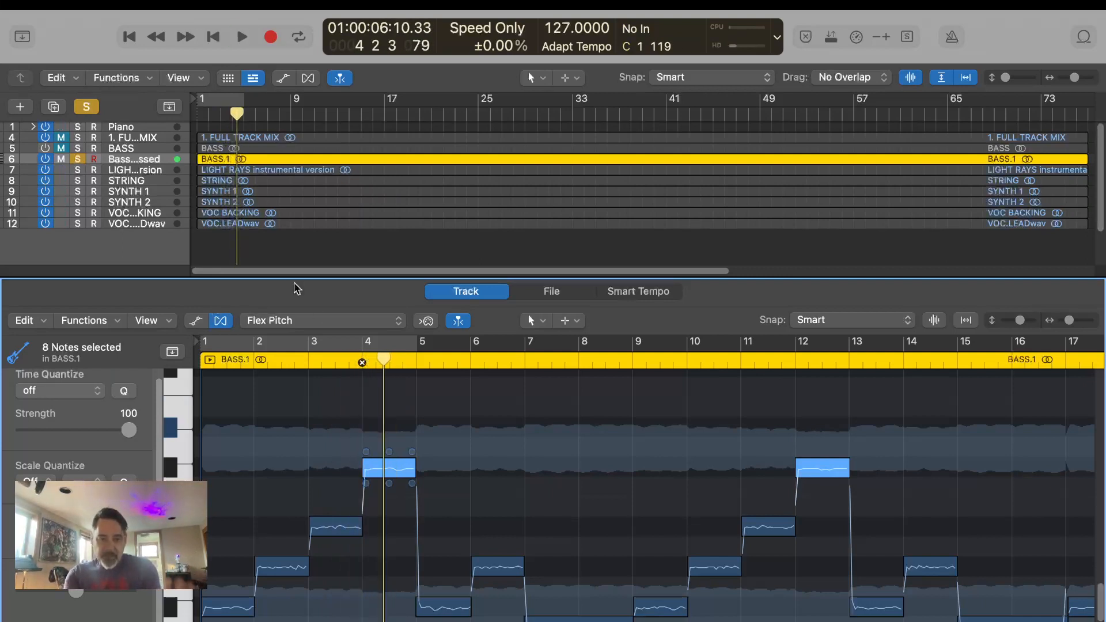
Examine how the selected highest notes recur in the bass pattern through the region's end and back to bar 1.
scroll(631, 430, right, 6)
scroll(631, 430, right, 20)
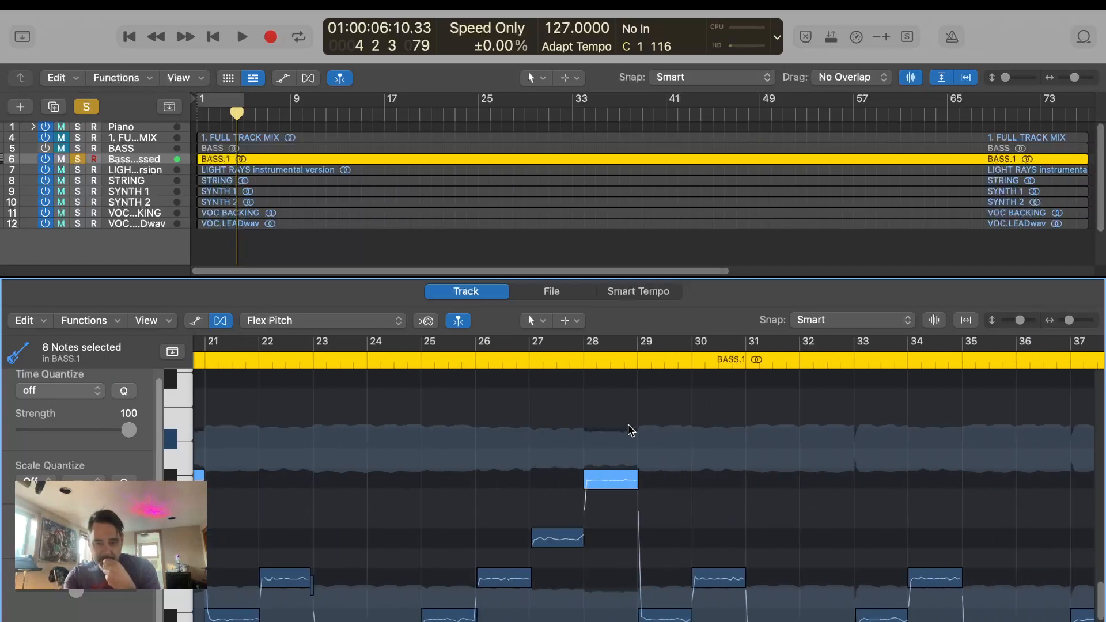
scroll(629, 431, right, 18)
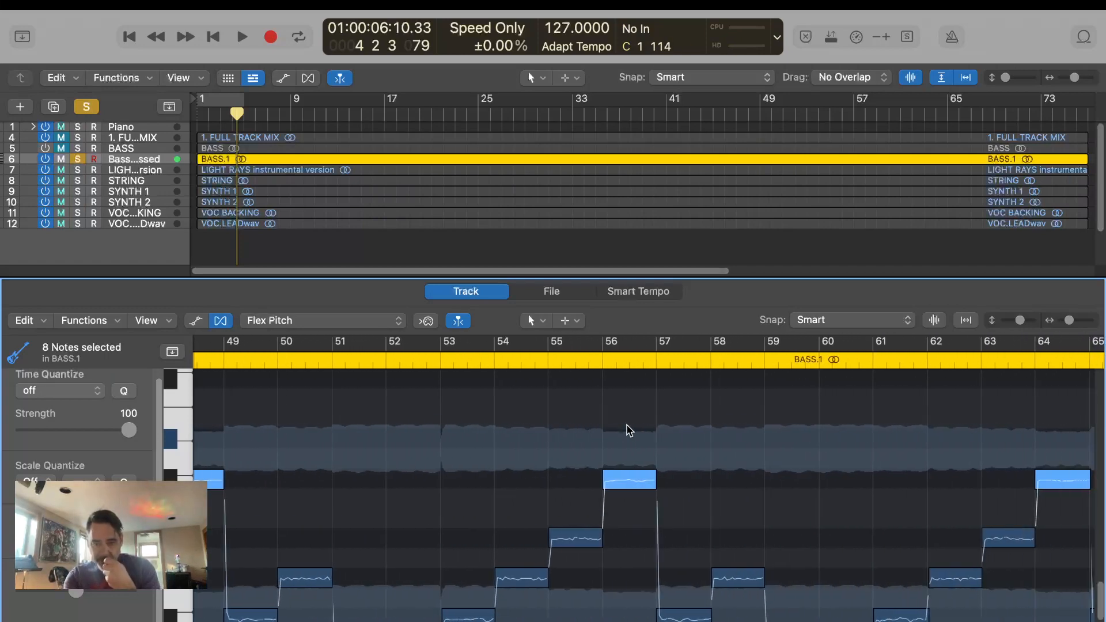
scroll(629, 430, right, 7)
scroll(629, 430, left, 13)
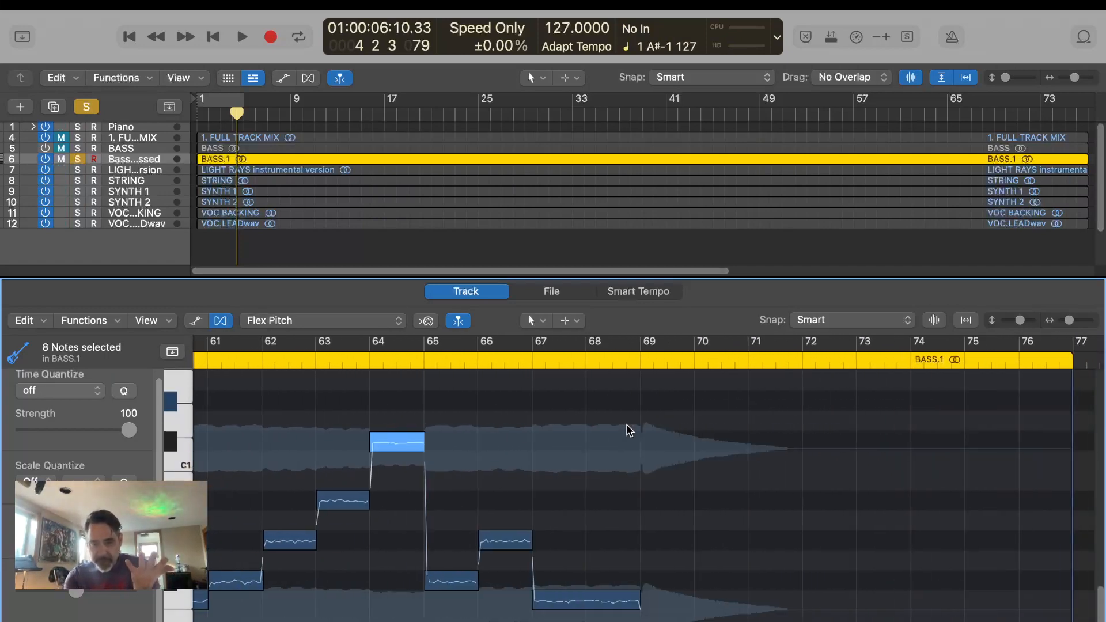
scroll(629, 430, left, 13)
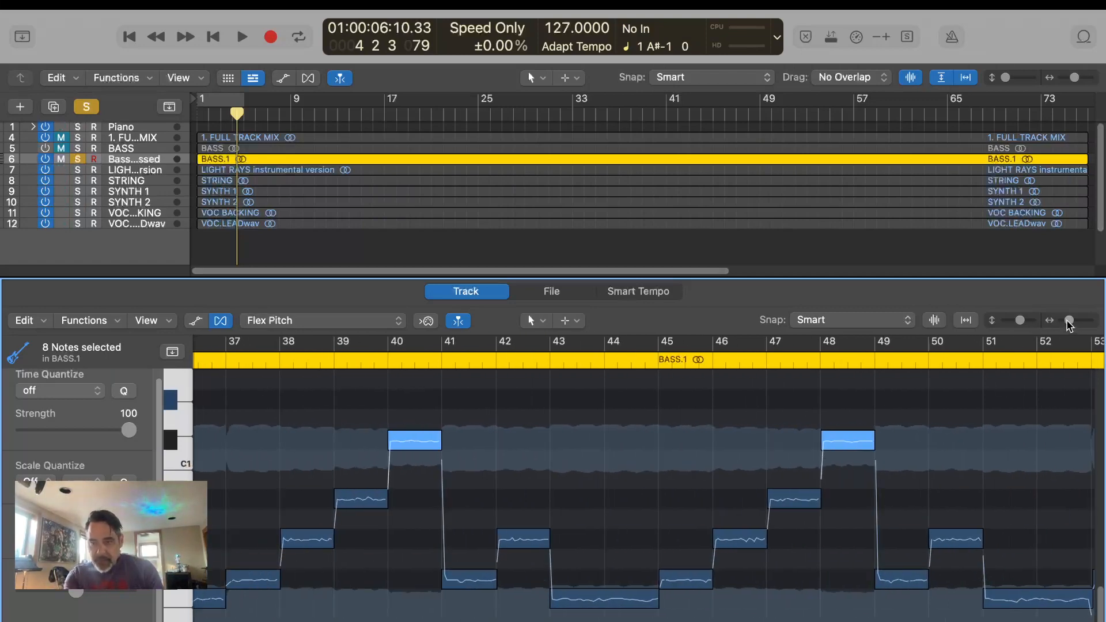
drag(1069, 320, 1064, 322)
scroll(722, 557, right, 13)
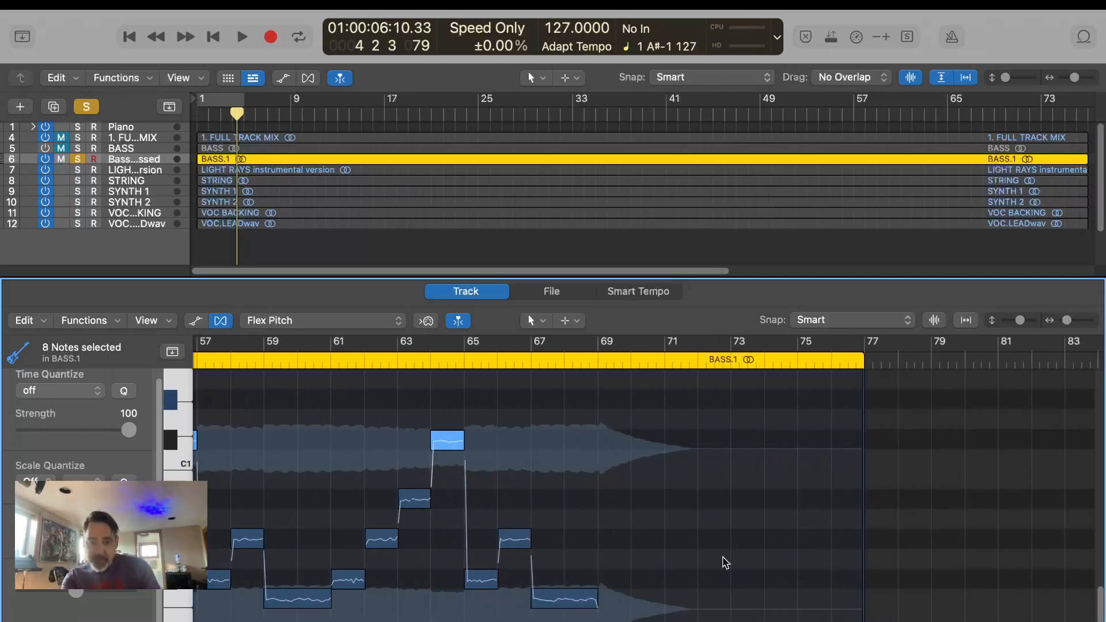
scroll(723, 557, left, 20)
scroll(724, 561, left, 6)
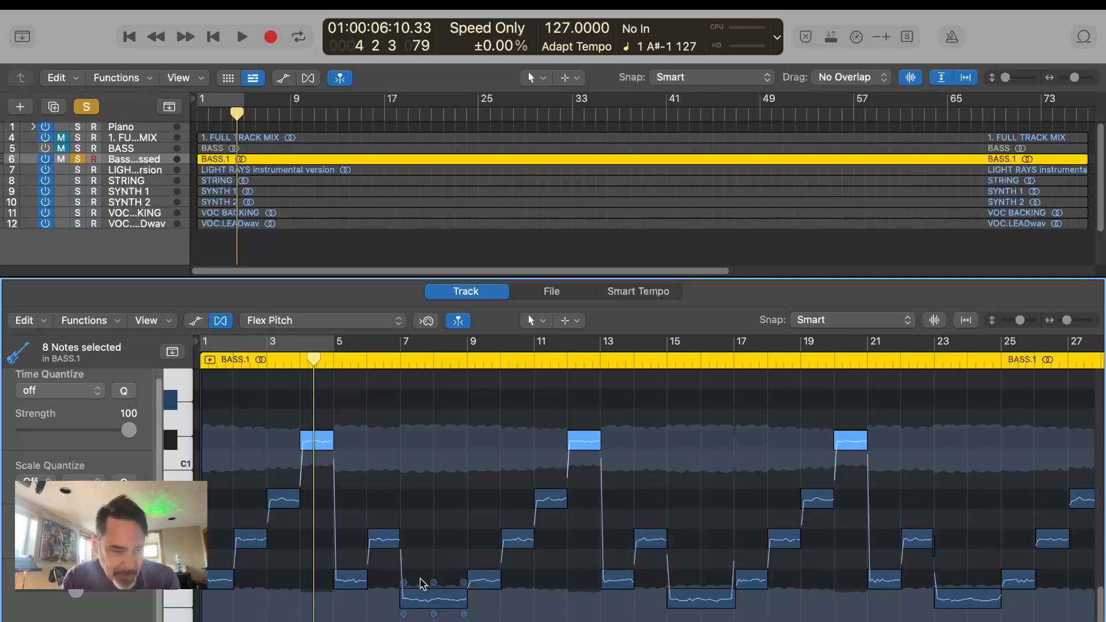
Check the audio editor's conversion commands for a way to turn the Flex Pitch notes into a MIDI region.
click(118, 324)
click(119, 322)
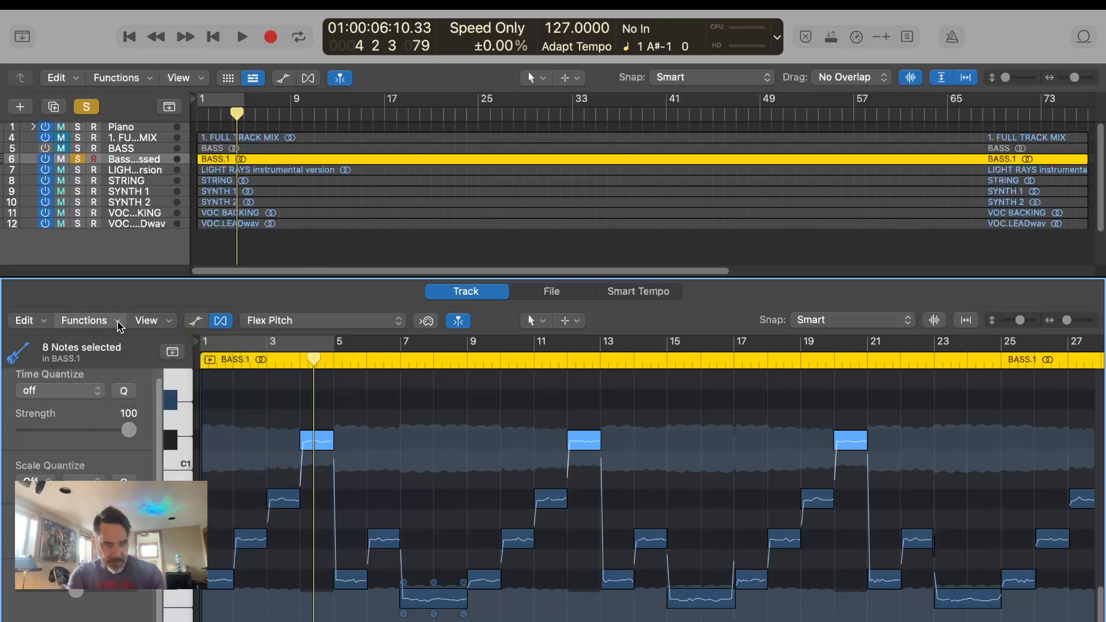
click(26, 320)
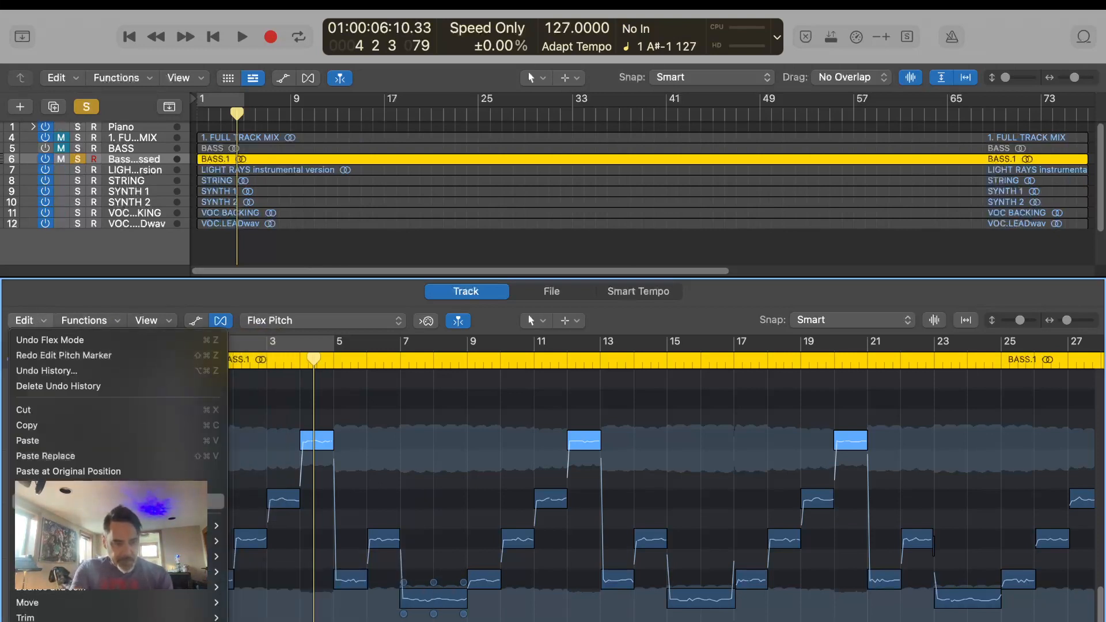
mouse_move(207, 571)
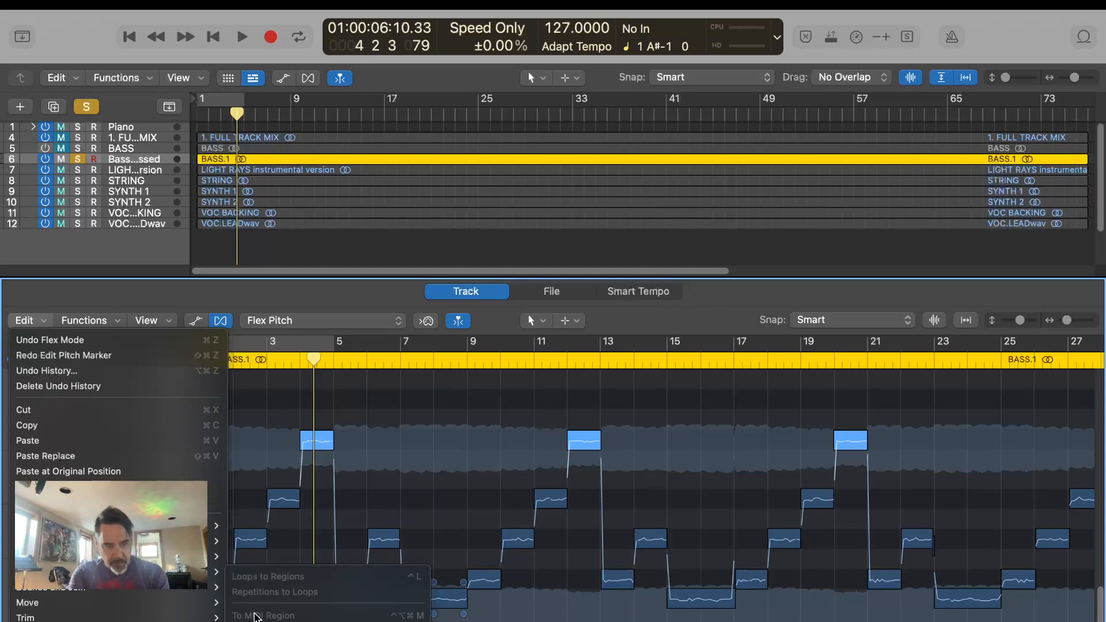
click(144, 293)
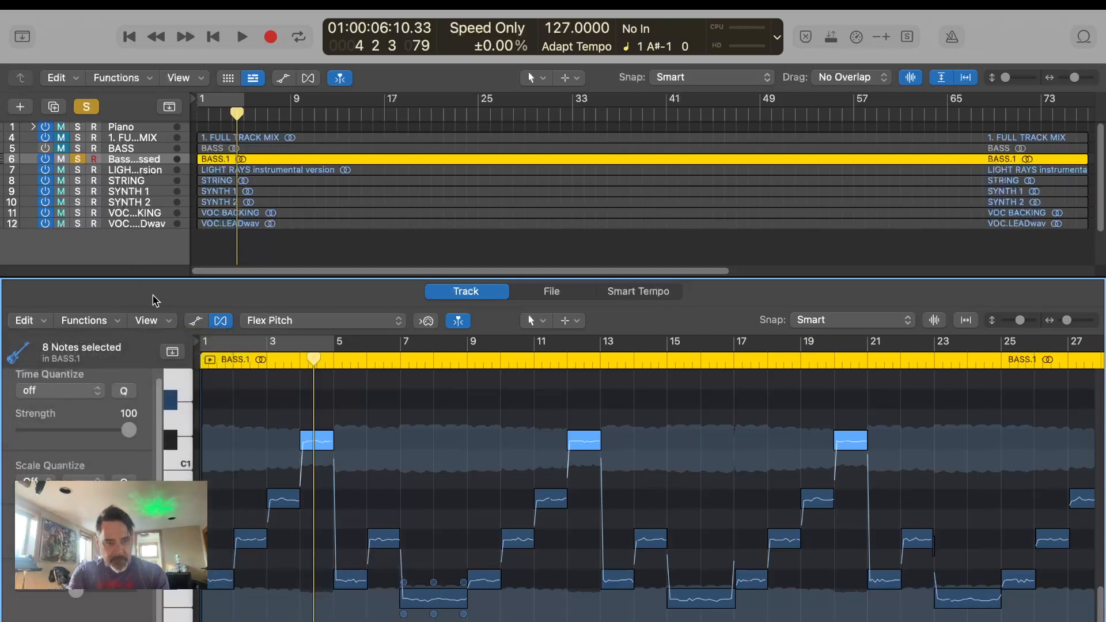
Deselect the bass notes and reselect the Bass Processed track and its region.
click(306, 250)
click(147, 162)
click(147, 170)
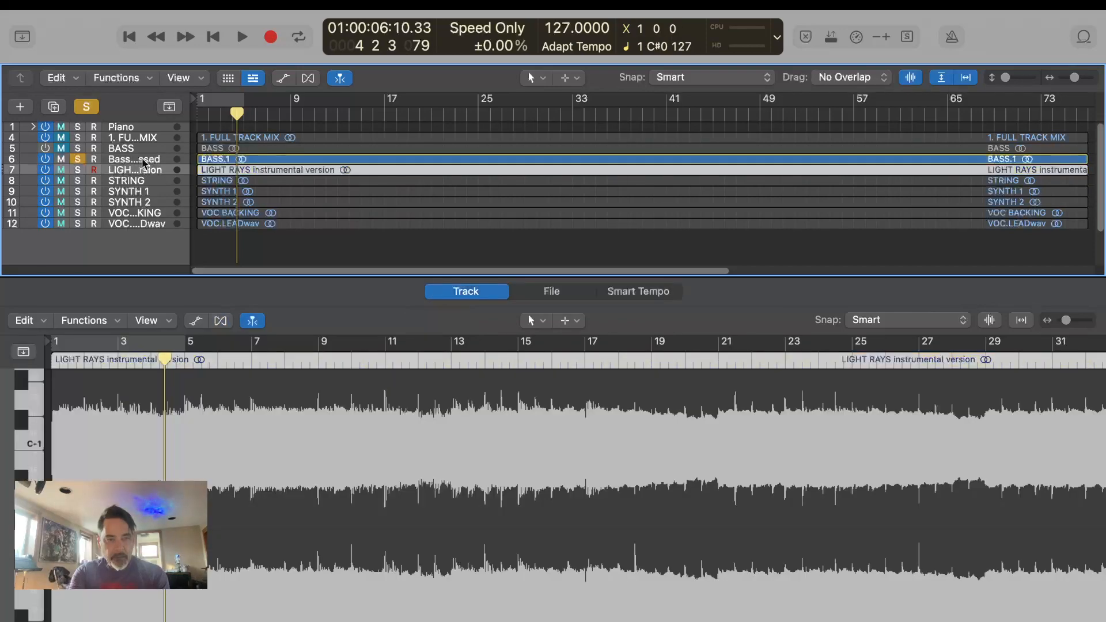
click(142, 158)
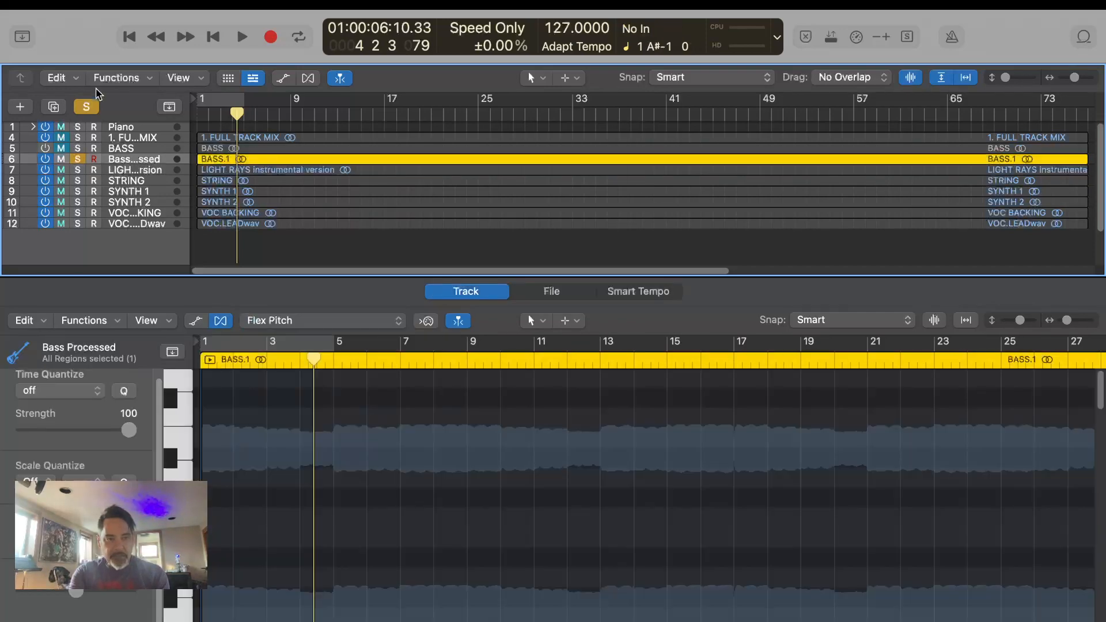
Look through the track area's and audio editor's region commands for a MIDI conversion of the bass notes.
click(140, 79)
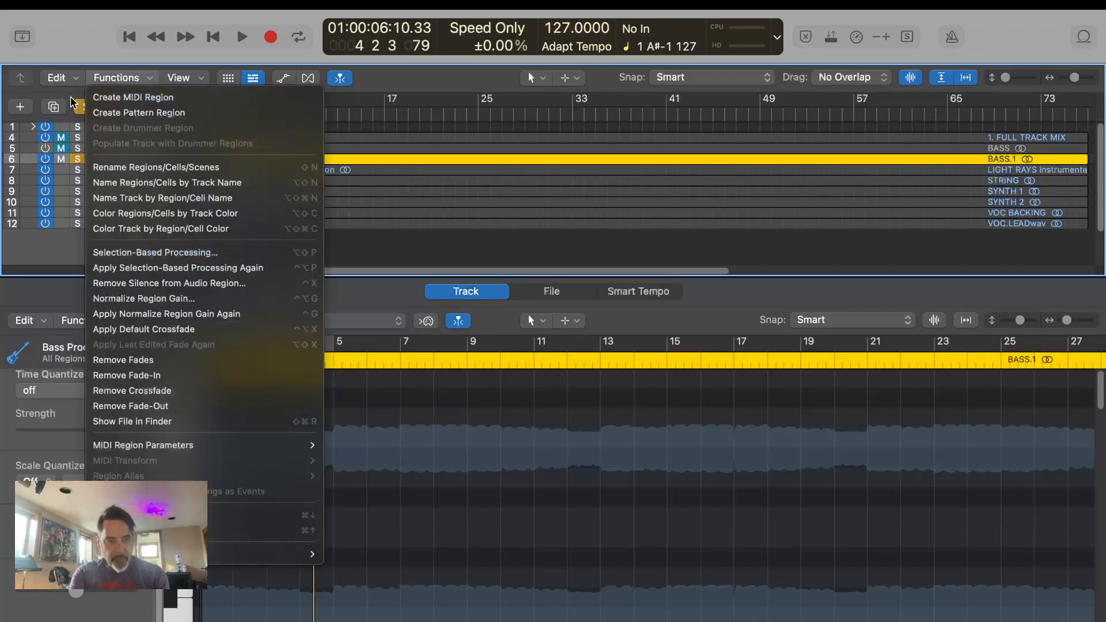
click(77, 76)
click(77, 78)
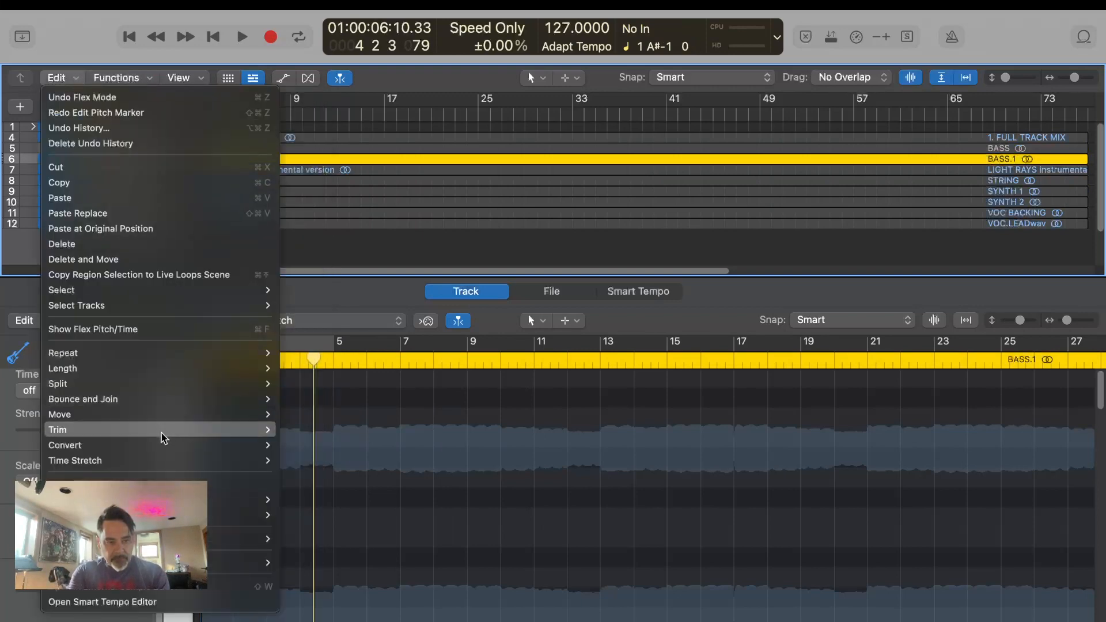
mouse_move(160, 447)
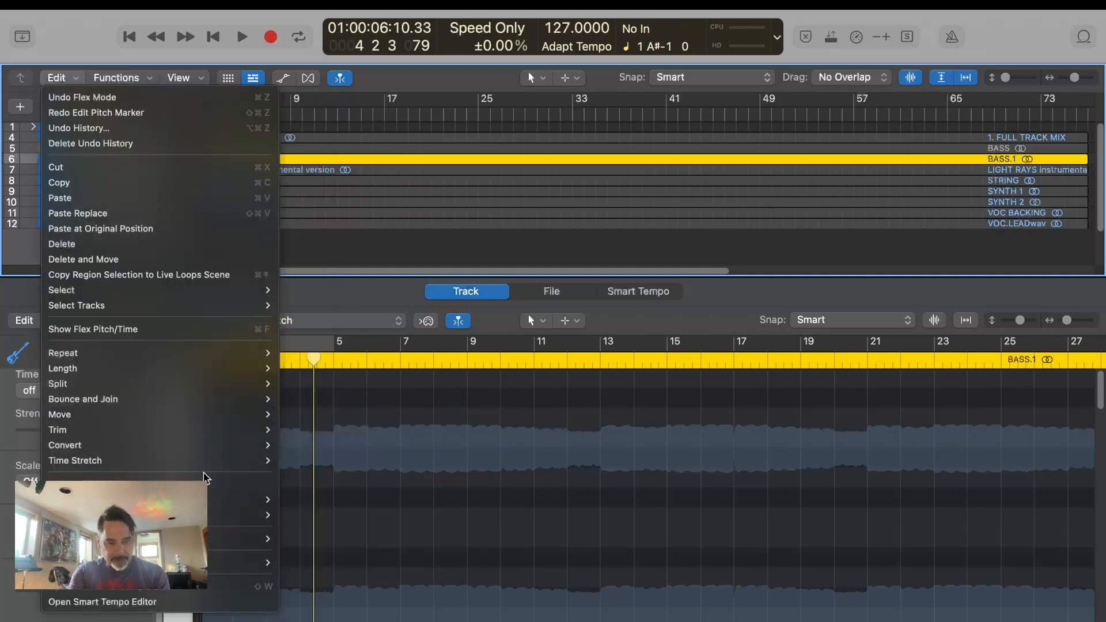
mouse_move(192, 405)
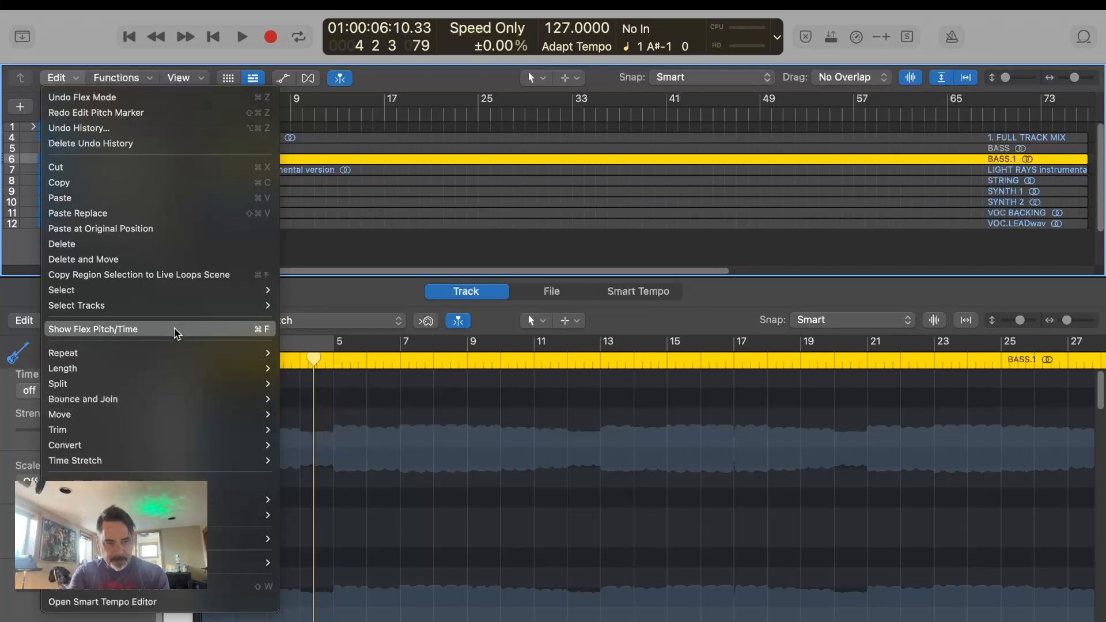
click(79, 80)
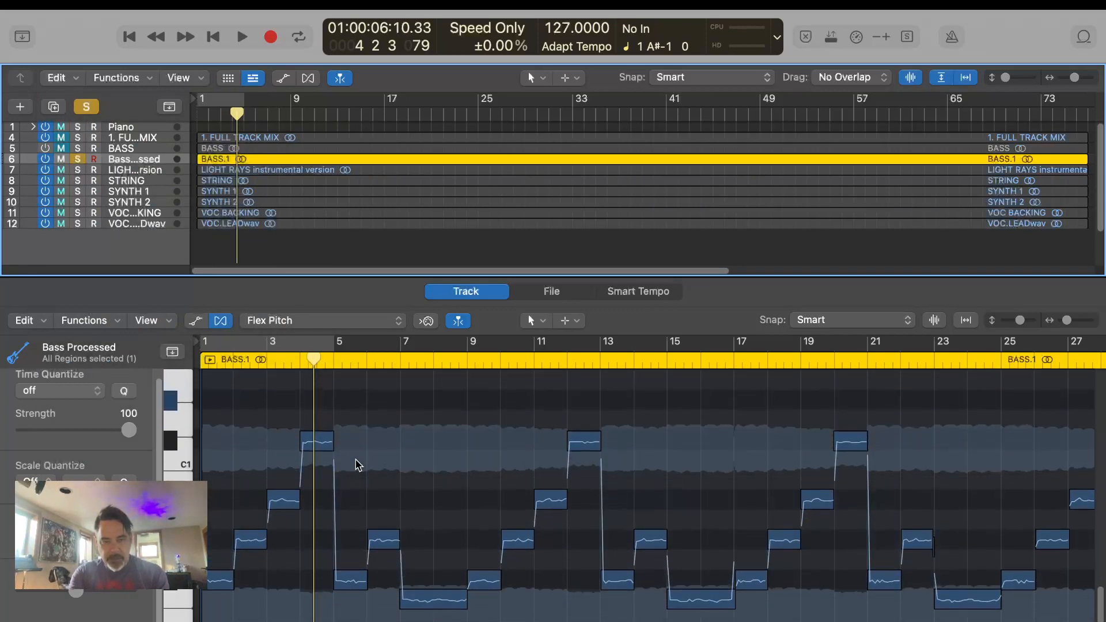
click(113, 324)
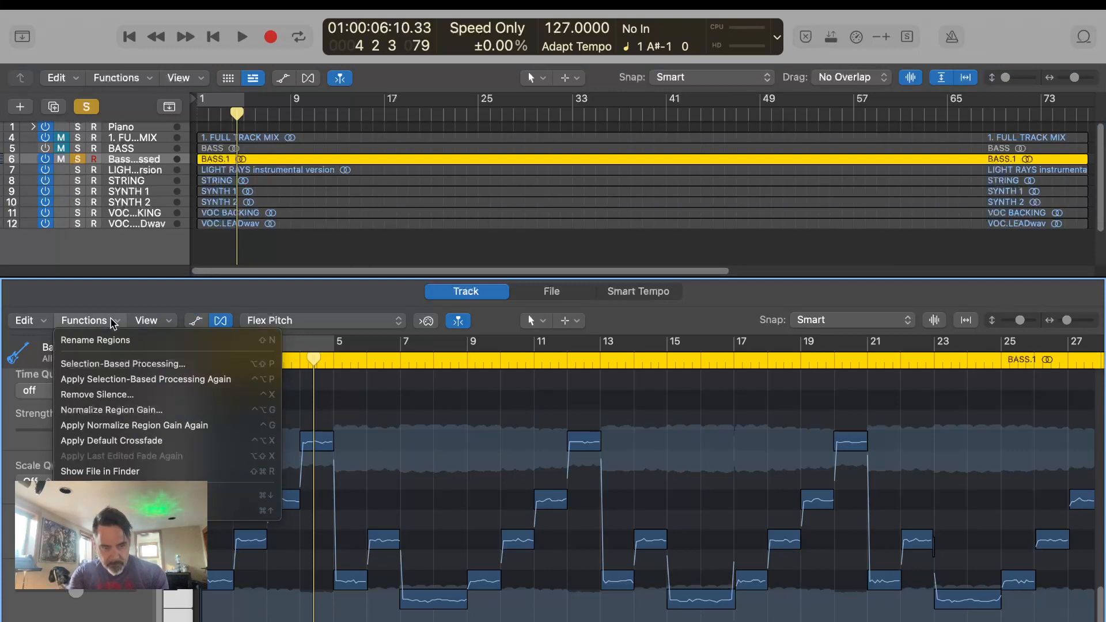
click(114, 321)
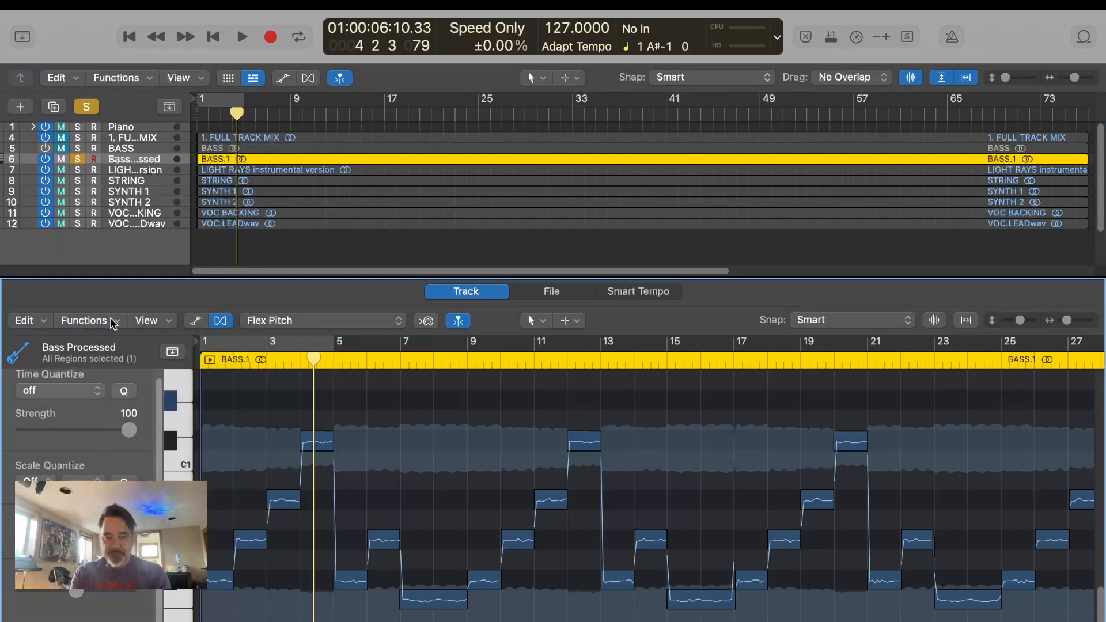
Review the detected bass notes across the whole region, comparing the repeated pattern between bar 1 and bar 69.
scroll(521, 530, right, 5)
scroll(521, 529, right, 10)
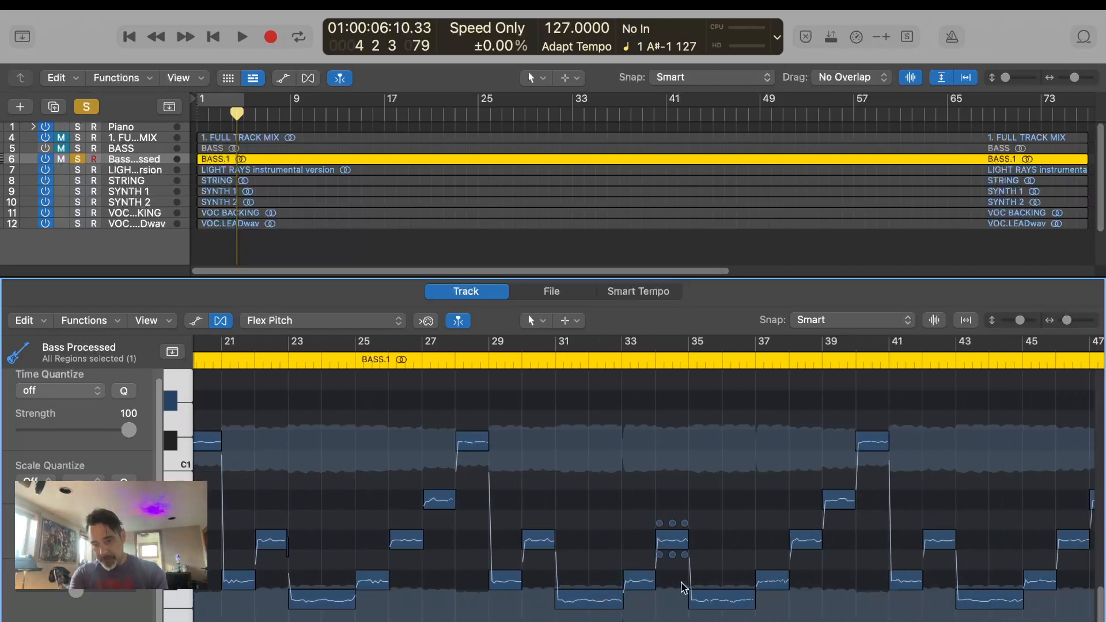
scroll(745, 592, right, 10)
scroll(746, 592, right, 10)
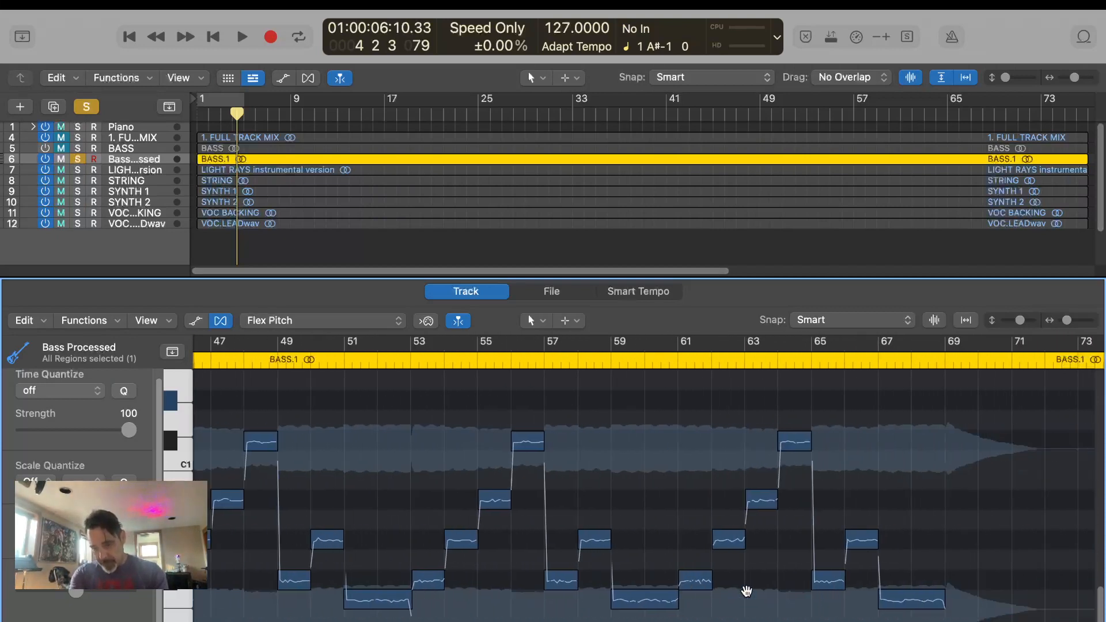
scroll(751, 591, left, 20)
scroll(754, 592, left, 12)
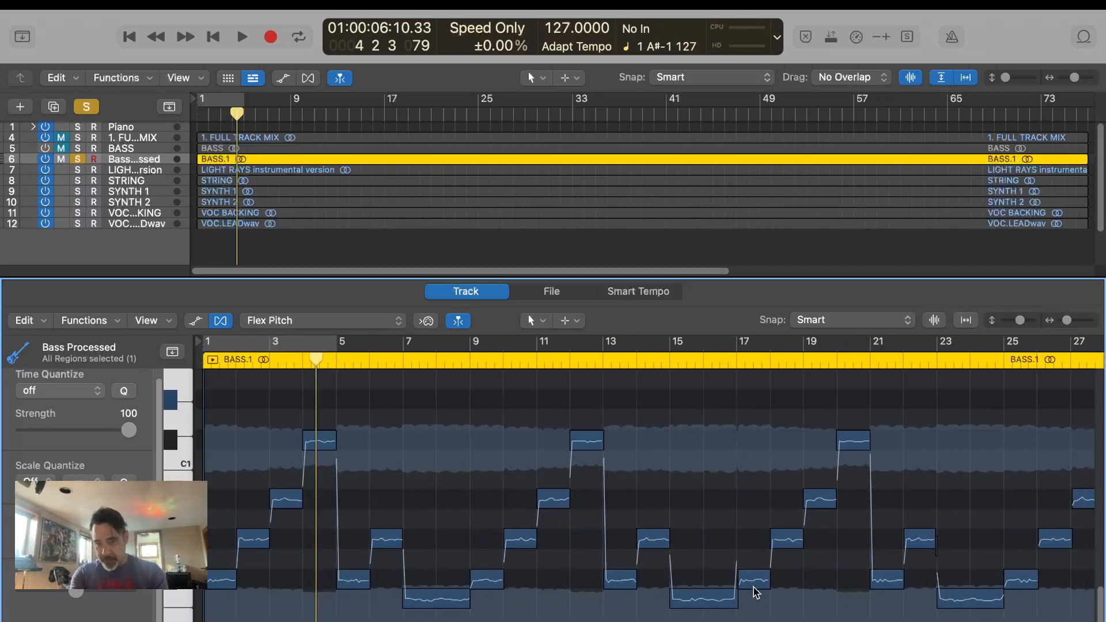
scroll(755, 592, right, 20)
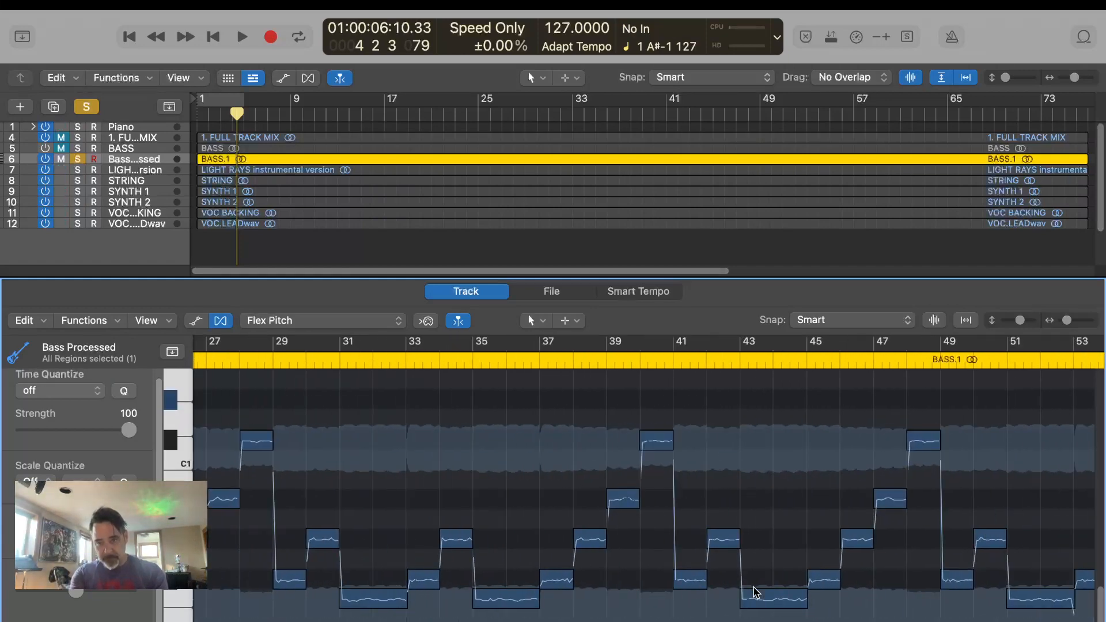
Return to the start of the detected bass notes, select the Piano track and turn off all solos.
scroll(754, 592, left, 20)
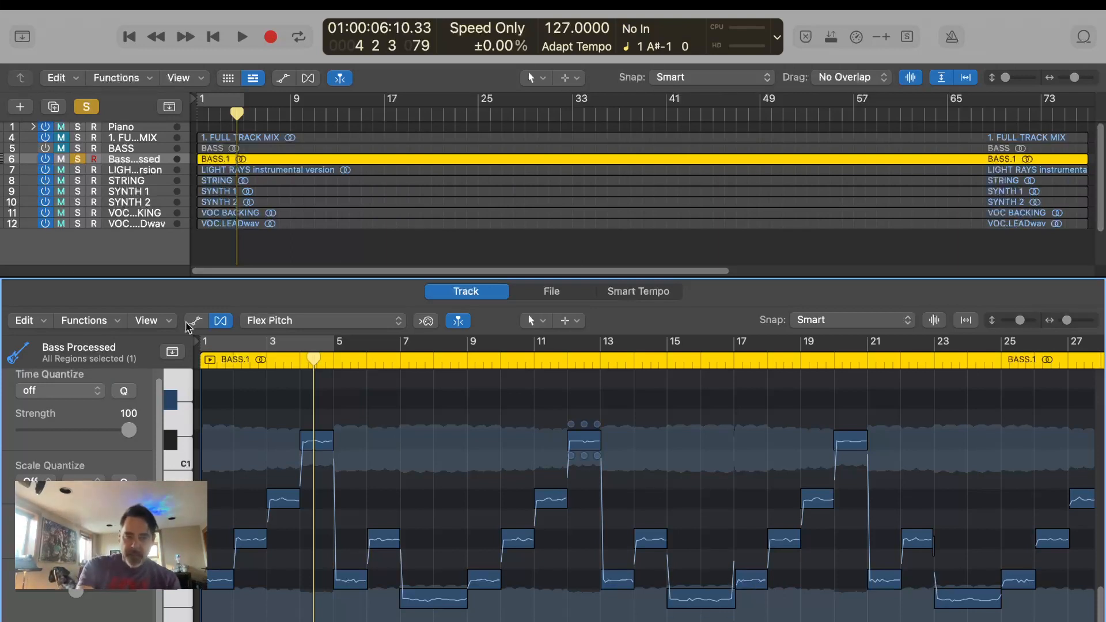
click(121, 127)
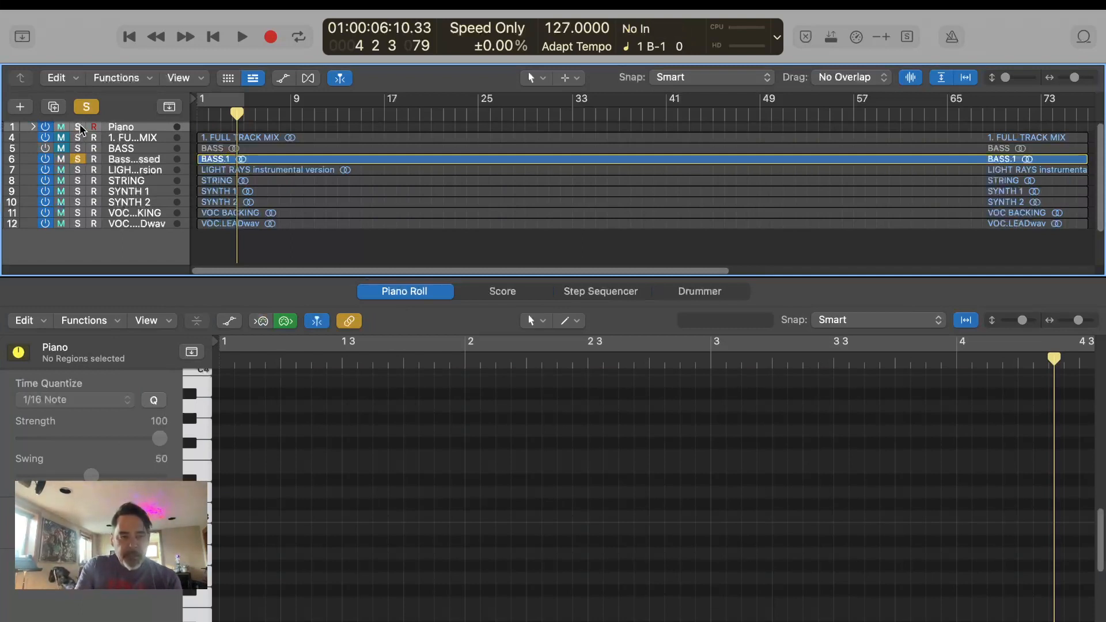
click(85, 108)
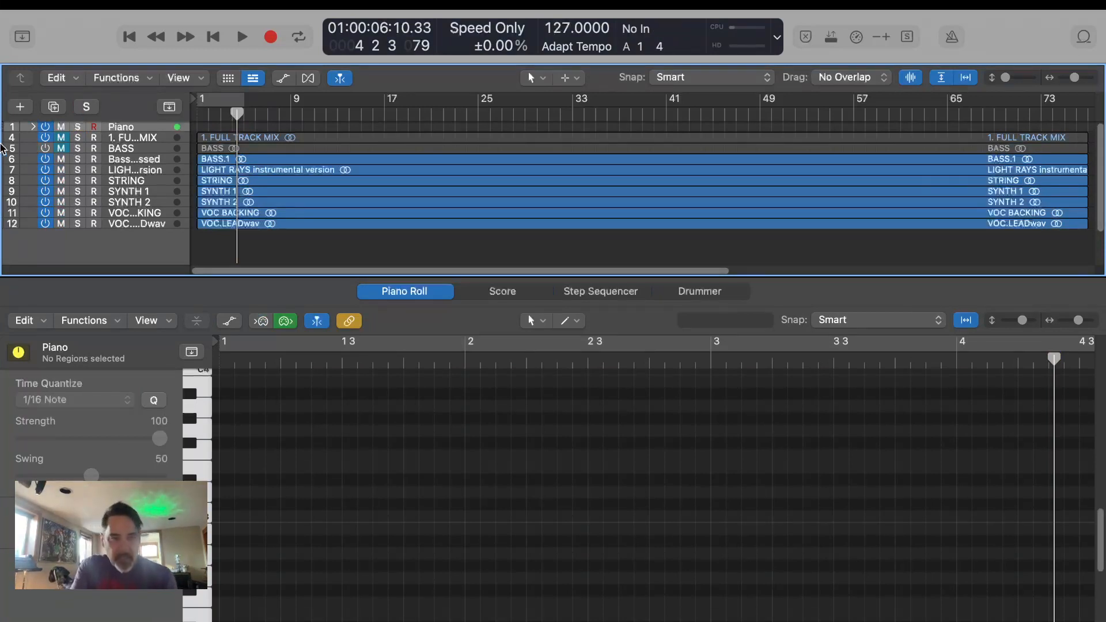
Recheck the Bass Processed notes, and record the bass line as MIDI on the Piano track from bar 1 to about bar 24.
click(145, 161)
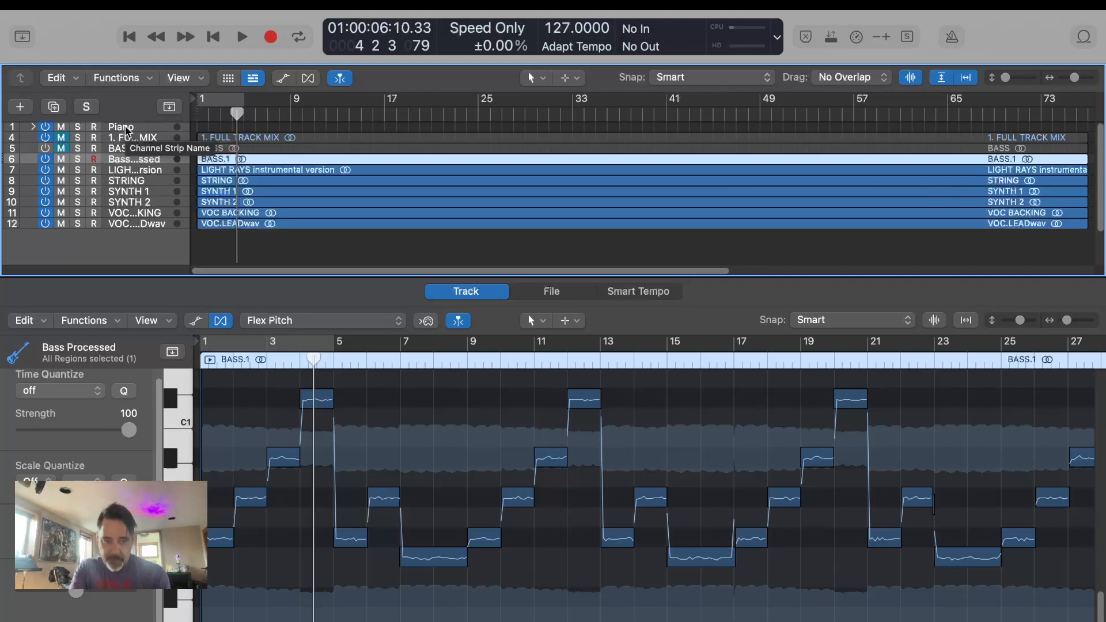
click(127, 130)
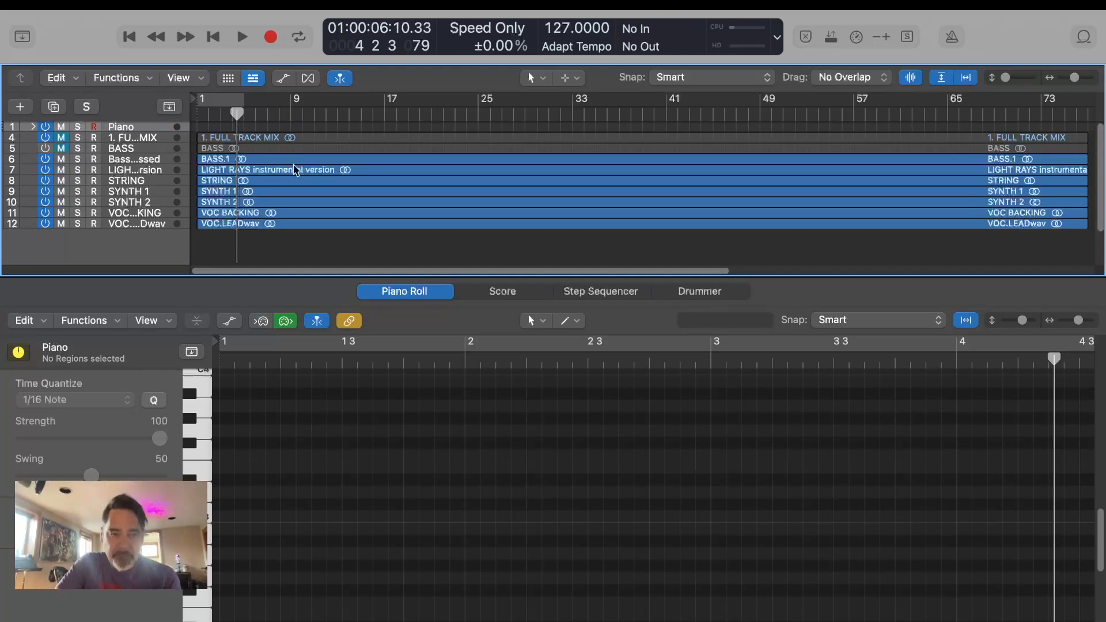
click(125, 34)
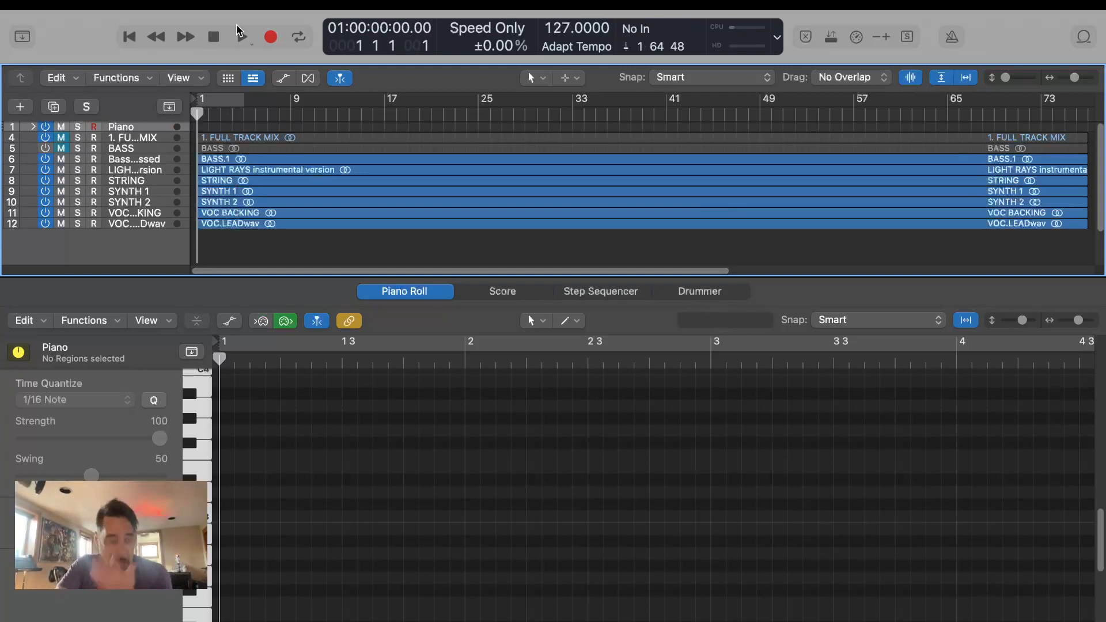
click(270, 37)
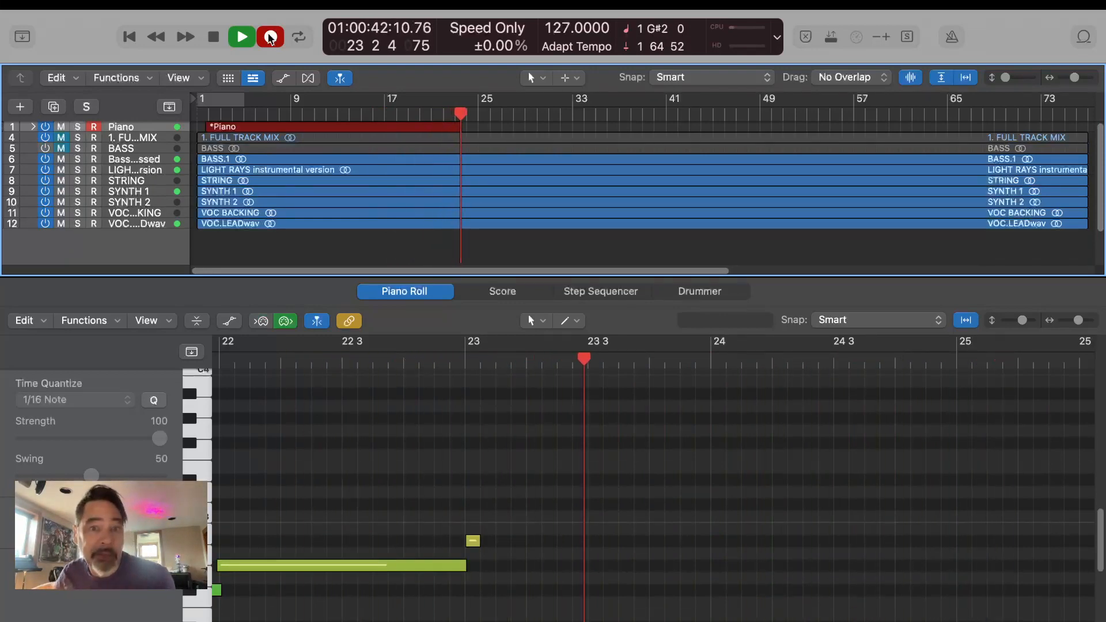
key(space)
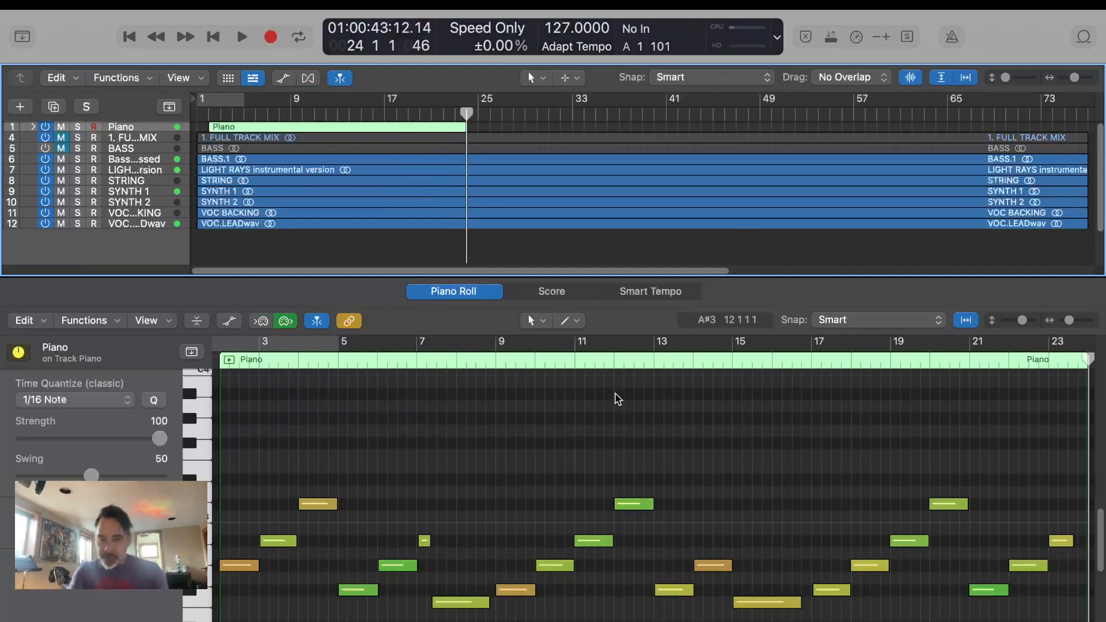
Compare the recorded Piano notes with the Flex Pitch notes of the Bass Processed track.
click(134, 163)
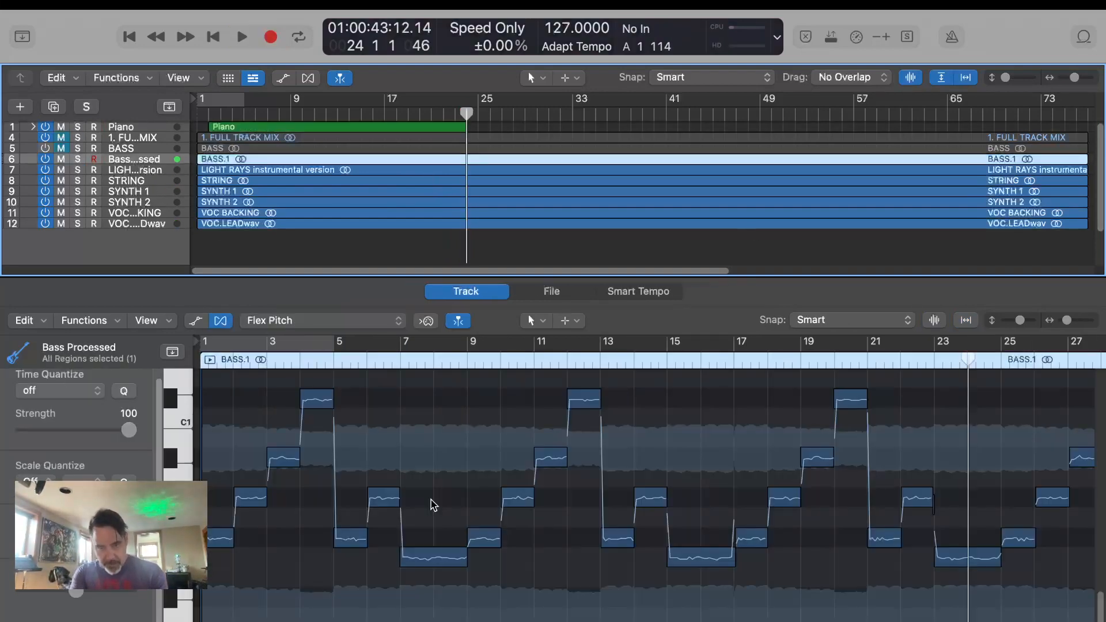
scroll(432, 504, up, 2)
click(122, 129)
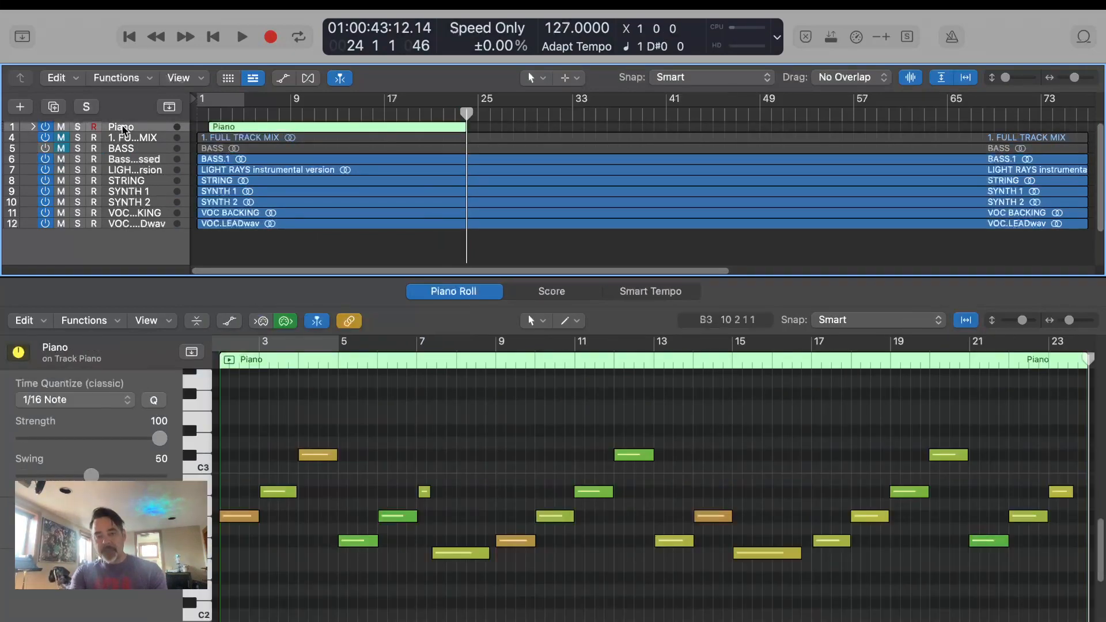
scroll(405, 449, up, 1)
scroll(669, 540, right, 3)
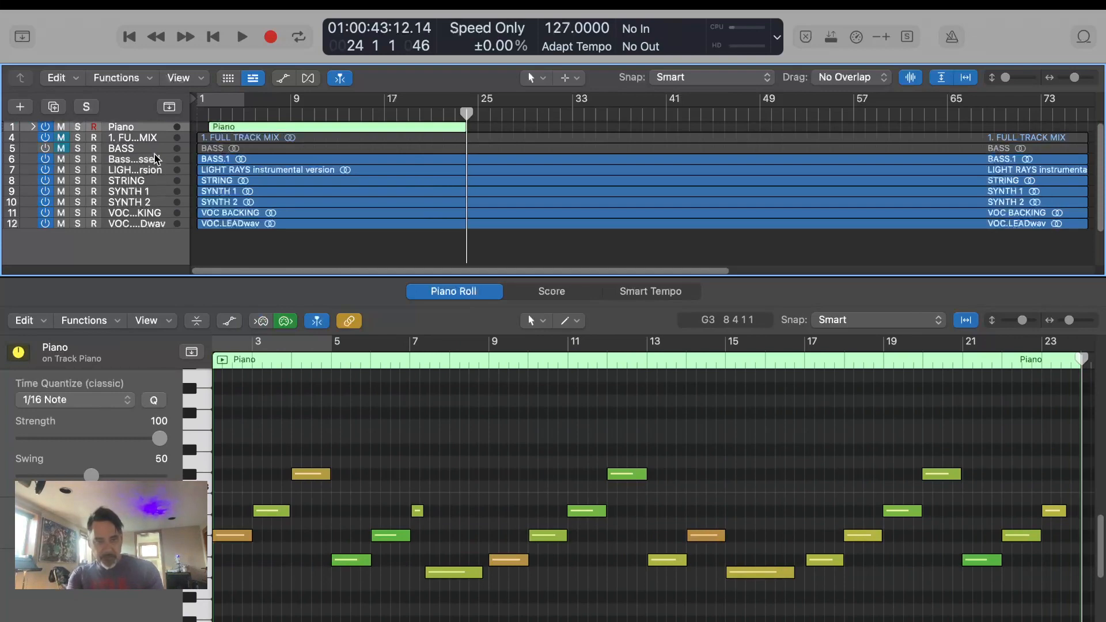
click(138, 160)
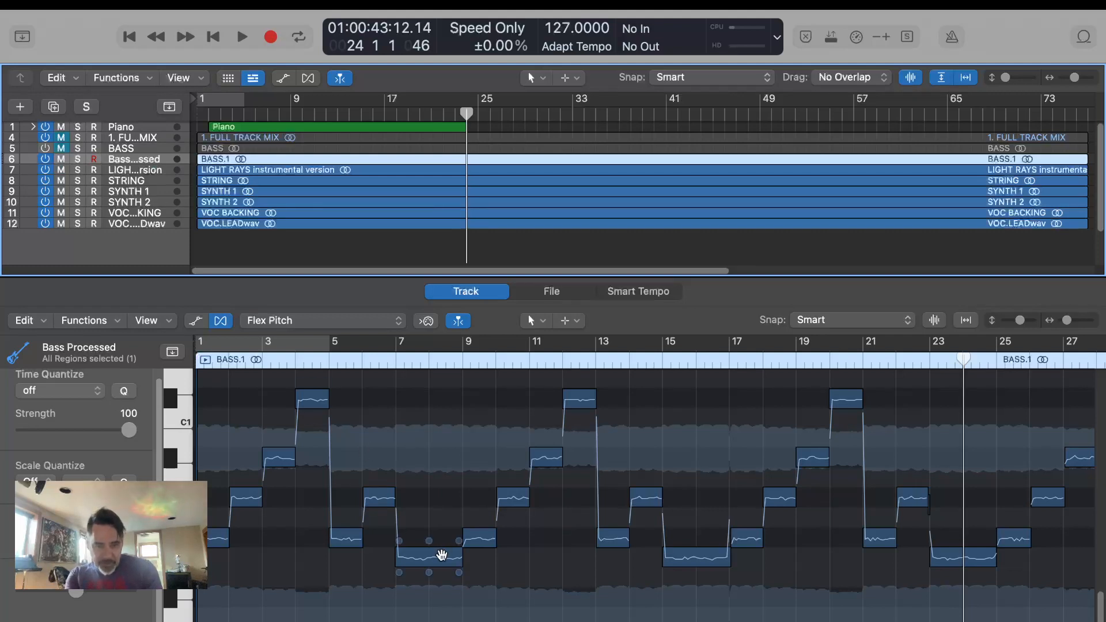
click(147, 127)
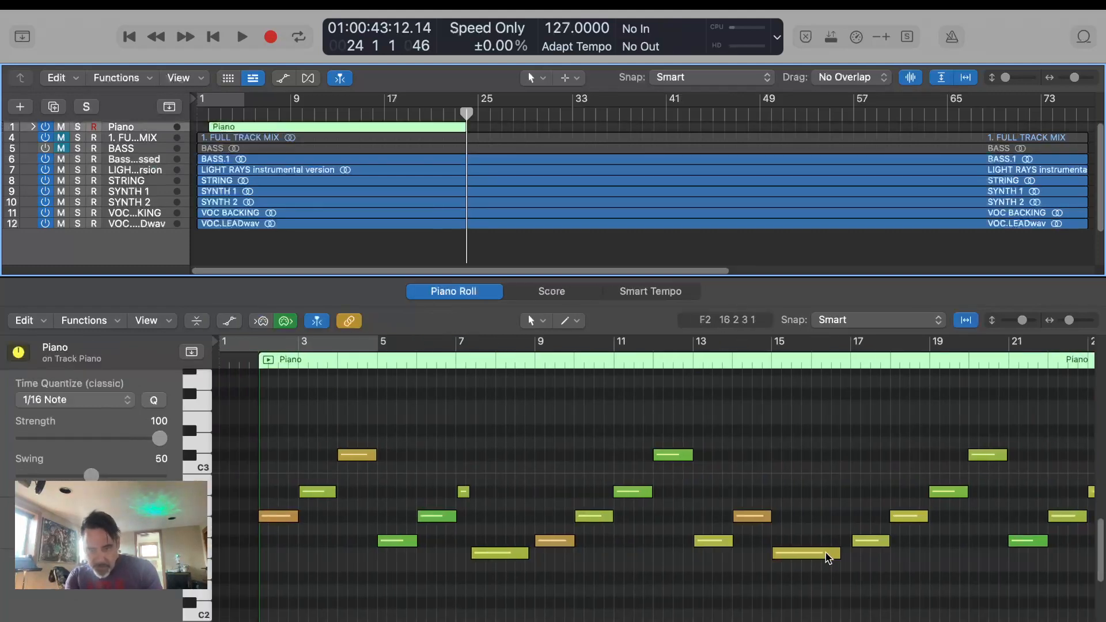
Play the Piano region from bar 9, select its seven notes in bars 9 to 16, and cycle bars 9 to 17.
click(535, 357)
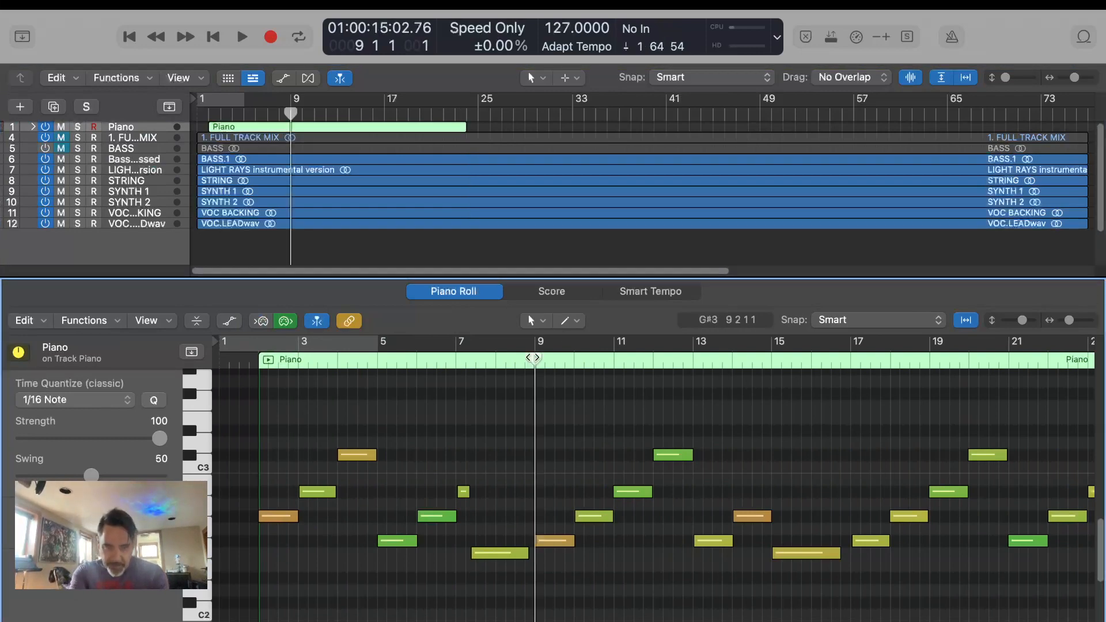
key(space)
drag(539, 587, 806, 402)
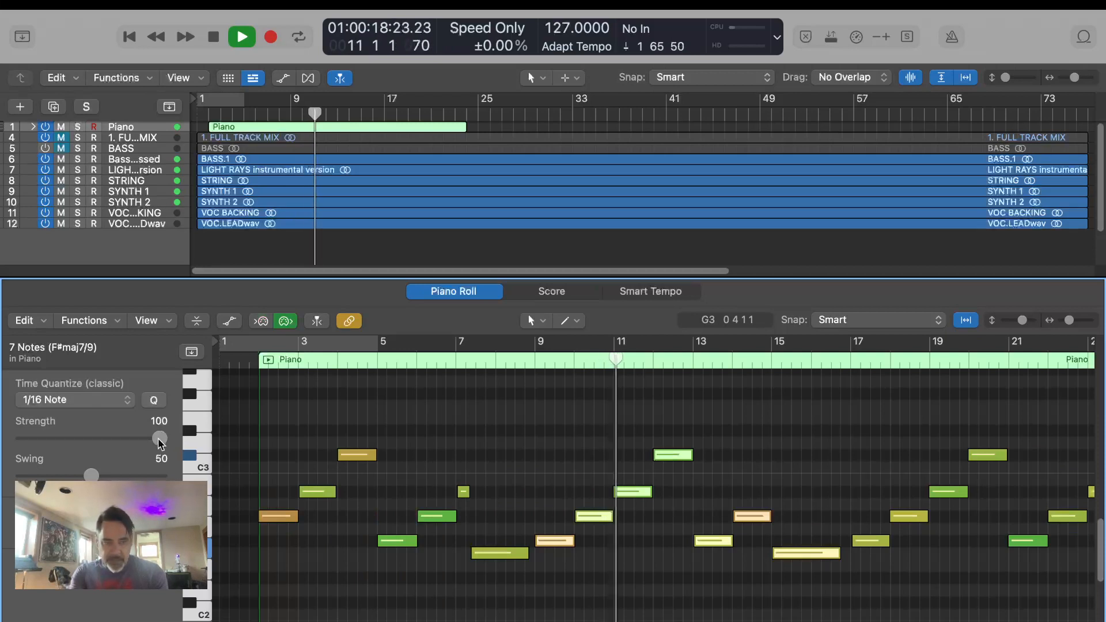
scroll(277, 452, right, 2)
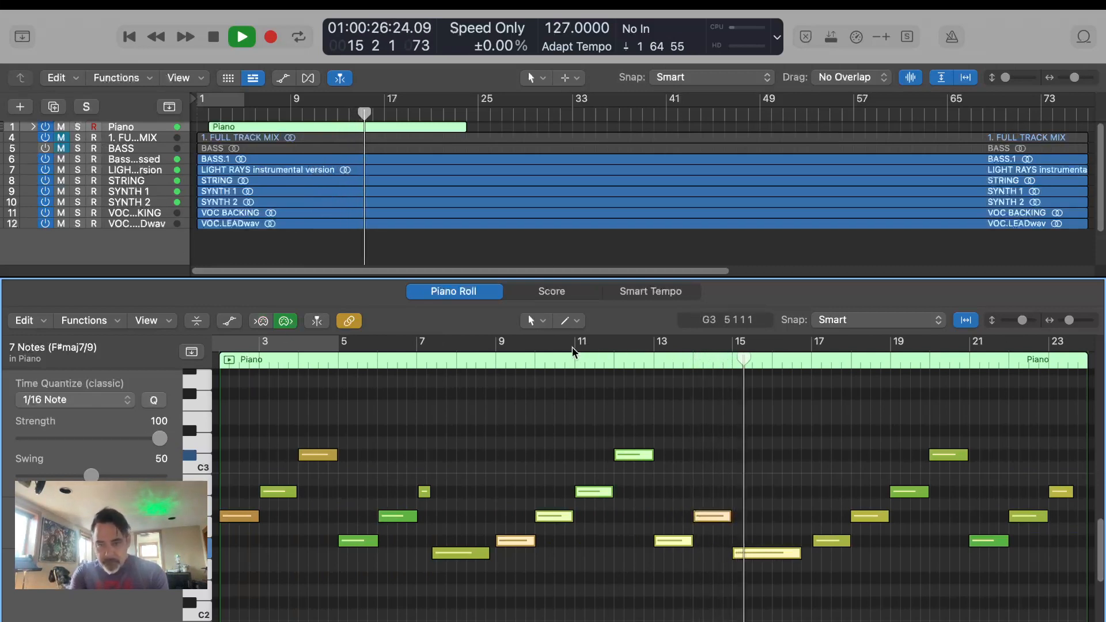
drag(495, 343, 815, 341)
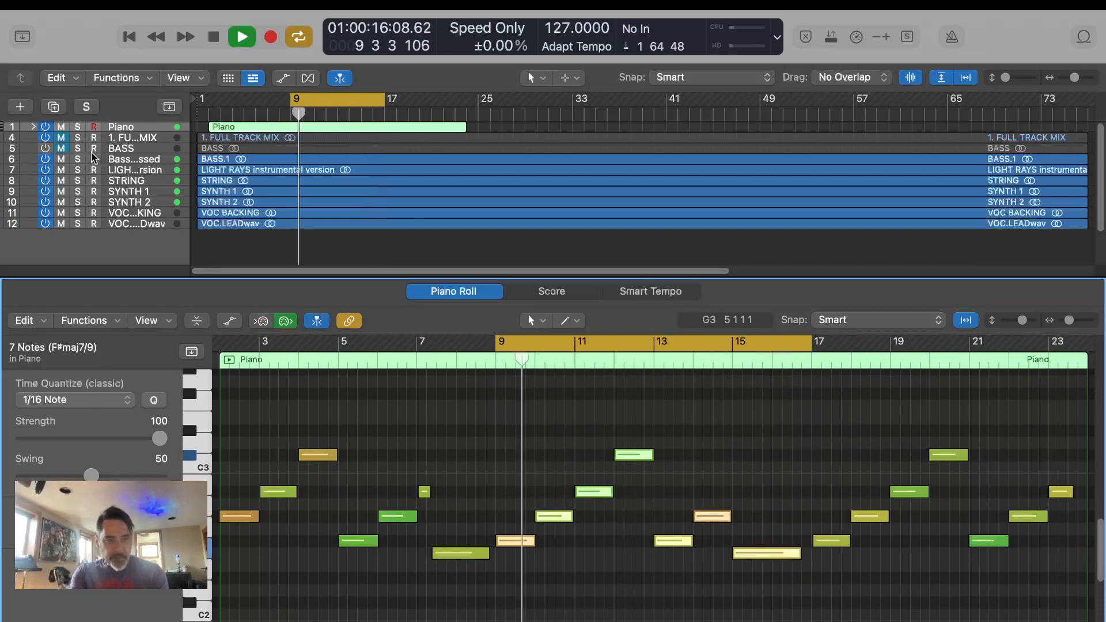
Solo the Piano and Bass Processed tracks to hear them together, stop playback and turn cycling off.
key(s)
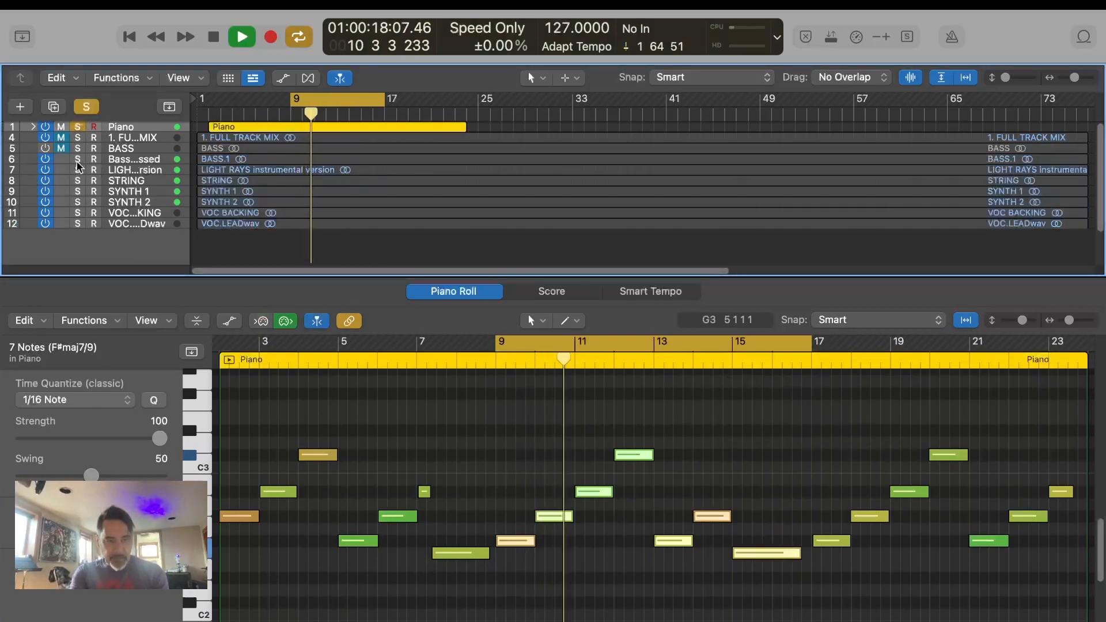
click(78, 159)
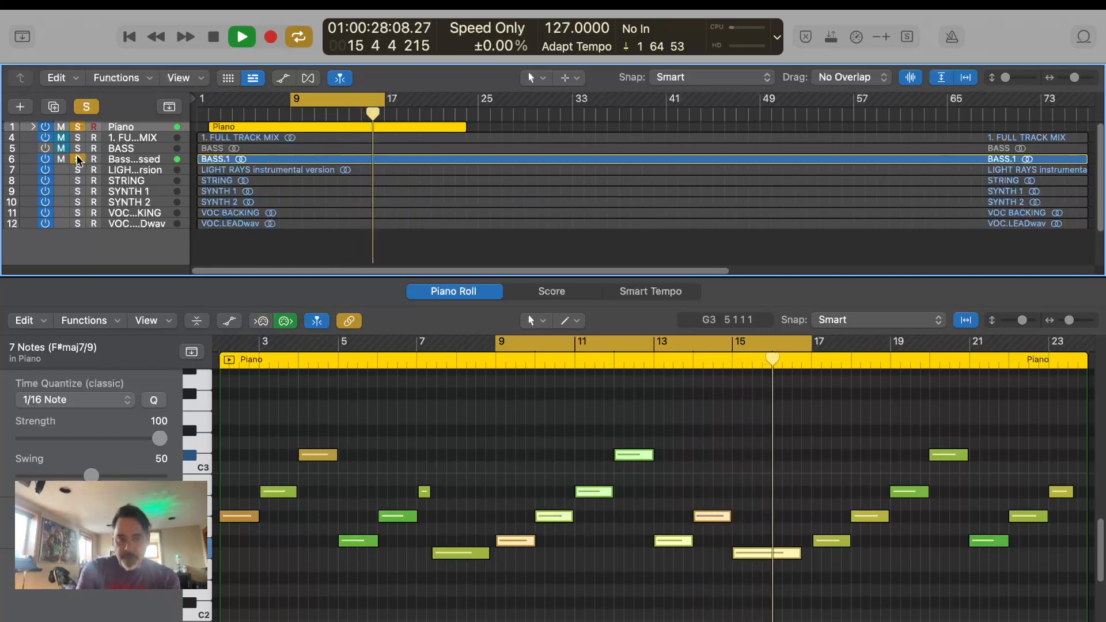
click(237, 27)
click(299, 37)
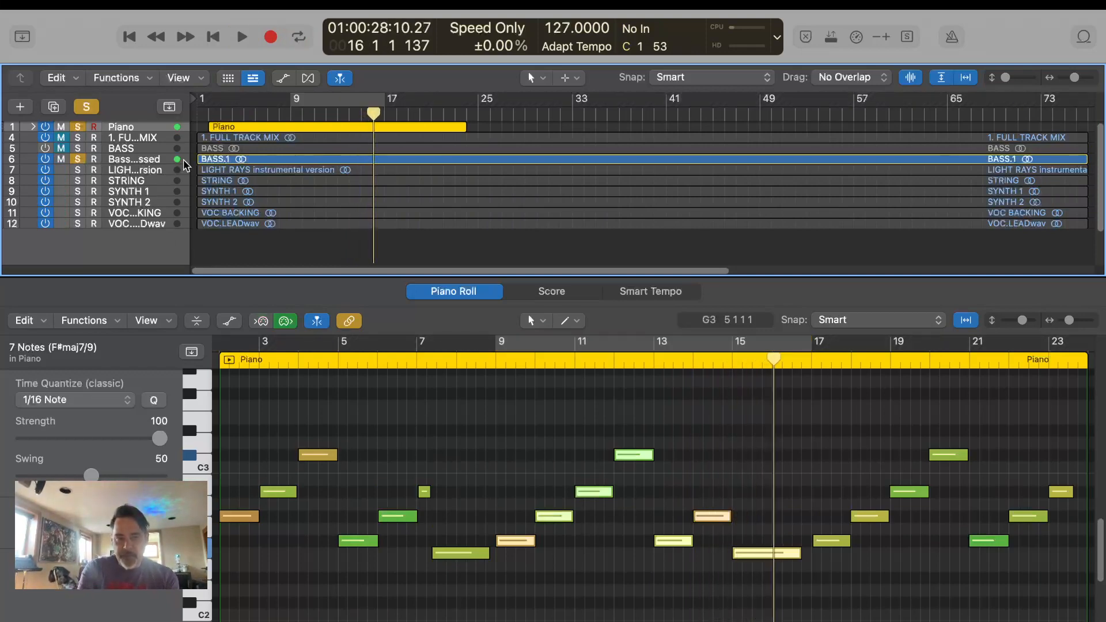
Review the Bass Processed region's Flex Pitch notes past bar 17 and clear all solos.
click(233, 160)
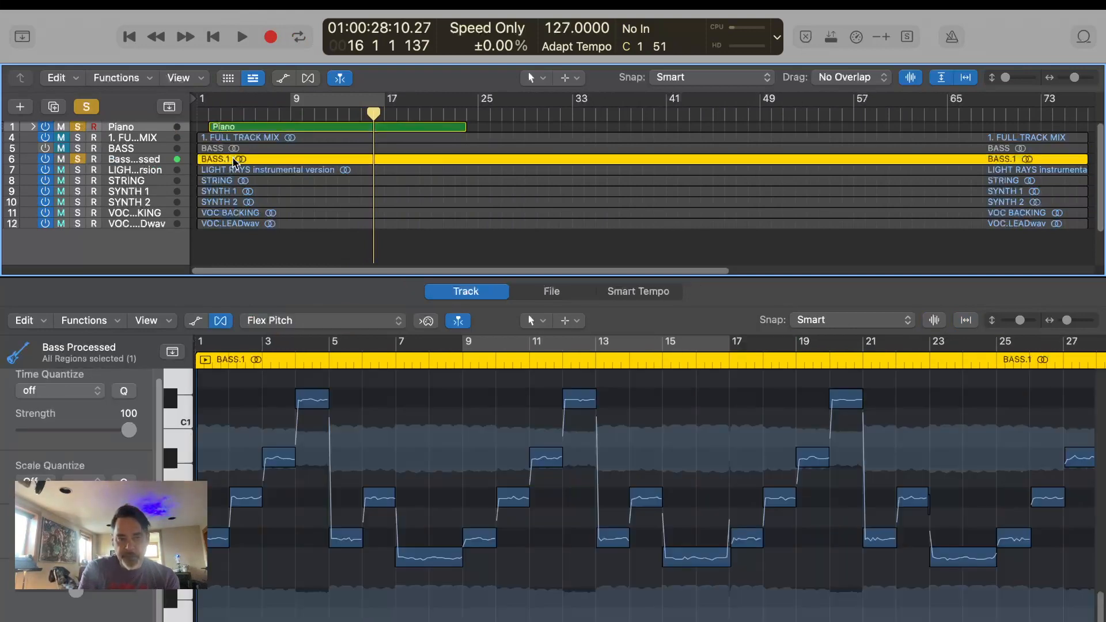
scroll(887, 576, right, 3)
scroll(722, 522, right, 5)
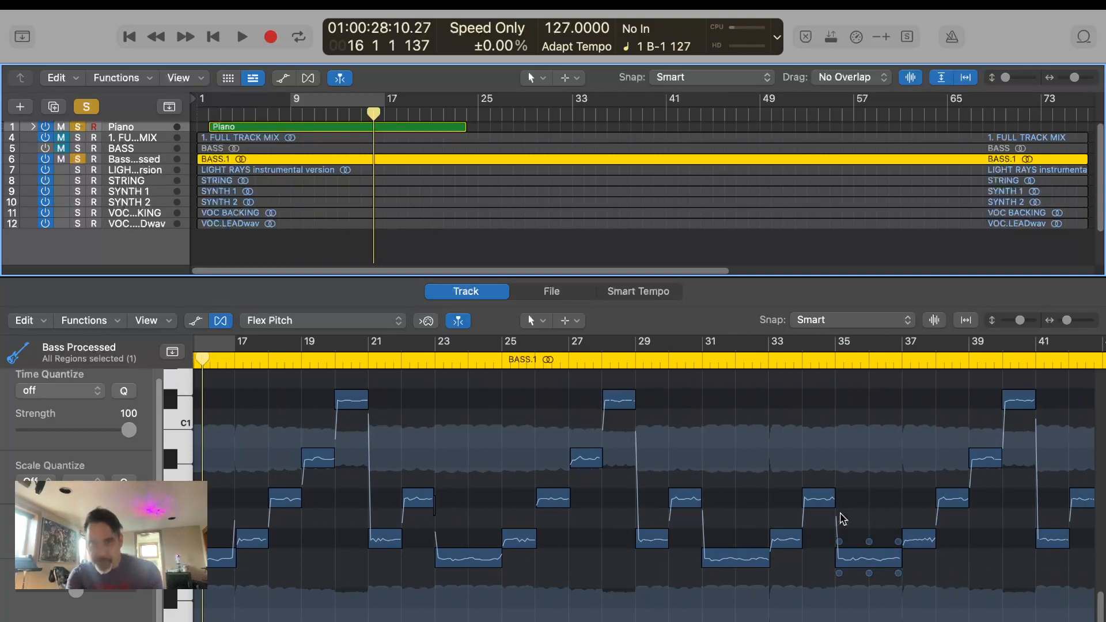
key(s)
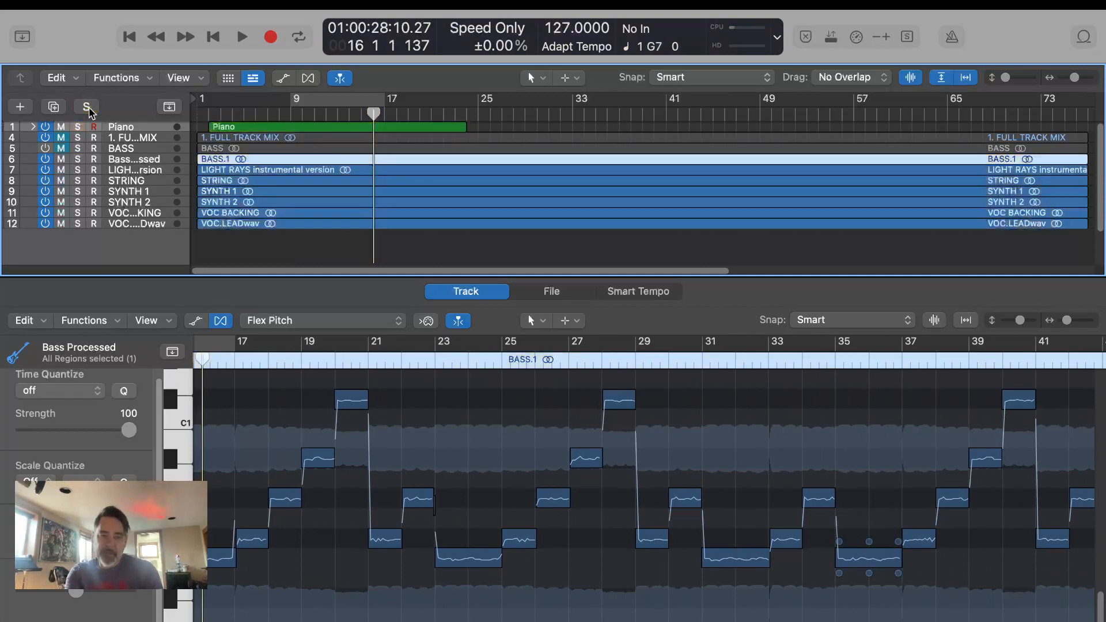
Close the editor, enlarge the tracks, select the Piano region, and create one MIDI software instrument track with the default patch.
key(e)
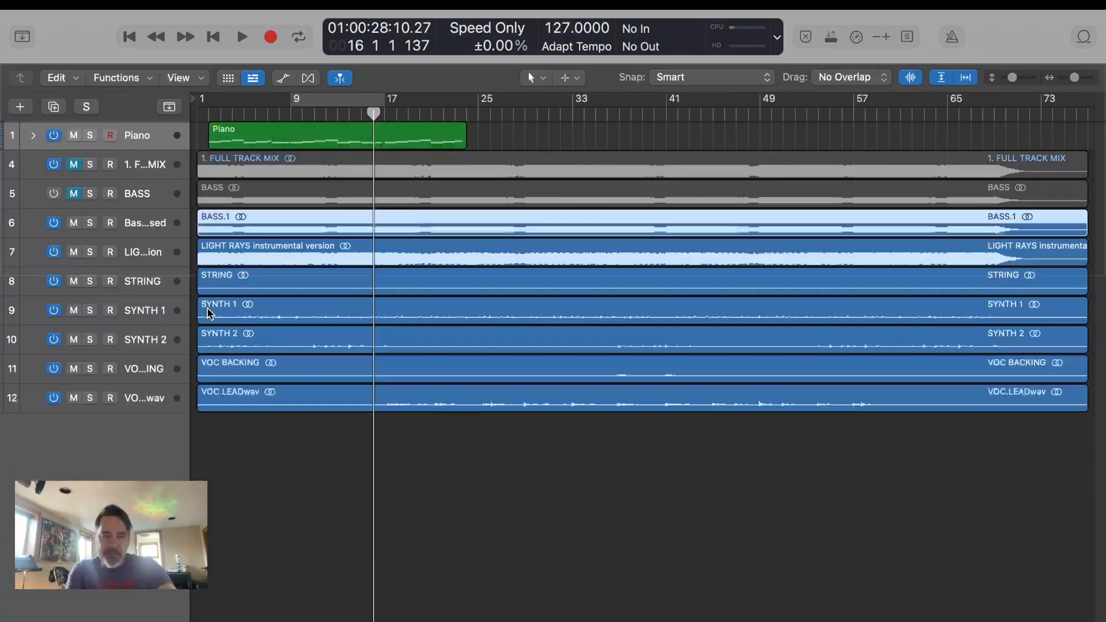
key(z)
click(304, 148)
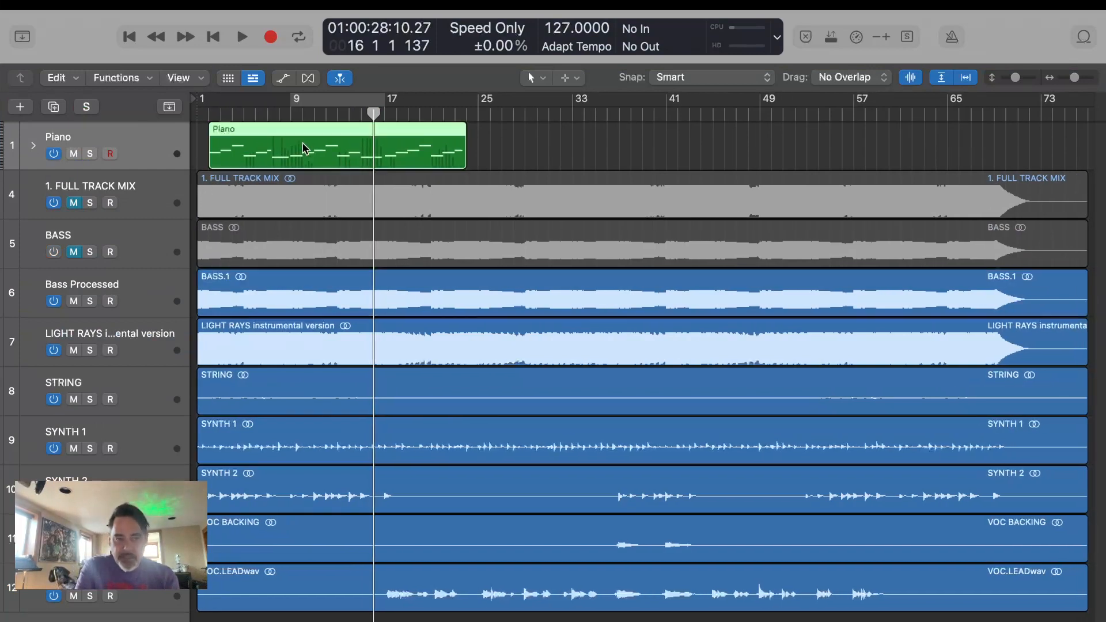
click(25, 107)
click(357, 268)
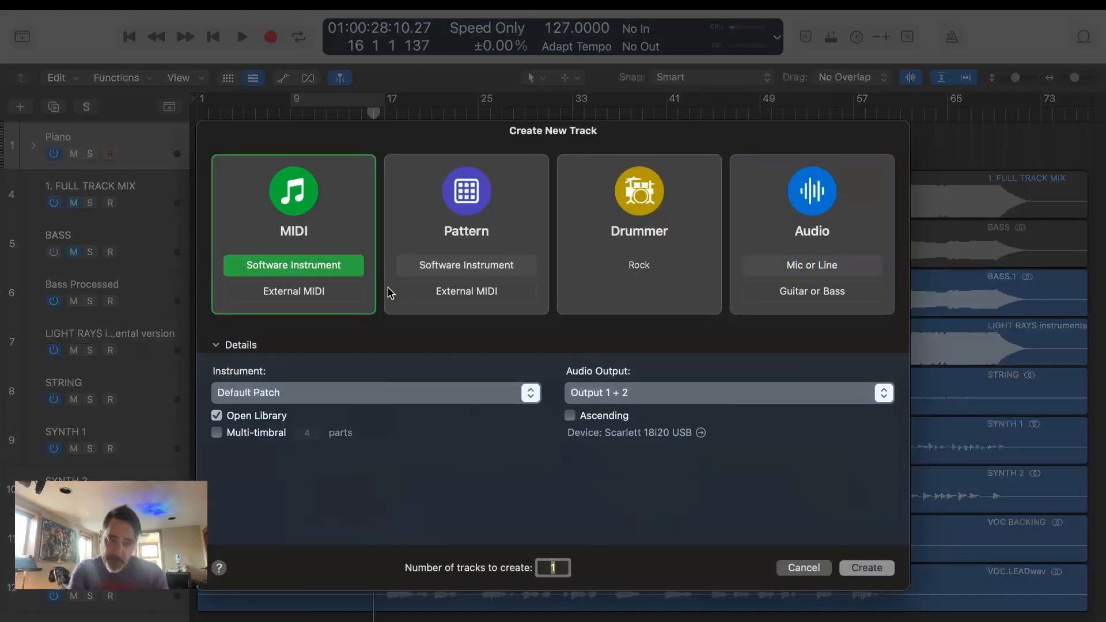
click(866, 568)
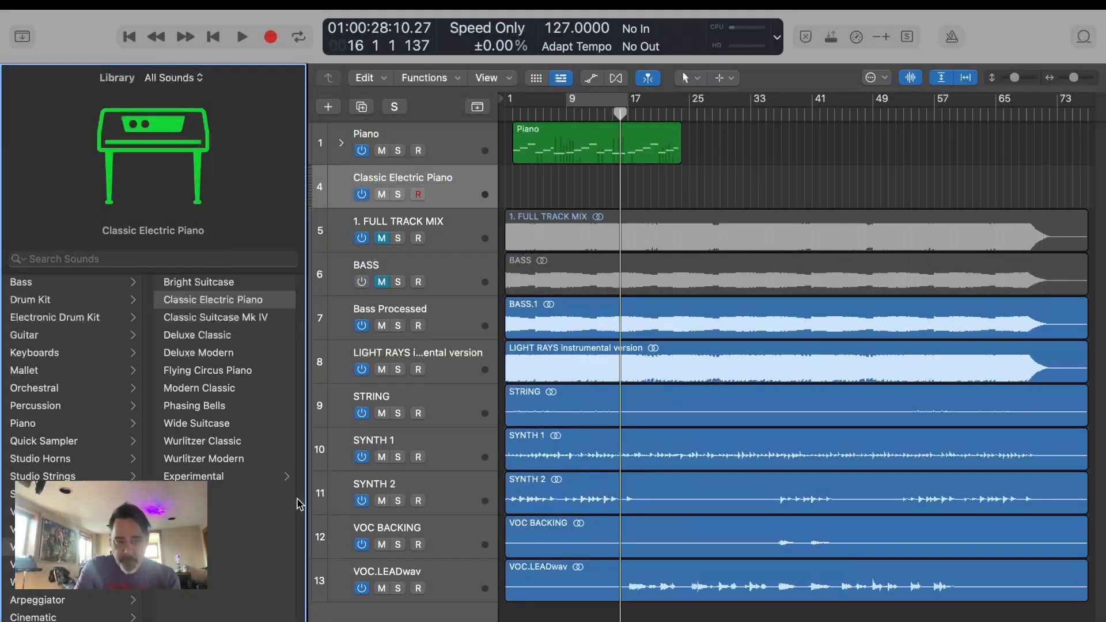
Browse the synthesizer bass patches in the library and load Lo-Fi Drive 808 Bass on the new track.
click(42, 475)
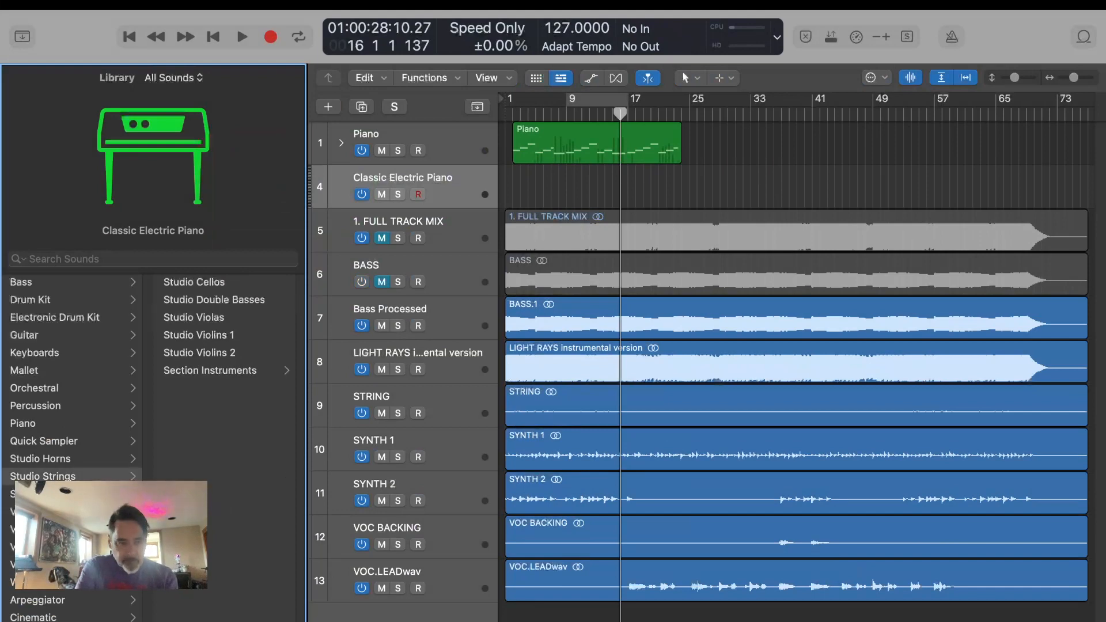
click(42, 494)
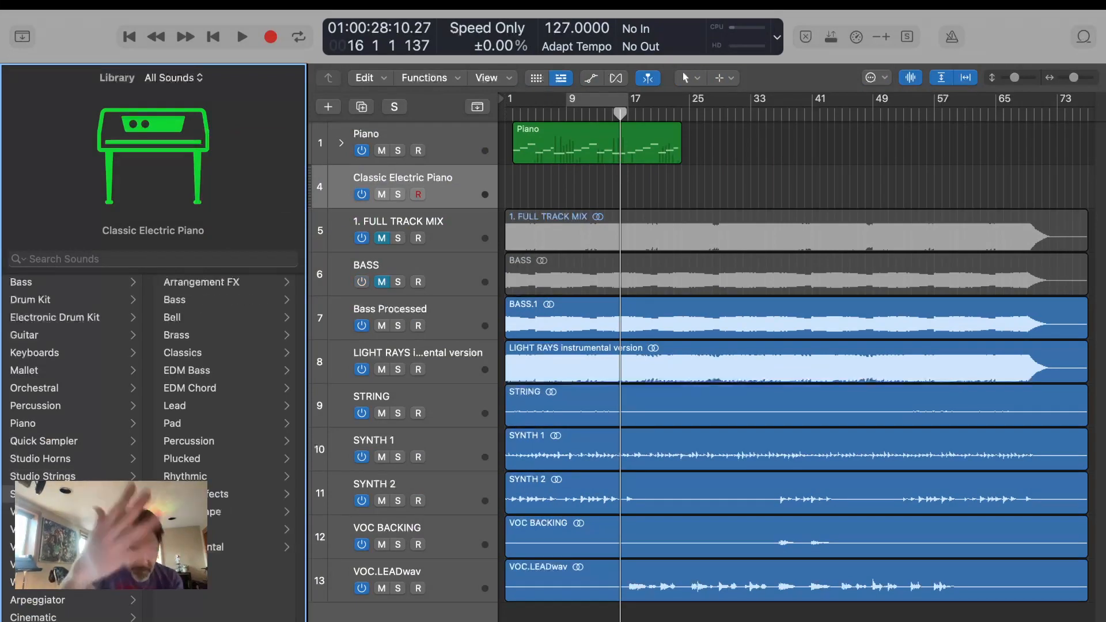
click(229, 302)
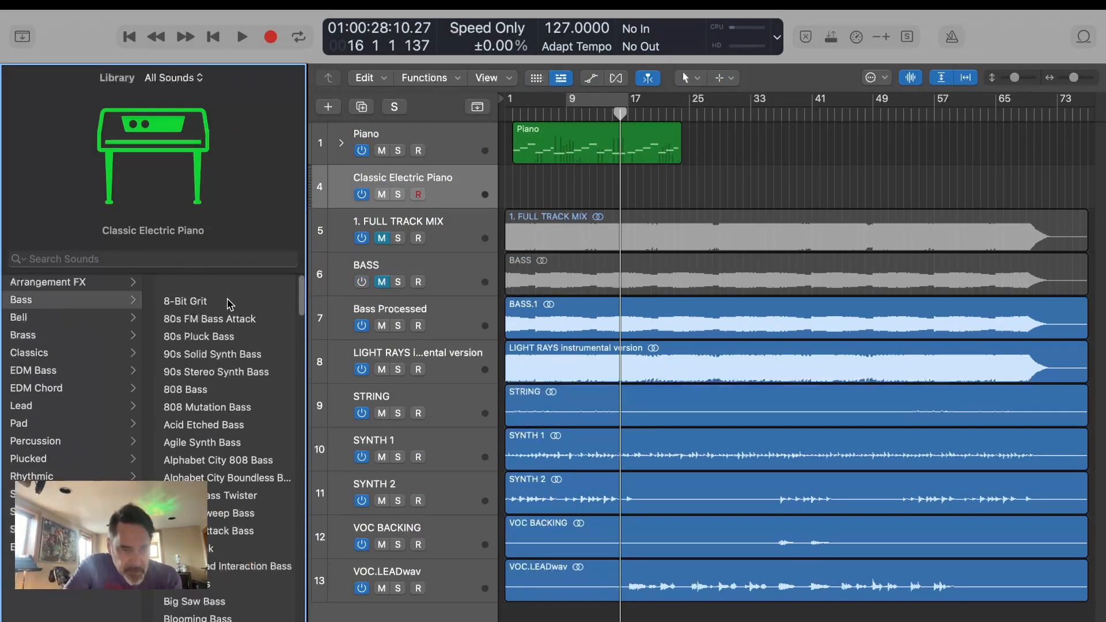
scroll(211, 499, down, 10)
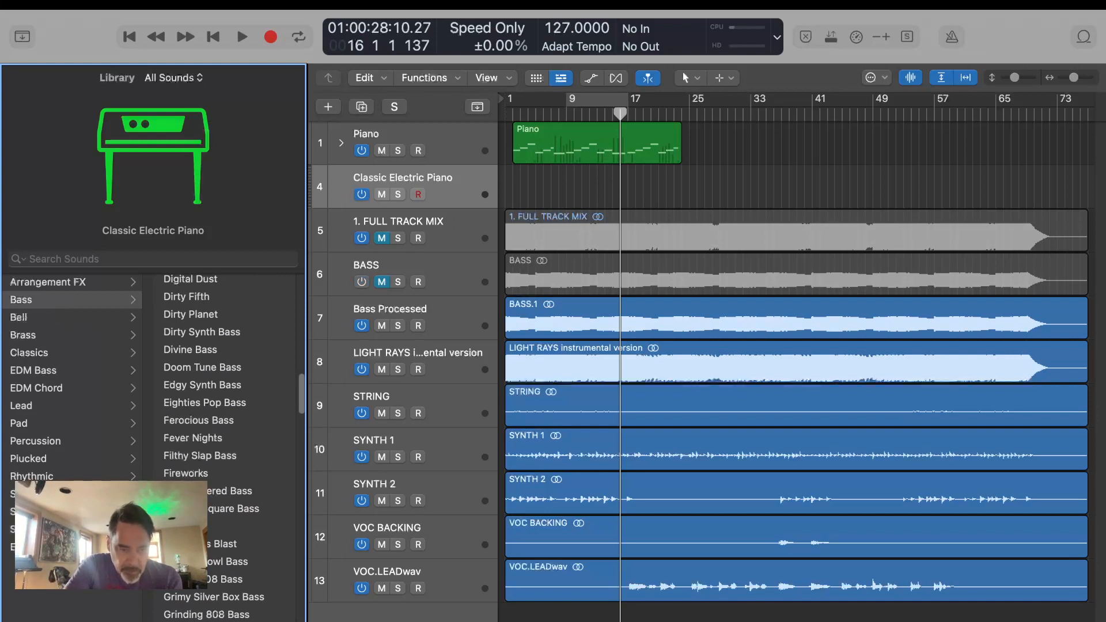
scroll(269, 544, down, 5)
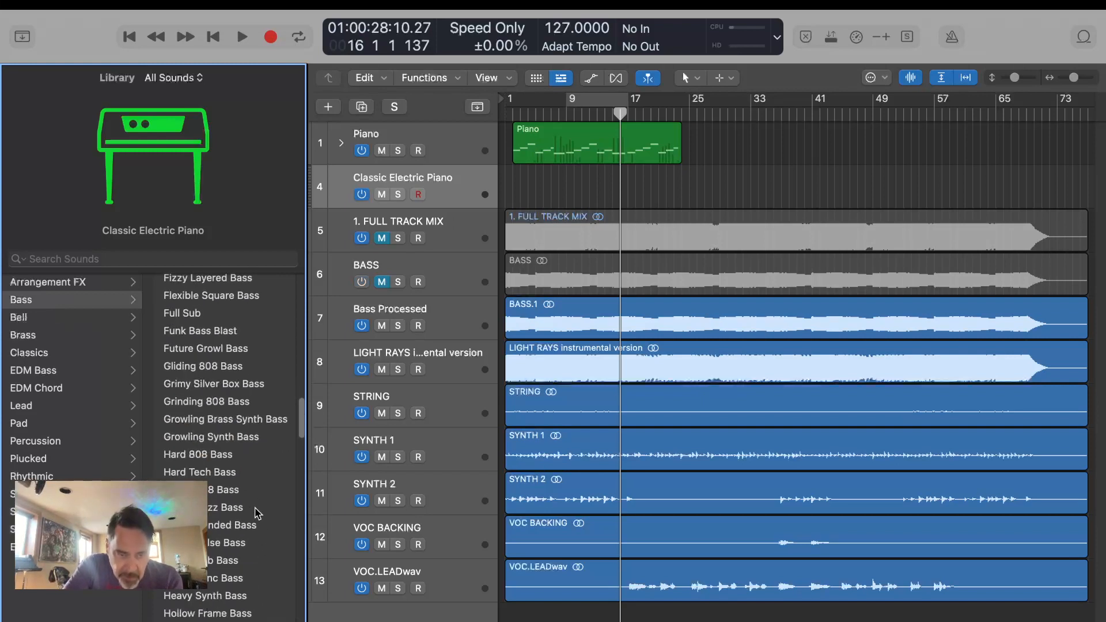
scroll(257, 513, down, 8)
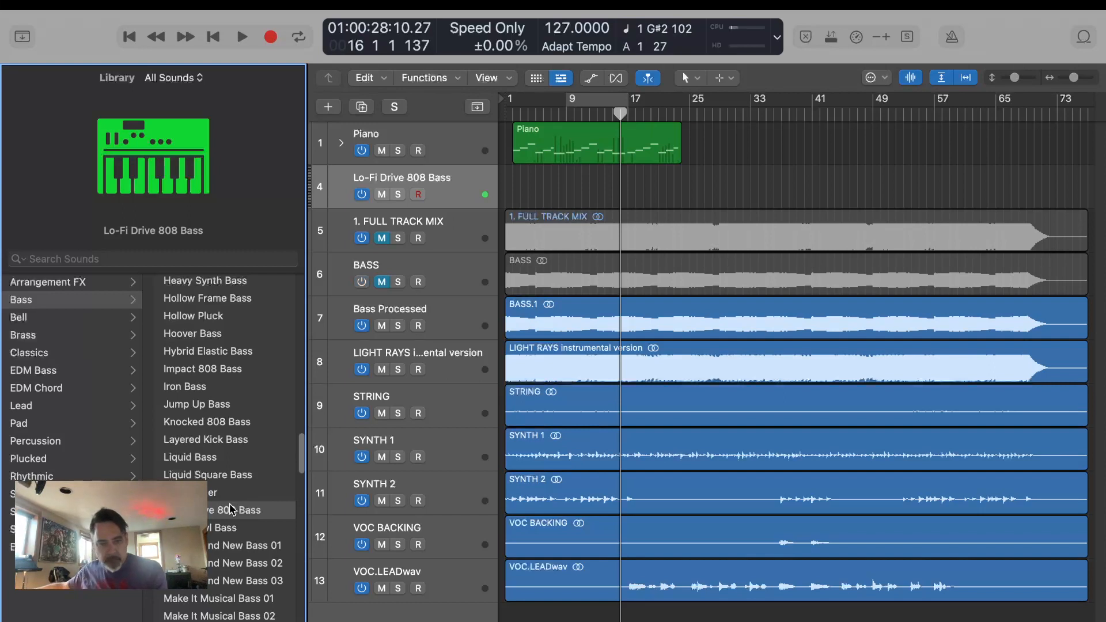
Try the Noisy 808 Bass patch on the new track, and replace it with Pulse Bass.
scroll(231, 509, down, 6)
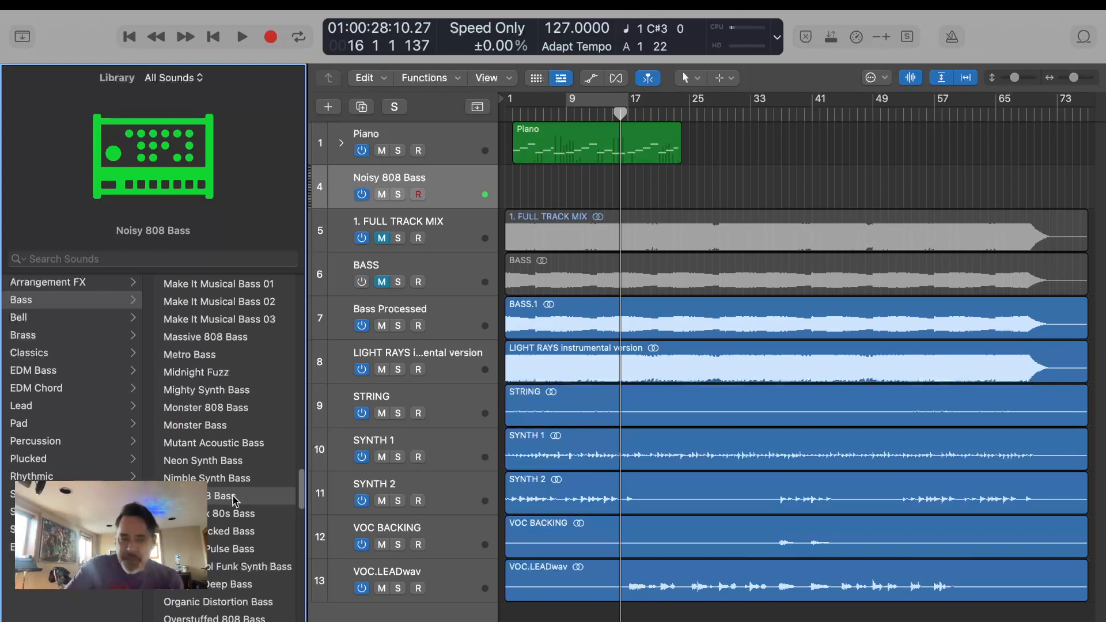
scroll(233, 500, down, 2)
click(232, 593)
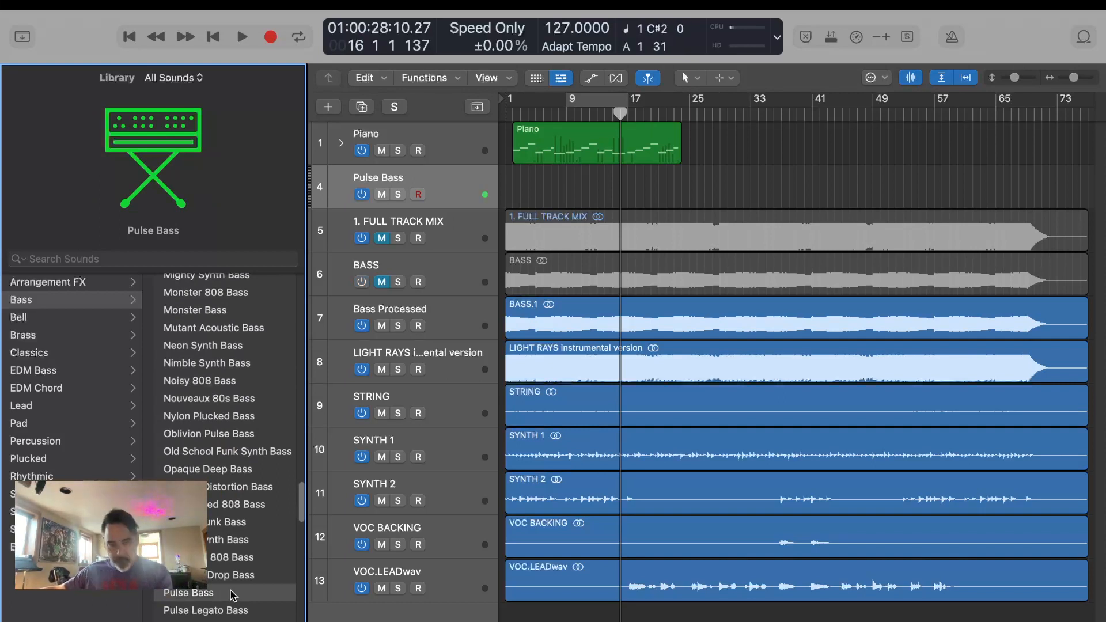
Load the Pulse Legato Bass patch on the new track and copy the Piano region onto it.
scroll(231, 593, down, 5)
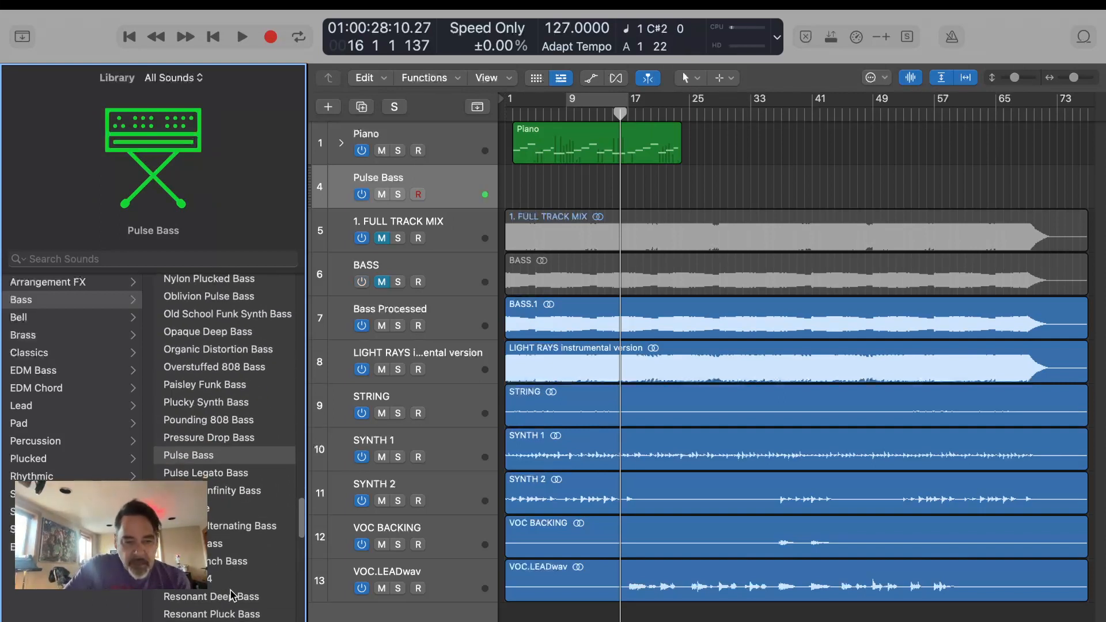
click(224, 476)
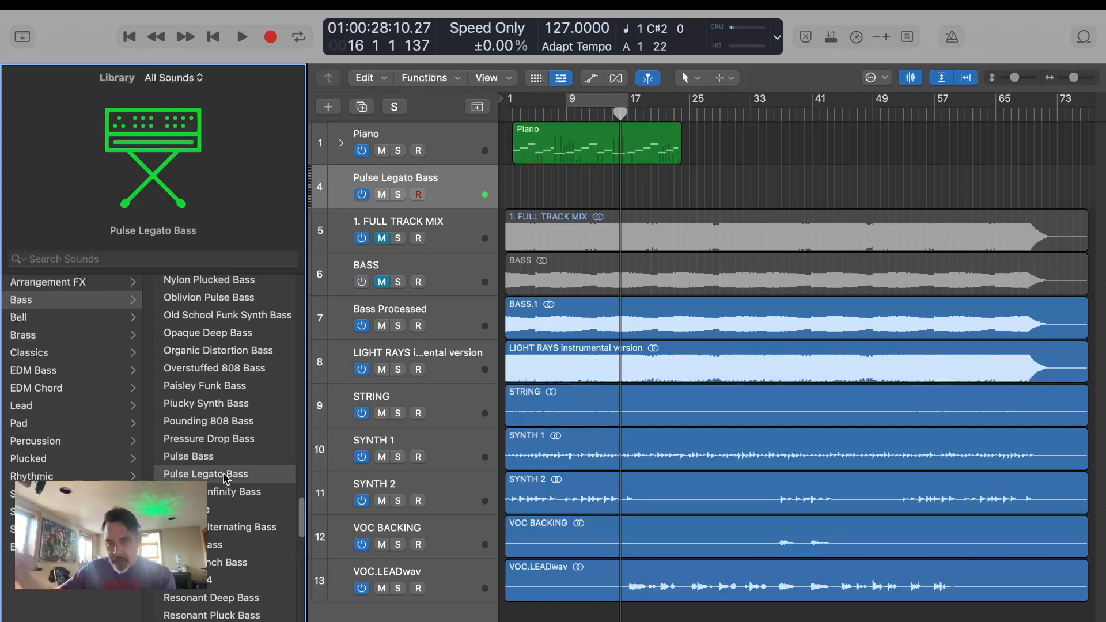
click(594, 144)
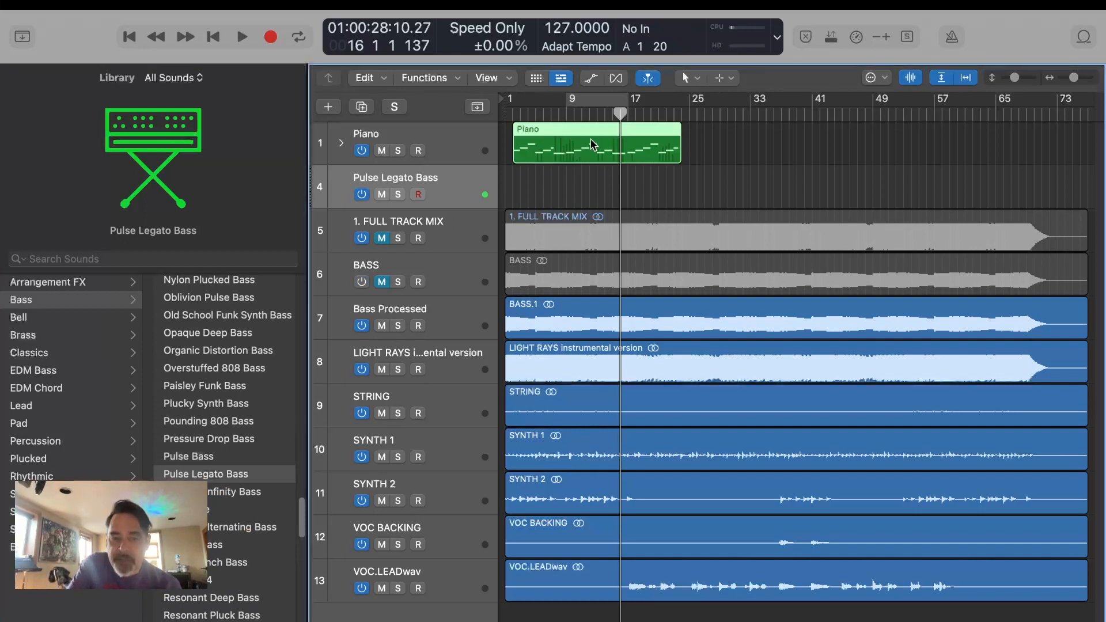
drag(593, 144, 590, 176)
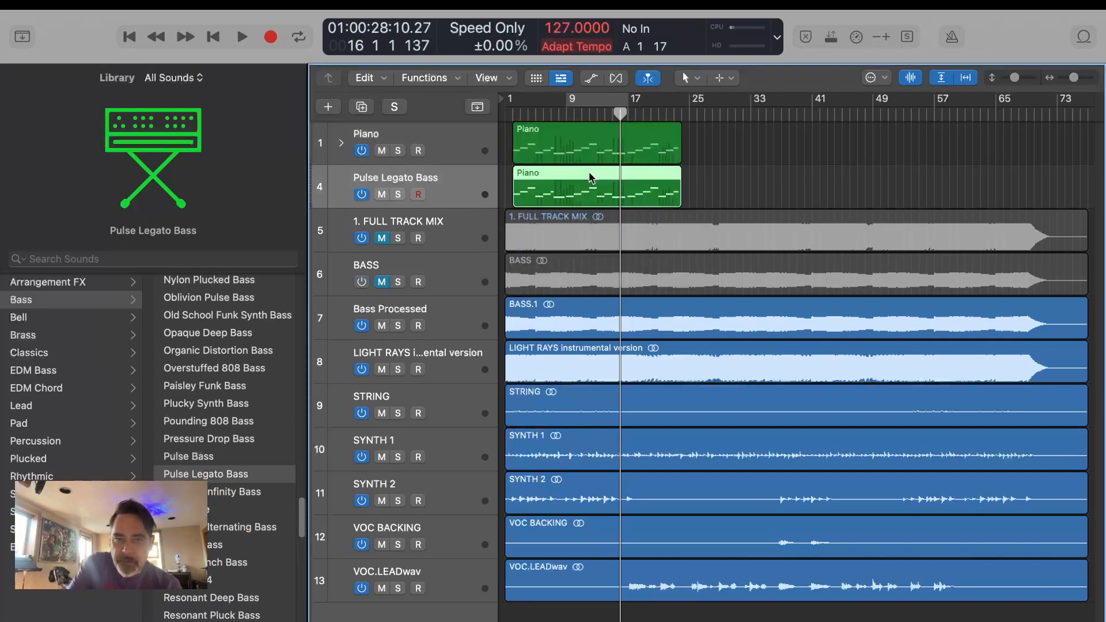
Set the project tempo mode to Keep Project Tempo and hide the library.
click(578, 46)
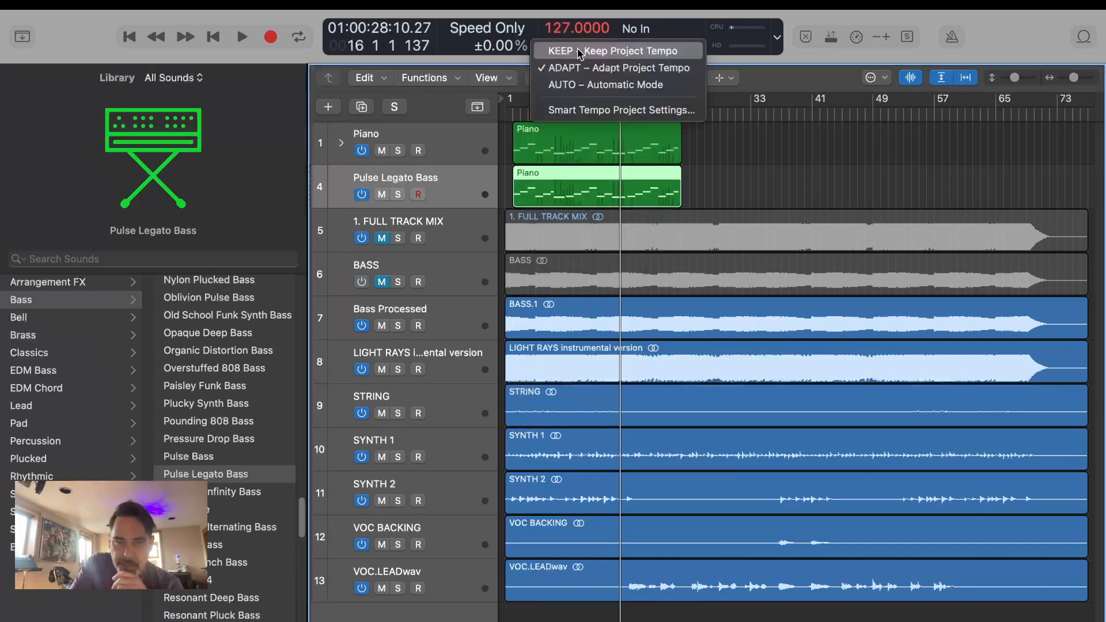
click(578, 52)
mouse_move(309, 15)
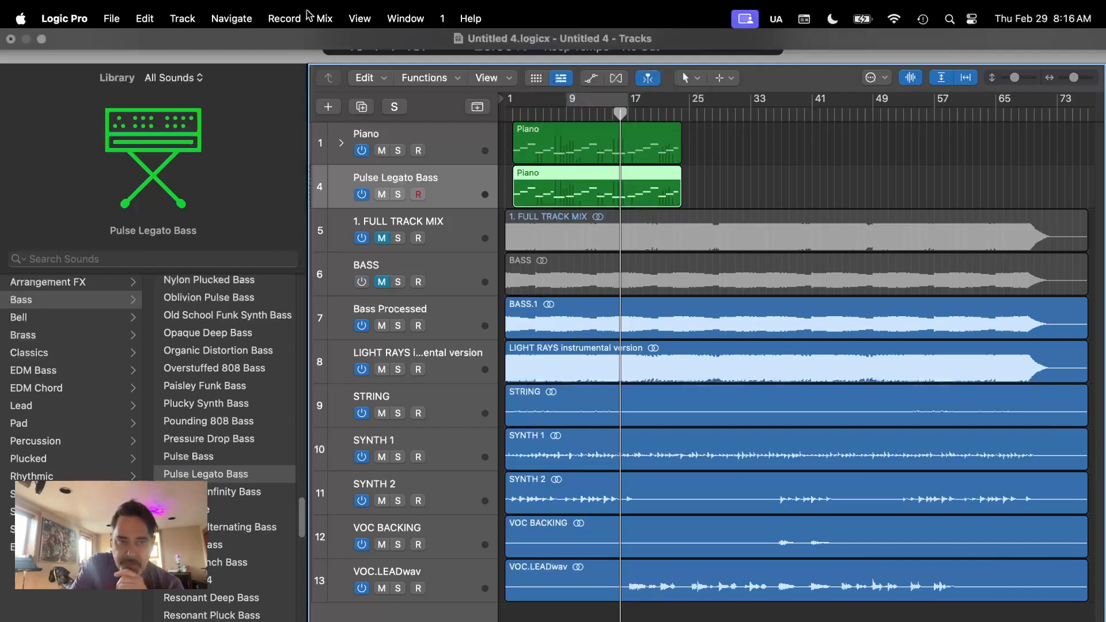
click(361, 18)
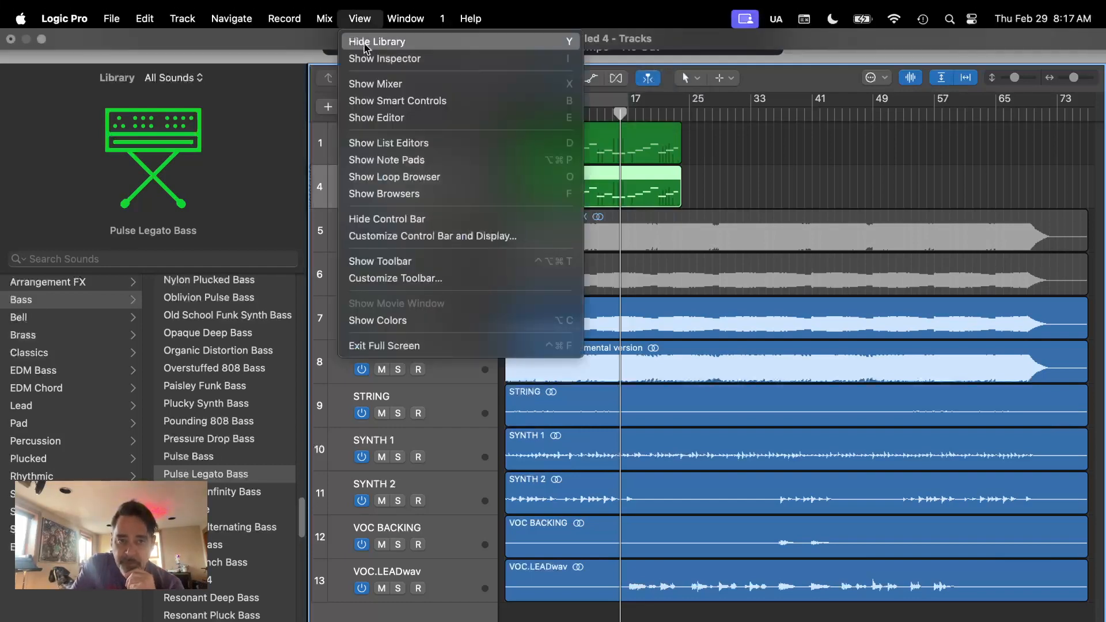
click(364, 42)
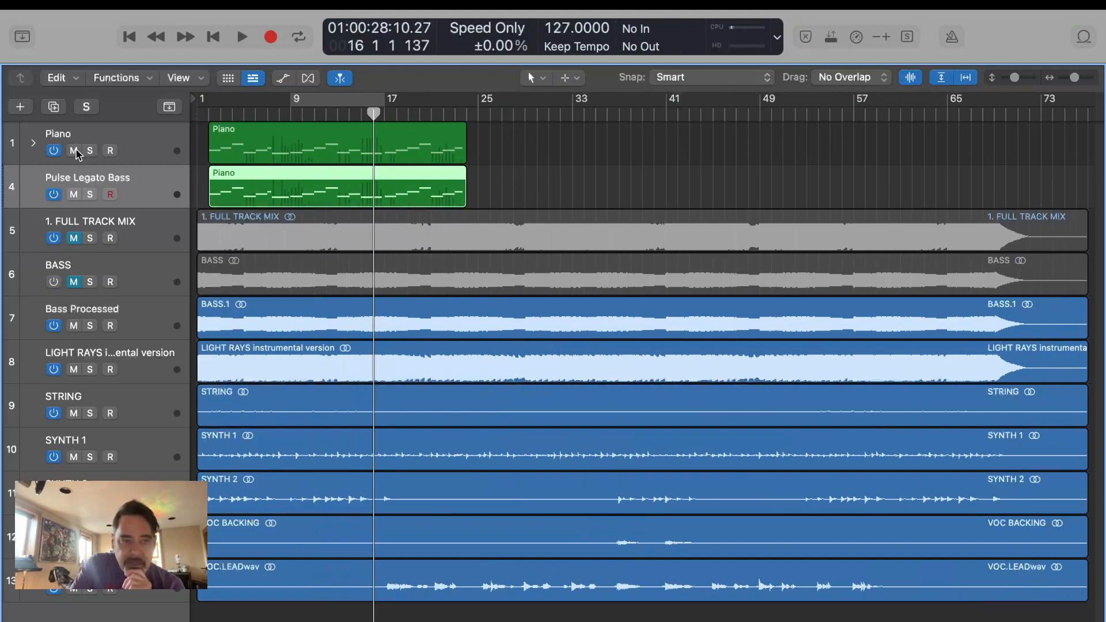
Mute the Piano track and play the arrangement from bar 2 to hear Pulse Legato Bass.
click(74, 151)
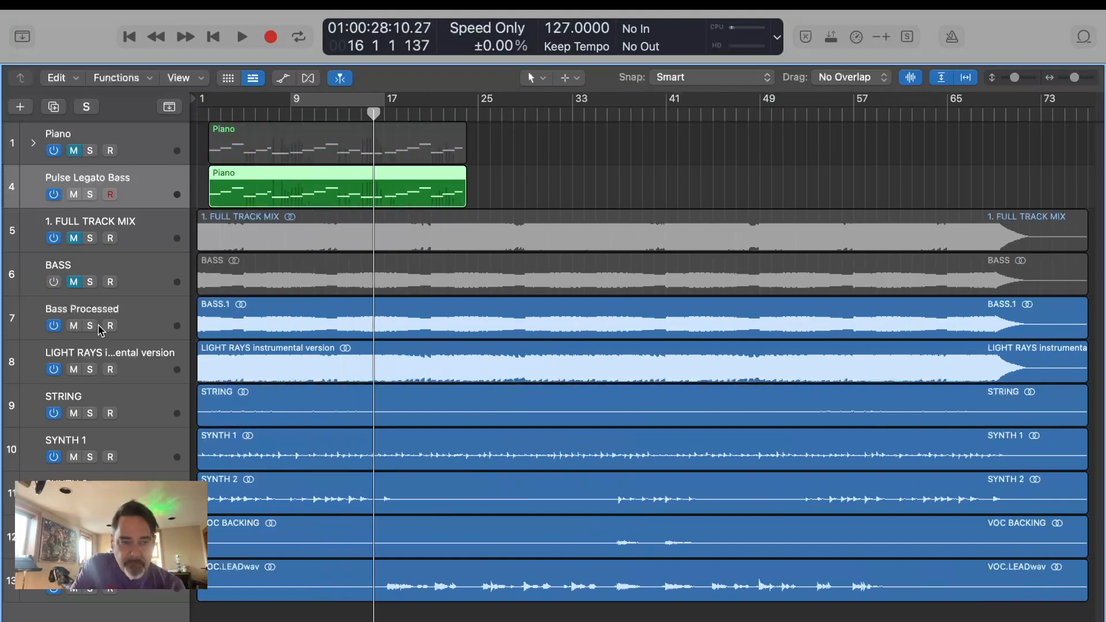
key(Return)
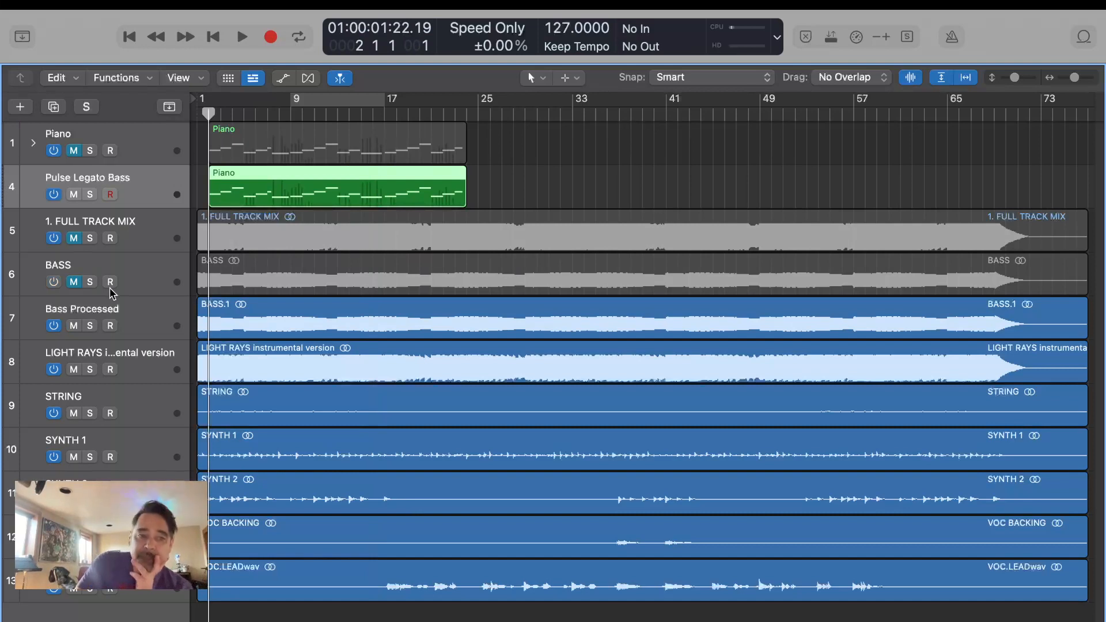
key(space)
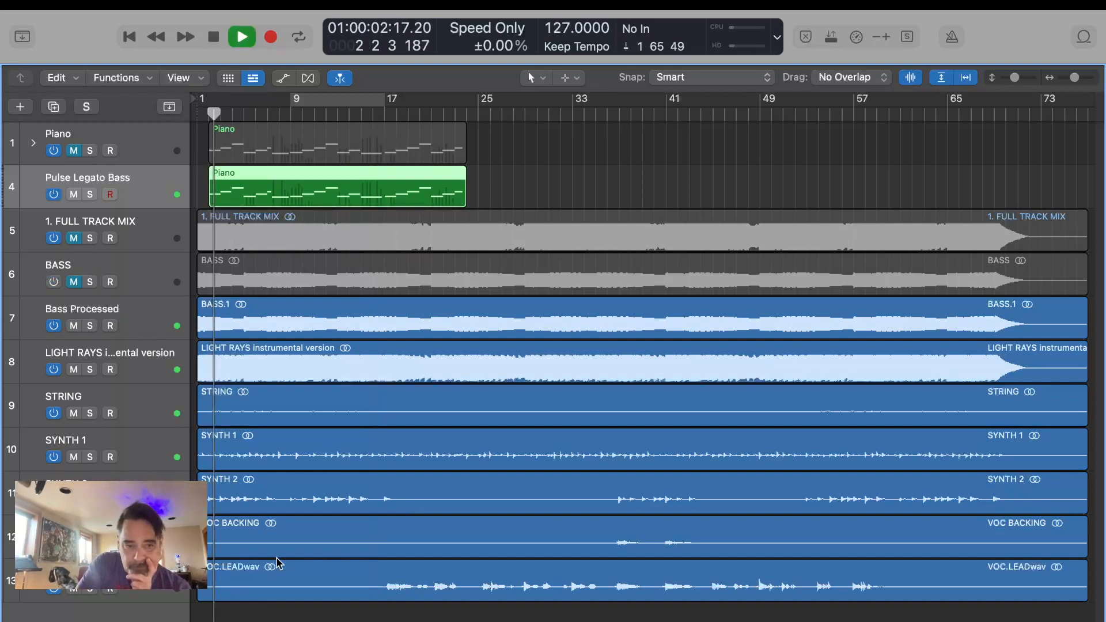
click(487, 201)
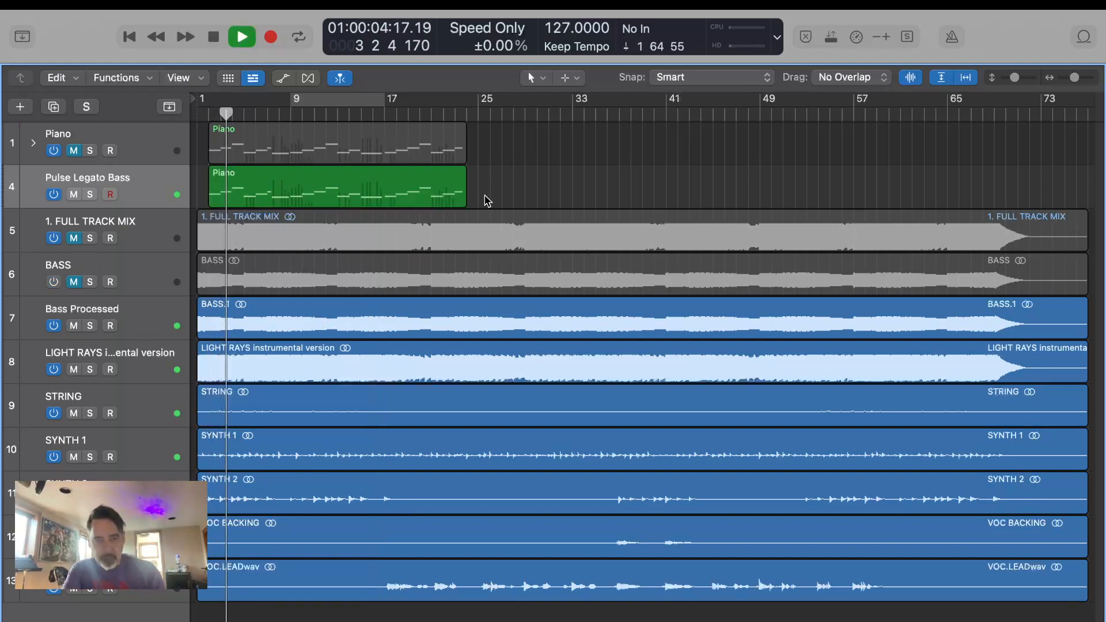
Check the copied region's notes and the mixer during playback, and cycle playback over bars 9 to 17.
click(303, 185)
double_click(302, 186)
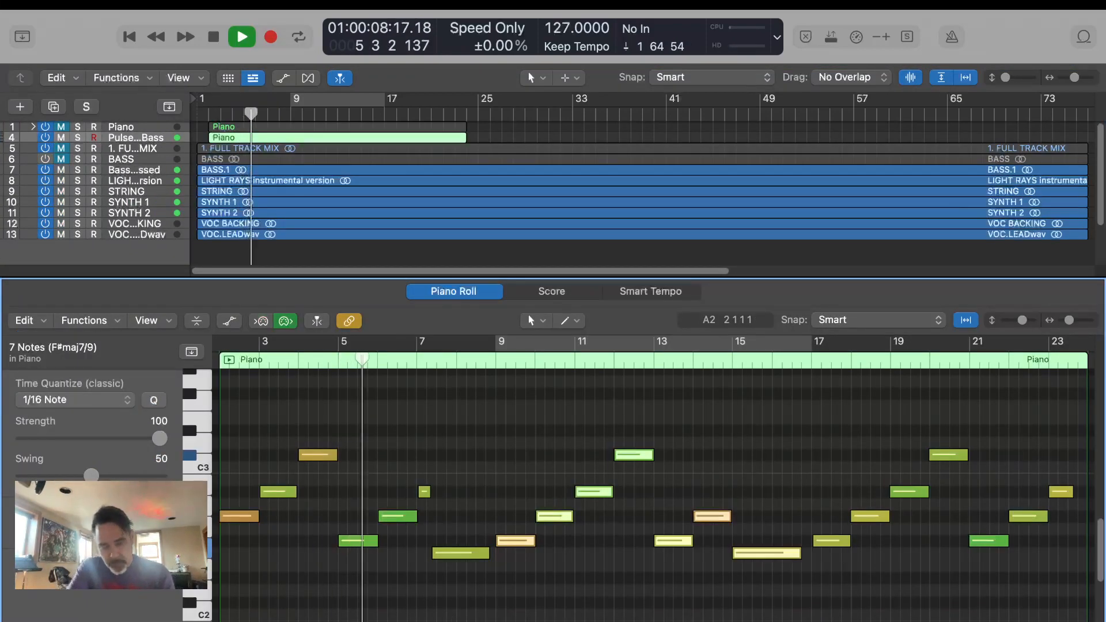
key(x)
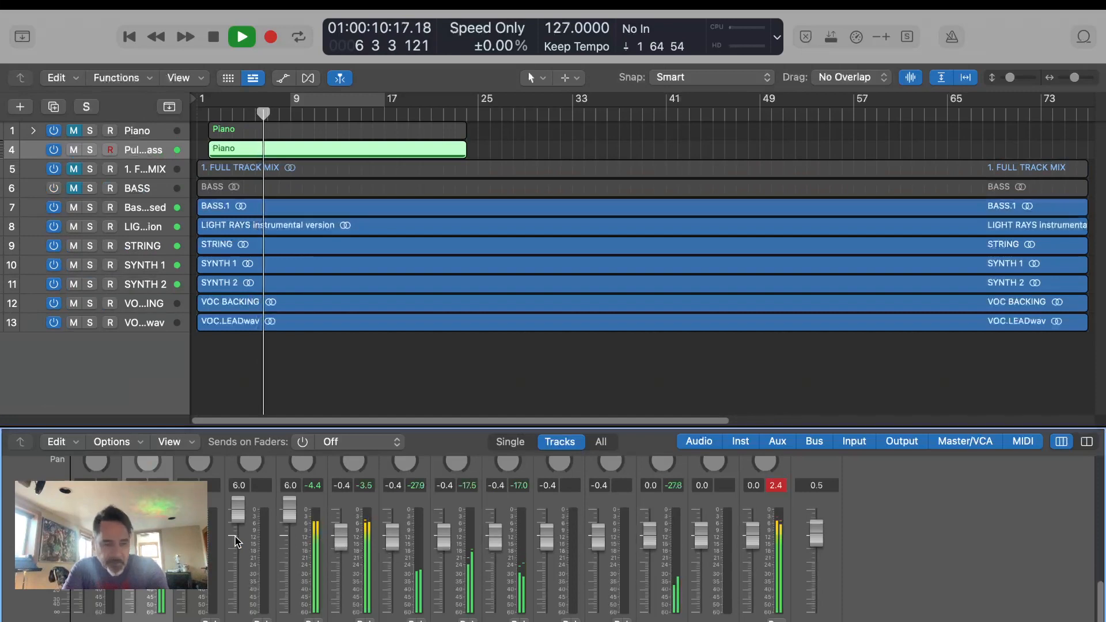
key(x)
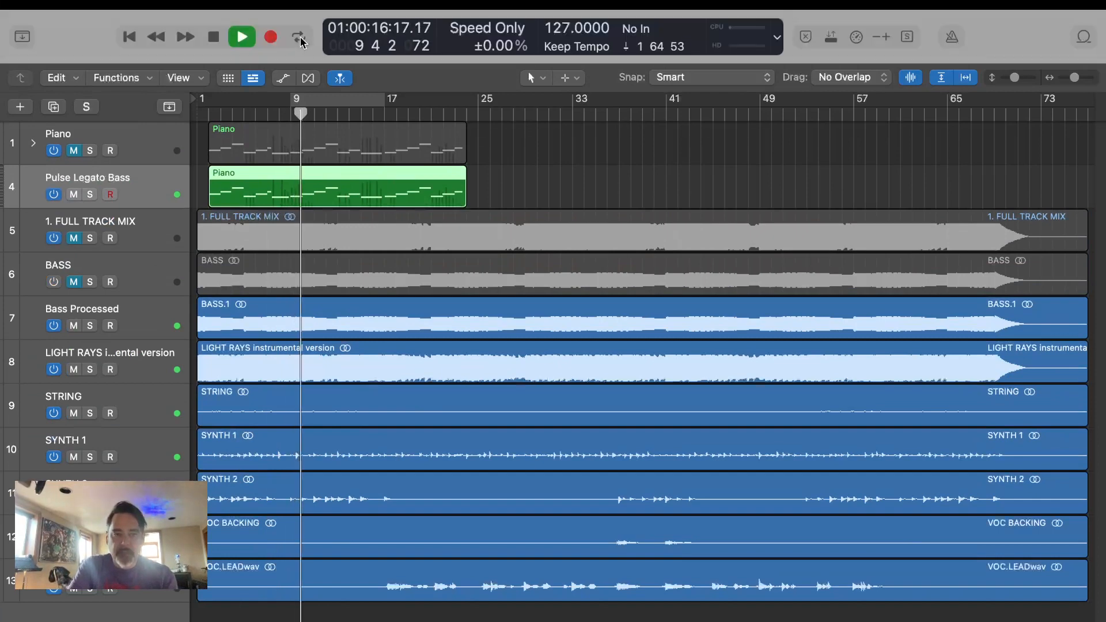
key(space)
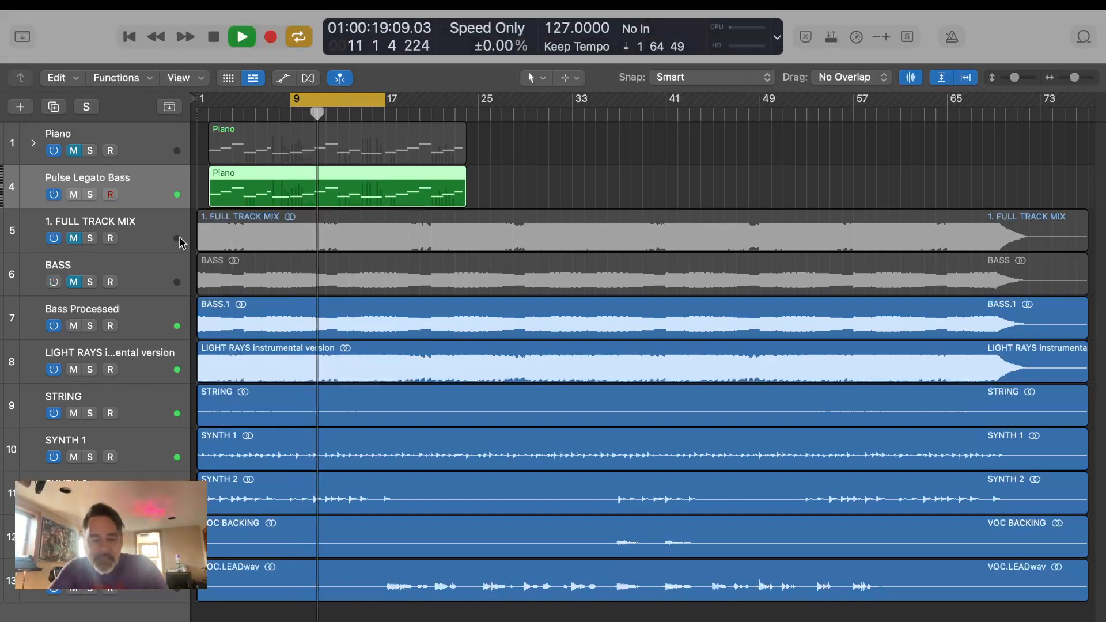
Lengthen the selected notes in bars 9 to 16 of the Pulse Legato Bass region so neighbouring notes overlap, and close the editor.
double_click(293, 183)
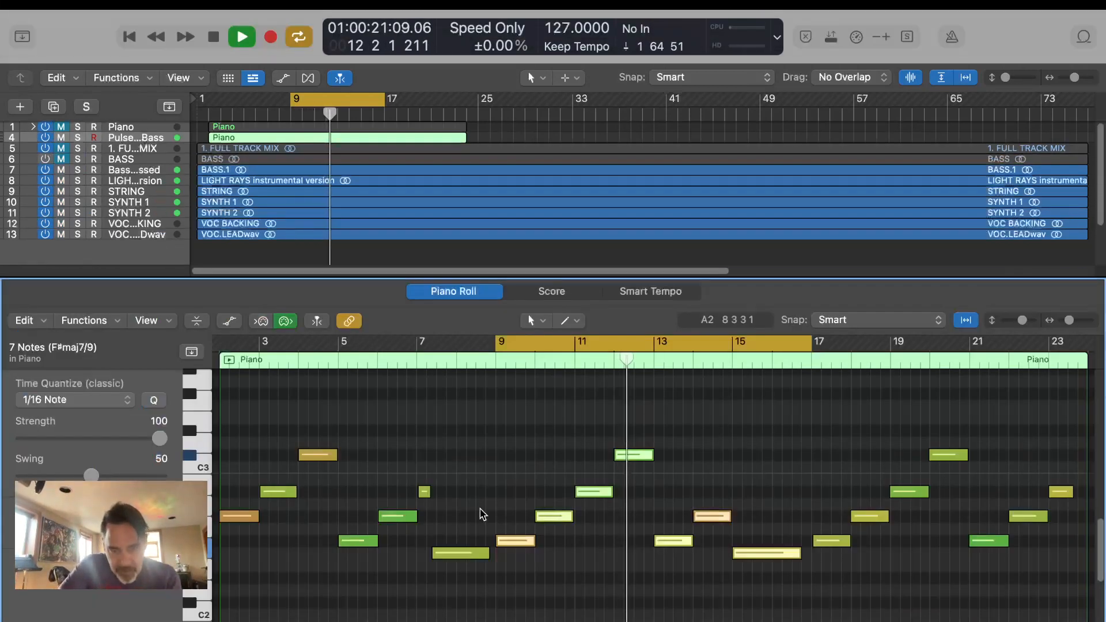
click(507, 593)
drag(513, 444, 769, 616)
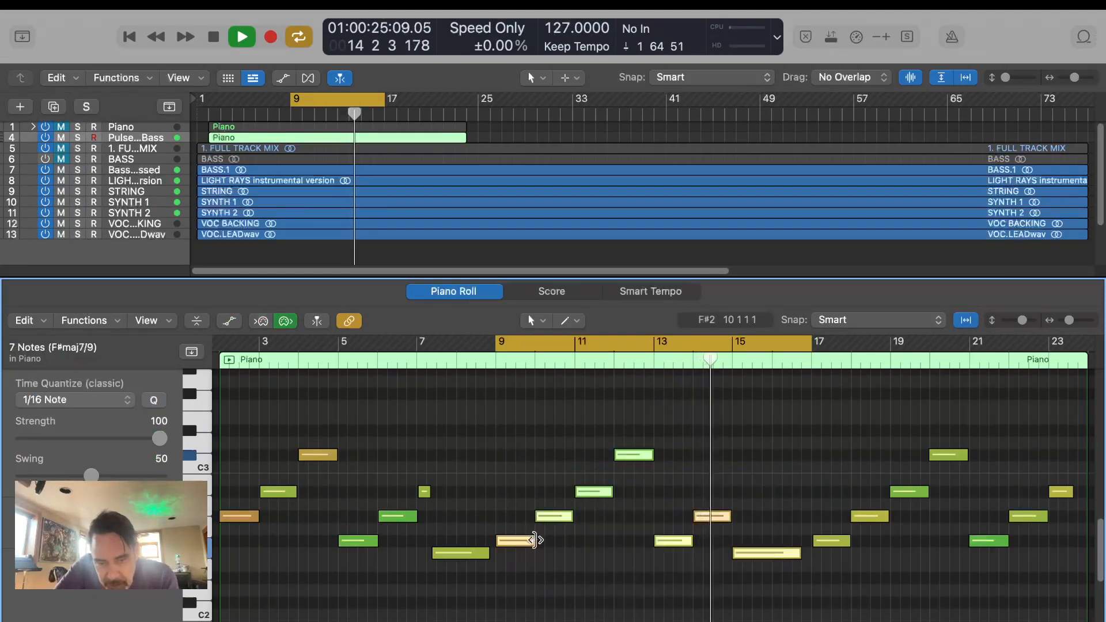
drag(534, 542, 543, 542)
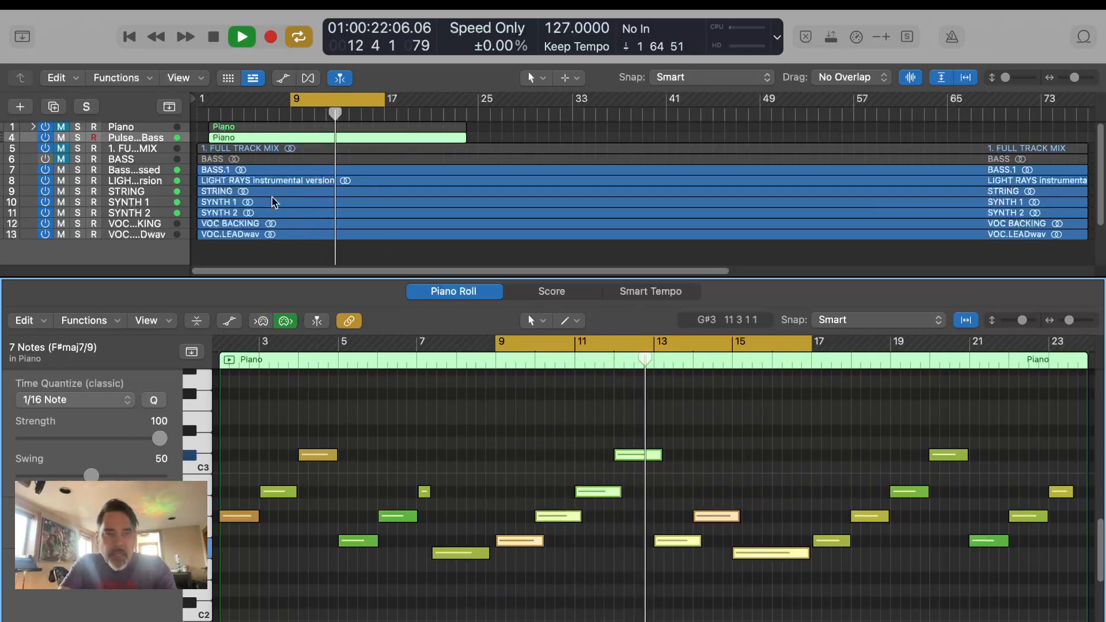
click(213, 36)
key(p)
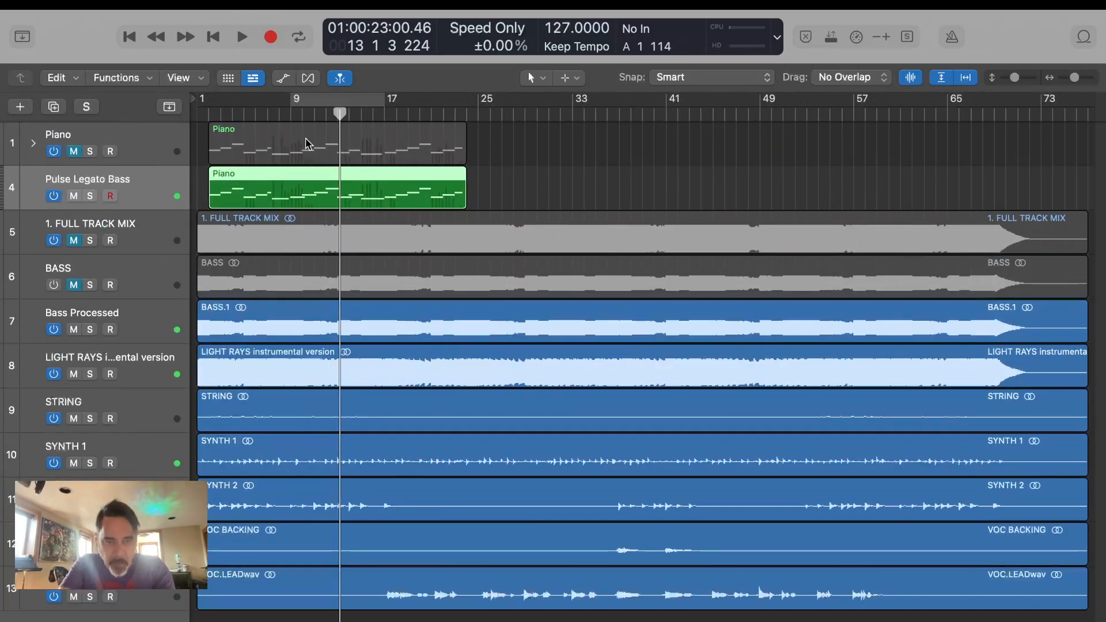
Split the Pulse Legato Bass region at bars 9 and 17 and delete the two outer pieces.
click(290, 110)
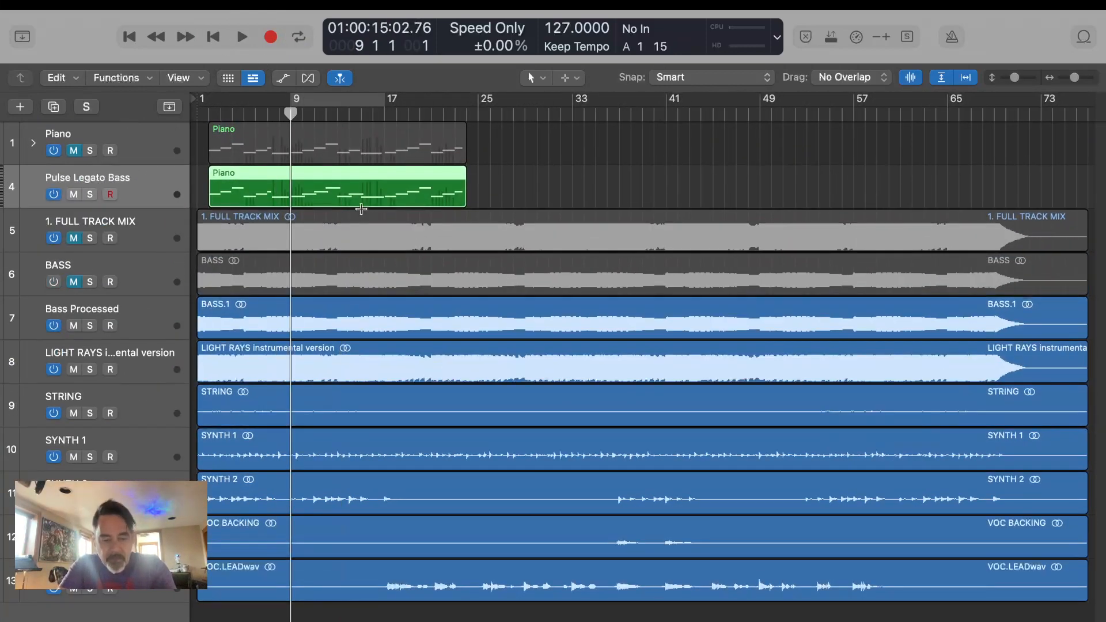
drag(294, 113, 381, 111)
key(super+t)
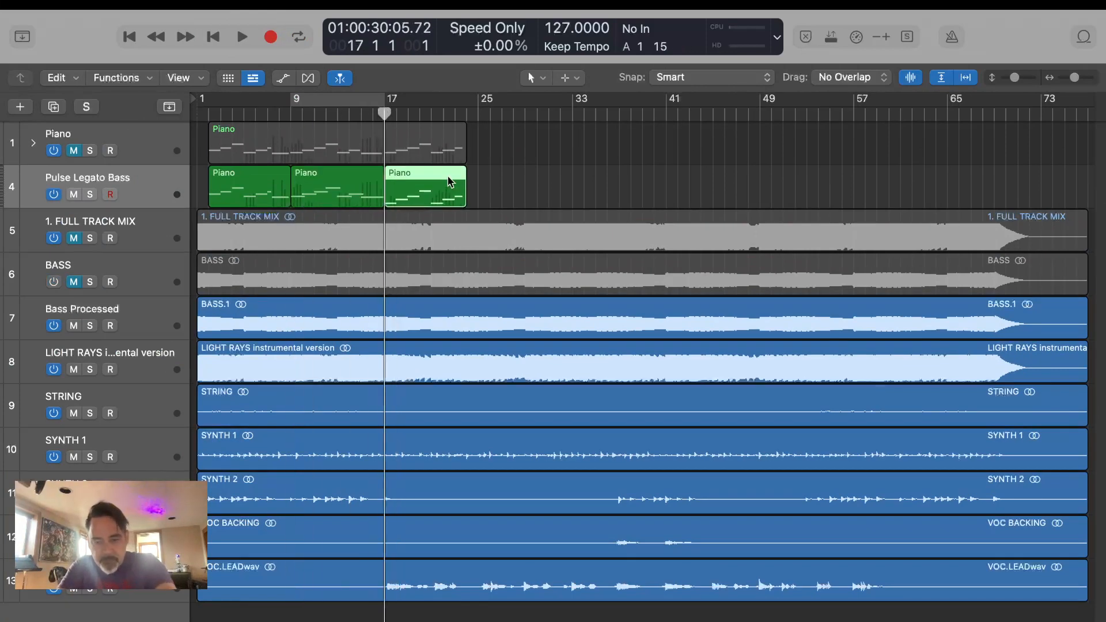
key(Delete)
key(Delete)
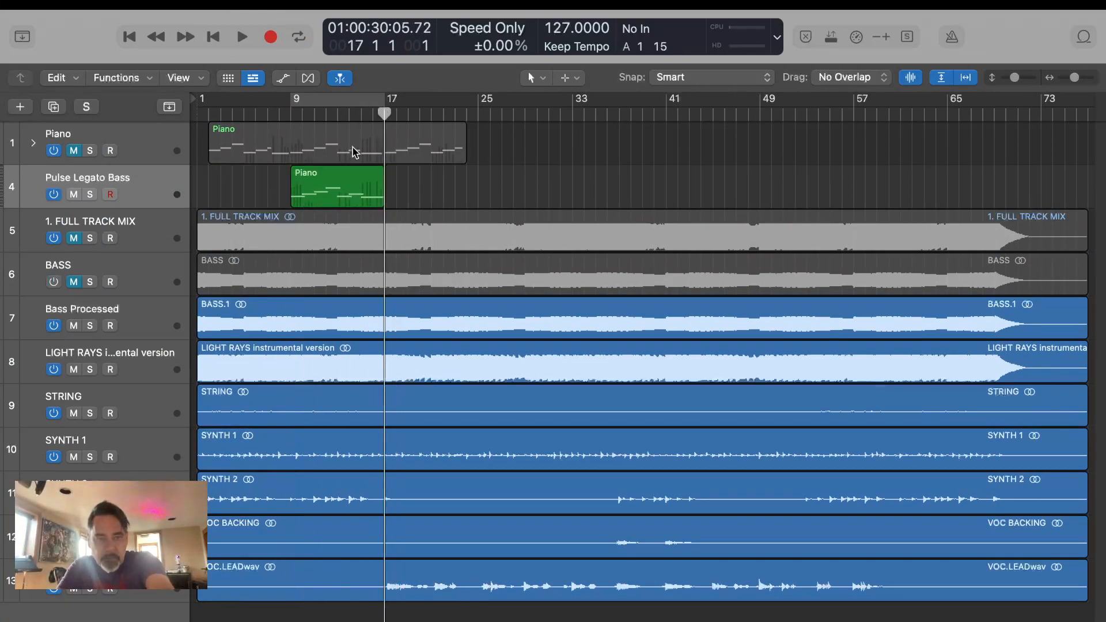
Replace the old Piano track region with a copy of the trimmed bass region, placing both regions at bar 1.
click(350, 149)
key(Delete)
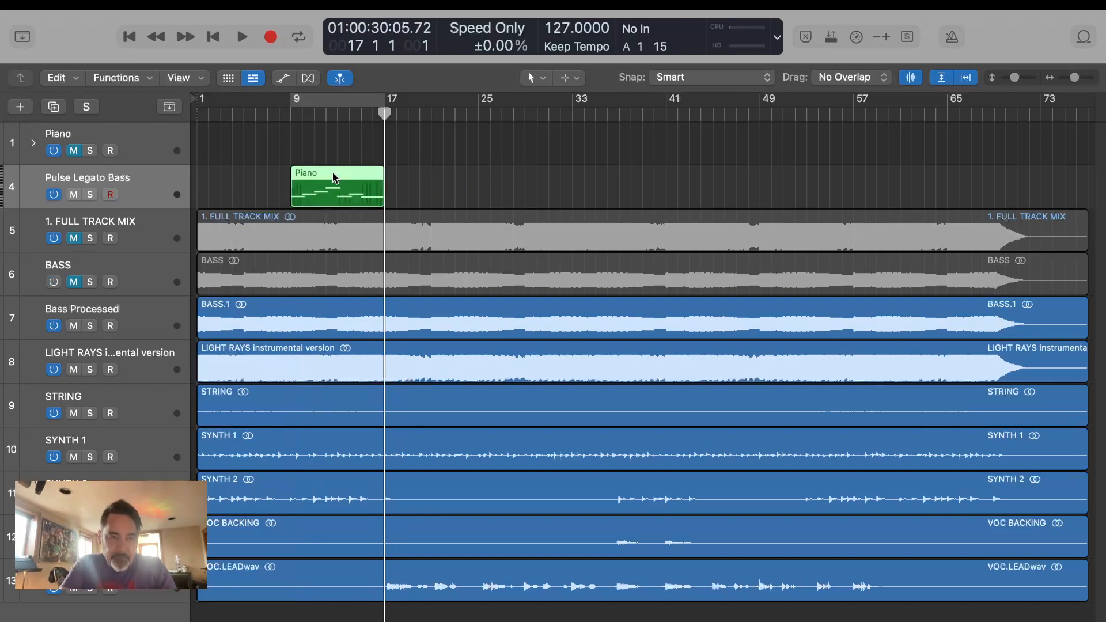
drag(334, 177, 242, 185)
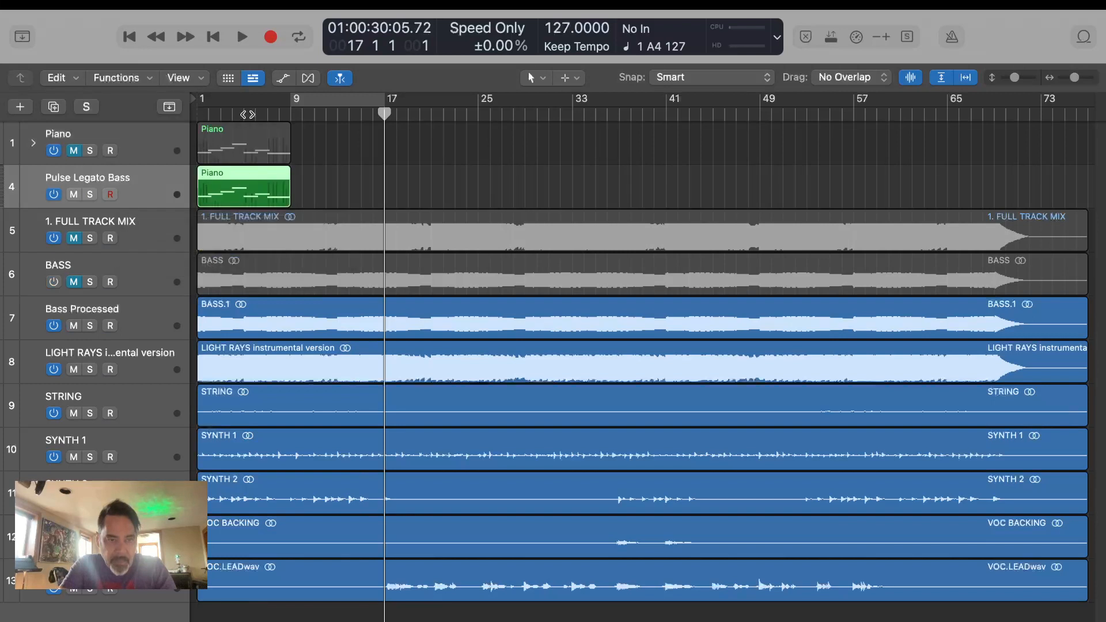
Loop the Pulse Legato Bass region from bar 1 and end the loop at bar 71.
shift+click(267, 154)
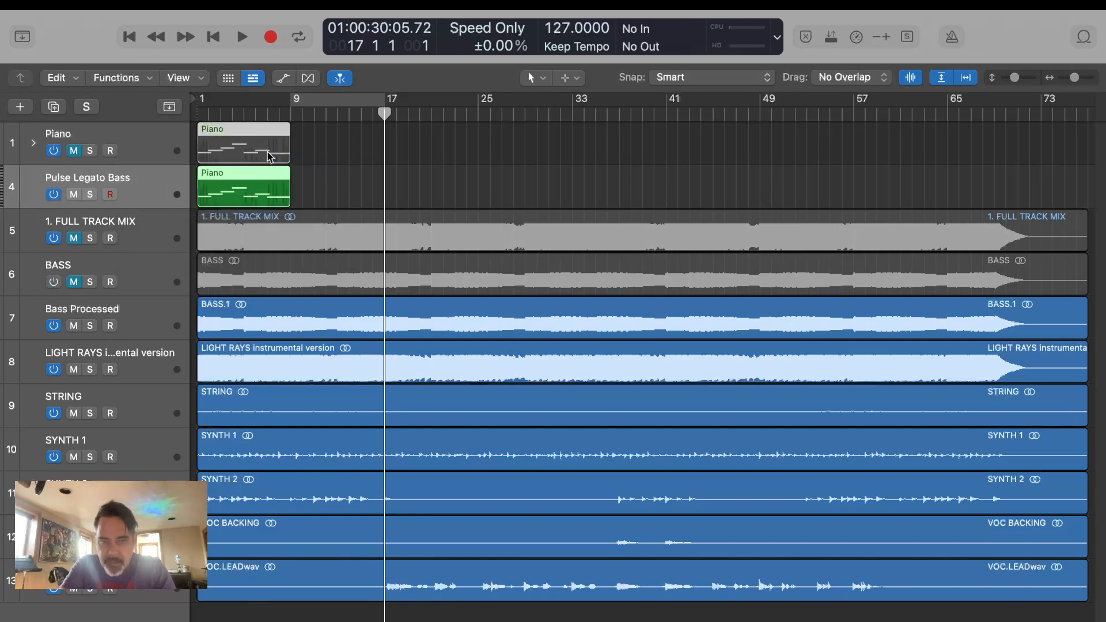
click(318, 157)
right_click(271, 176)
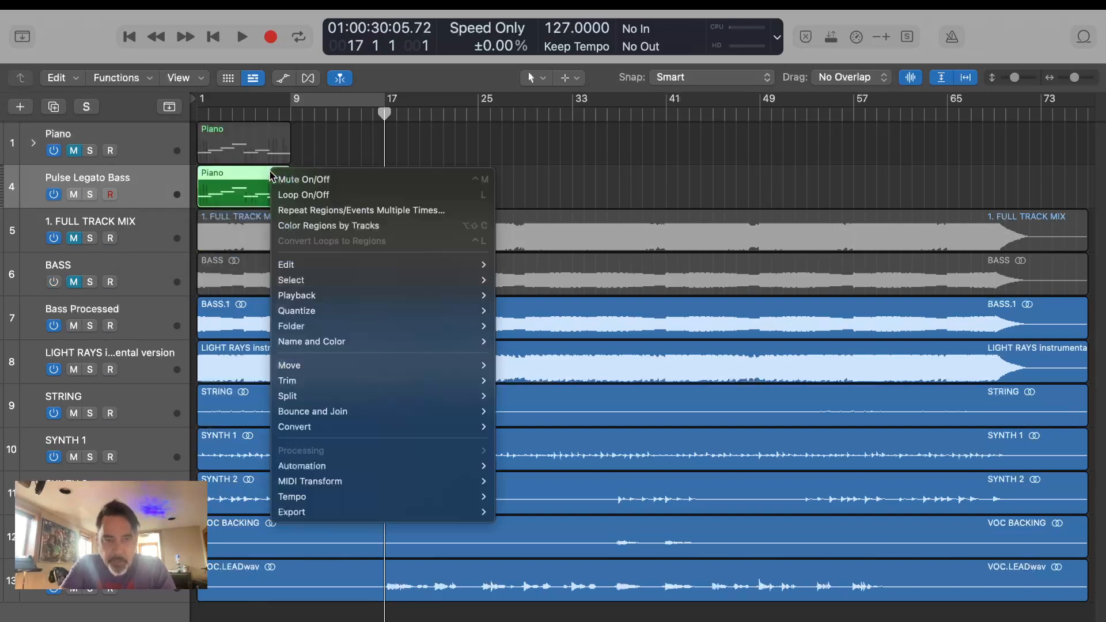
click(289, 197)
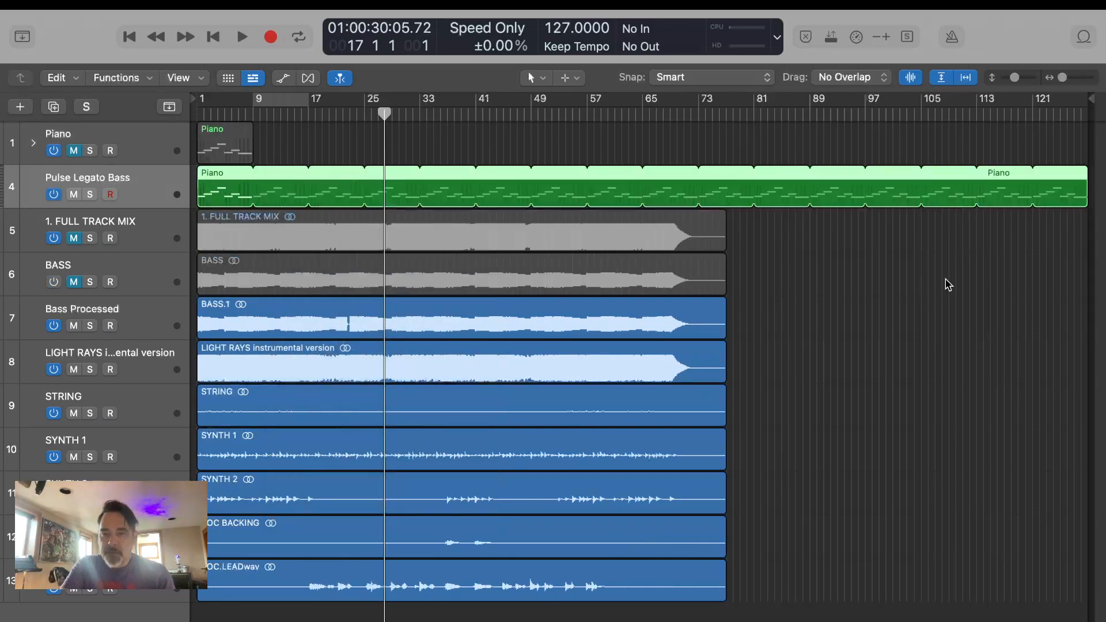
drag(822, 177, 688, 180)
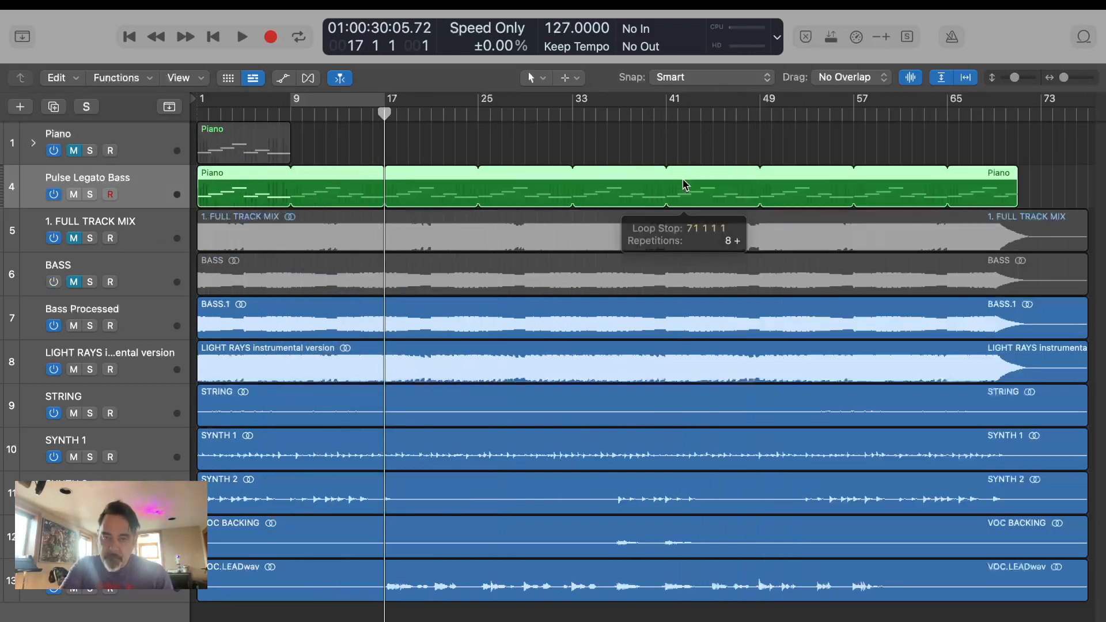
Play from the beginning with the BASS track unmuted and soloed together with Pulse Legato Bass for comparison.
click(129, 37)
key(space)
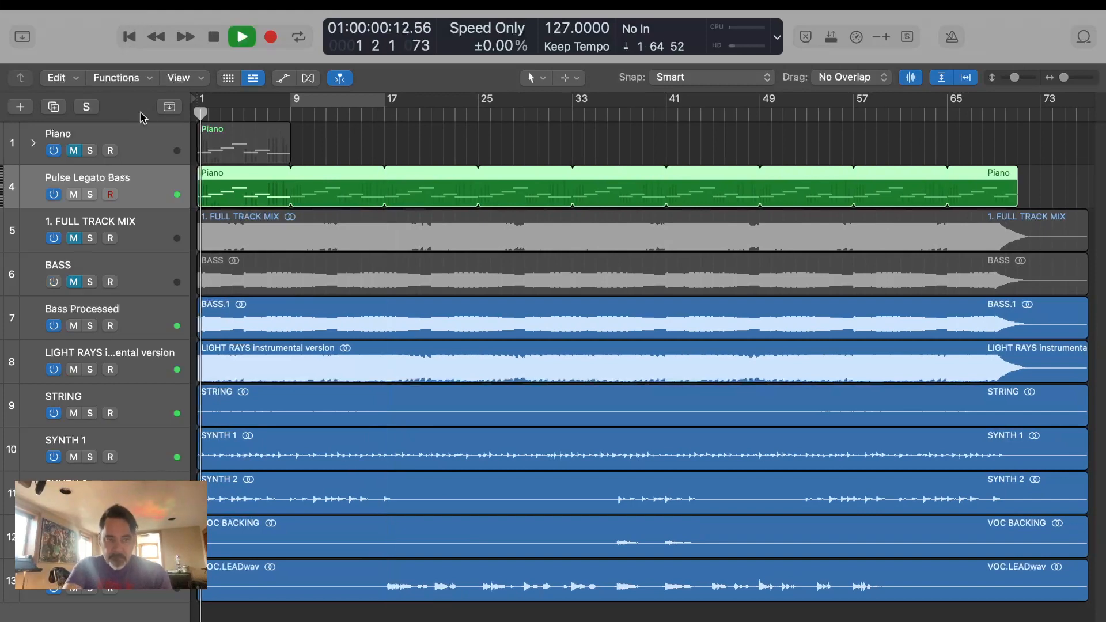
click(73, 281)
click(89, 282)
click(89, 195)
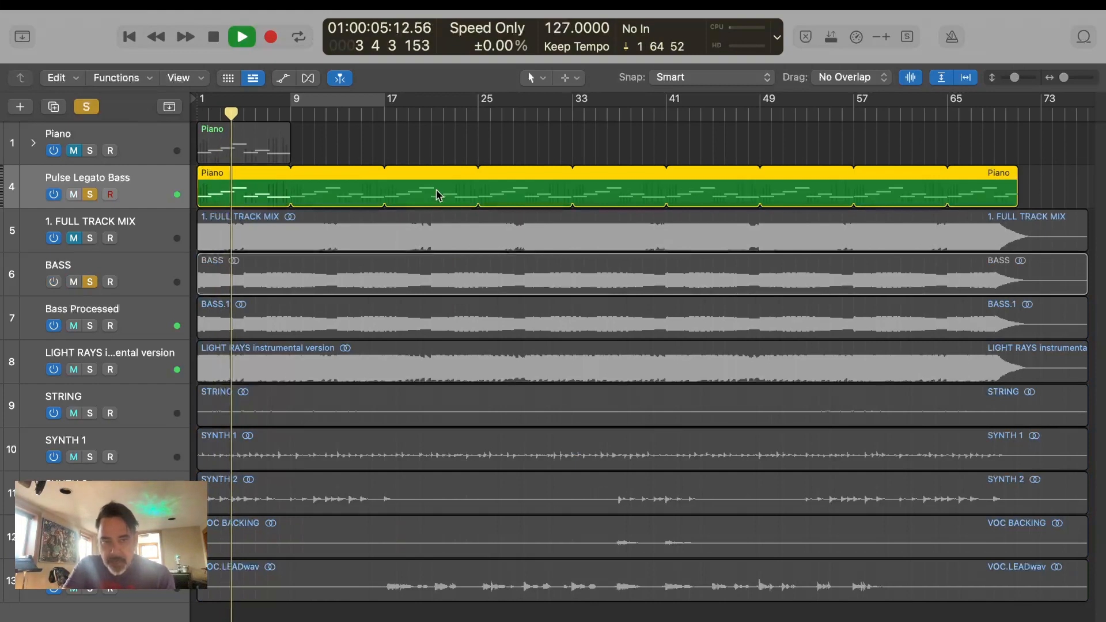
Clear the solos and mute the BASS track again, leaving only Pulse Legato Bass soloed during playback.
click(86, 107)
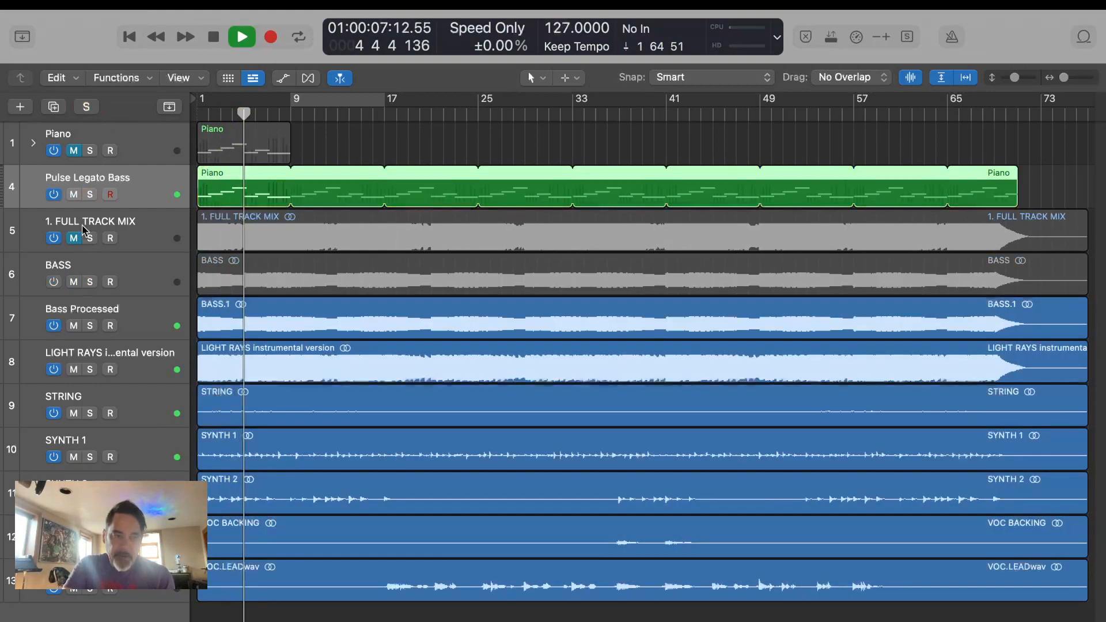
click(74, 282)
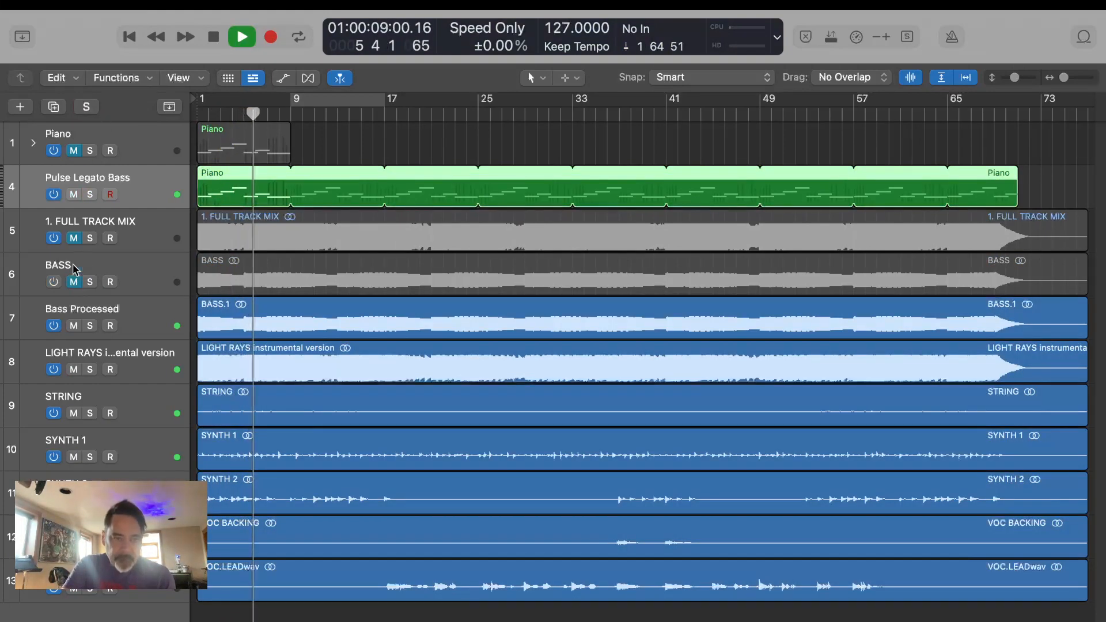
click(90, 194)
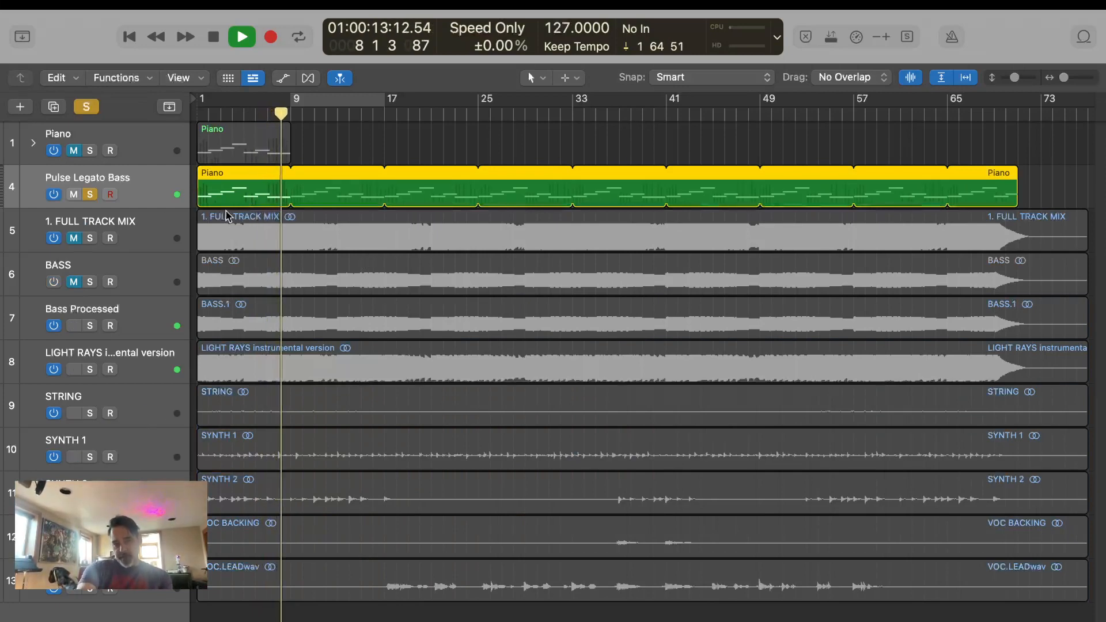
click(380, 150)
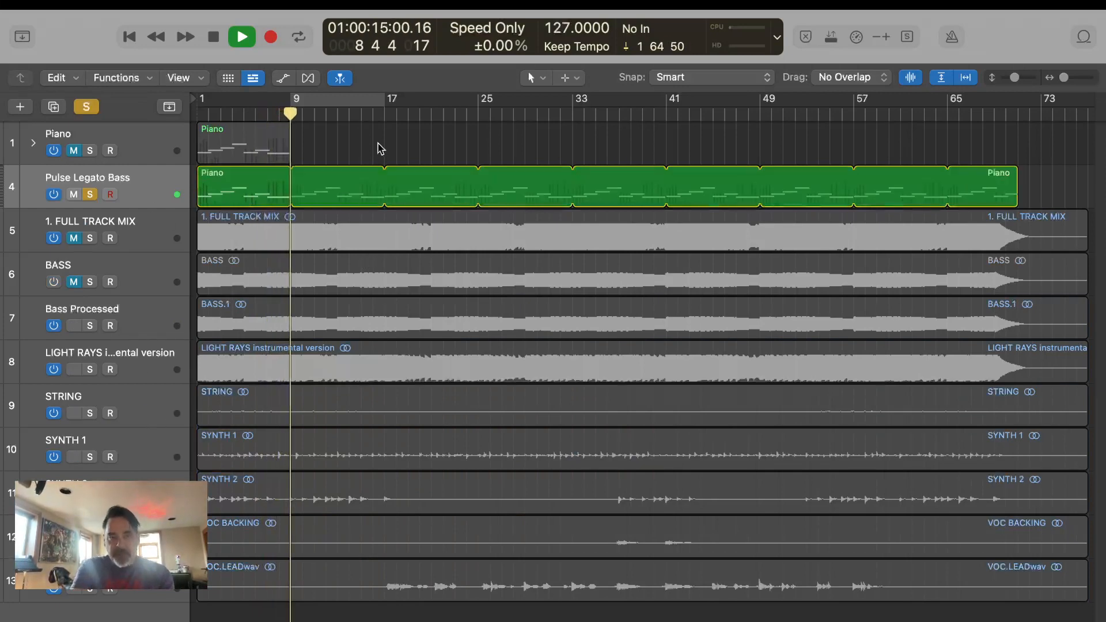
Open the looped Pulse Legato Bass region in the Piano Roll and select all of its original notes.
click(362, 179)
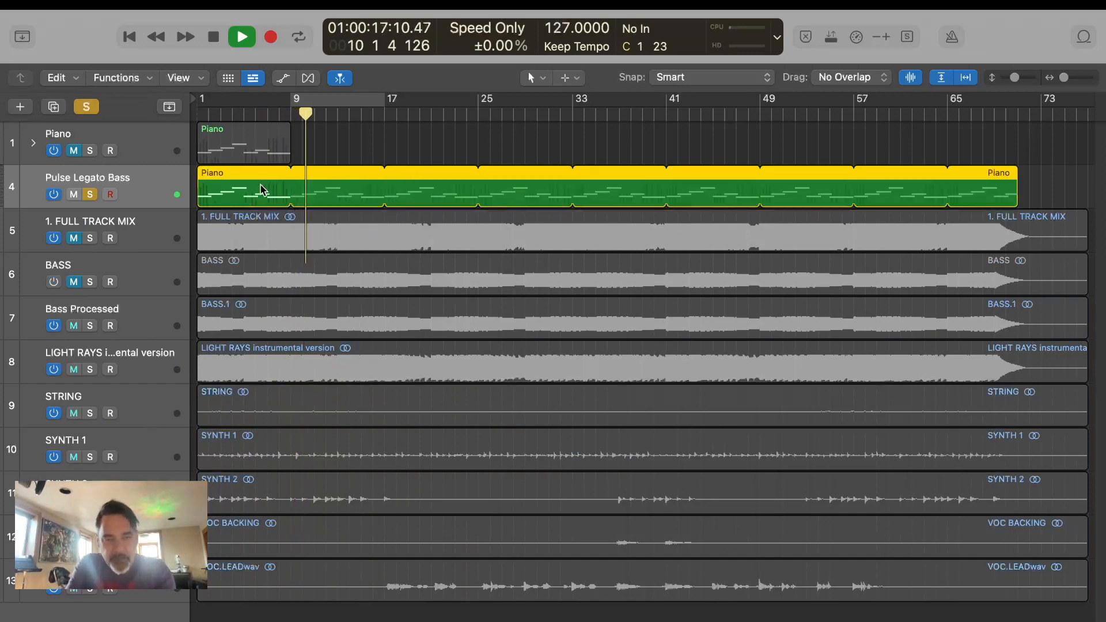
double_click(260, 189)
drag(266, 427, 1002, 600)
scroll(1036, 460, right, 2)
drag(1072, 321, 1057, 321)
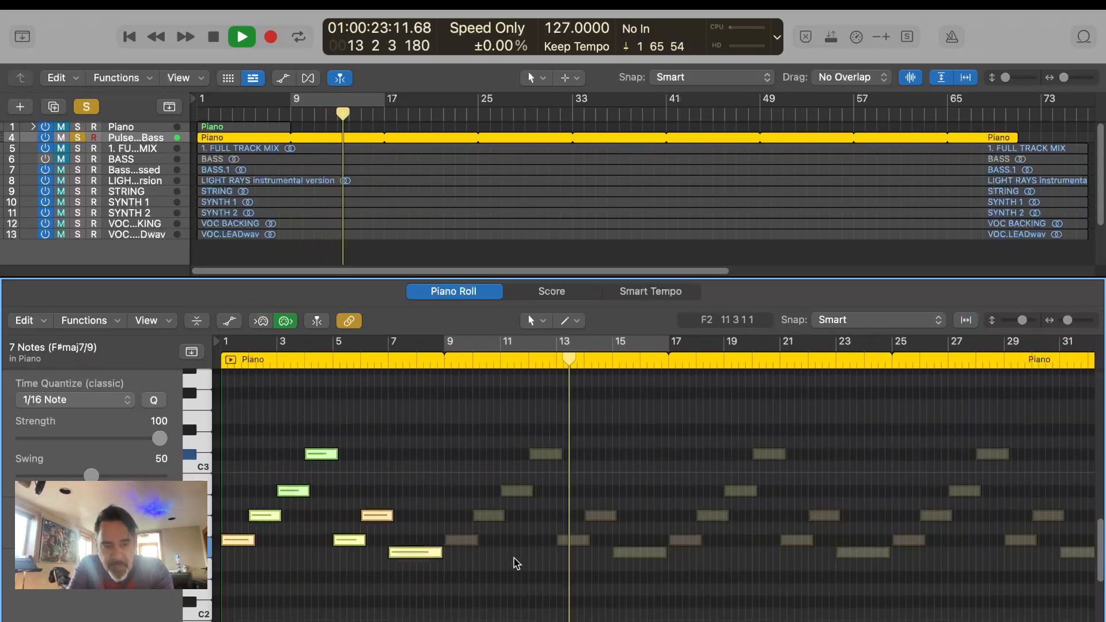
Apply the Transposition transform to the selected bass notes with the pitch operation Sub and a value of -12.
click(100, 325)
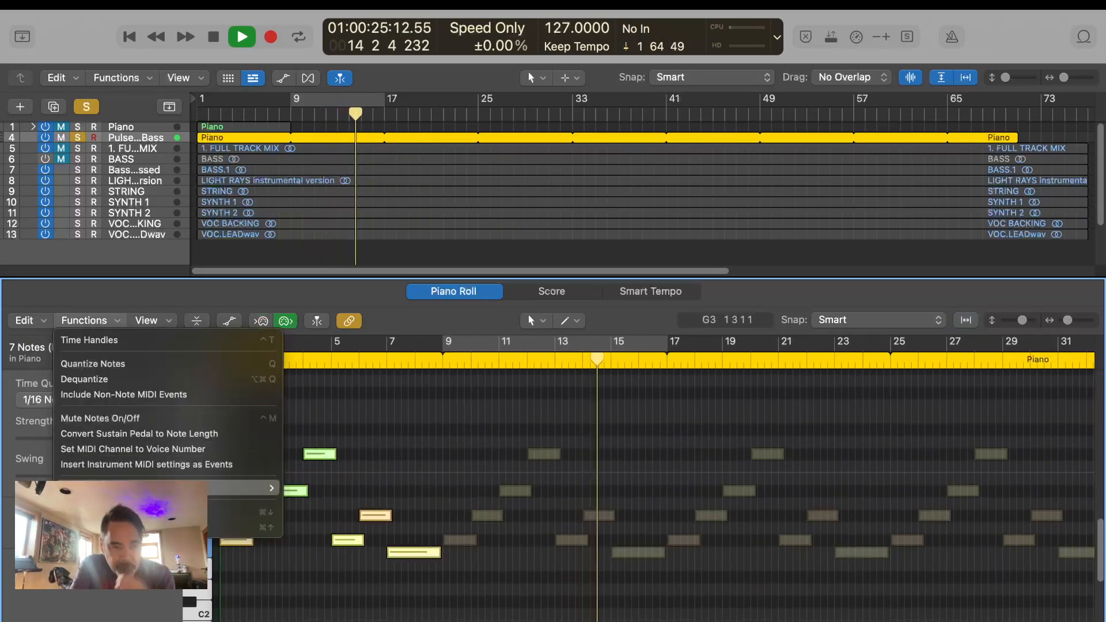
mouse_move(242, 487)
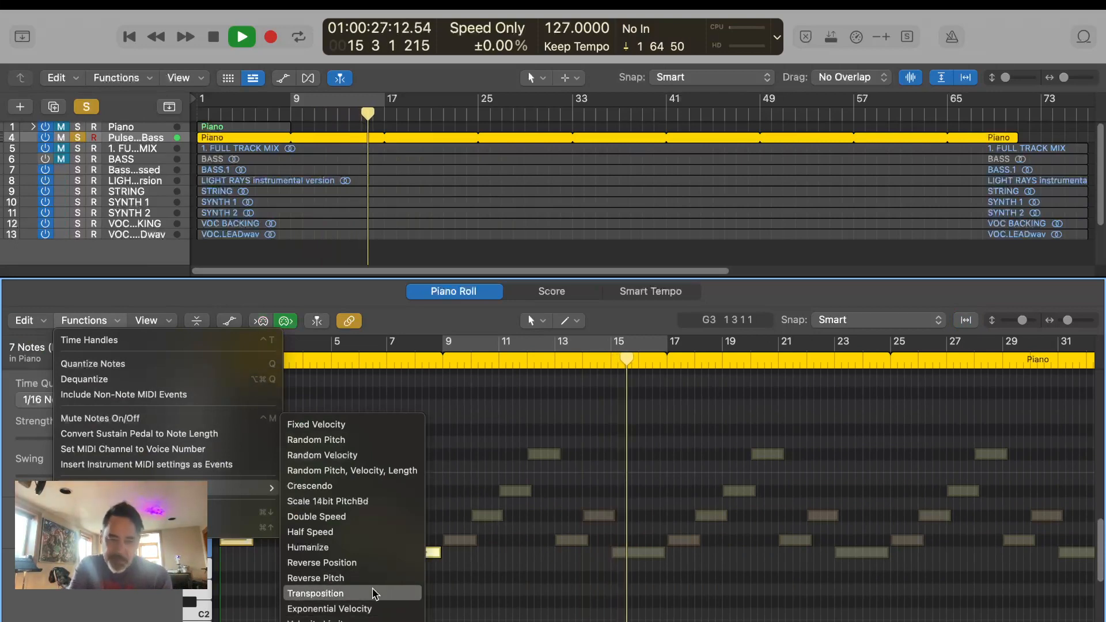
click(357, 593)
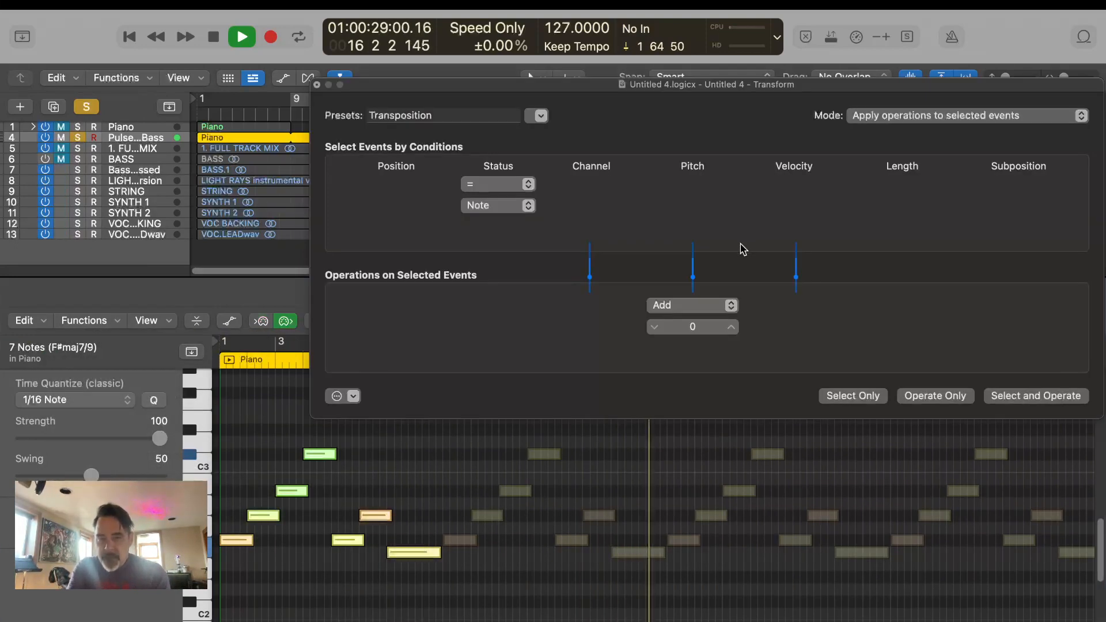
click(668, 306)
click(667, 323)
click(656, 327)
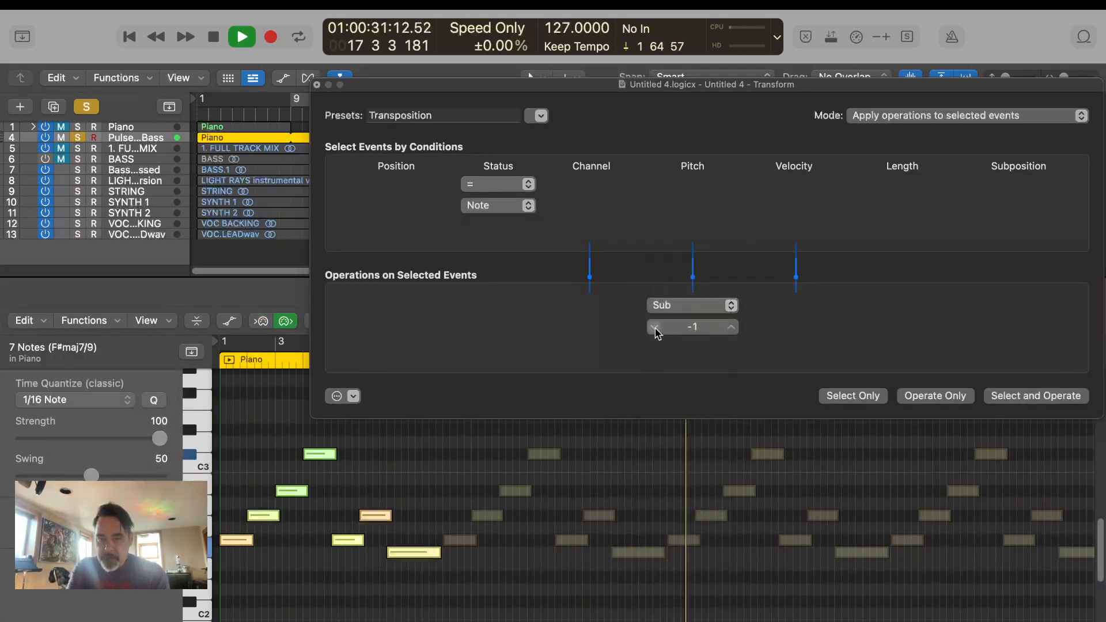
click(655, 327)
click(654, 327)
click(655, 327)
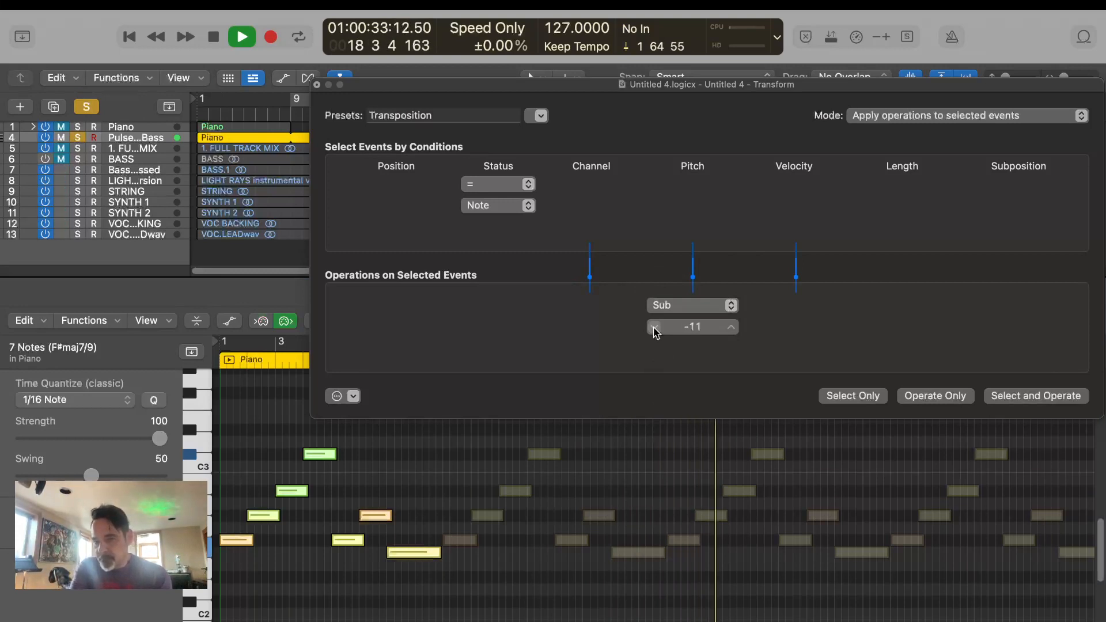
click(655, 327)
click(927, 397)
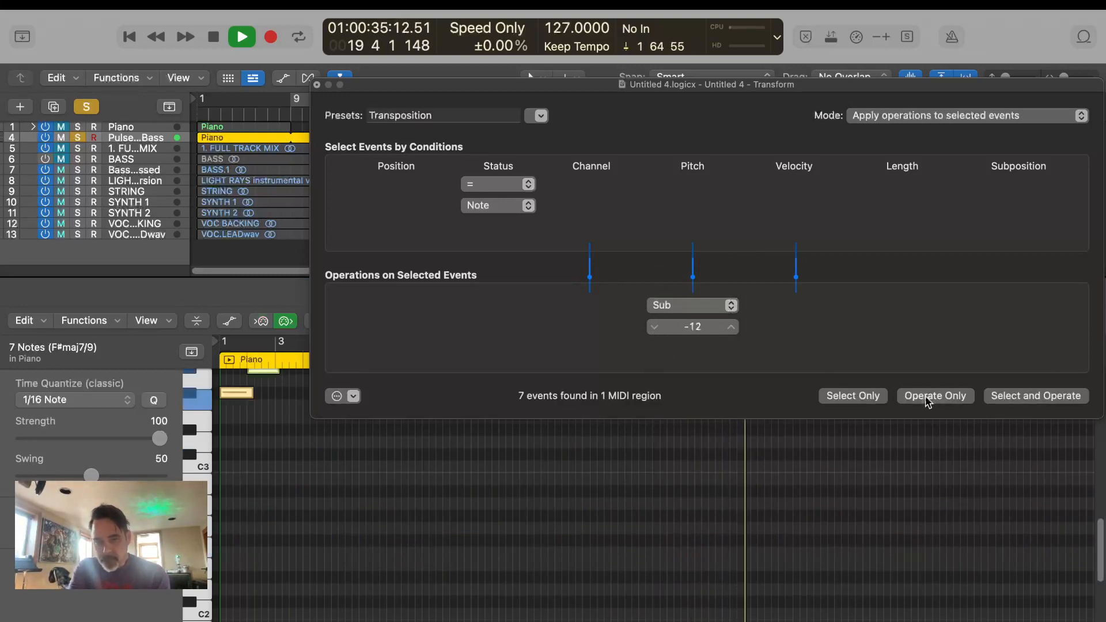
Change the pitch operation to Add with -12, apply it twice to the selected notes, and close the Transform window.
scroll(567, 505, up, 1)
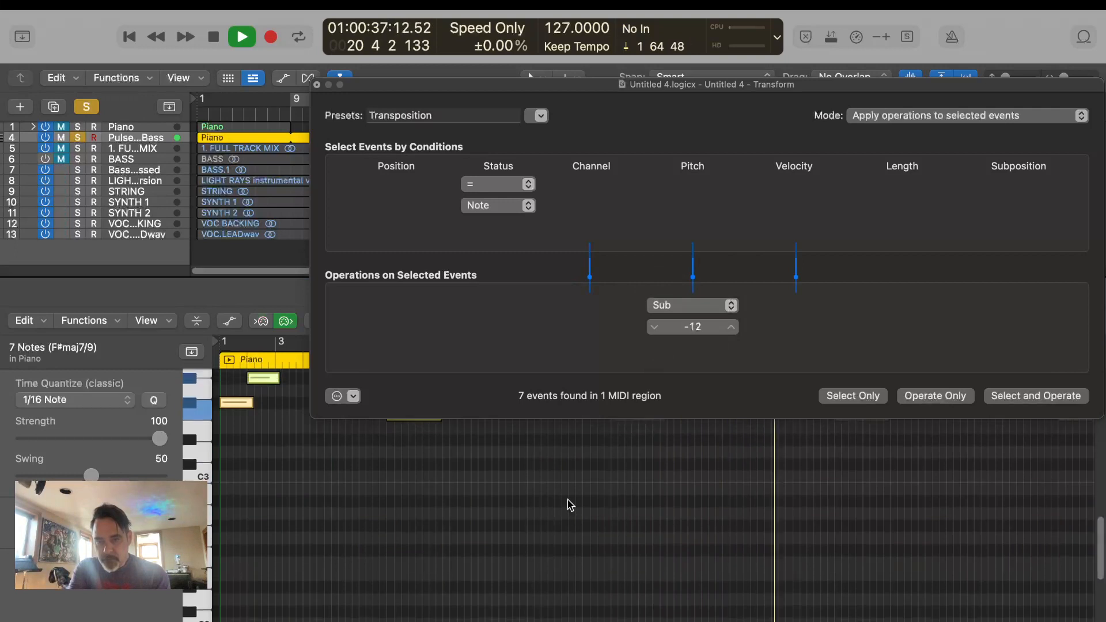
click(706, 306)
click(698, 287)
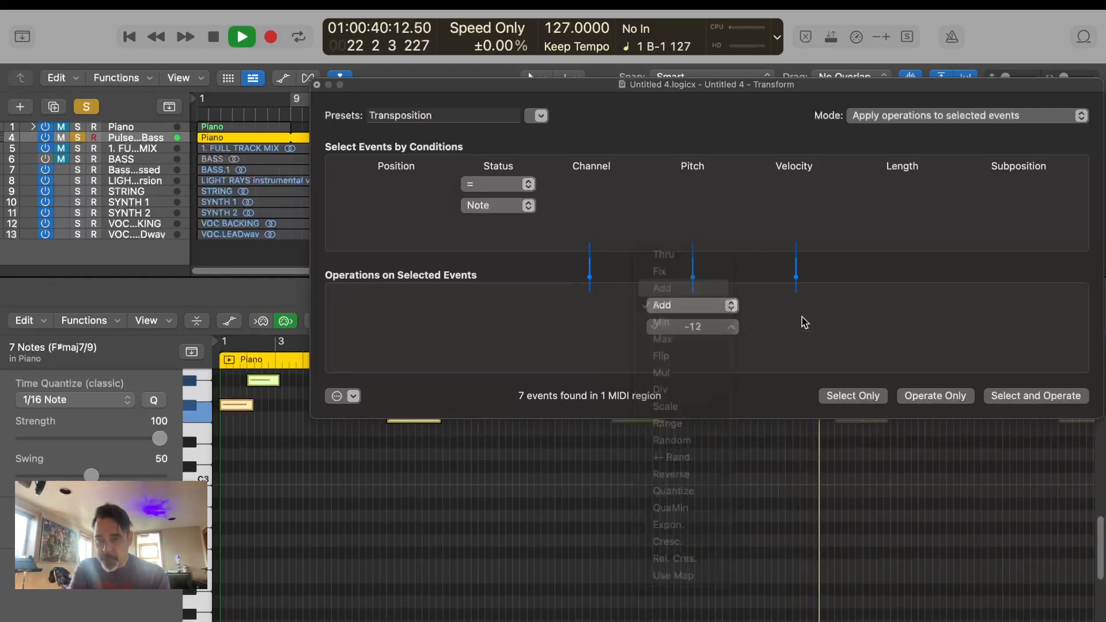
click(921, 396)
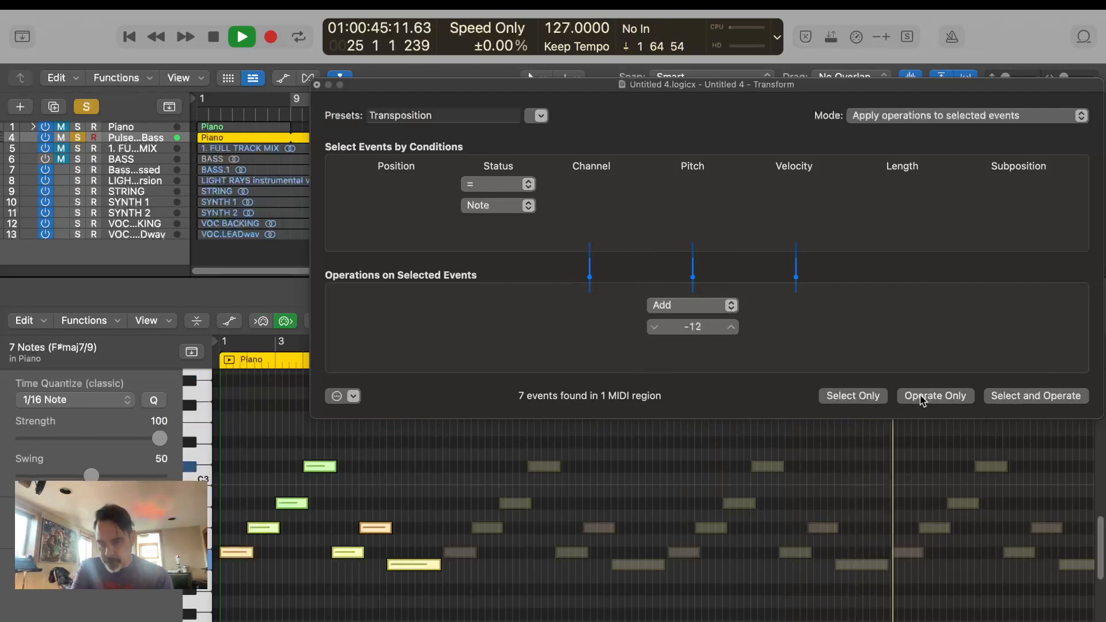
click(921, 396)
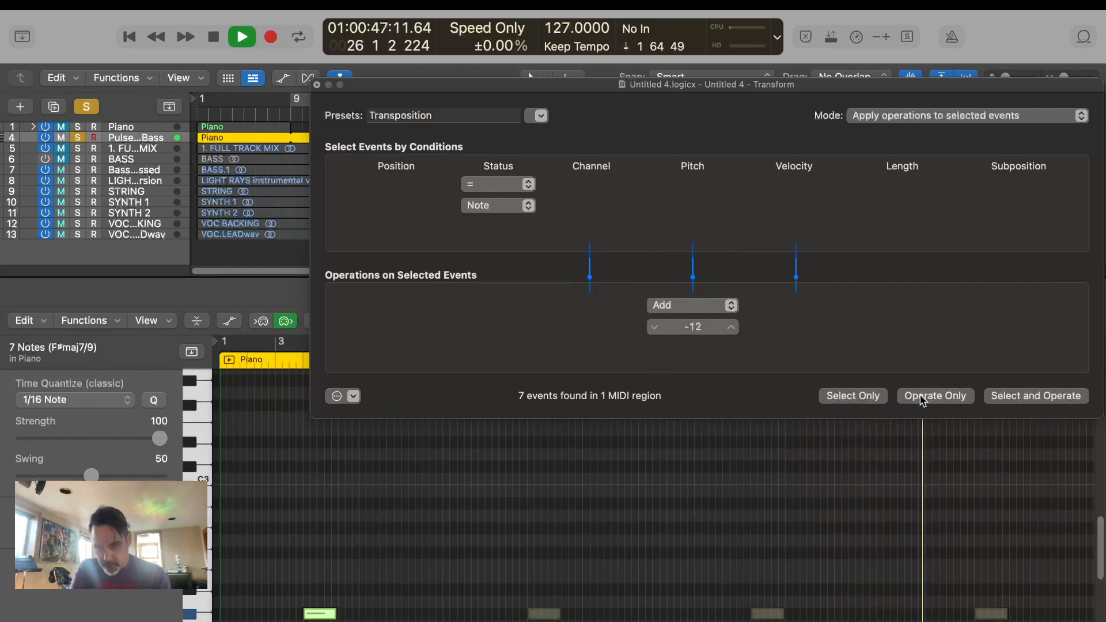
scroll(686, 531, down, 4)
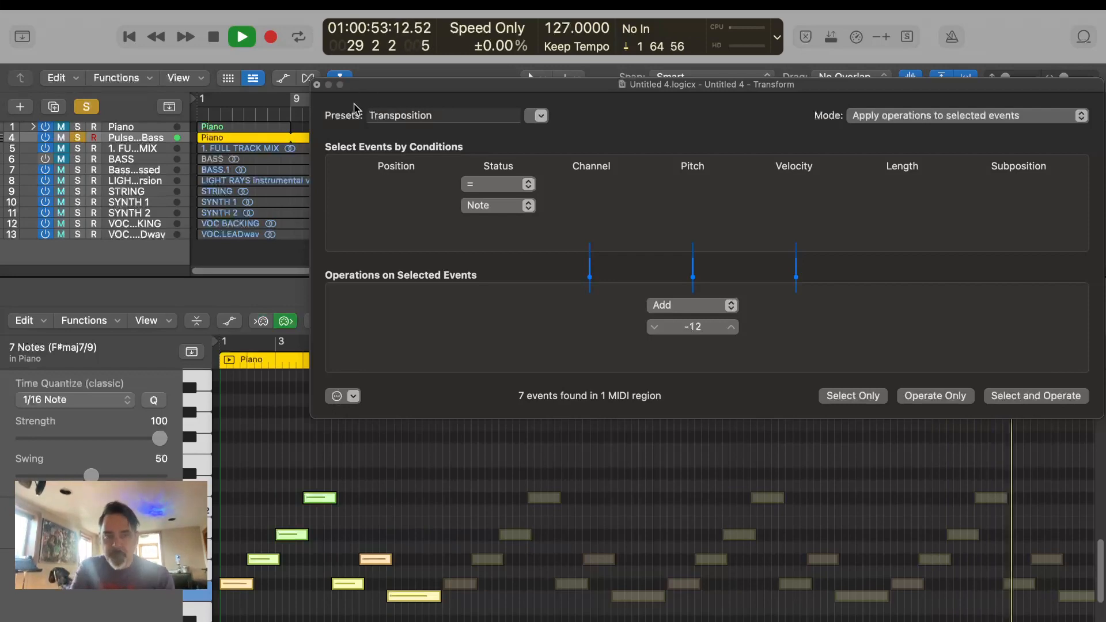
click(318, 85)
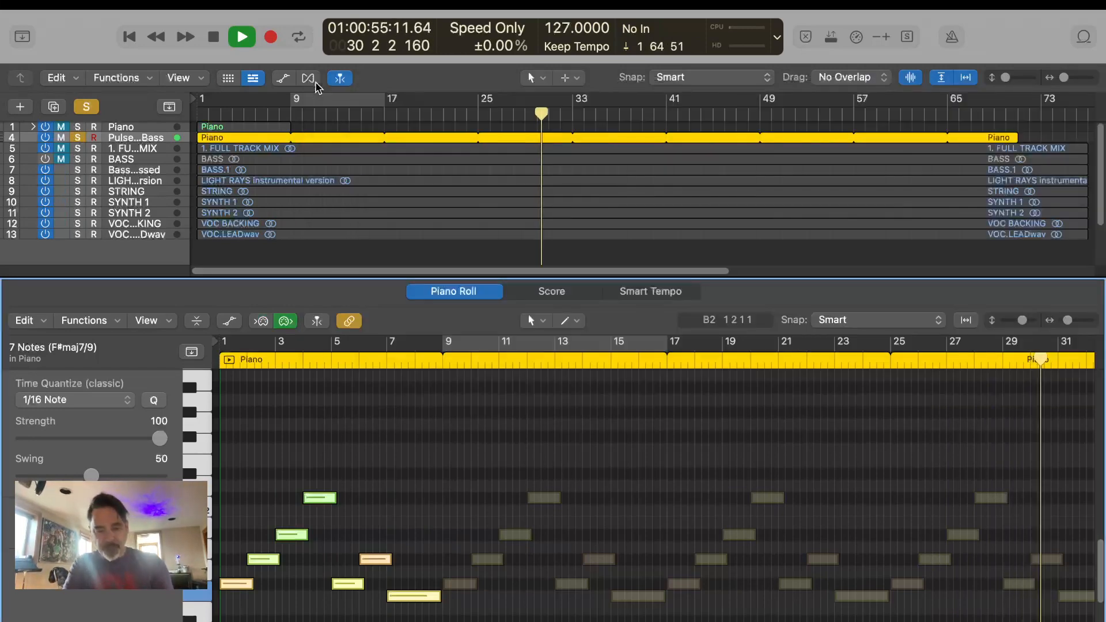
Show the Mixer, stop playback, and clear the solo on the Pulse Legato Bass track.
key(x)
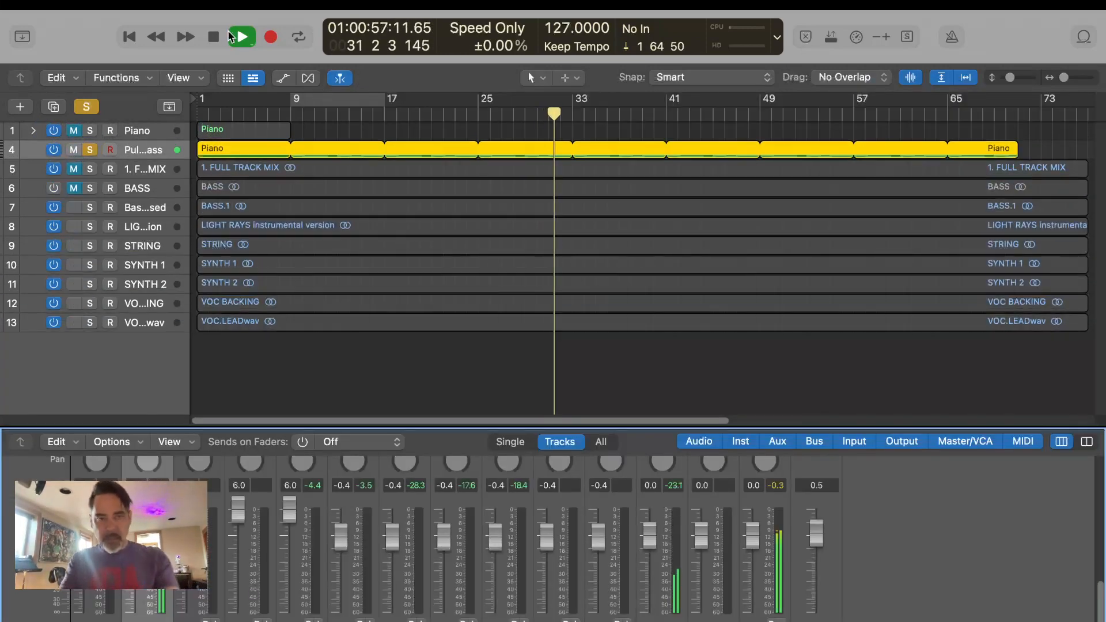
click(206, 41)
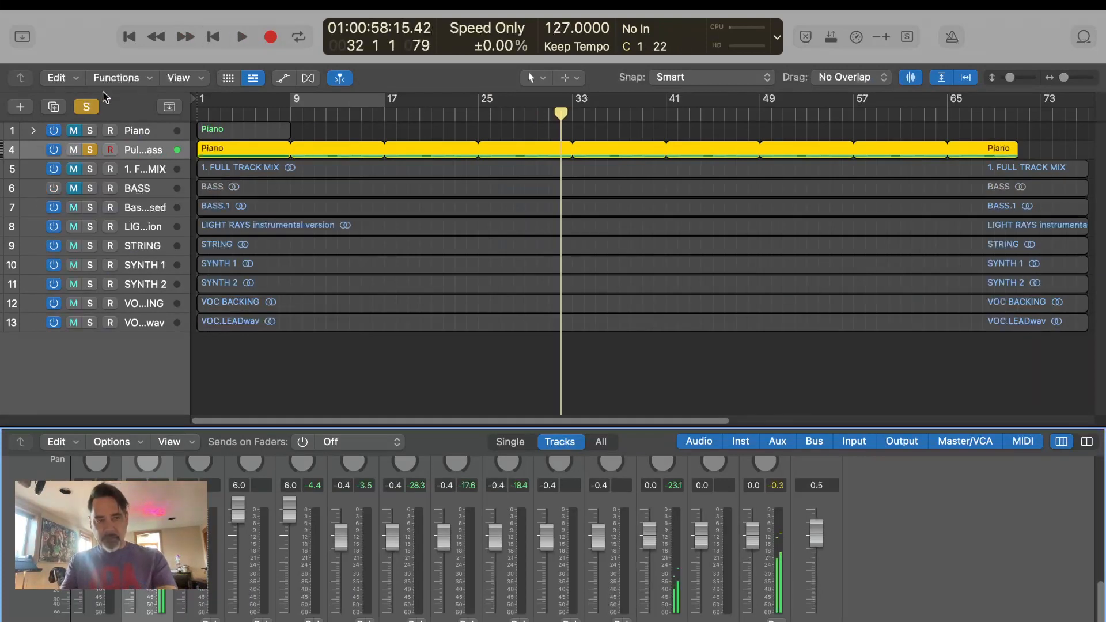
click(86, 108)
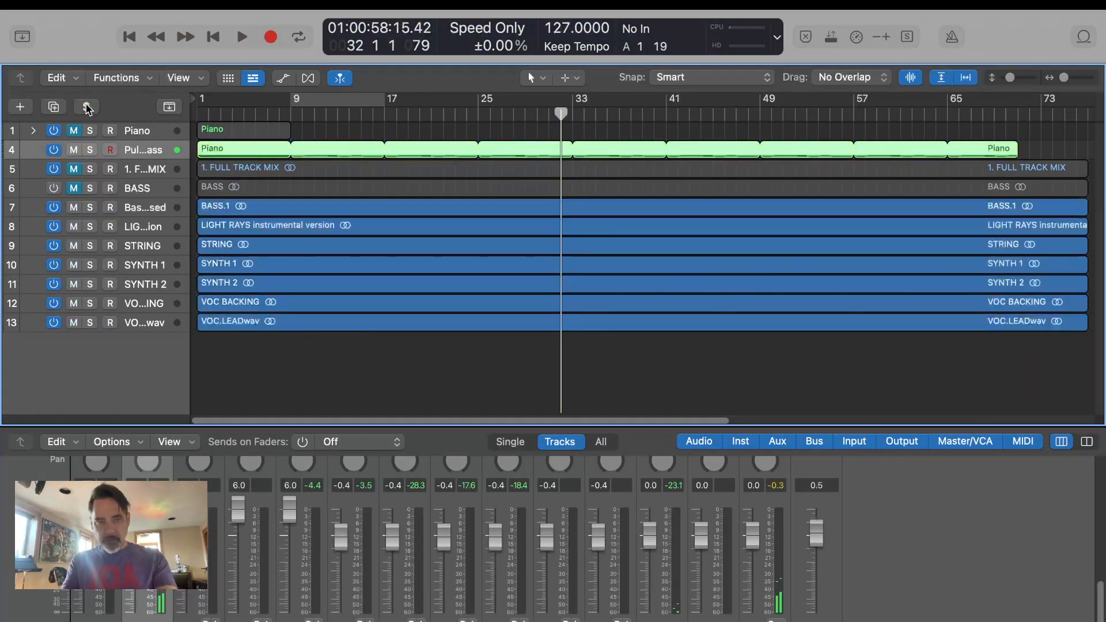
click(88, 152)
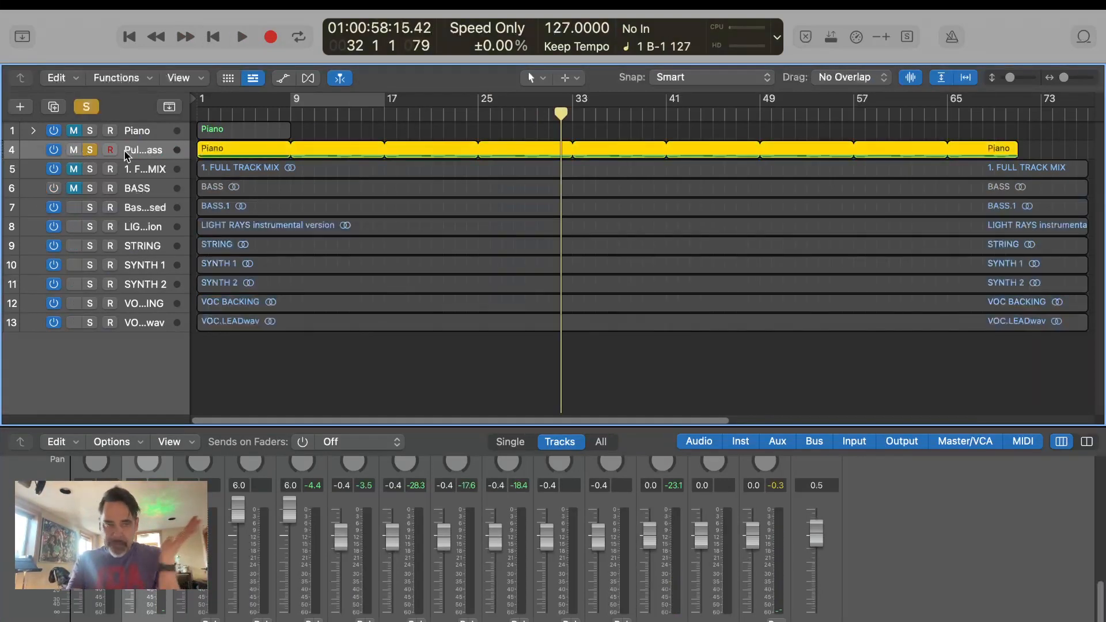
click(92, 151)
Mute VOC.LEADwav, VOC BACKING, SYNTH 2, SYNTH 1, STRING, LIGHT RAYS instrumental version and Bass Processed.
click(73, 323)
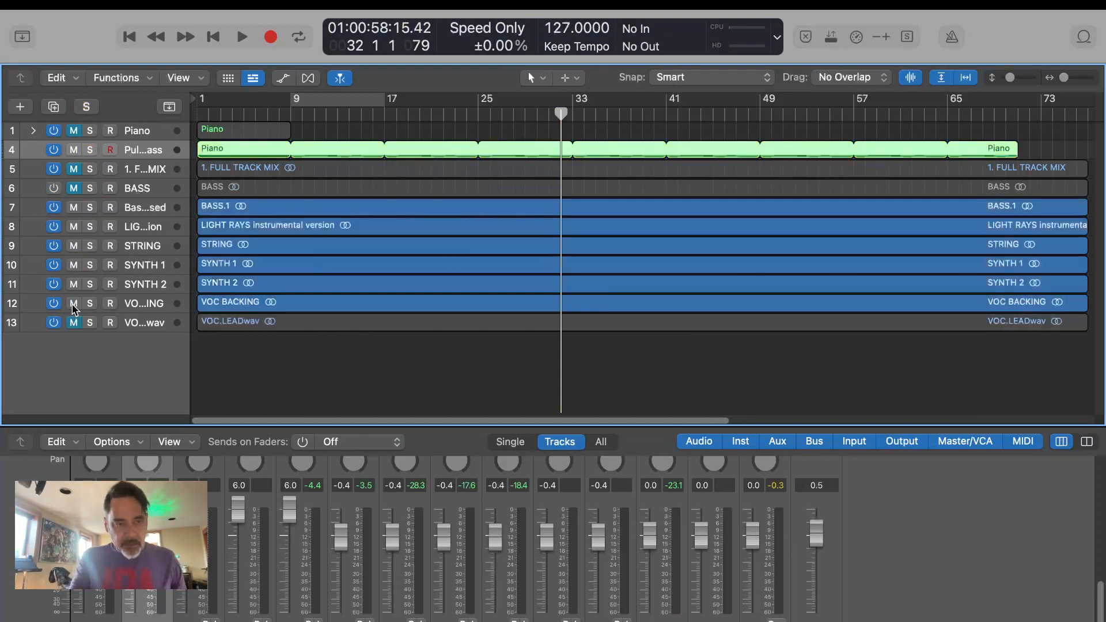
click(74, 303)
click(73, 284)
click(74, 265)
click(74, 246)
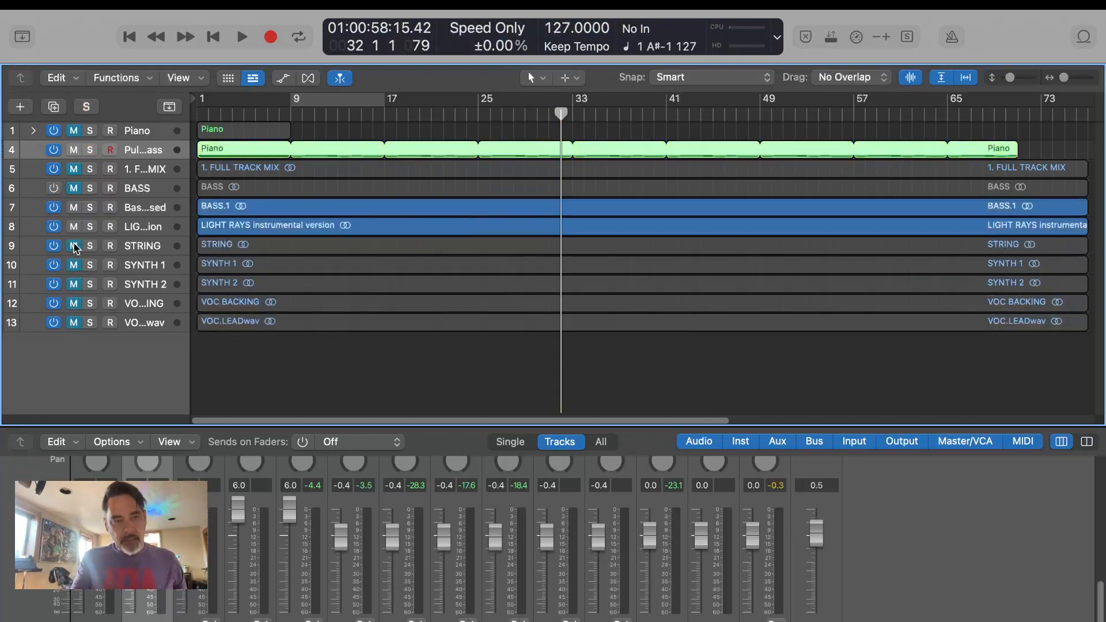
click(73, 227)
click(74, 208)
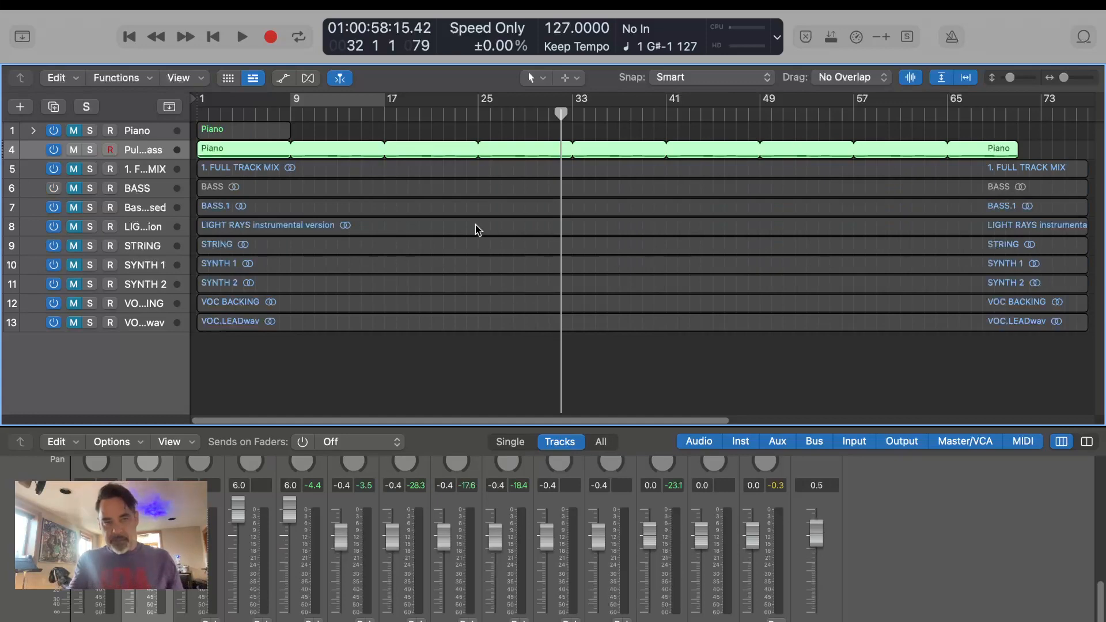
Open the Loop Browser and list All Drums loops in any time signature, sorted by ascending tempo.
click(1081, 39)
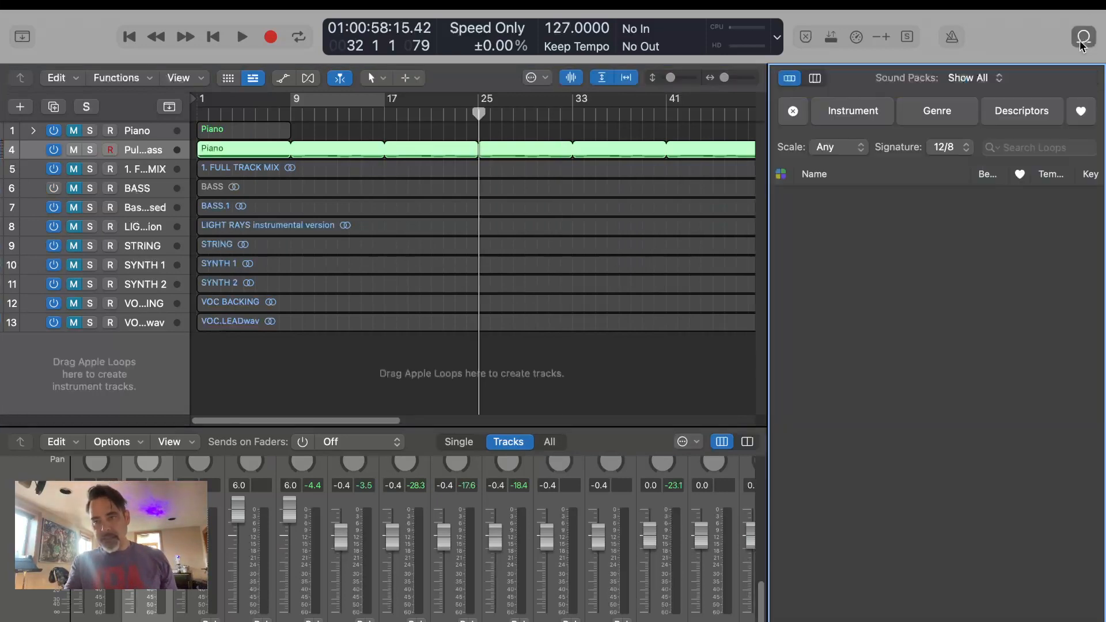
click(859, 114)
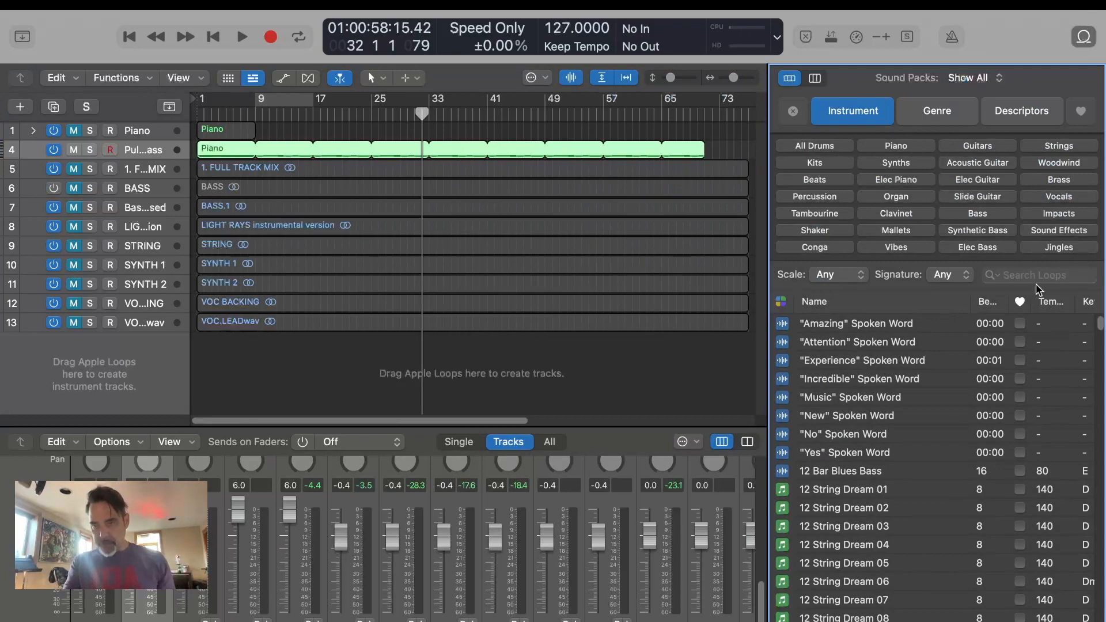
click(827, 148)
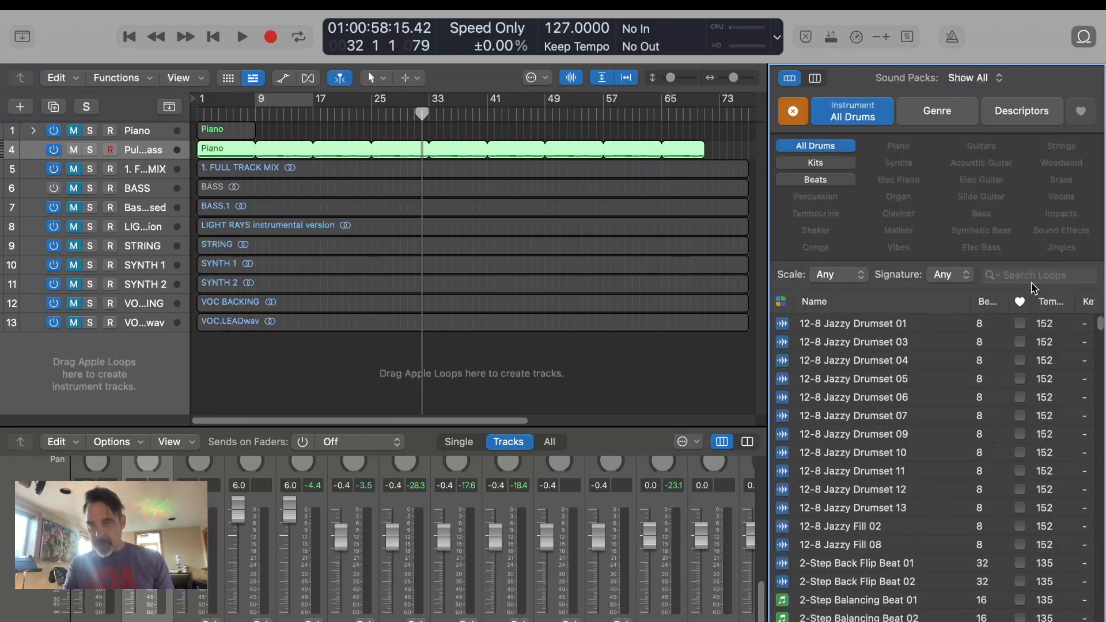
scroll(1017, 323, right, 1)
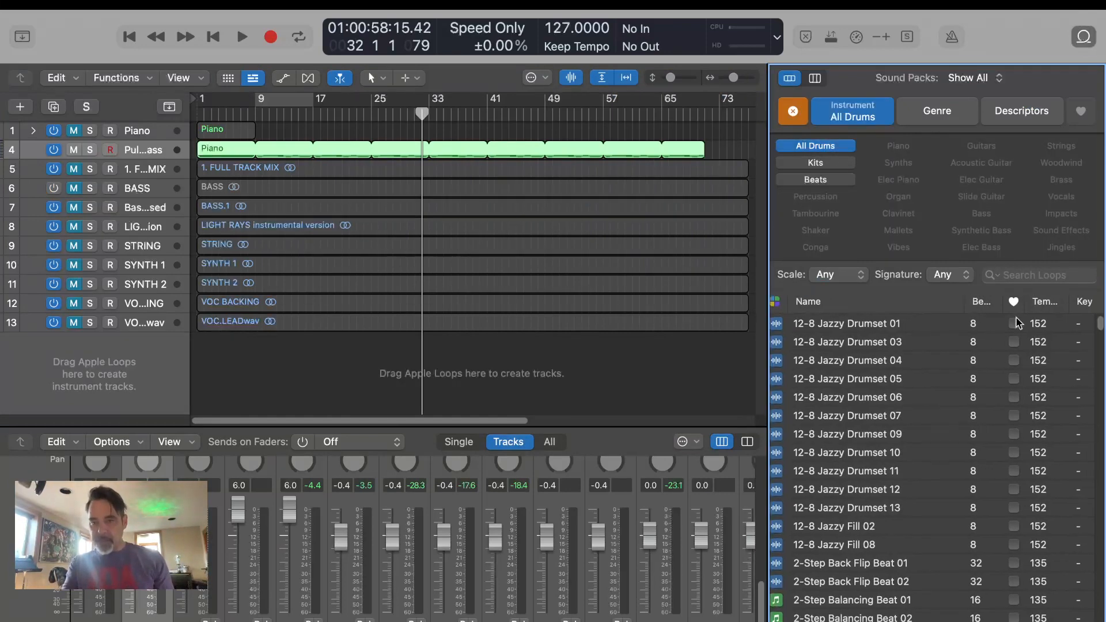
click(1046, 303)
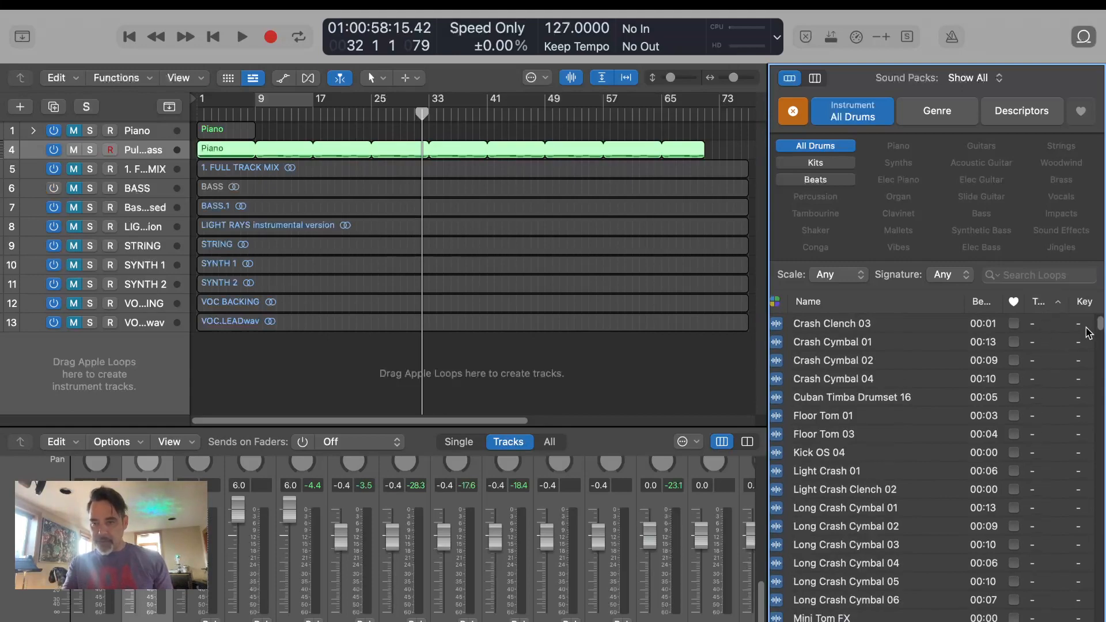
Preview the 126 BPM loops Hypnotic Halo Kick, House Strong Beat 02, Sky High Drift Beat Fill and Pop Ultra Remix Beat 02.
drag(1100, 327, 1100, 563)
scroll(1033, 542, down, 5)
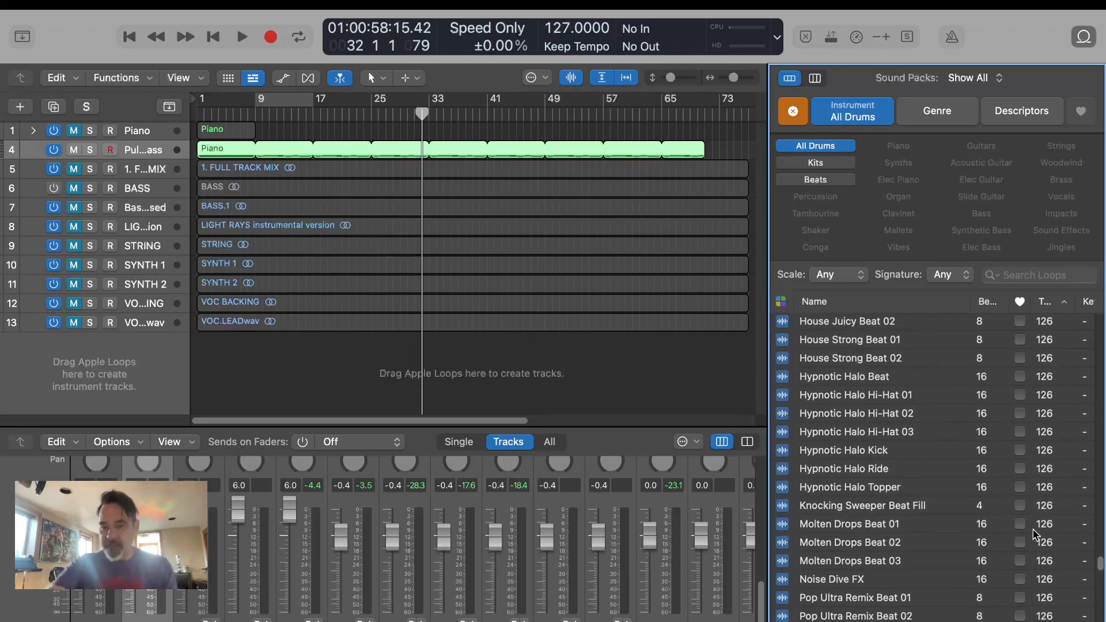
click(862, 455)
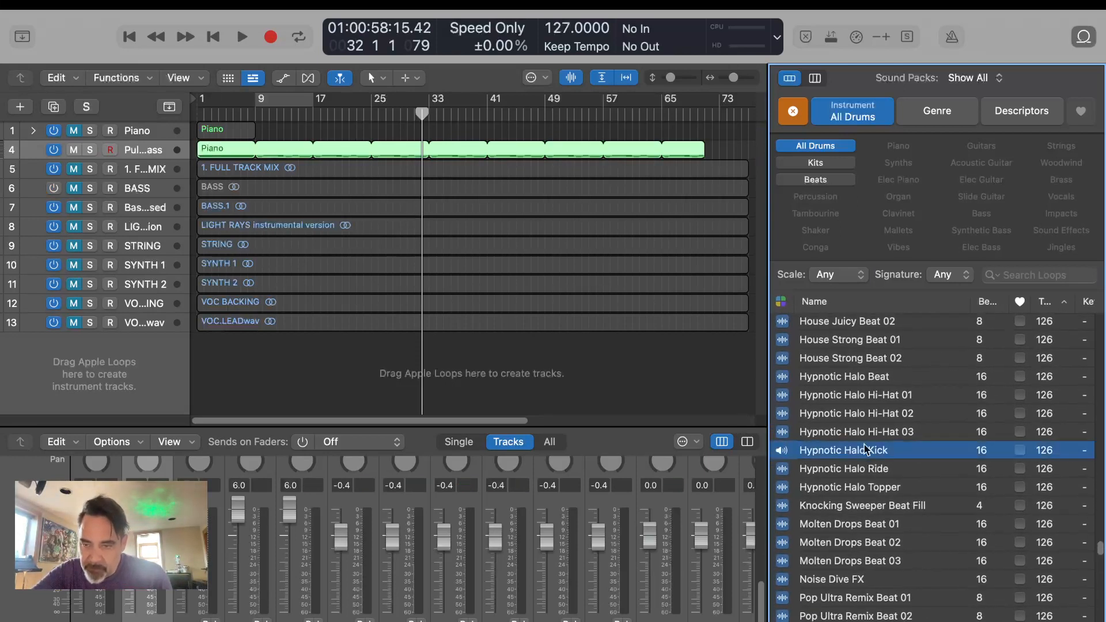
click(850, 361)
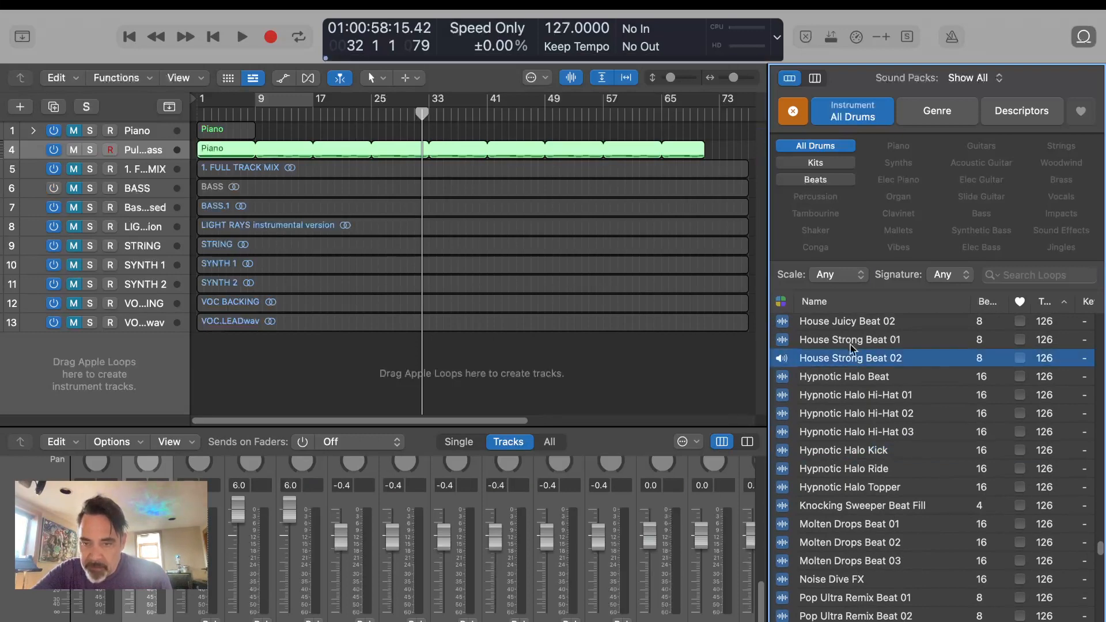
scroll(823, 386, down, 4)
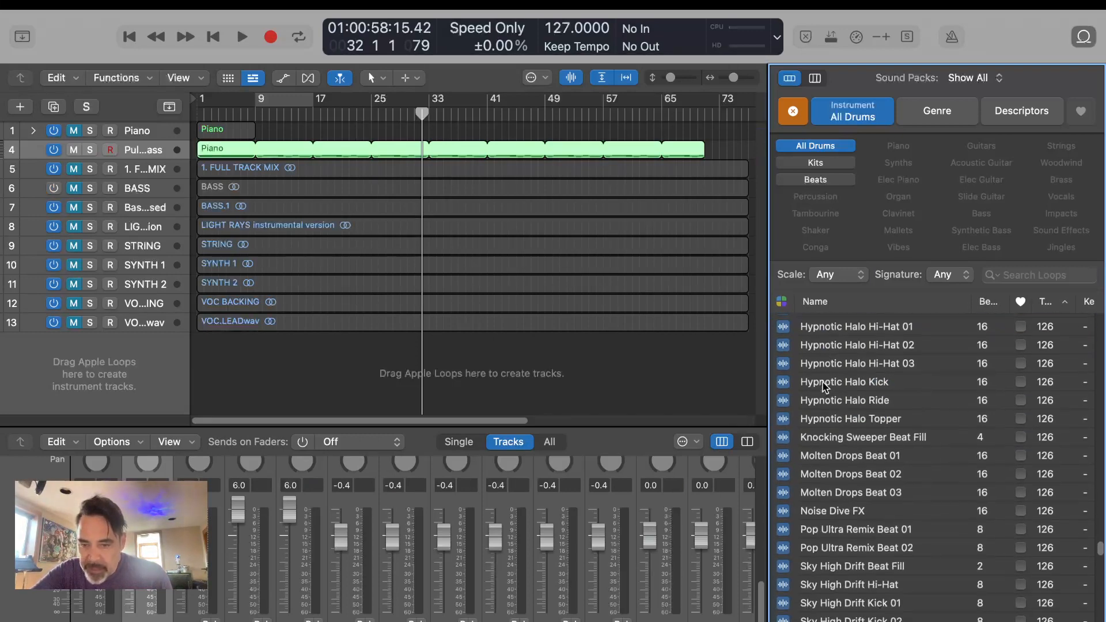
click(826, 565)
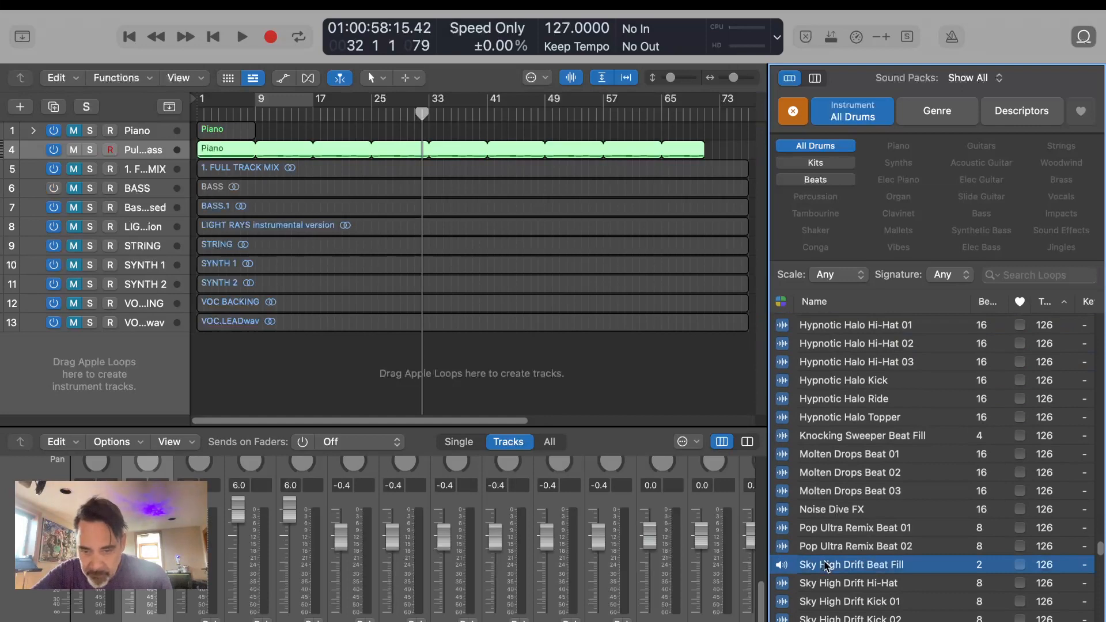
click(814, 547)
Preview the 127 BPM drum loops Bounce Balls Beat and Pop 80s Club Memory Beat.
scroll(817, 541, down, 5)
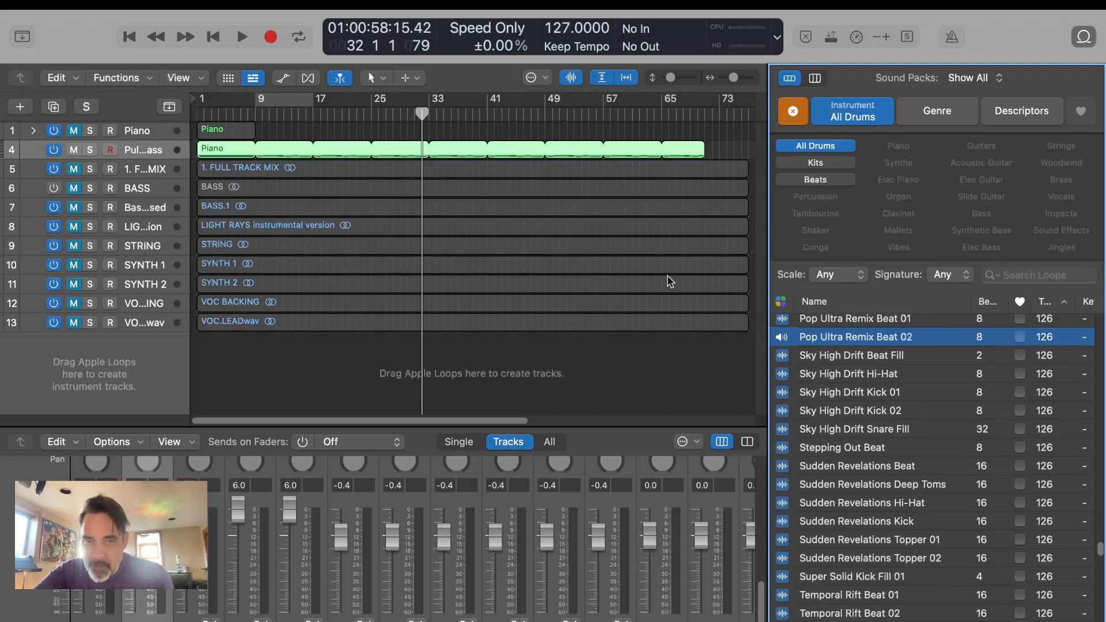
scroll(832, 591, down, 10)
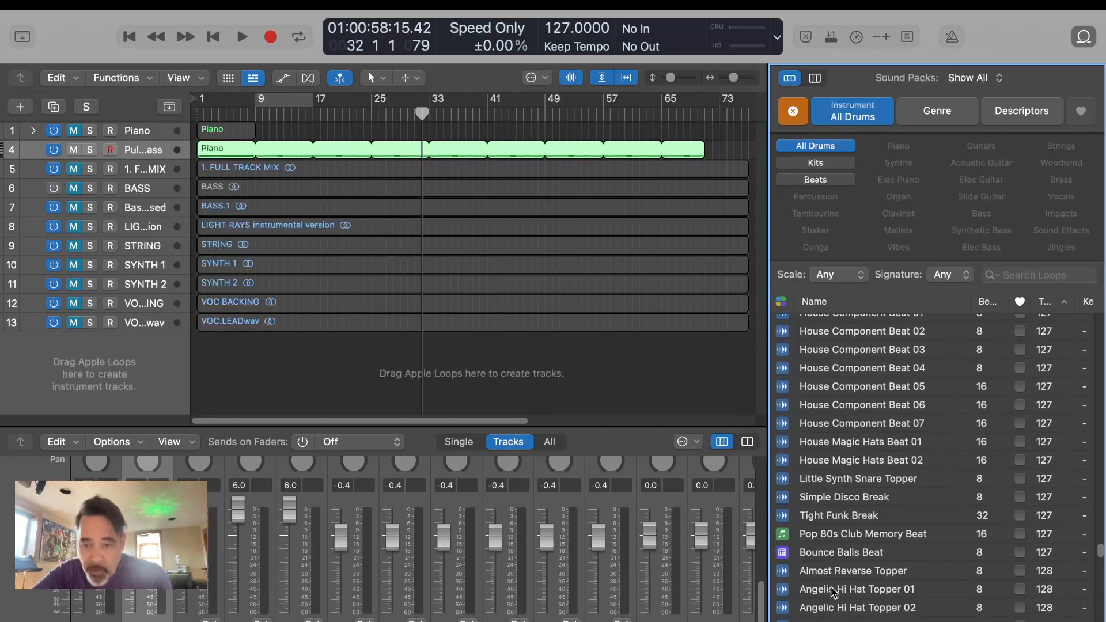
click(825, 557)
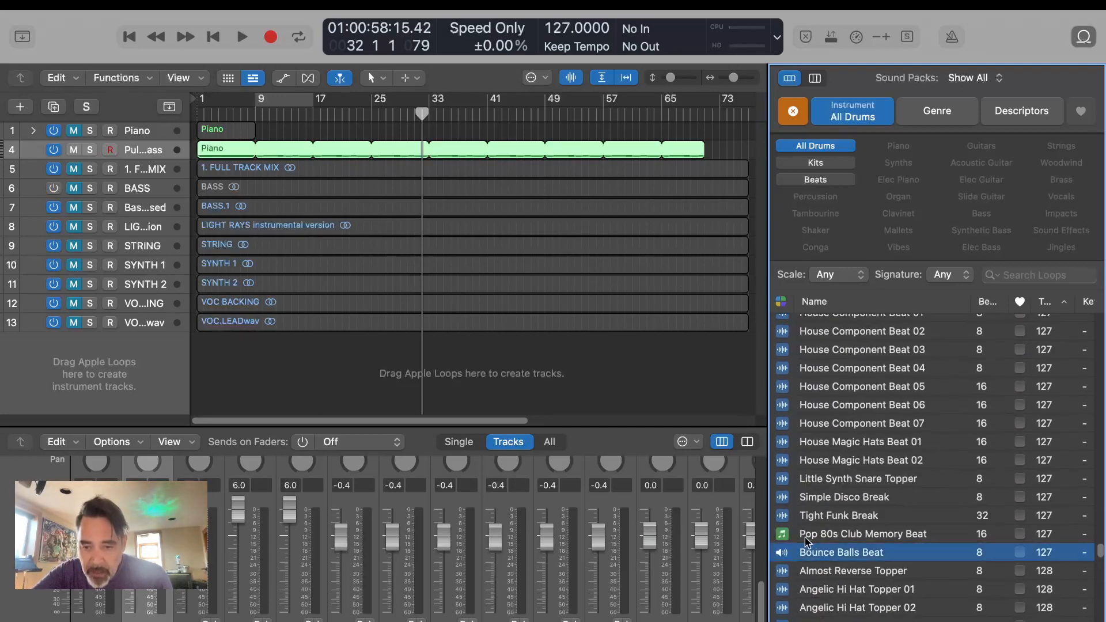
click(804, 533)
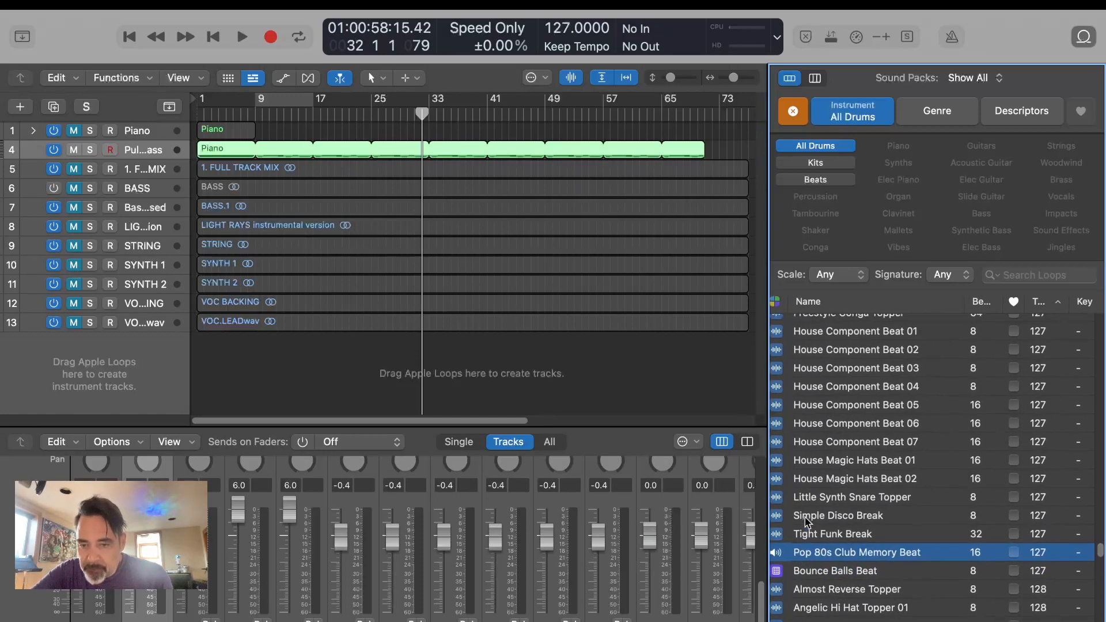
Preview the 127 BPM drum loops Tight Funk Break, Freestyle Conga Topper, House Component Beat 01 and Accelerate Beat.
click(831, 536)
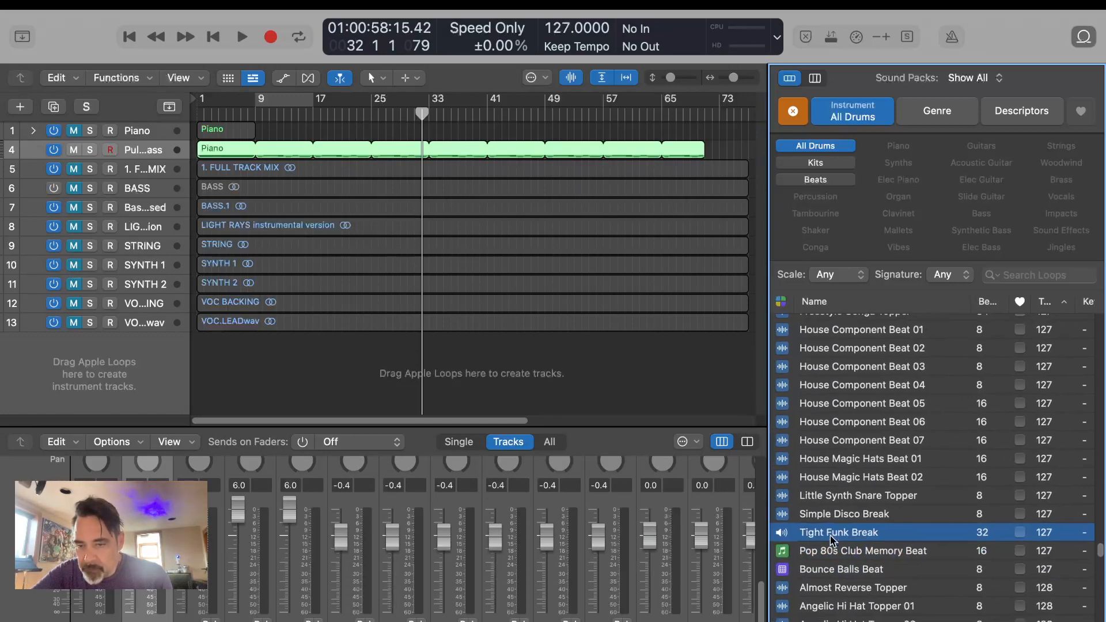
scroll(841, 518, up, 5)
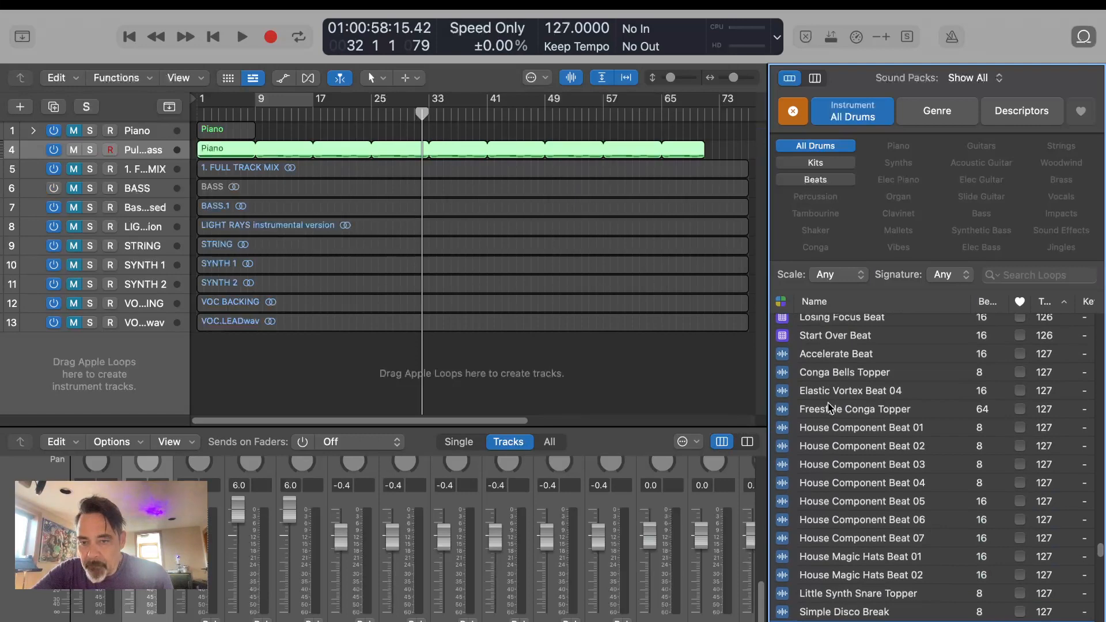
click(829, 408)
click(832, 426)
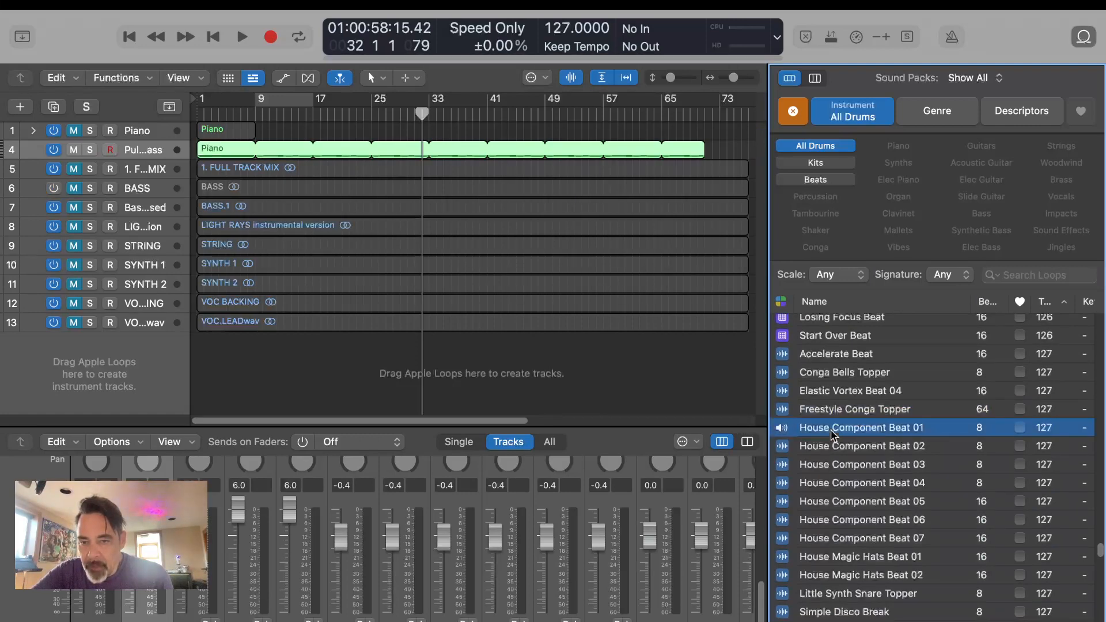
click(839, 354)
Preview the 126 BPM drum loops All The Time Beat, I Want More Beat, Losing Focus Beat and Start Over Beat.
scroll(839, 356, up, 3)
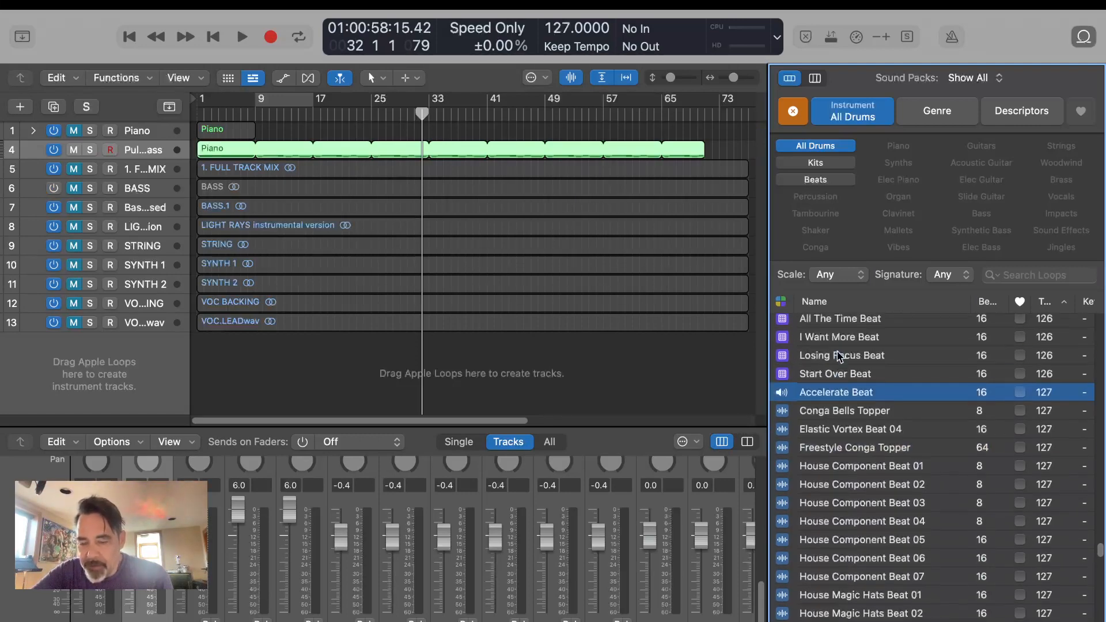
scroll(849, 382, up, 2)
click(850, 378)
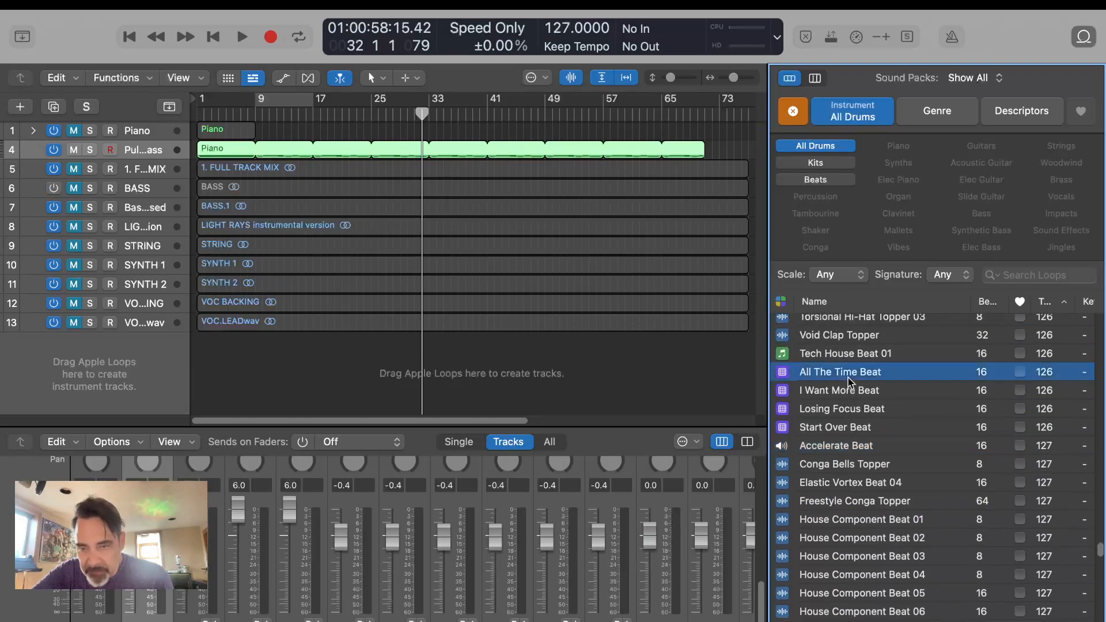
click(850, 393)
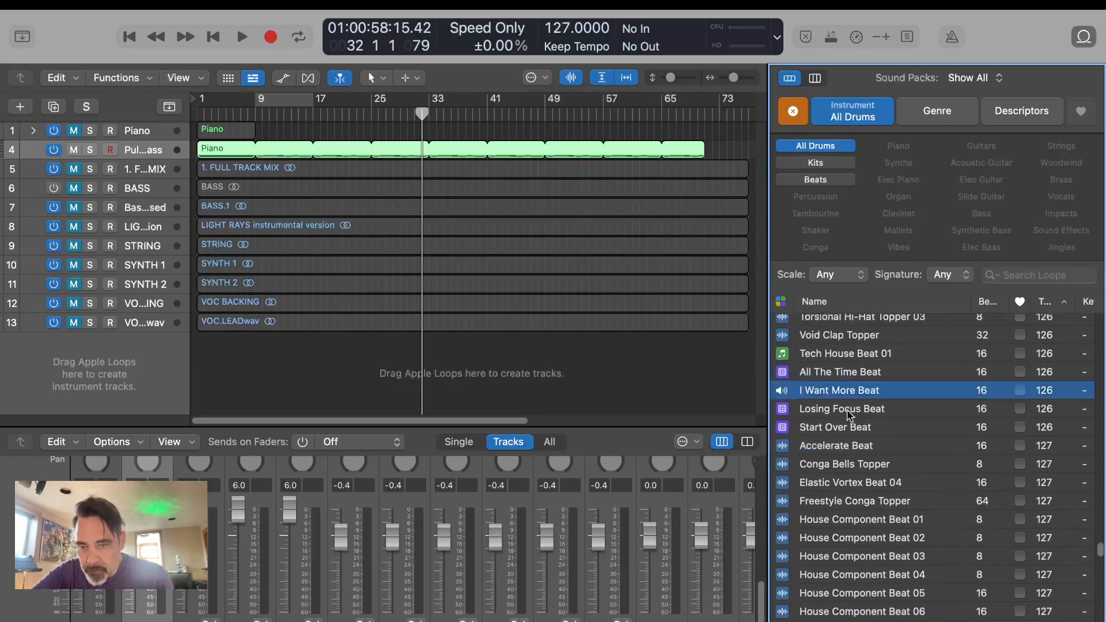
click(848, 410)
click(848, 430)
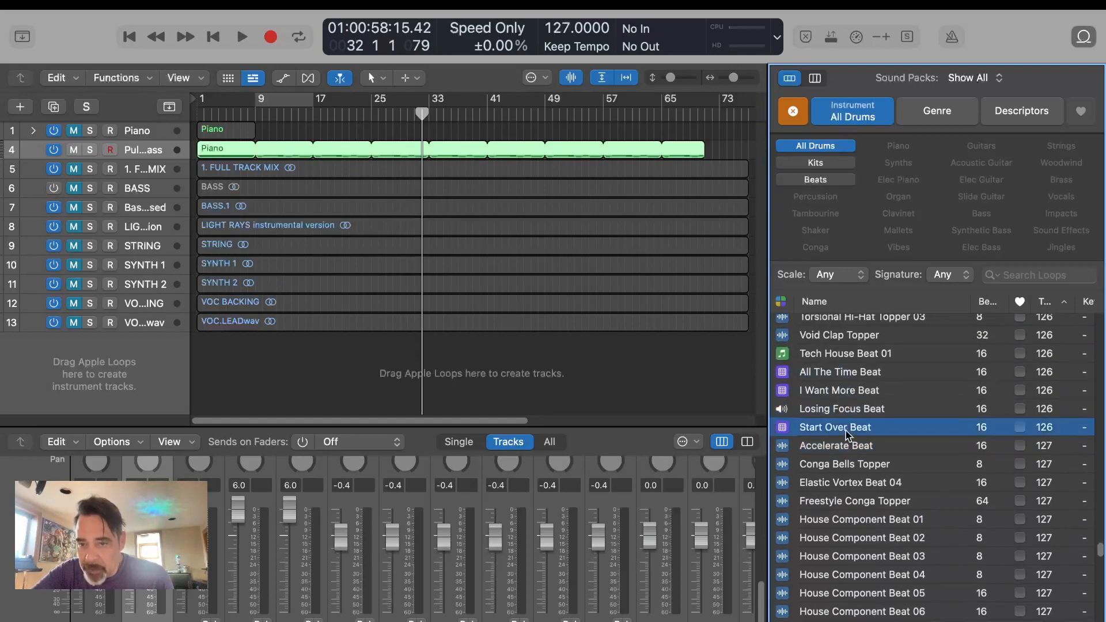
Preview the 126 BPM loops Void Clap Topper, Tech House Beat 01 and Super Solid Kick Fill 01, and briefly play the arrangement.
scroll(847, 433, up, 3)
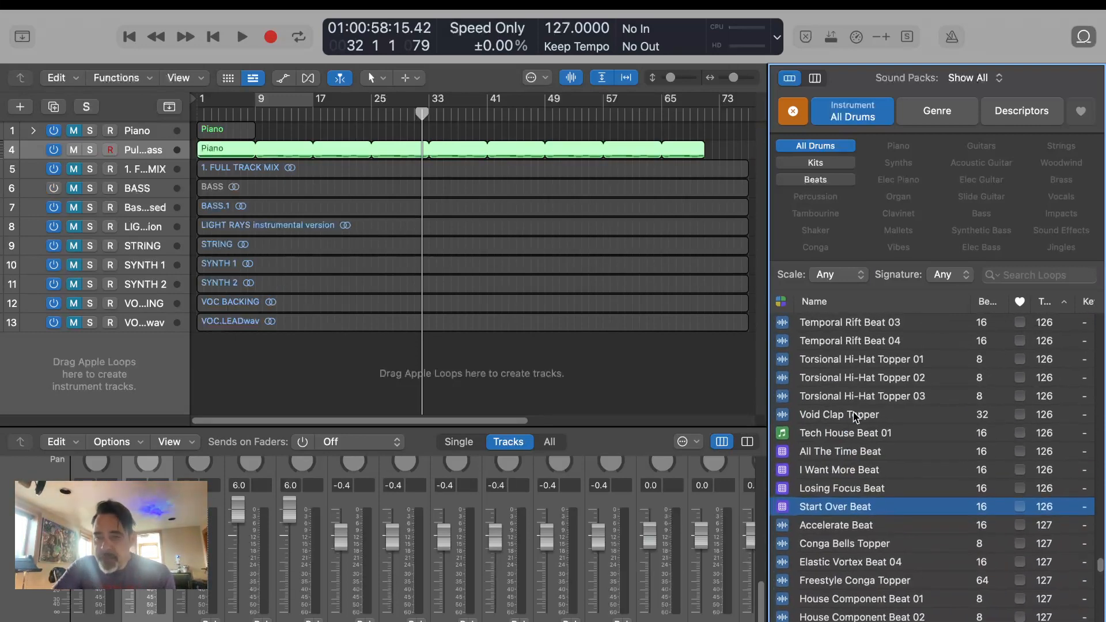
click(854, 415)
key(space)
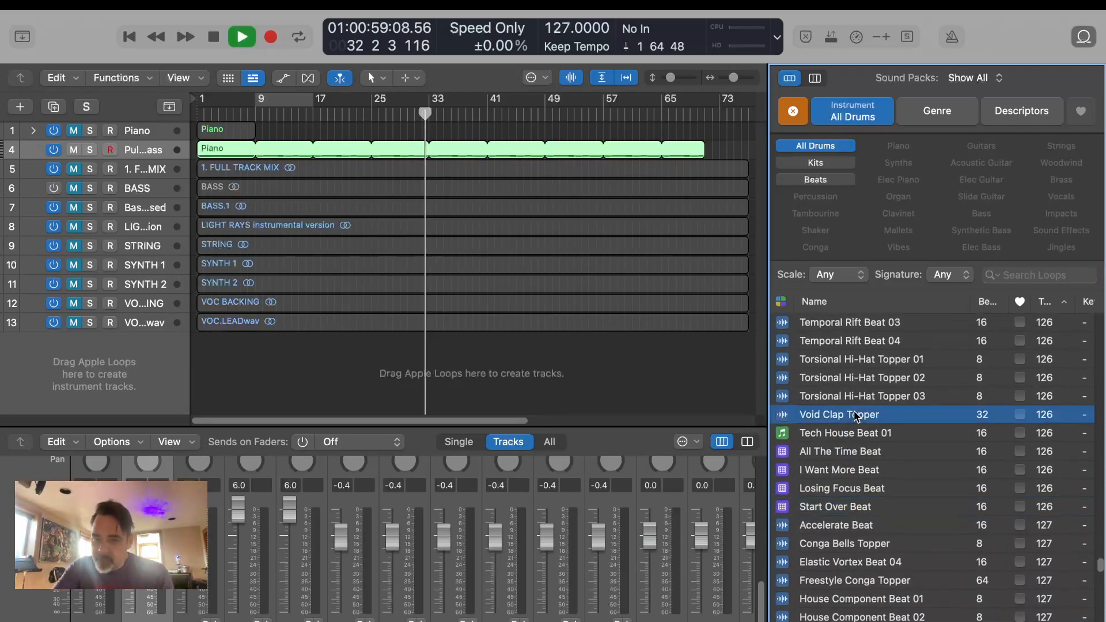
key(space)
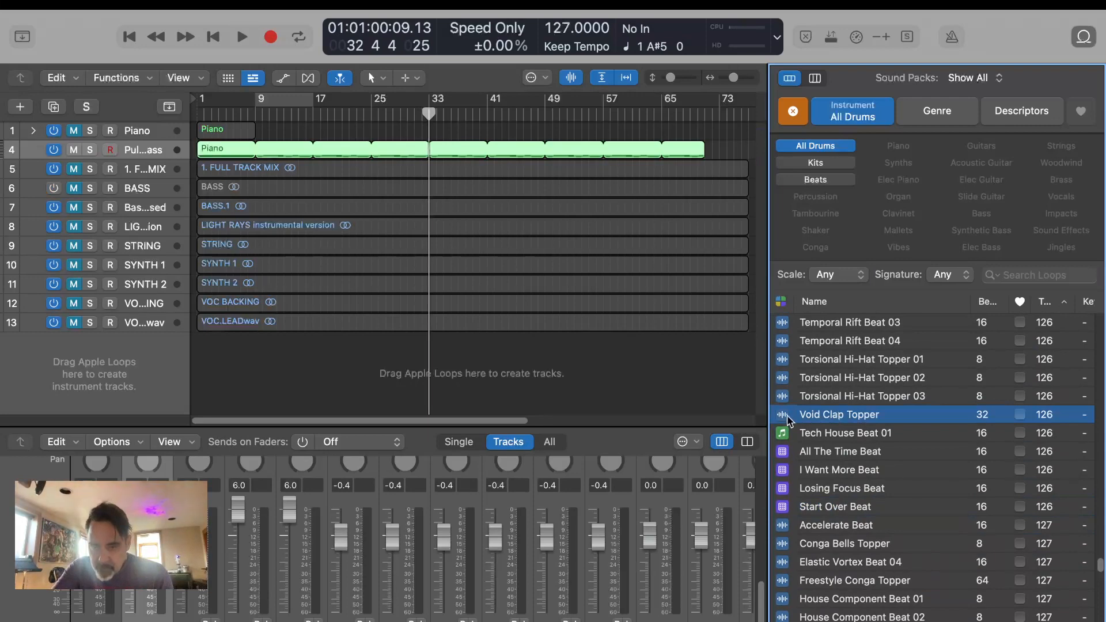
click(787, 435)
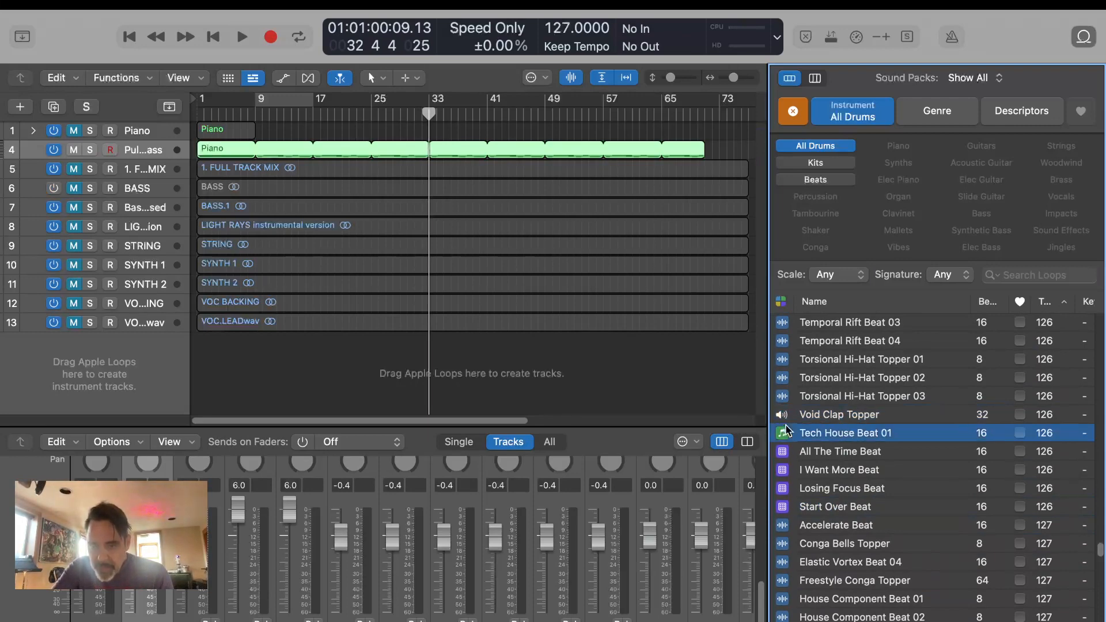
click(786, 416)
scroll(849, 417, up, 5)
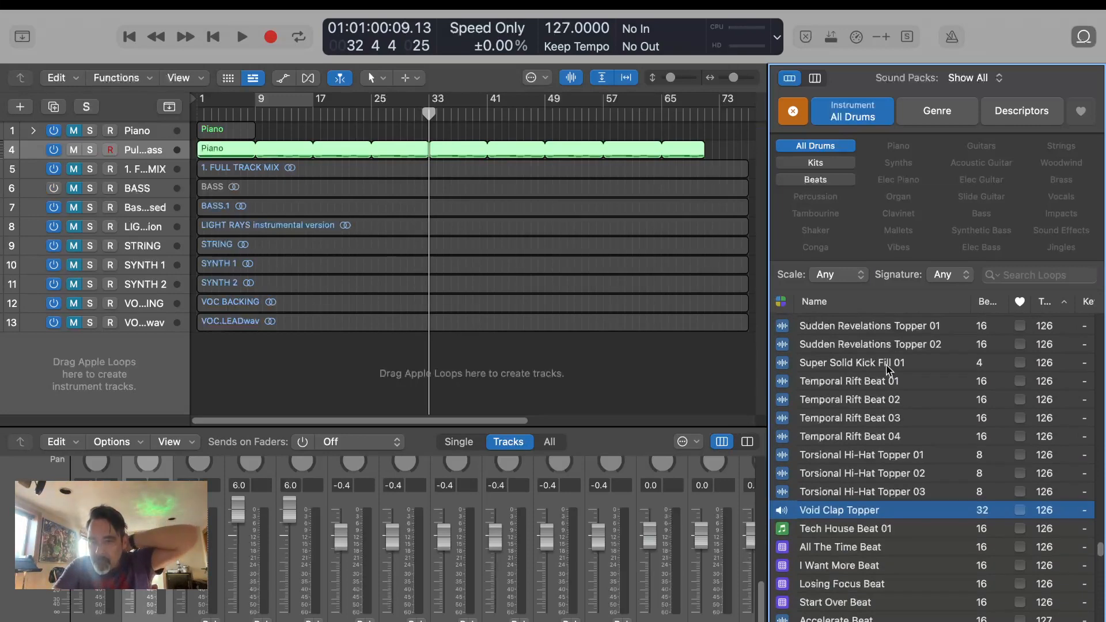
click(887, 362)
Preview the 128 BPM loops Blueprint Beat 04, Chronograph Set Beat 03, Crunchy Clap Topper and Club Trot Beat 02.
scroll(887, 369, up, 15)
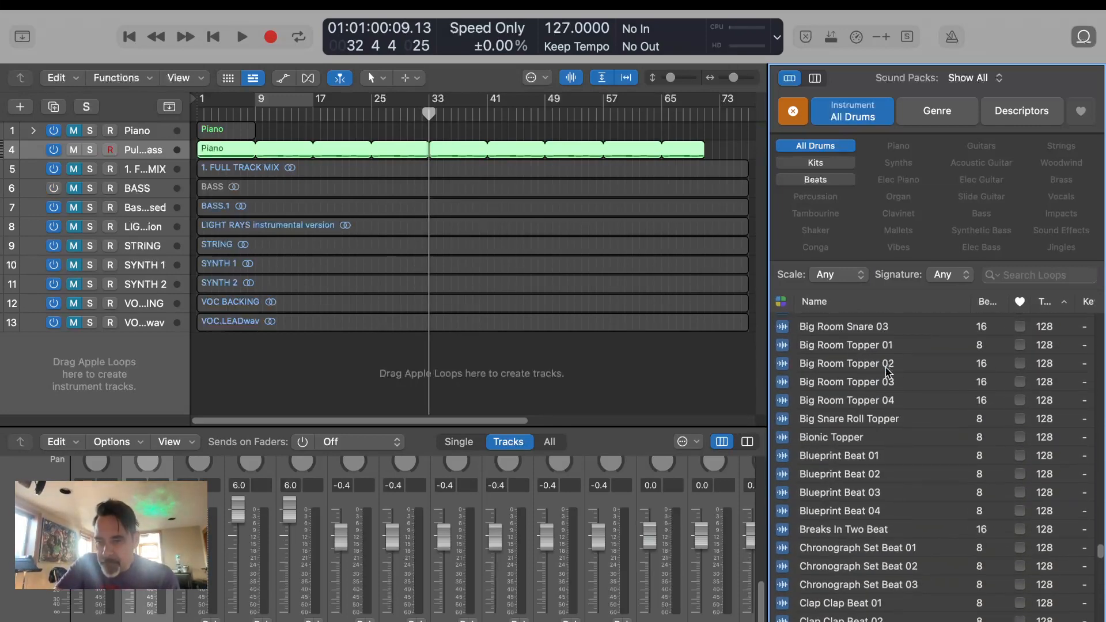
click(864, 512)
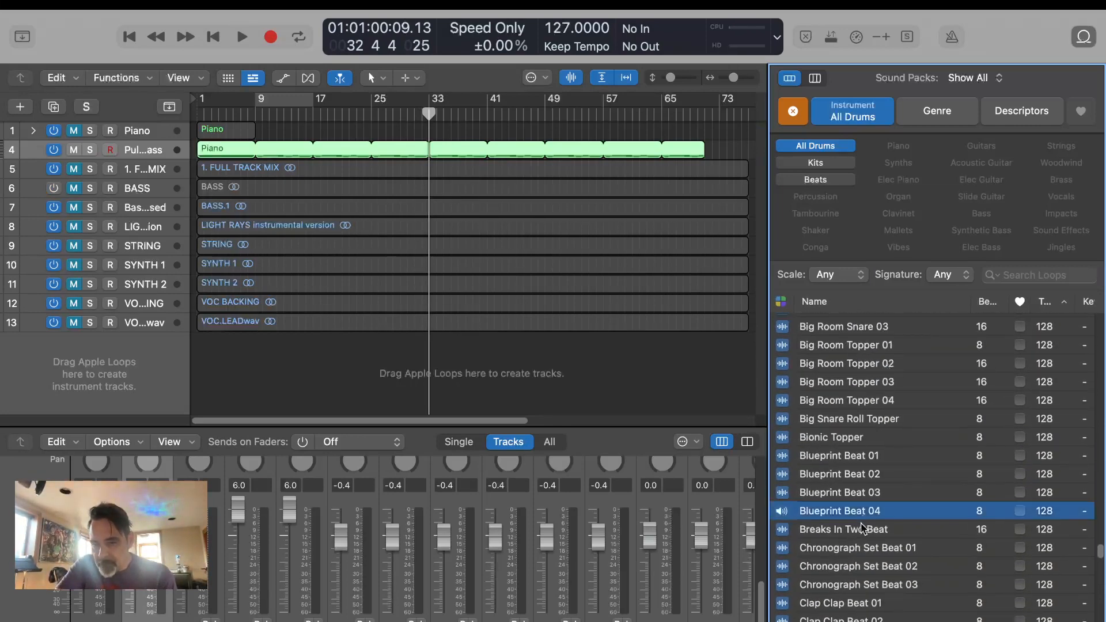
click(884, 585)
scroll(884, 589, down, 10)
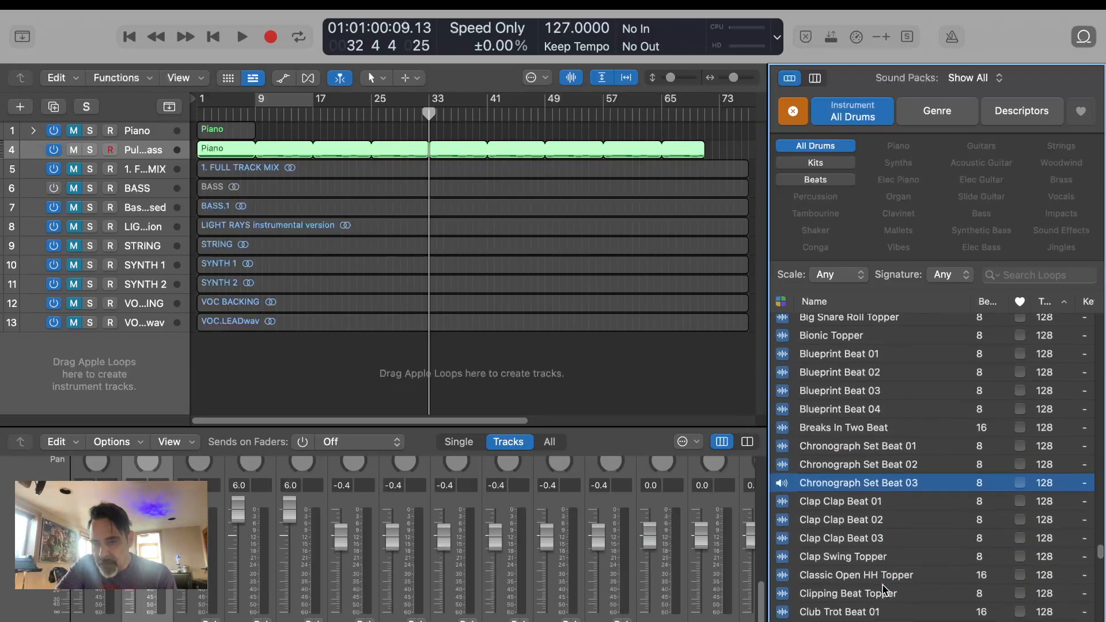
click(884, 582)
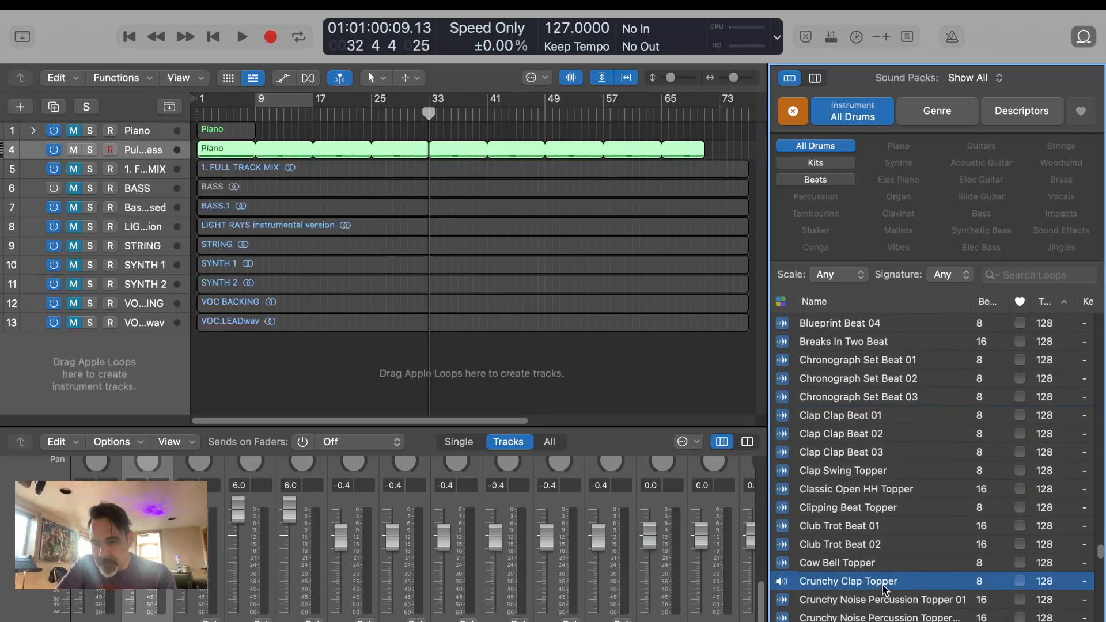
click(875, 545)
Preview the 128 BPM loops Dark Secrets Hi-Hat, Dark Clap Topper 2, Dark Secrets Beat and Cow Bell Topper.
scroll(875, 547, down, 9)
click(874, 542)
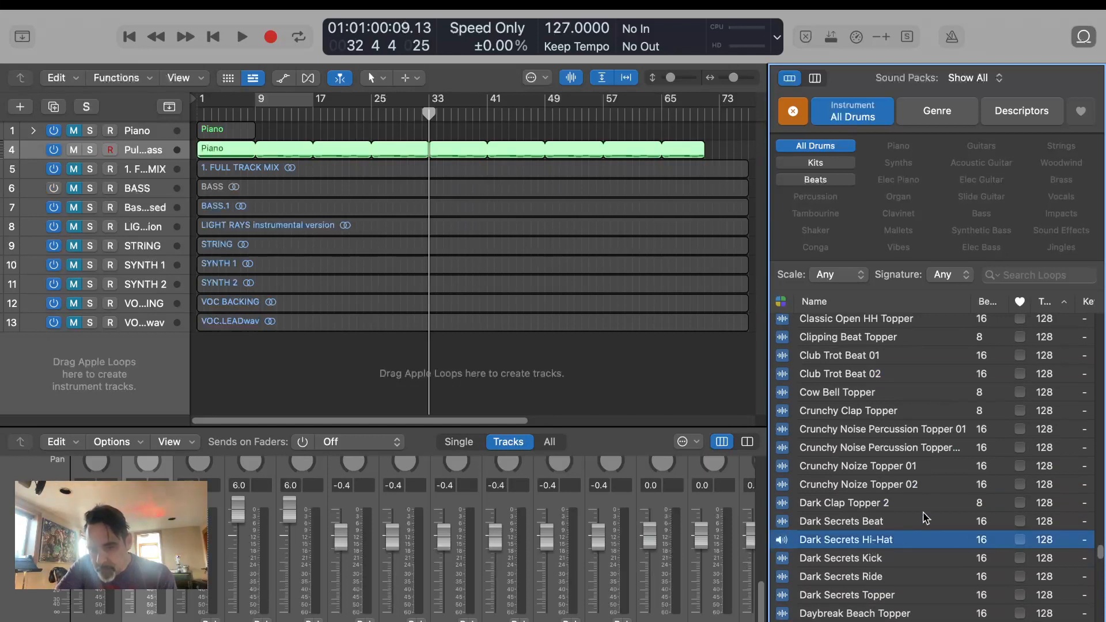
click(894, 505)
click(895, 521)
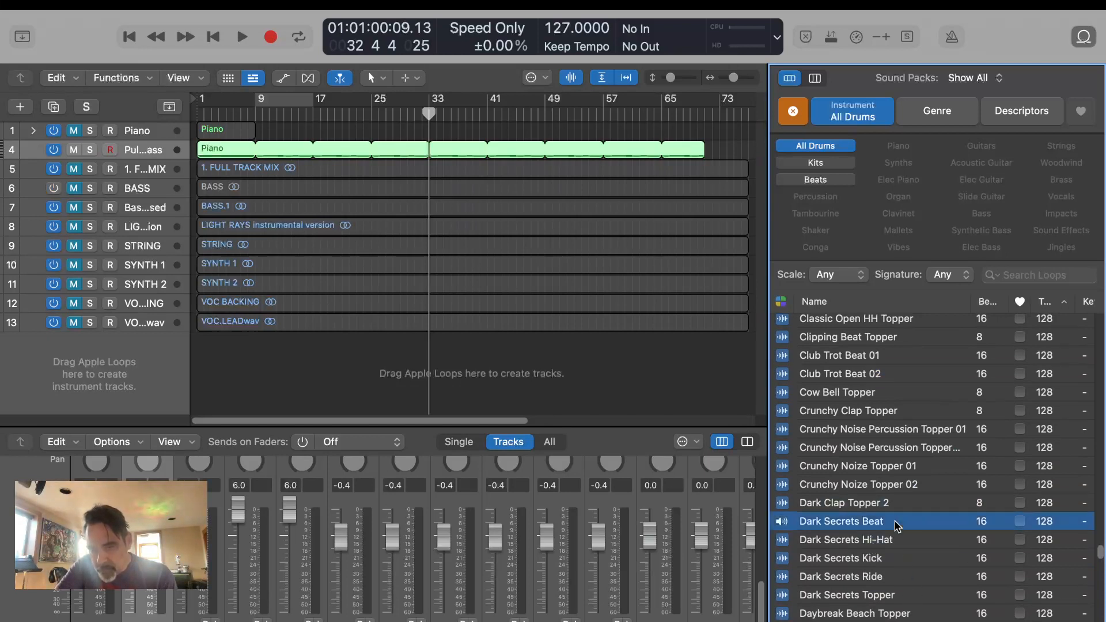
scroll(896, 525, up, 3)
click(906, 456)
Preview the 128 BPM loops Downward Hi Hat Topper, Electro Snare Topper and Driving Fast Kick.
scroll(907, 455, up, 3)
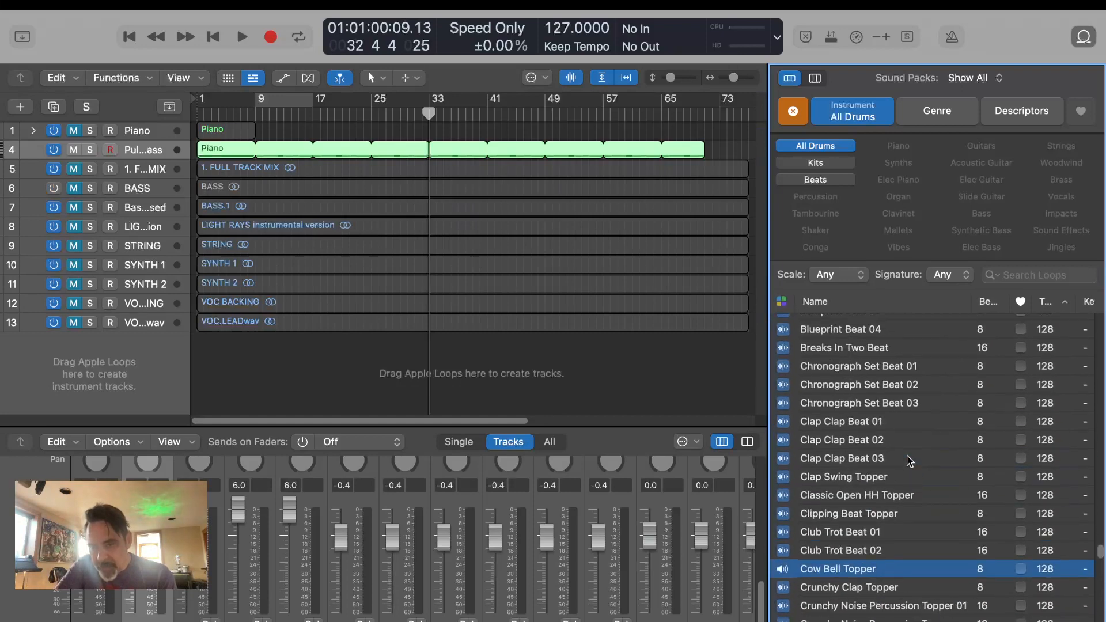
scroll(908, 450, up, 2)
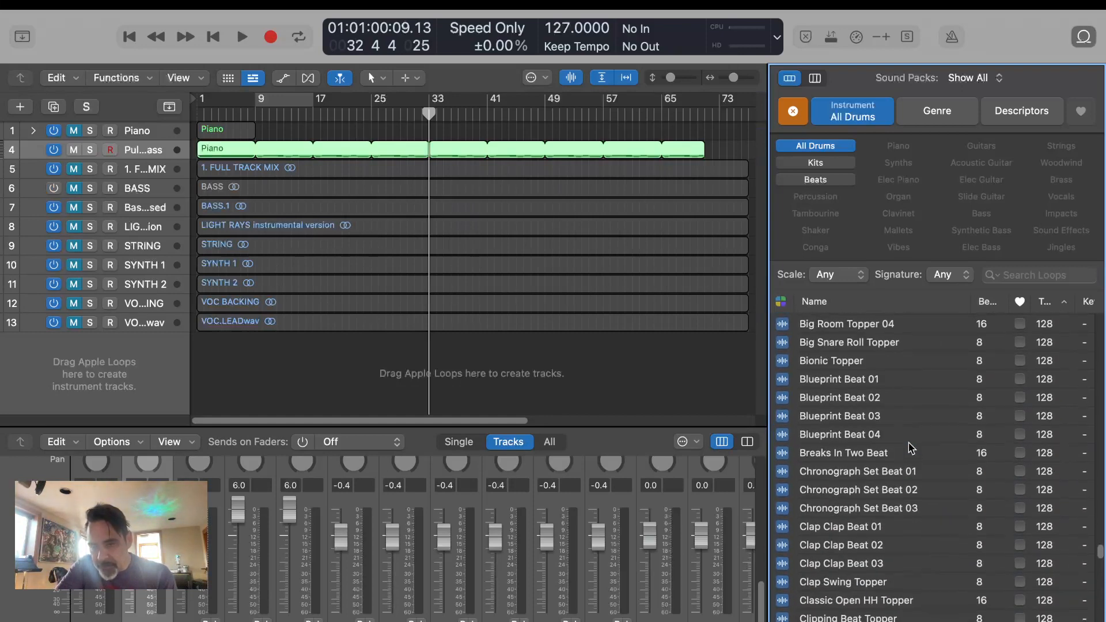
scroll(908, 456, down, 10)
click(908, 456)
scroll(909, 456, down, 6)
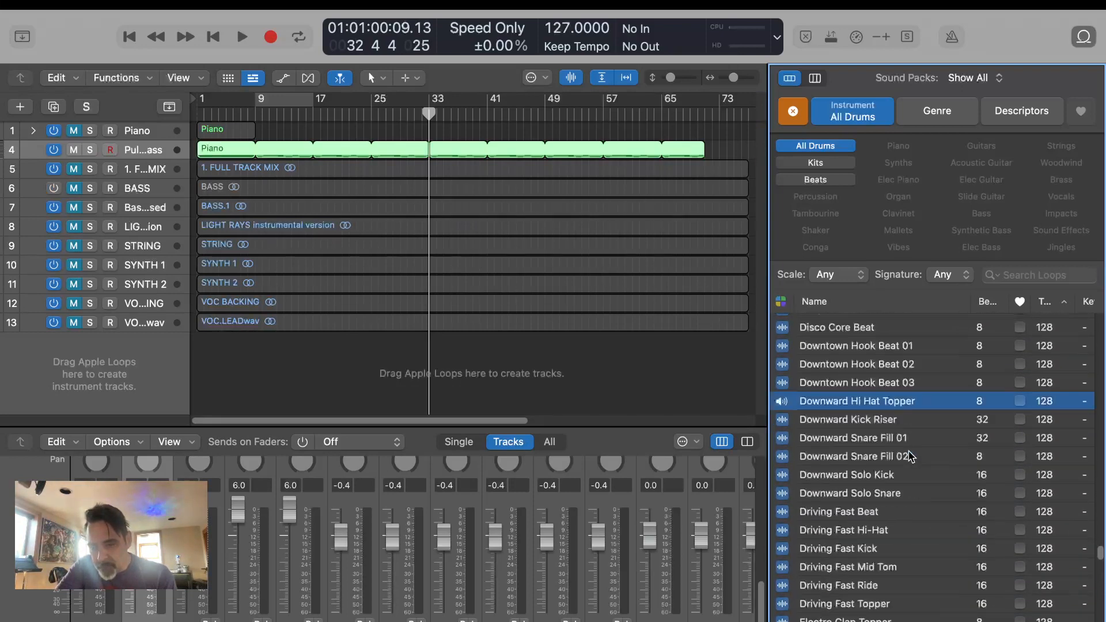
click(910, 458)
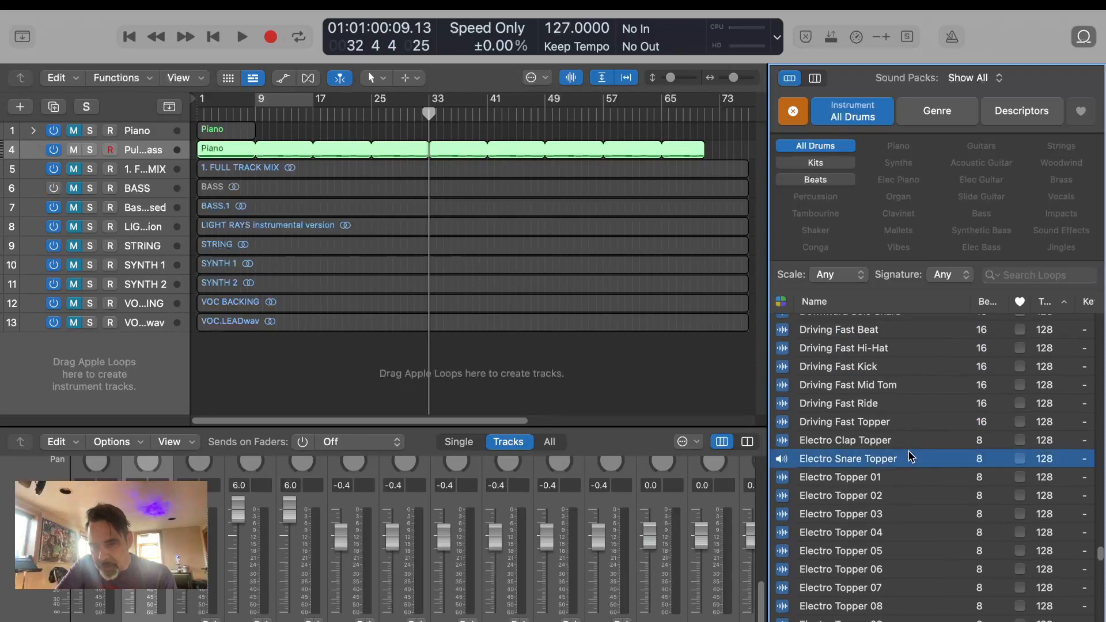
scroll(910, 452, up, 2)
click(909, 442)
Preview the loops Angular Percussion Beat 01, House Magic Hats Beat 02, Little Synth Snare Topper and Simple Disco Break.
scroll(908, 441, up, 2)
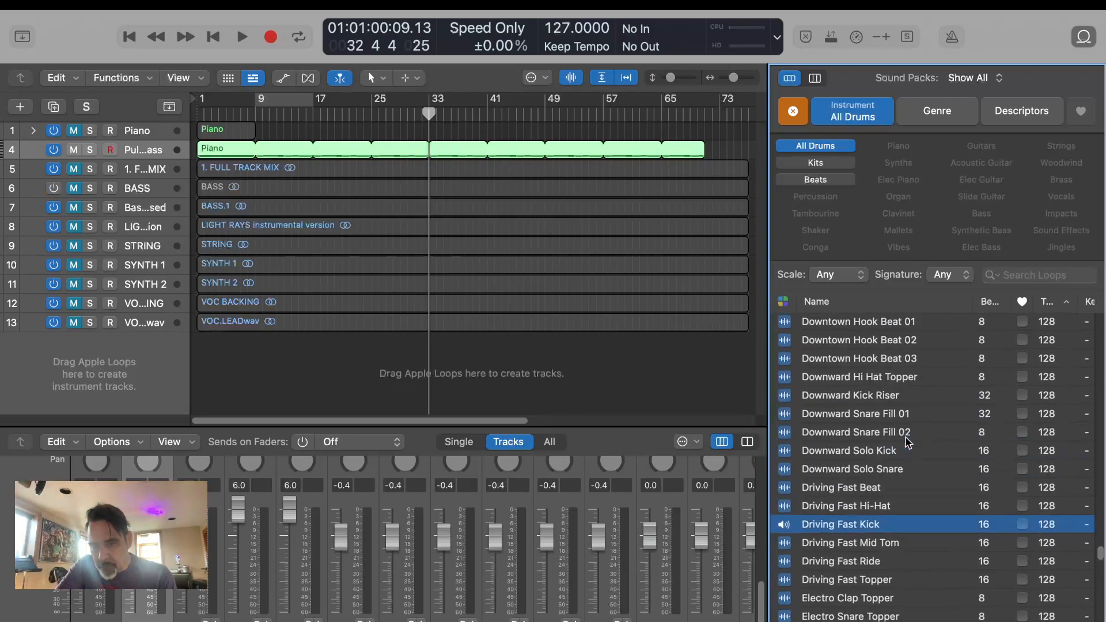
scroll(908, 441, up, 10)
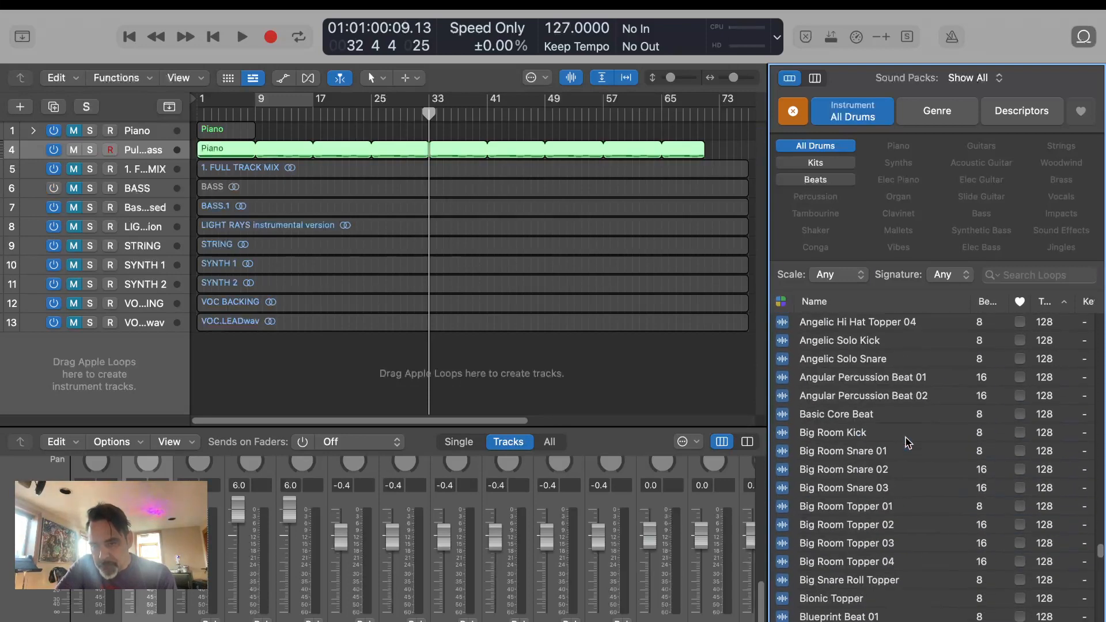
click(892, 379)
scroll(892, 381, up, 5)
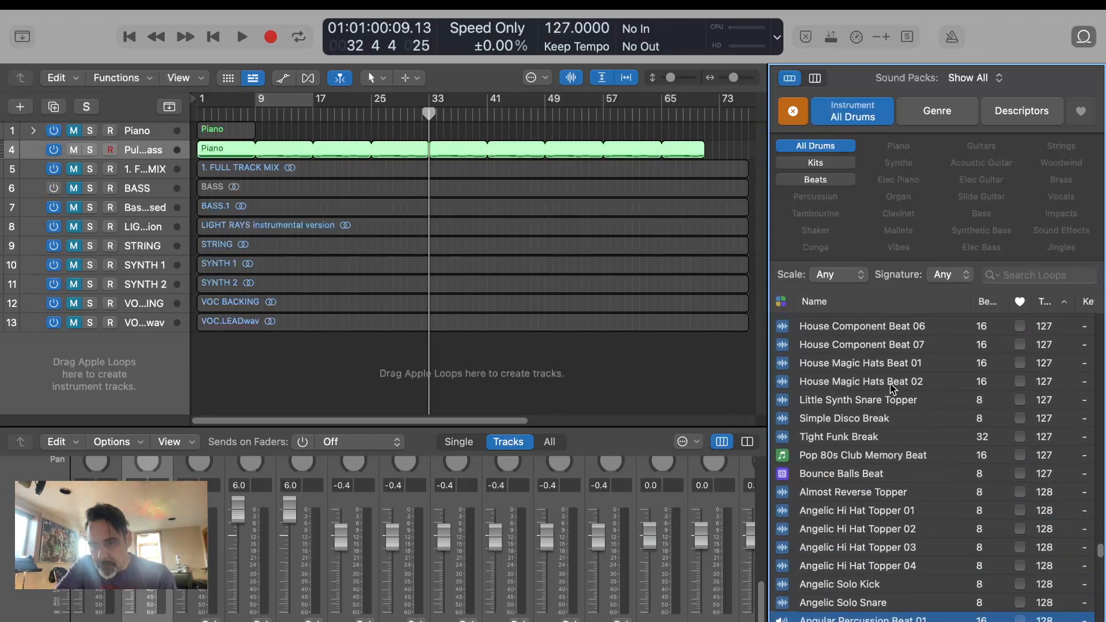
click(892, 385)
scroll(881, 403, up, 3)
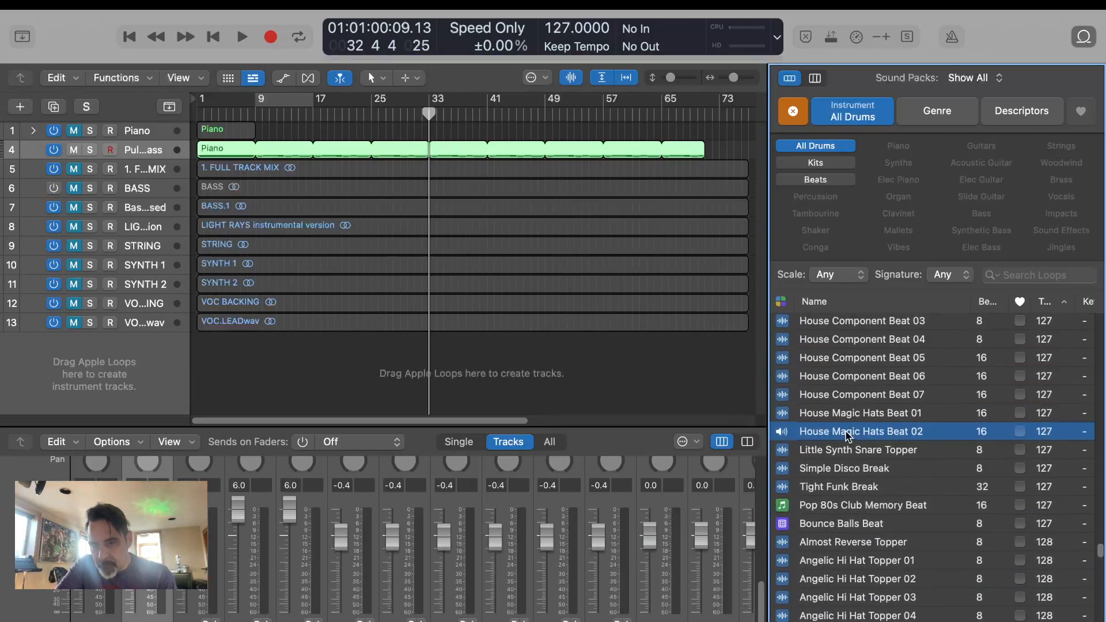
click(842, 452)
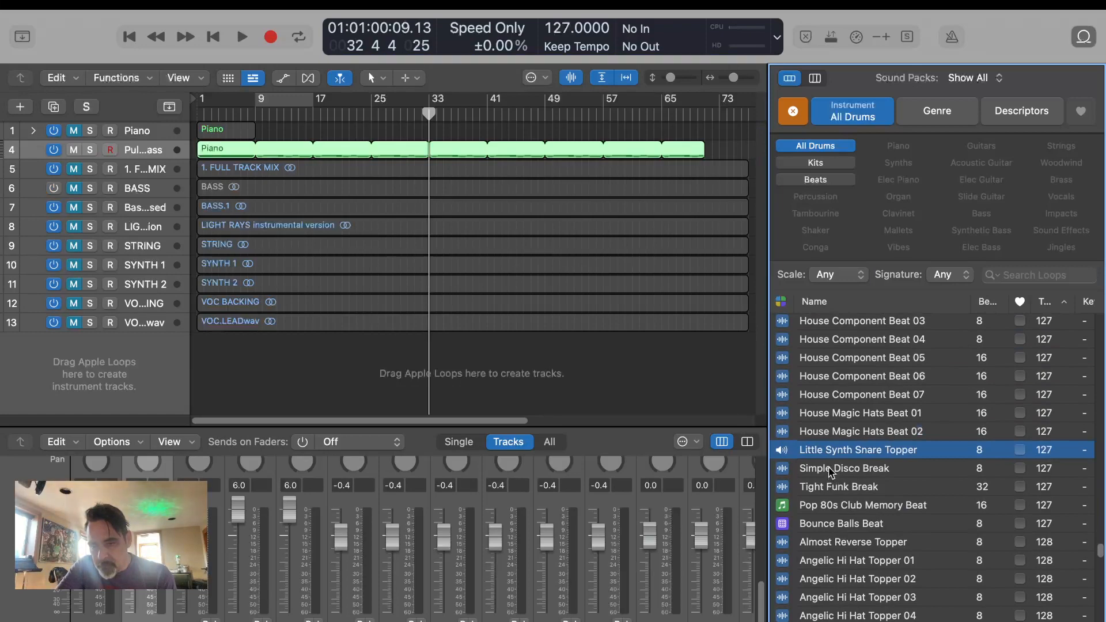
click(831, 470)
click(829, 450)
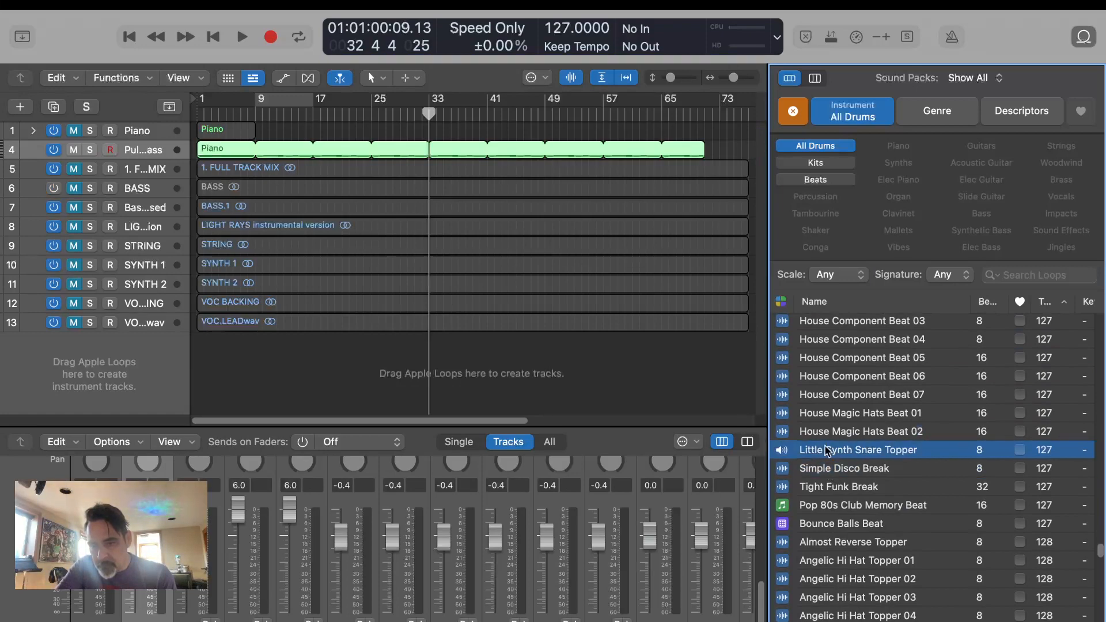
Preview the loops Elastic Vortex Beat 04 and Conga Bells Topper, and Start Over Beat once more.
scroll(829, 450, up, 3)
click(831, 377)
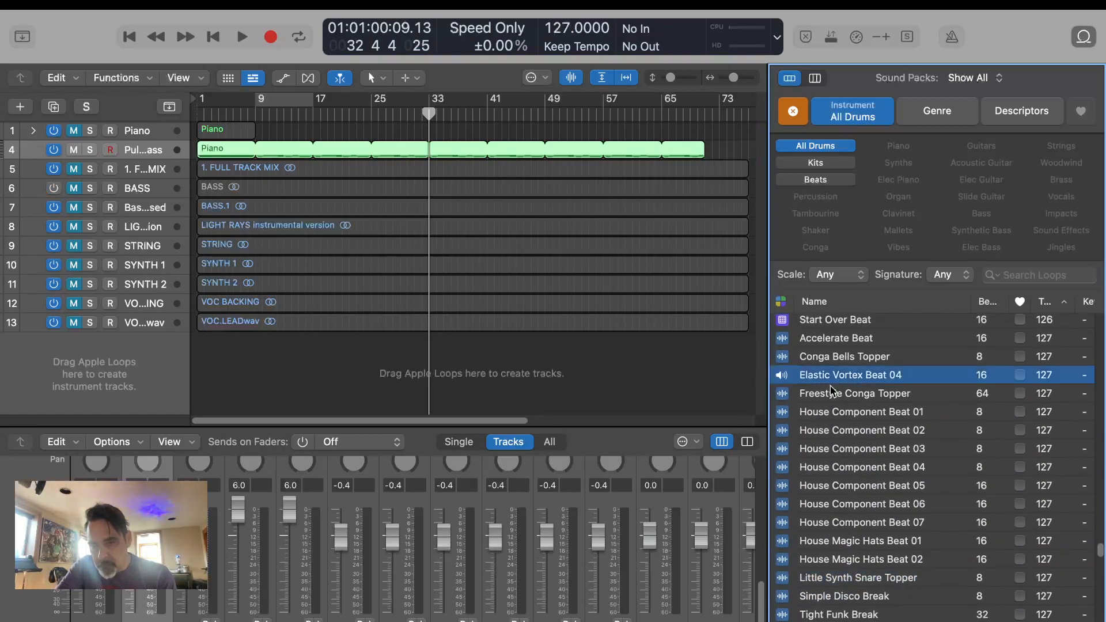
click(818, 355)
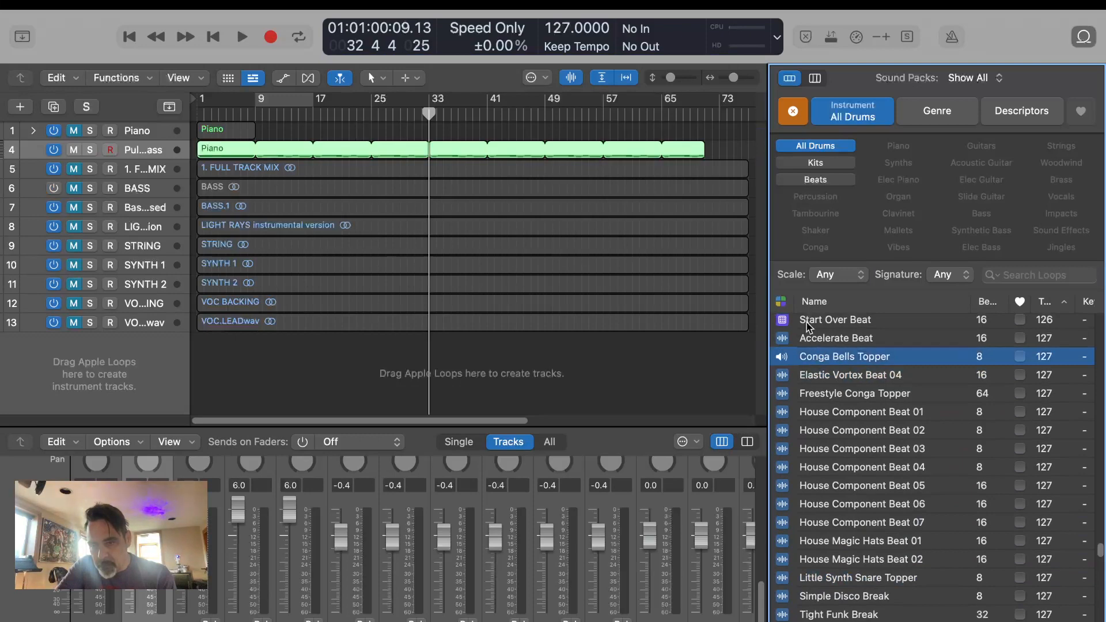
click(807, 321)
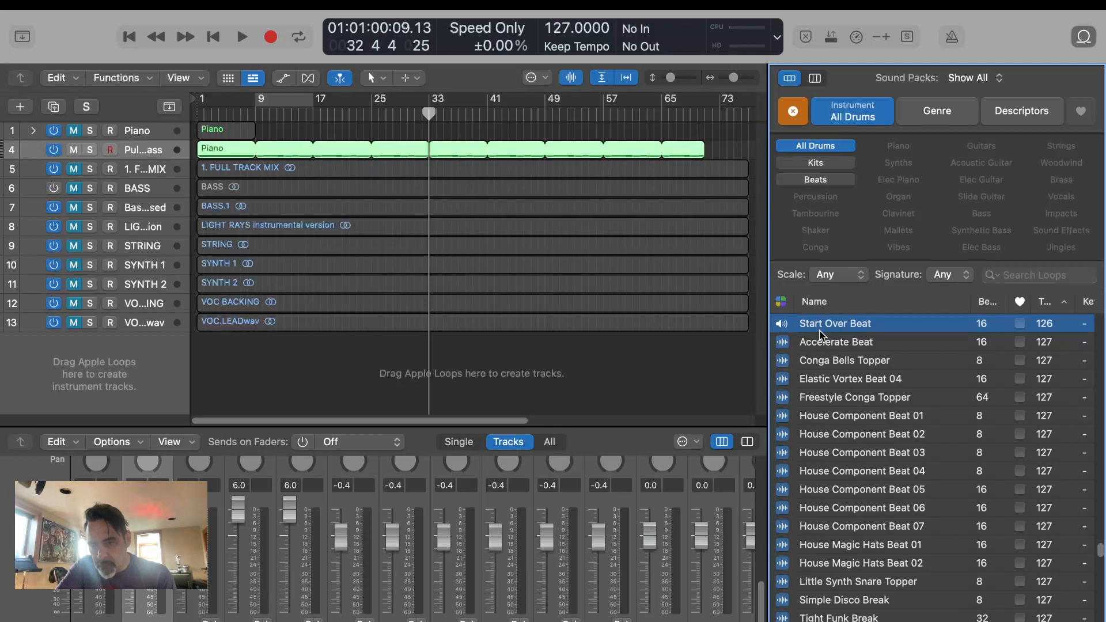
Add Start Over Beat at bar 1 on a new track below VOC.LEADwav and turn on looping for its region.
drag(704, 331, 196, 395)
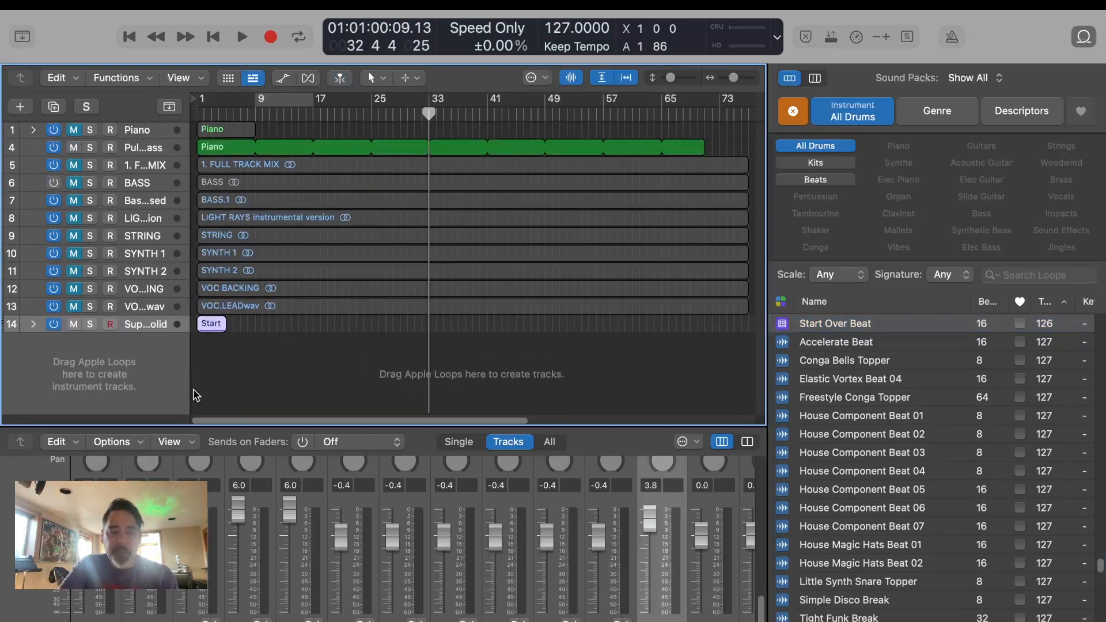
right_click(209, 321)
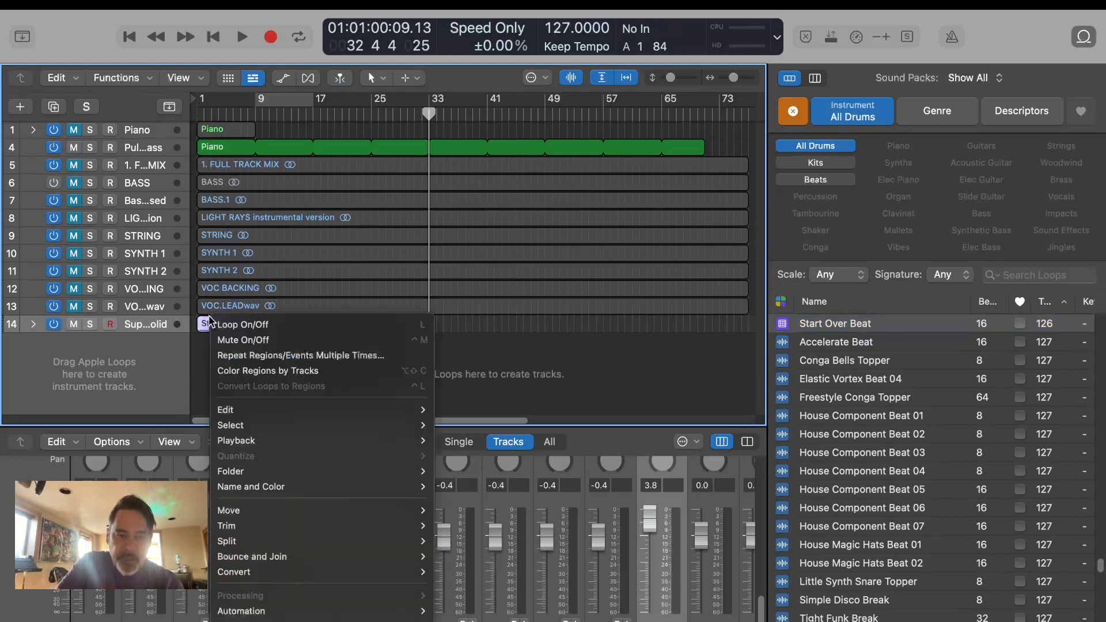
click(228, 318)
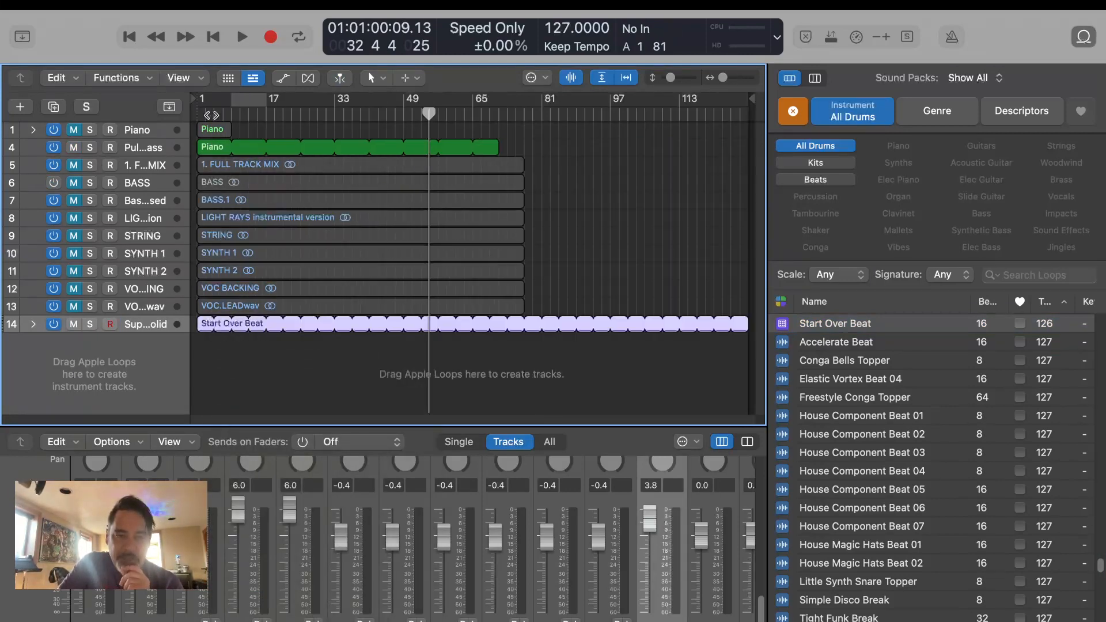
Play the arrangement from the beginning to hear the bass part together with the looped drum beat.
click(132, 39)
click(241, 37)
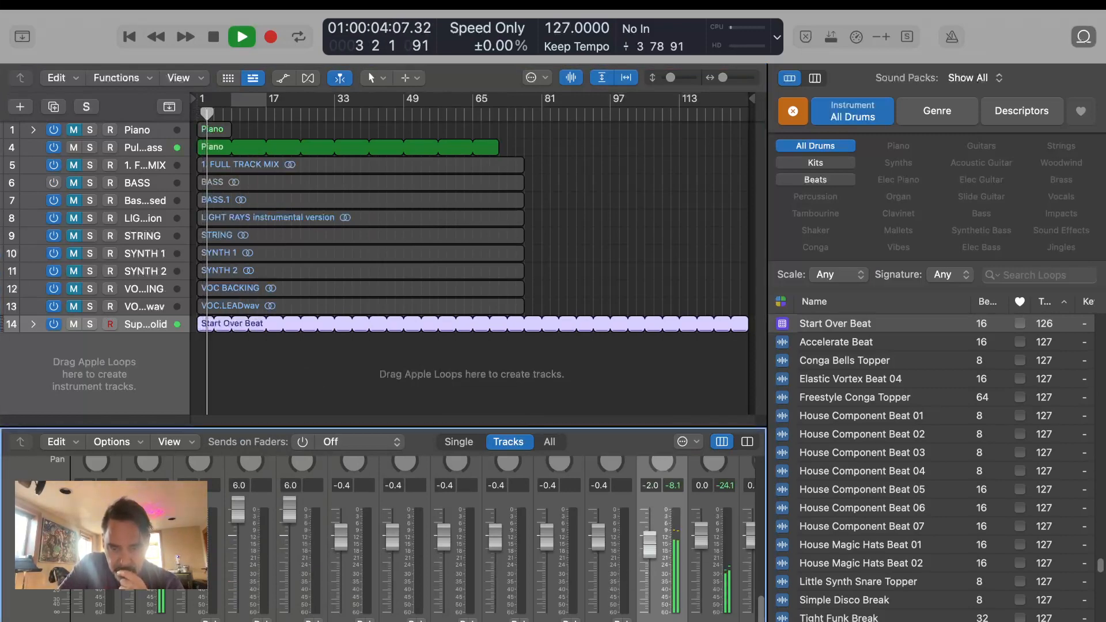
Open the Start Over Beat pattern in the Step Sequencer and solo its Super Solid track.
scroll(648, 572, up, 5)
scroll(648, 574, down, 5)
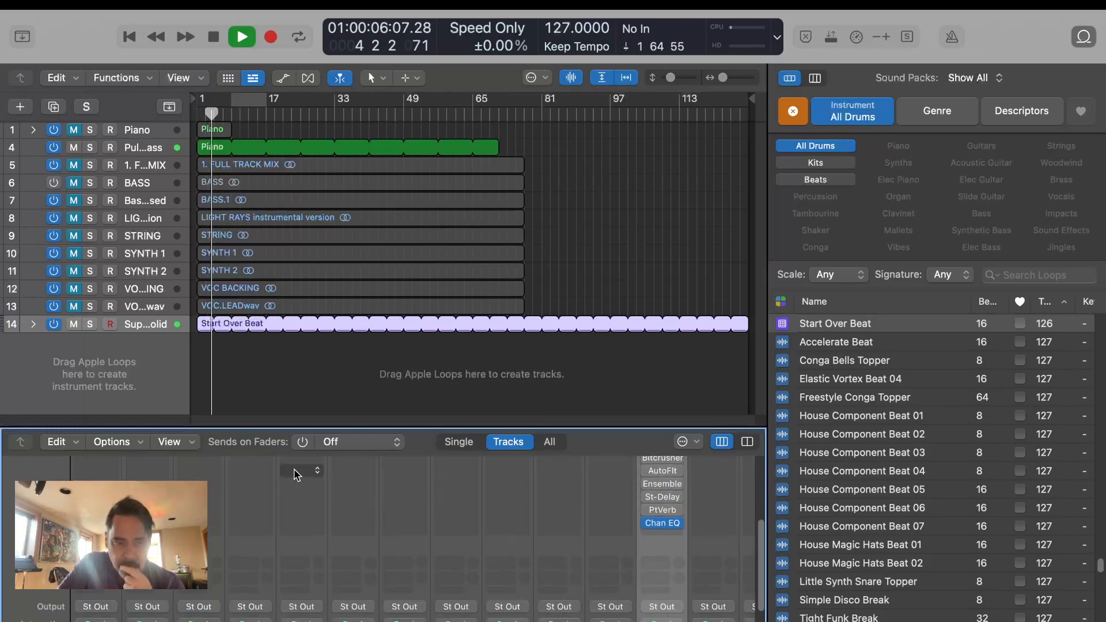
click(234, 354)
click(205, 323)
double_click(205, 323)
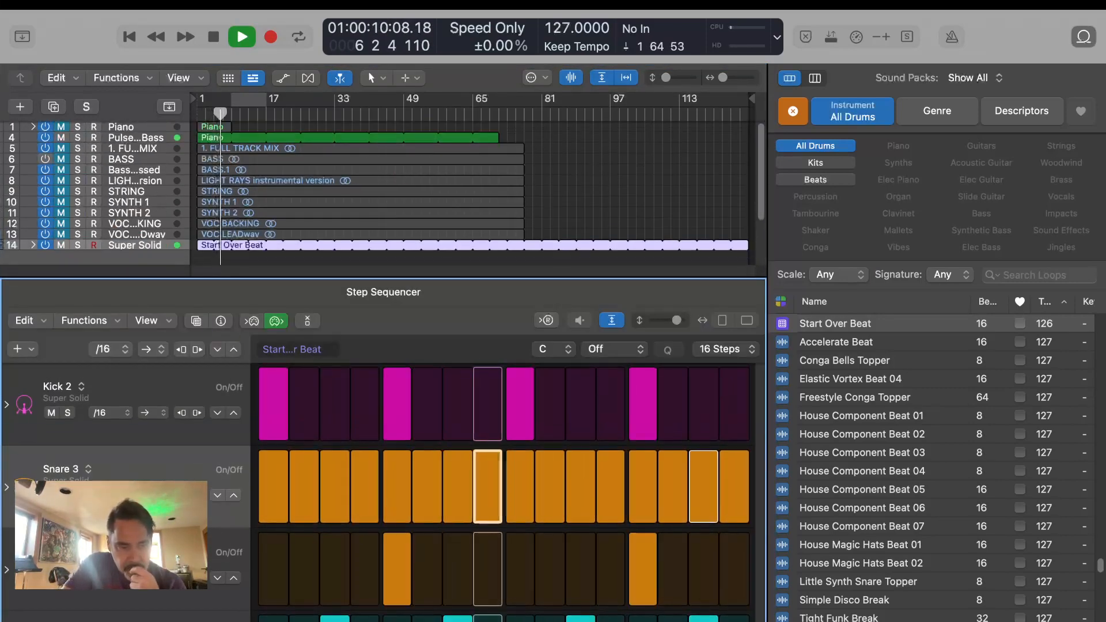
click(78, 245)
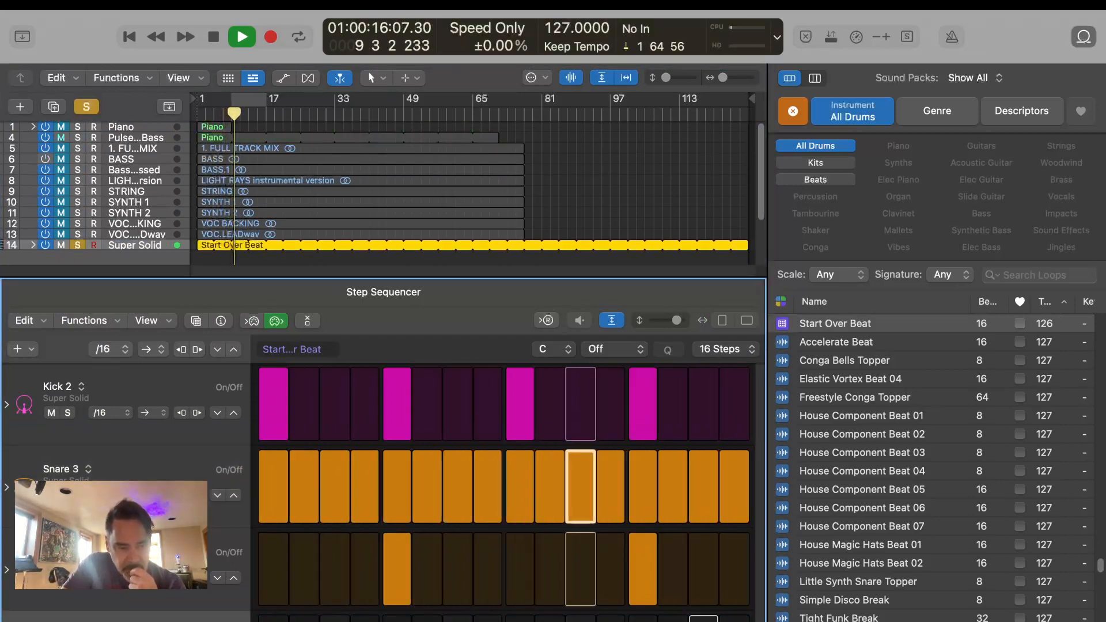
Audition the pattern's rows by muting them in turn, leave only the Snare 3 row muted, and clear the track solo.
click(51, 578)
click(51, 496)
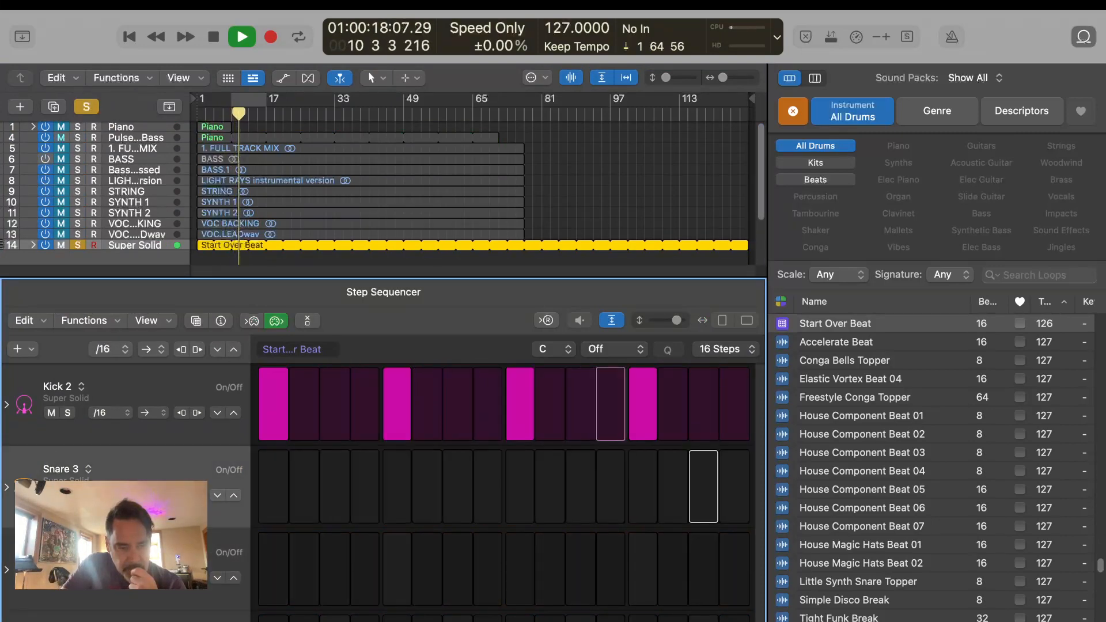
click(51, 413)
click(51, 496)
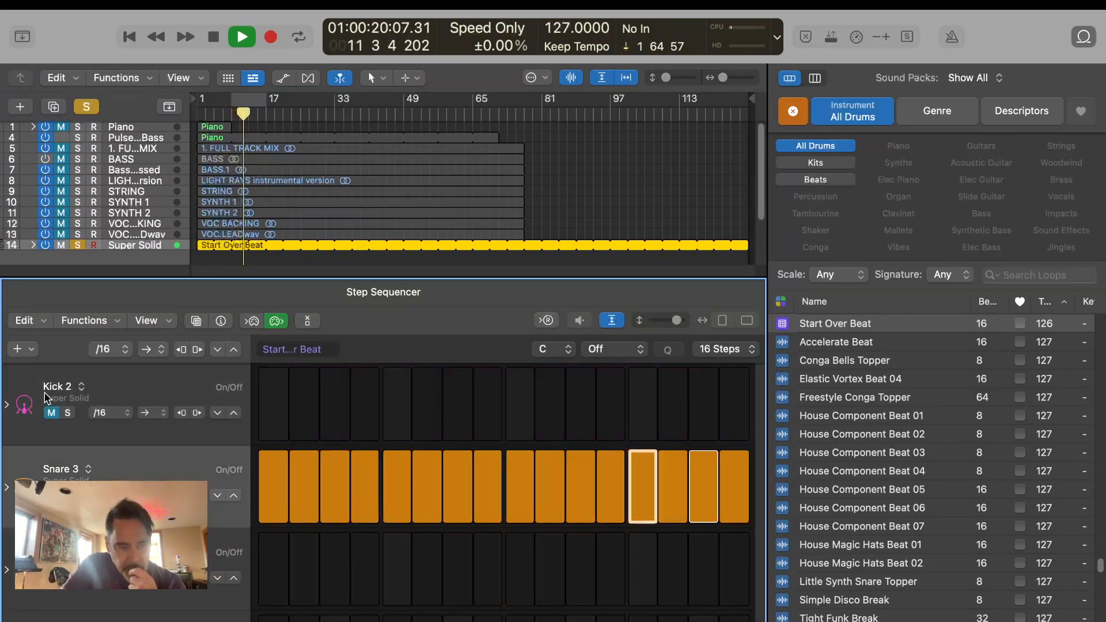
click(51, 495)
click(51, 413)
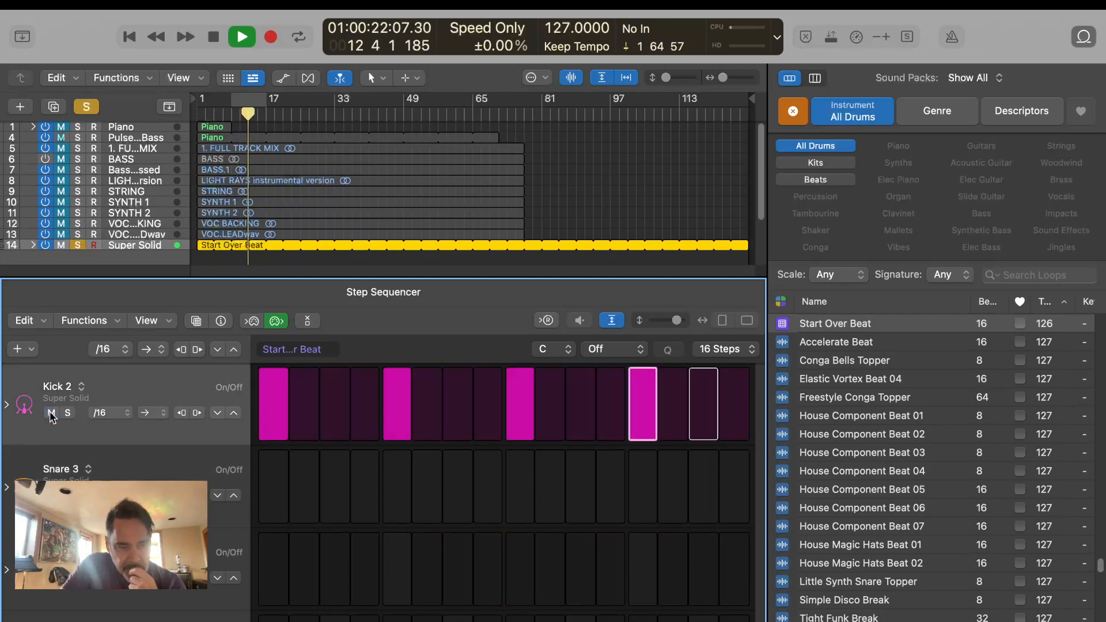
click(51, 577)
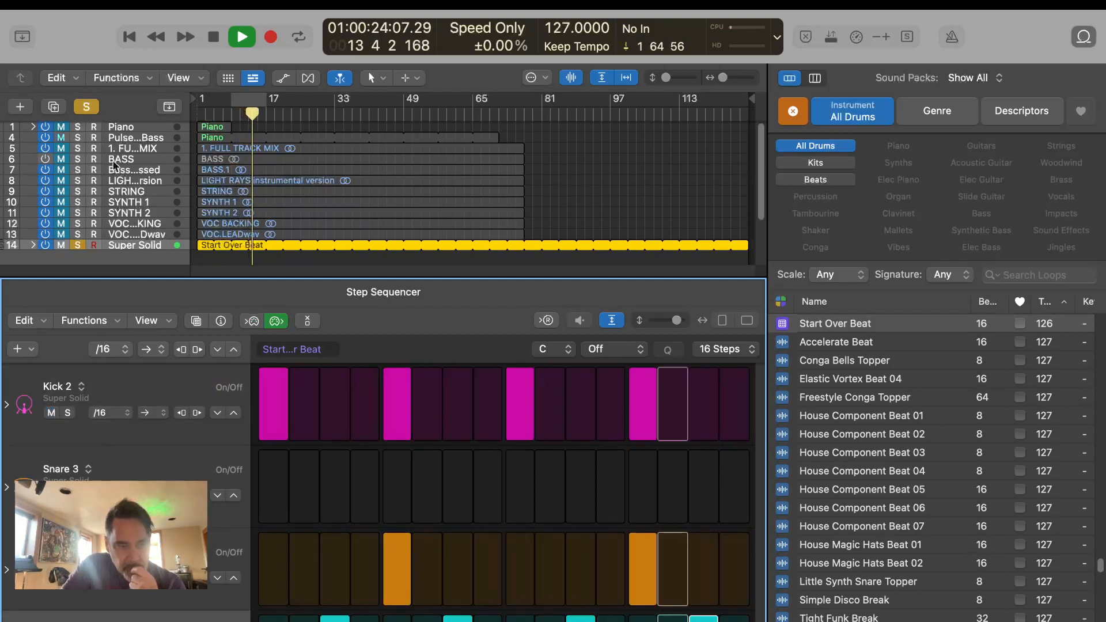
click(87, 107)
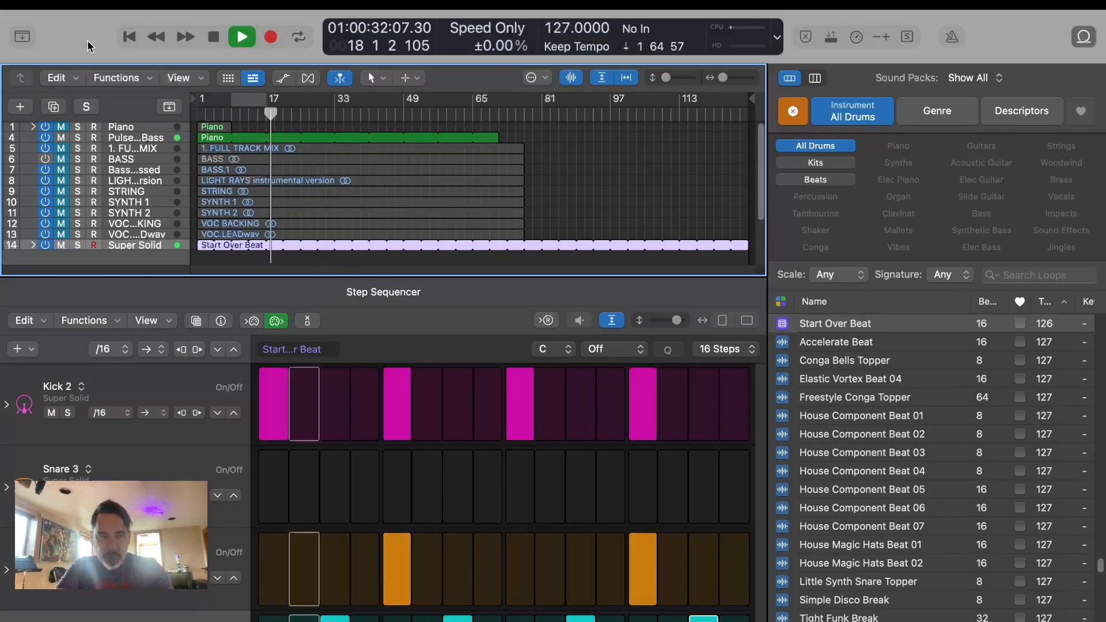
Close the Step Sequencer to give the tracks the full height and stop playback.
key(x)
key(x)
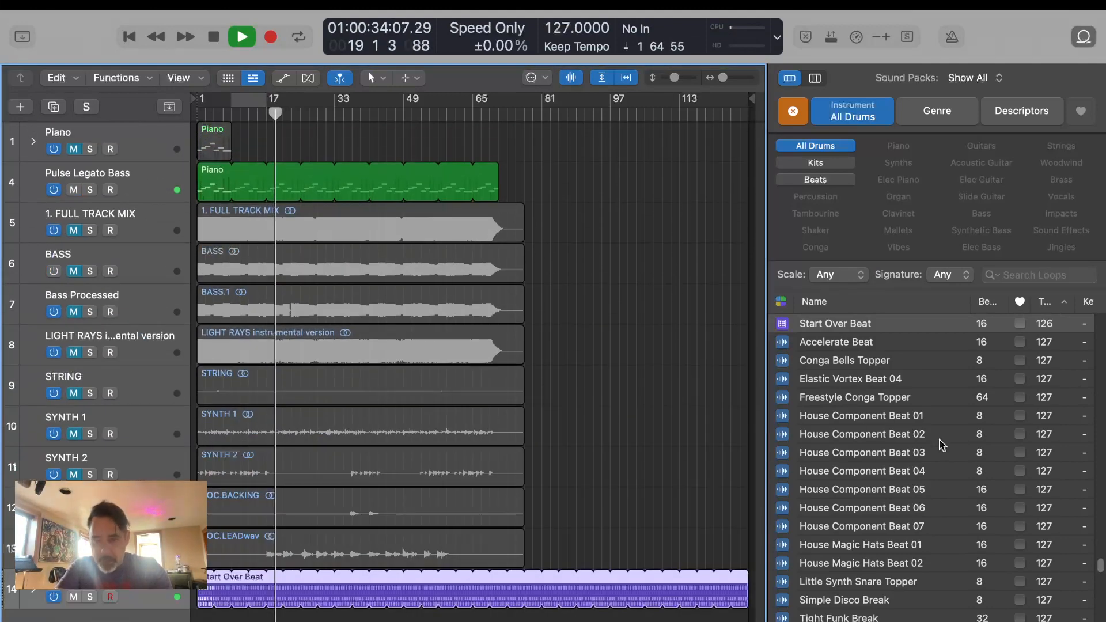
click(213, 37)
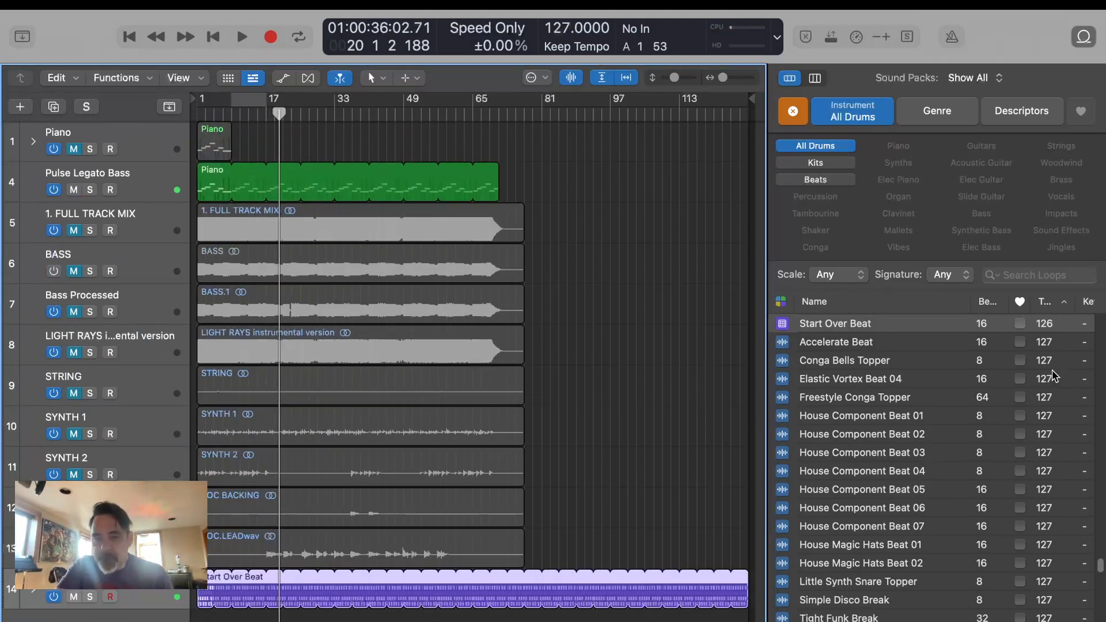
Preview the loops I Want More Beat, All The Time Beat, Tech House Beat 01, Sudden Revelations Kick and Sky High Drift Hi-Hat.
scroll(1016, 512, up, 3)
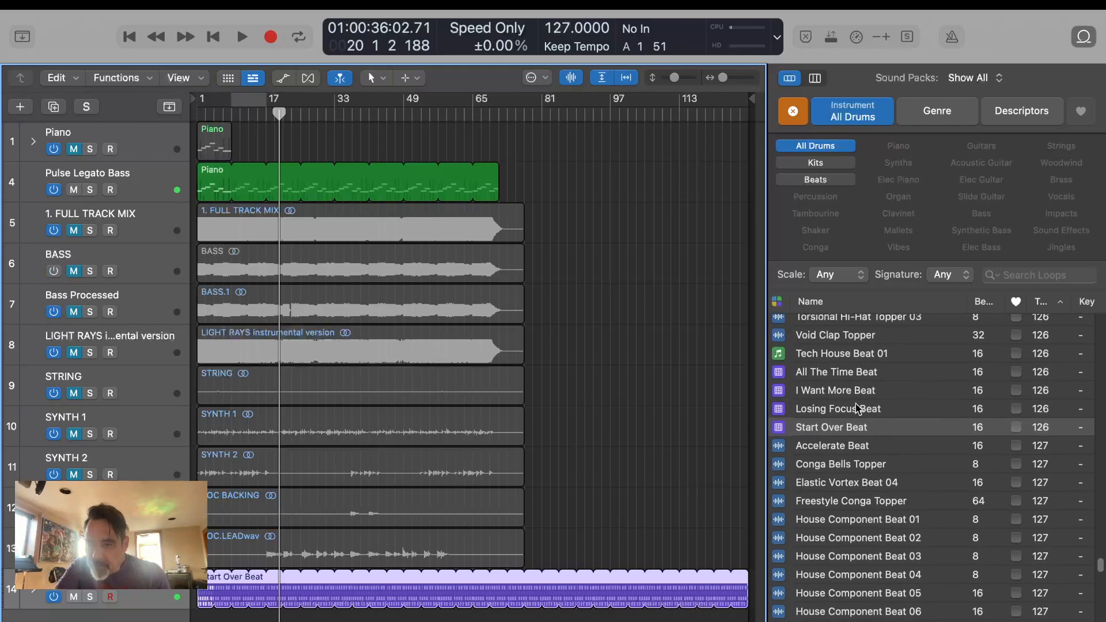
click(853, 391)
click(836, 373)
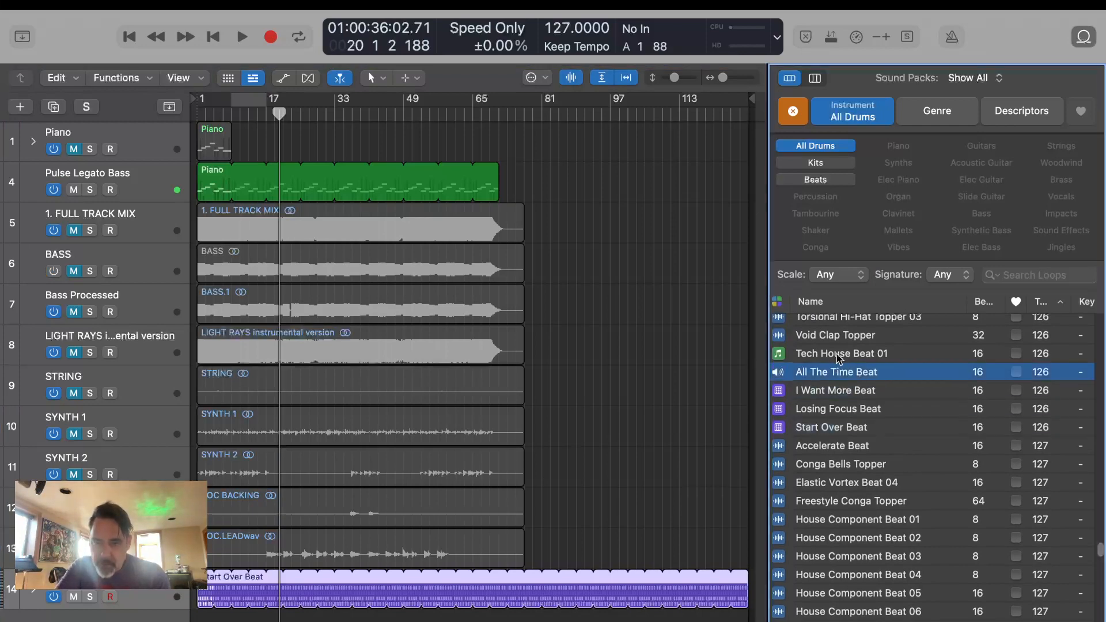
click(836, 352)
scroll(838, 397, up, 8)
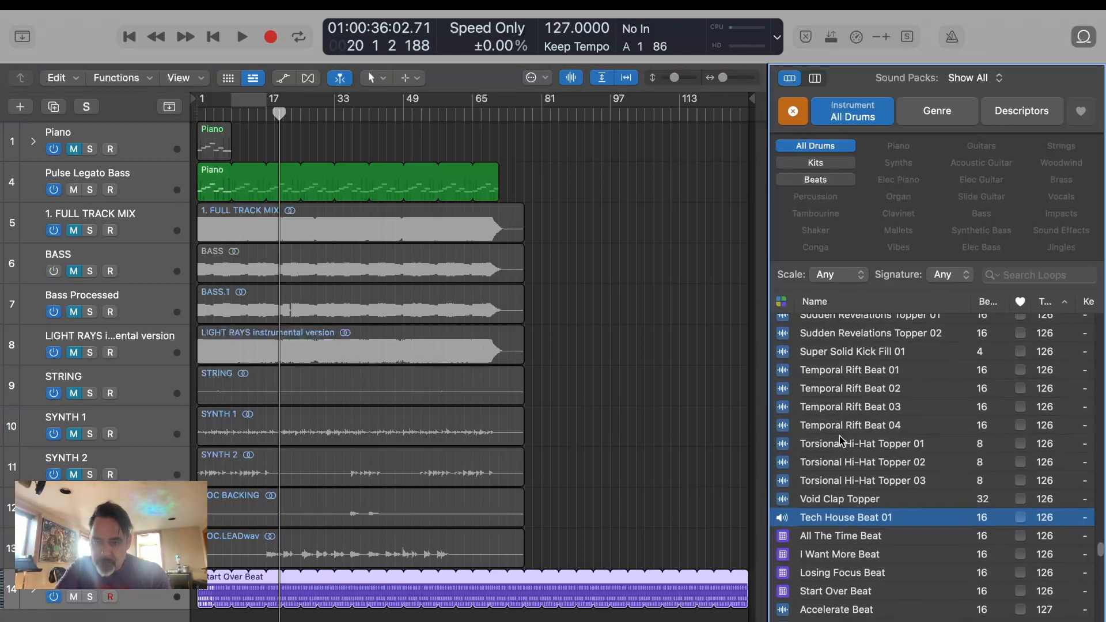
click(840, 369)
scroll(841, 371, up, 5)
click(841, 372)
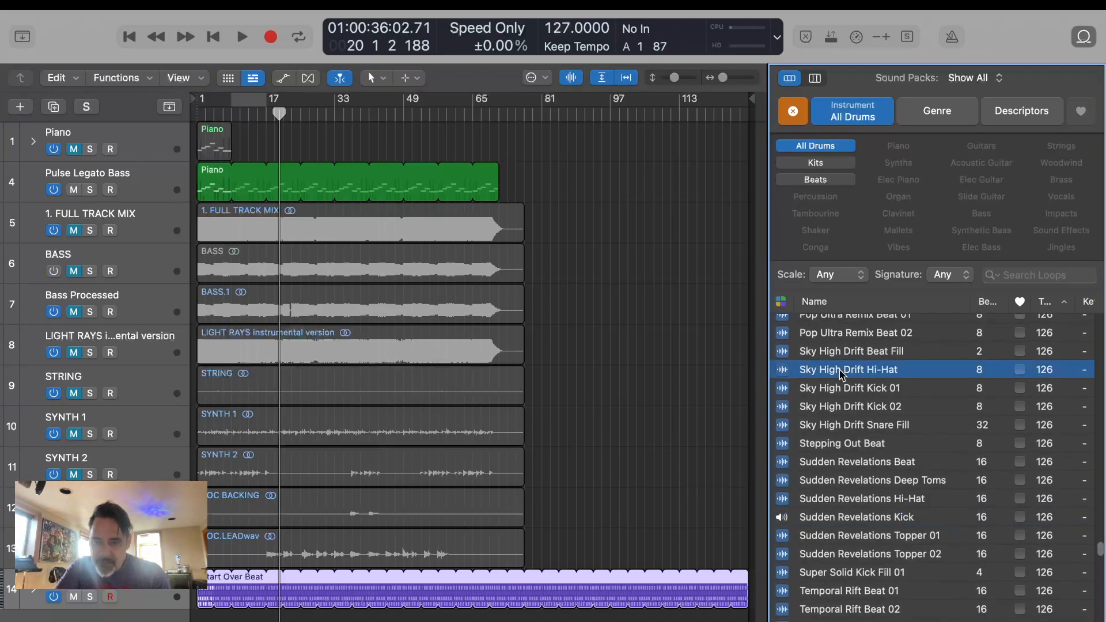
Preview the loops Sky High Drift Beat Fill, Noise Dive FX and Molten Drops Beat 01.
scroll(841, 372, up, 5)
click(815, 485)
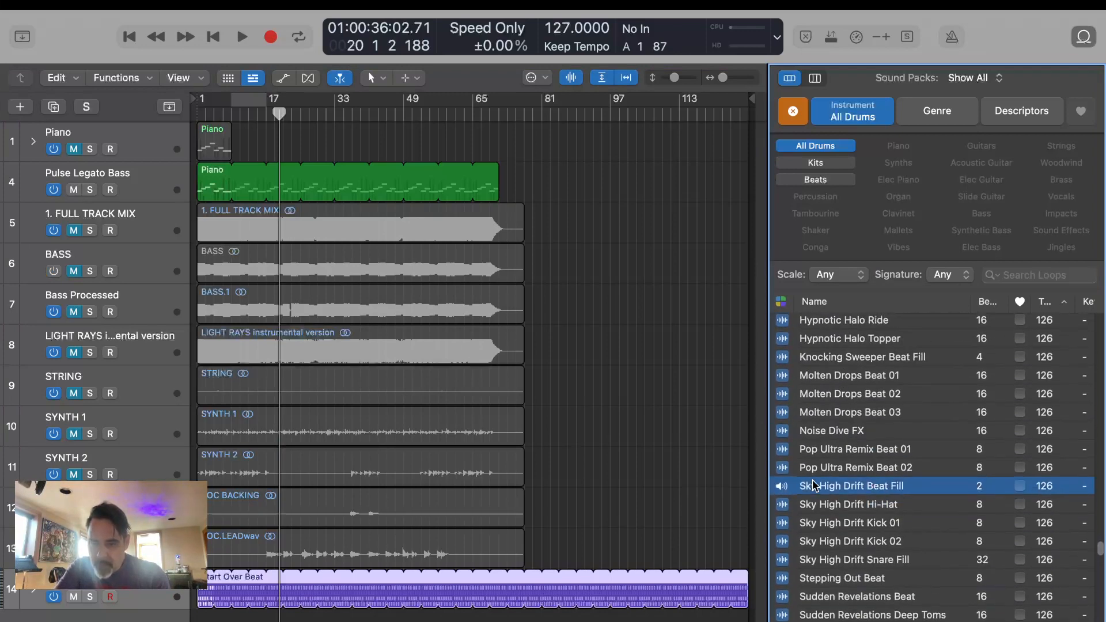
scroll(815, 485, up, 1)
click(832, 452)
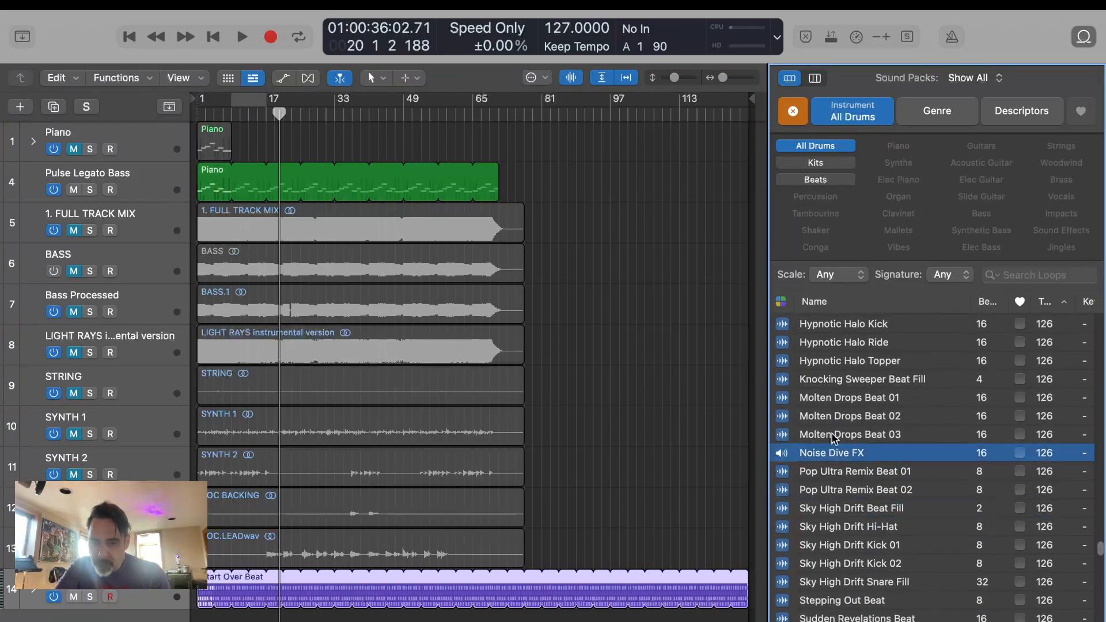
click(832, 397)
scroll(832, 398, up, 3)
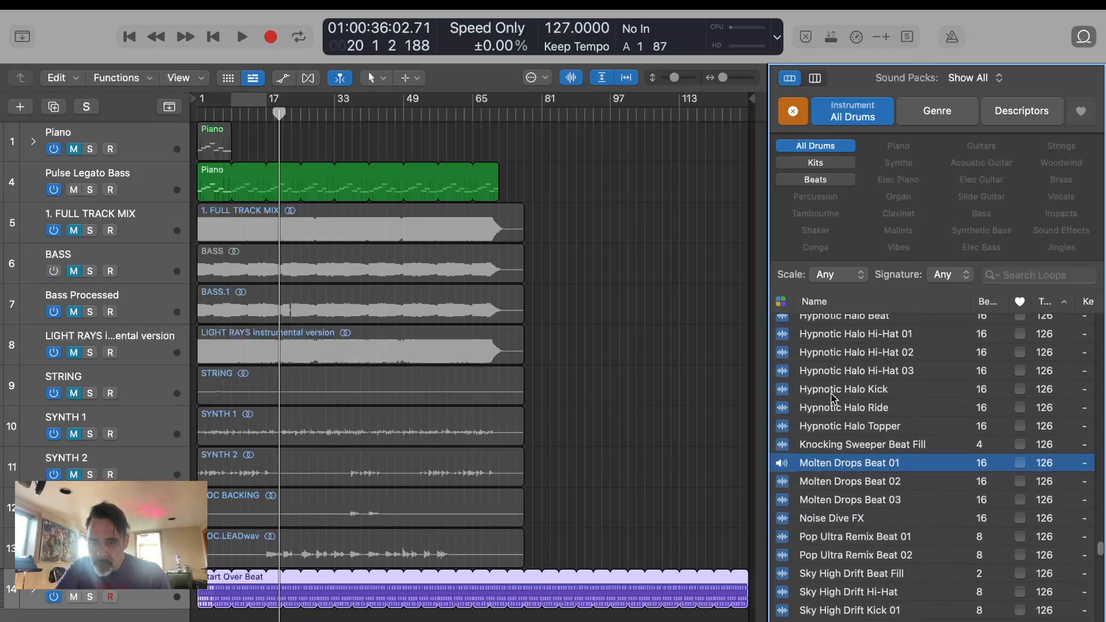
Preview several Hypnotic Halo loops, including Hypnotic Halo Kick and Hypnotic Halo Beat.
click(832, 389)
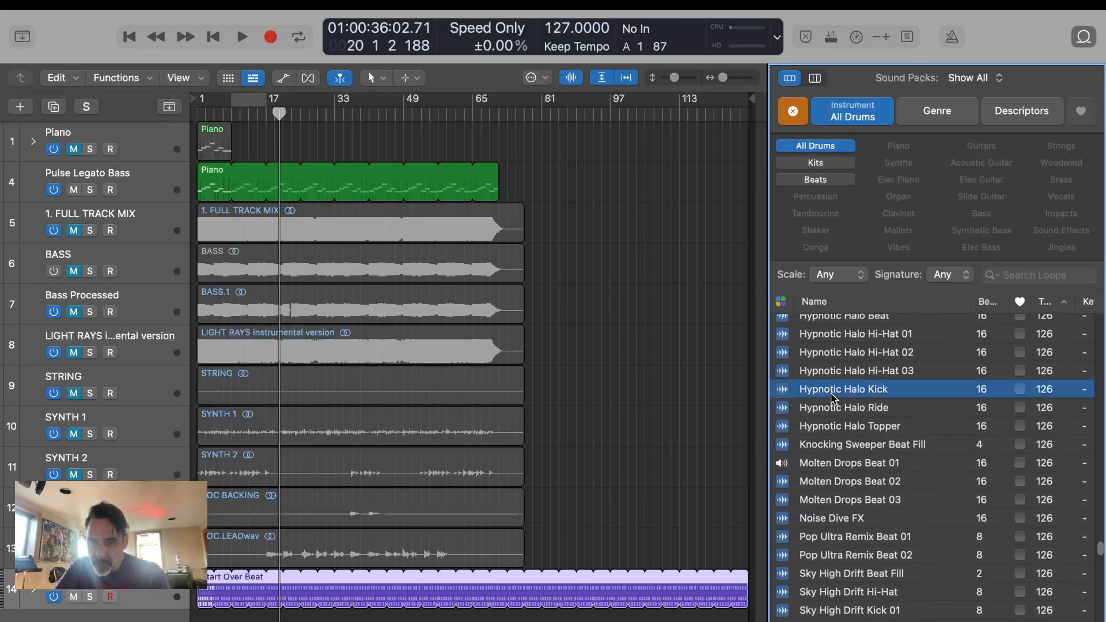
scroll(846, 338, up, 1)
click(847, 338)
scroll(839, 325, up, 1)
click(840, 325)
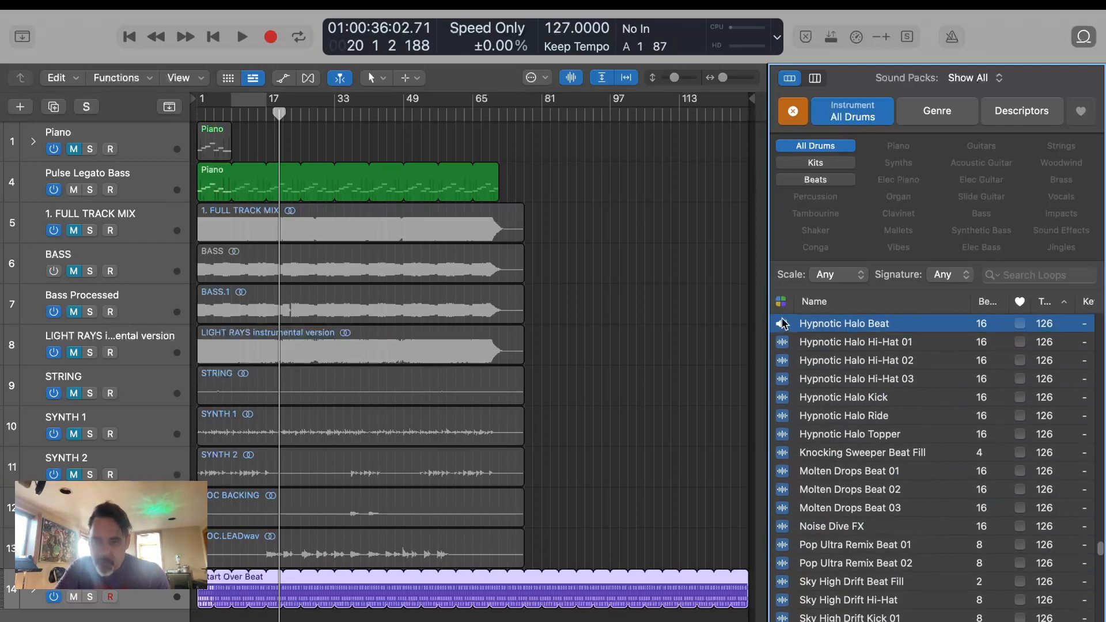
Add Hypnotic Halo Beat at bar 1 on a new track below Start Over Beat and turn on looping for its region.
drag(783, 324, 205, 592)
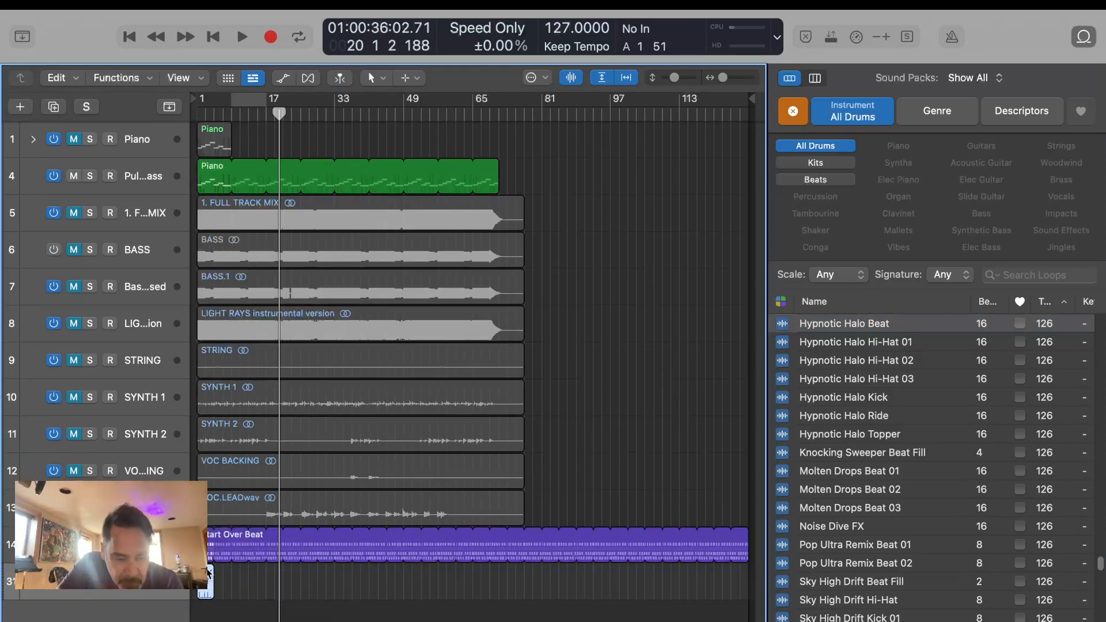
right_click(208, 572)
click(231, 368)
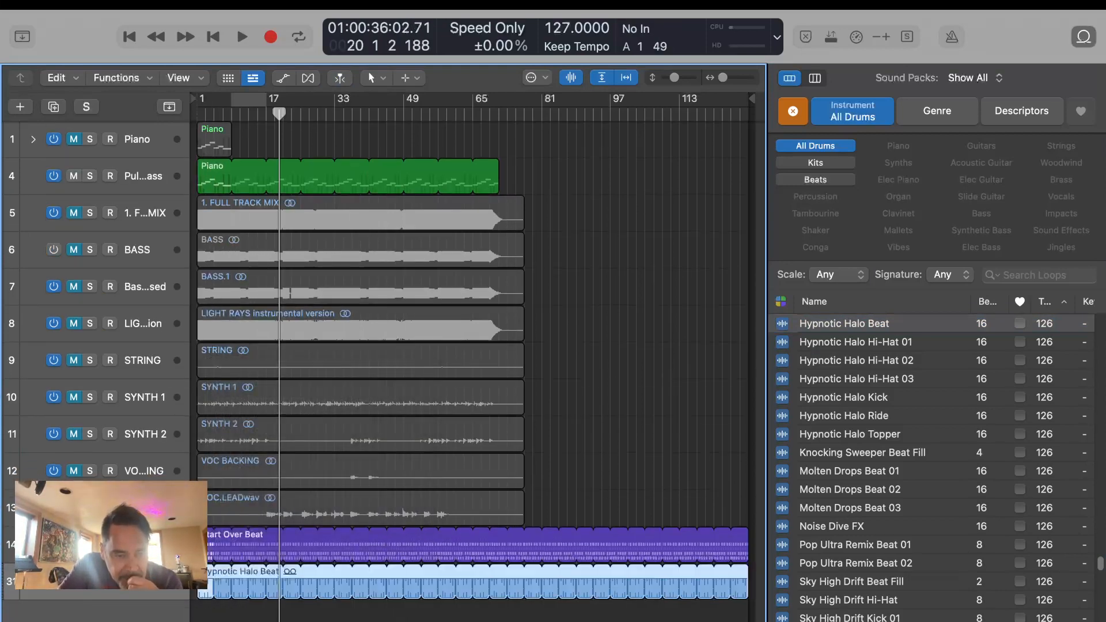
Play the Start Over Beat and Hypnotic Halo Beat loops soloed together, and clear the solo to bring back the bass.
key(ctrl+s)
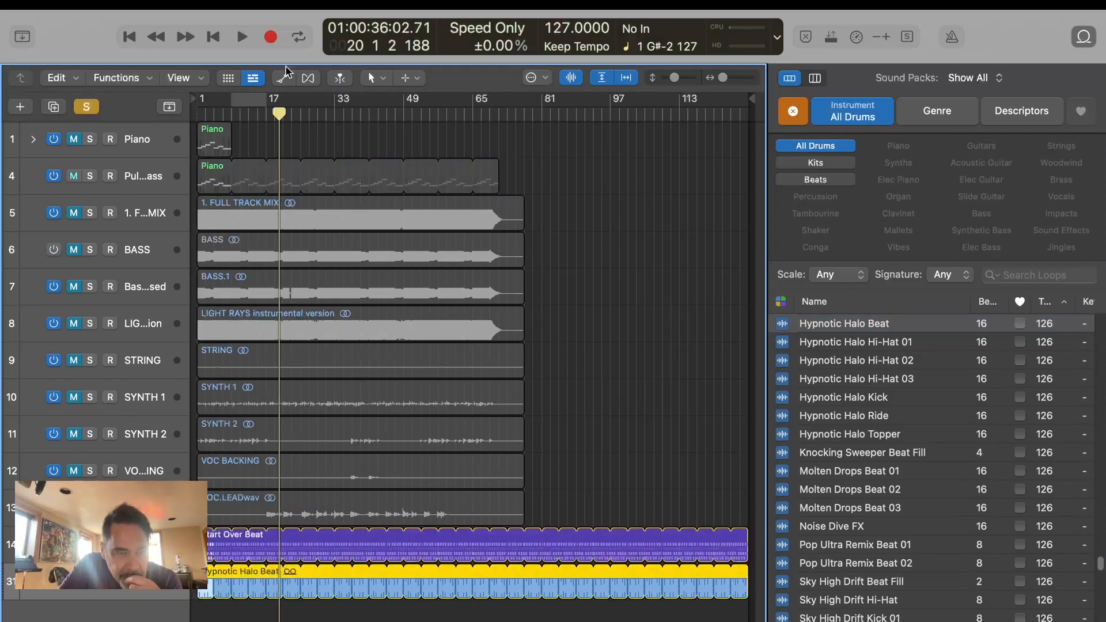
click(246, 32)
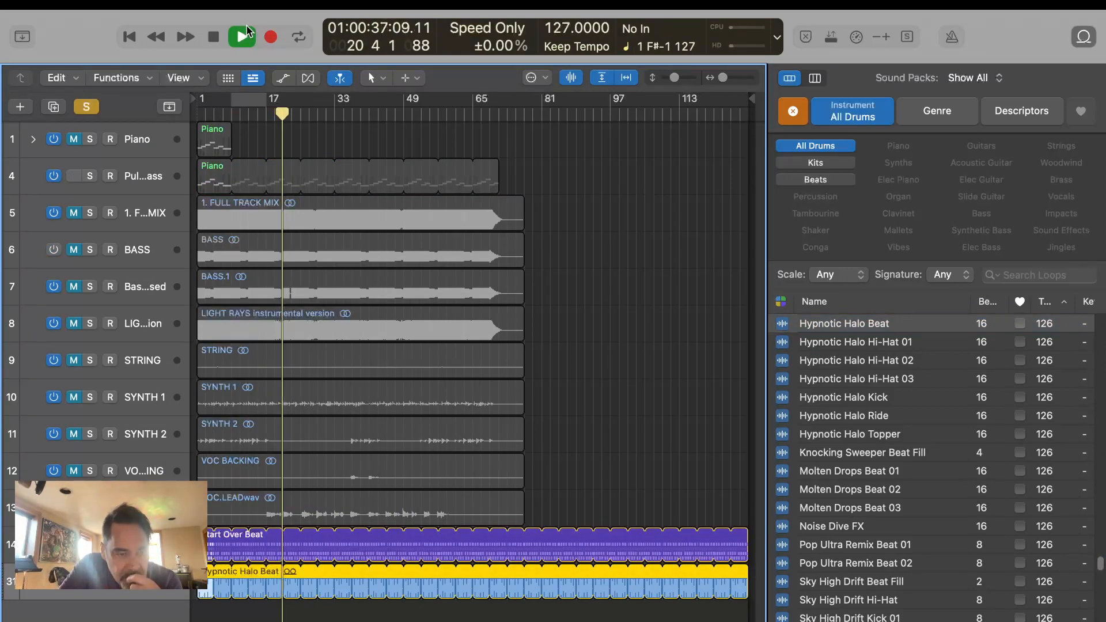
click(85, 107)
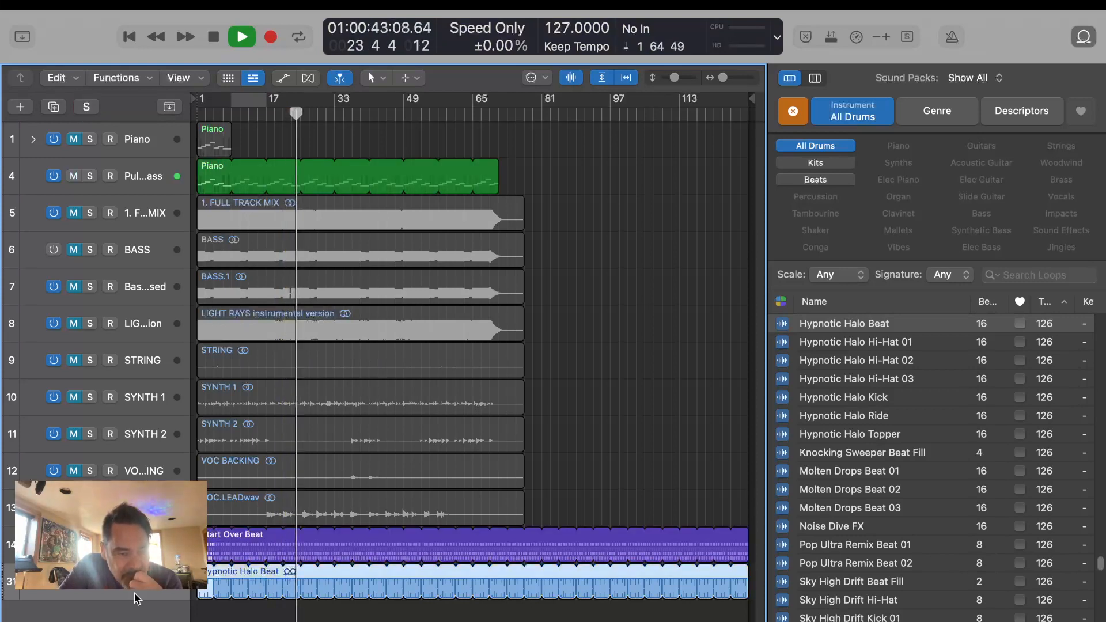
Compare the two drum loops against the bass by muting each in turn, and leave Start Over Beat muted.
key(ctrl+m)
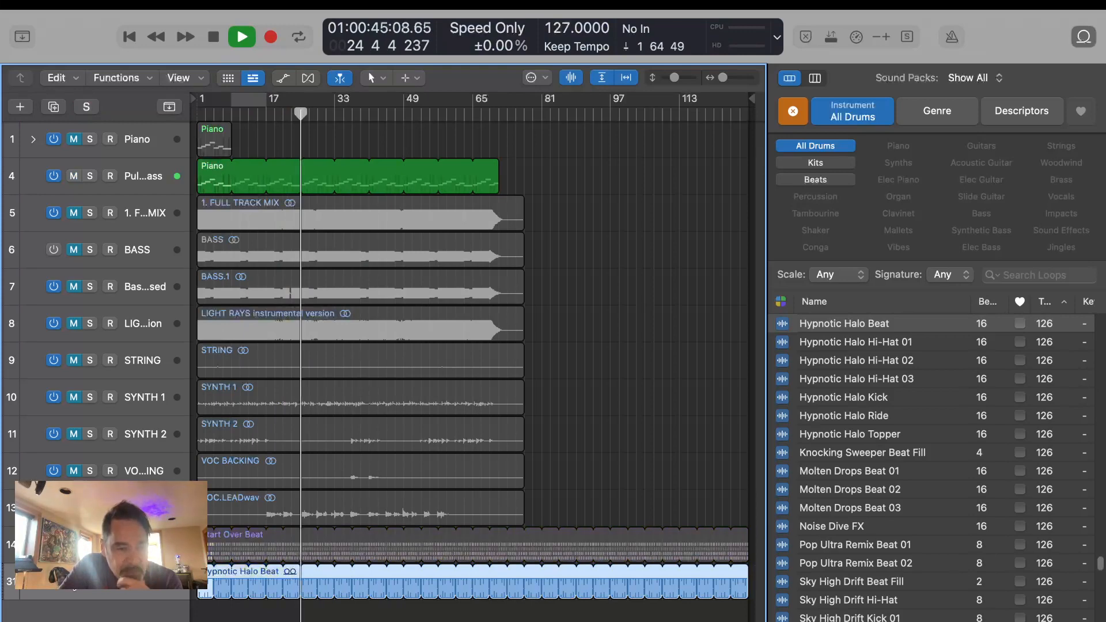
key(ctrl+m)
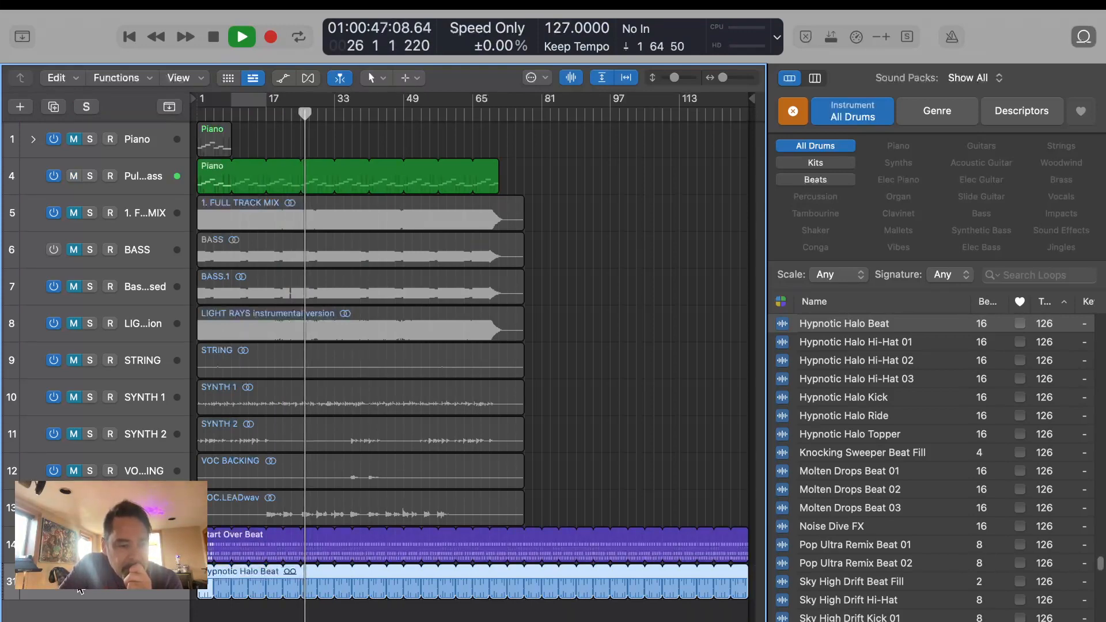
key(ctrl+m)
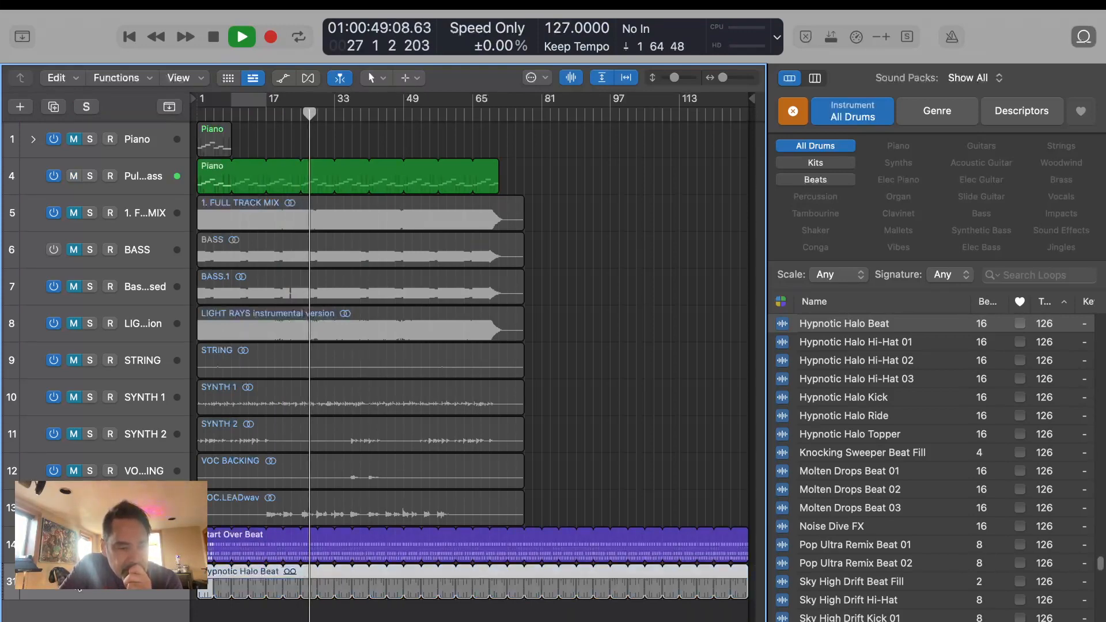
key(ctrl+m)
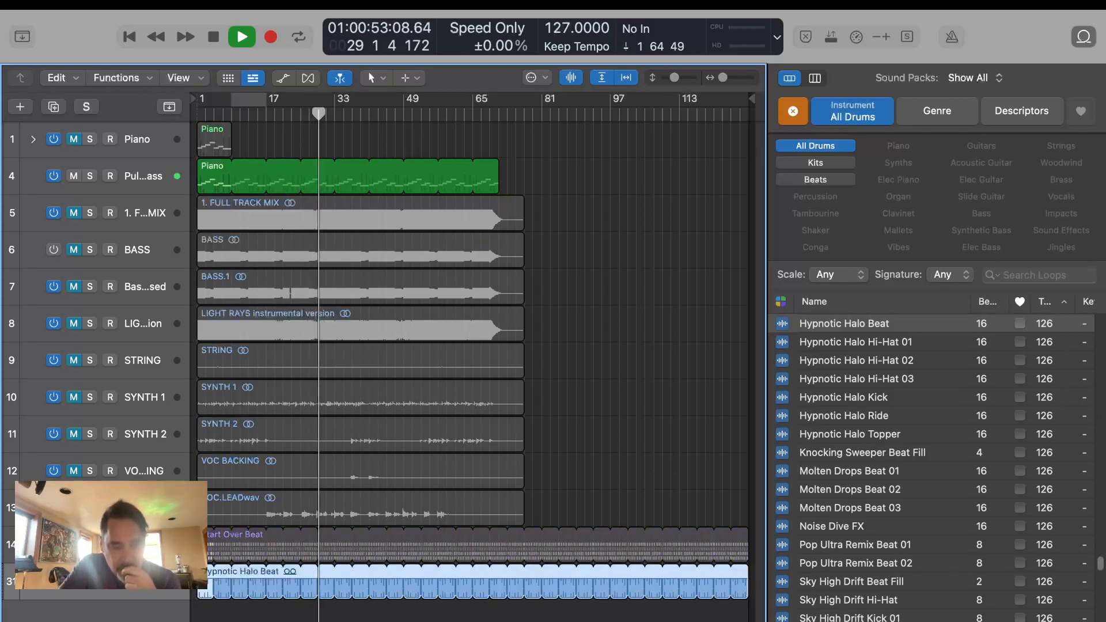
Open the Mixer and give its channel strips more room by hiding the Loop Browser and enlarging the Mixer pane.
key(x)
key(super+Up)
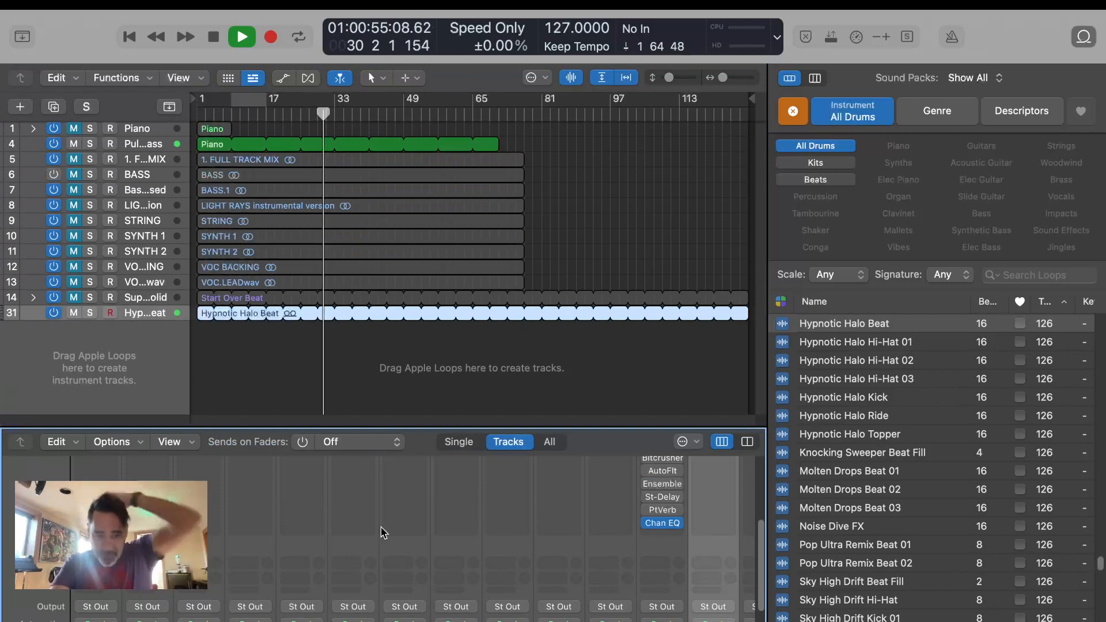
scroll(381, 531, down, 1)
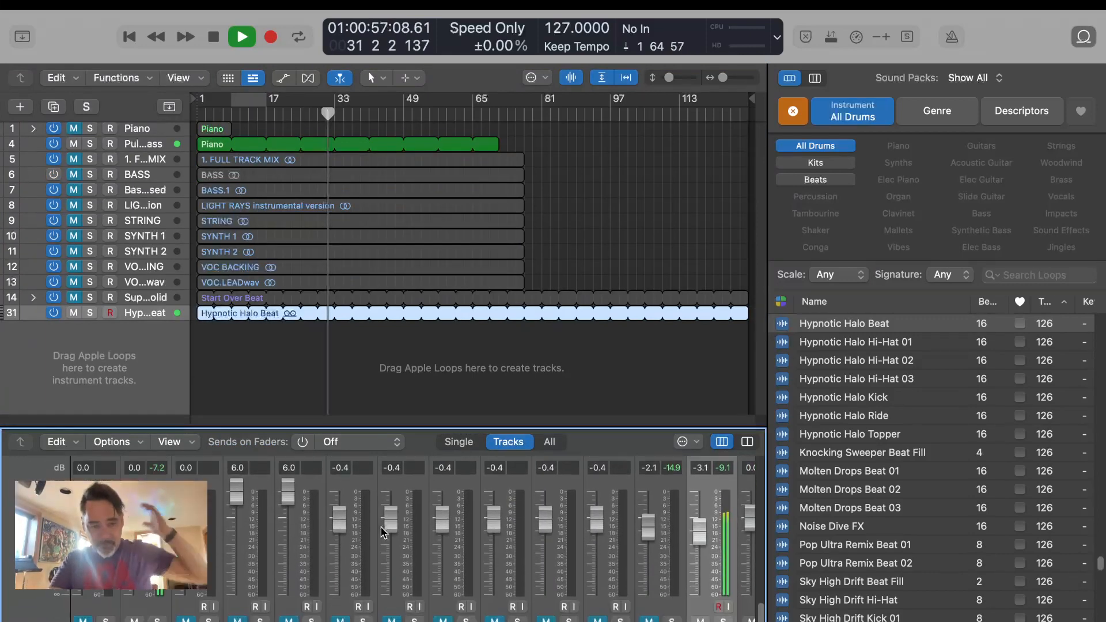
scroll(381, 531, up, 3)
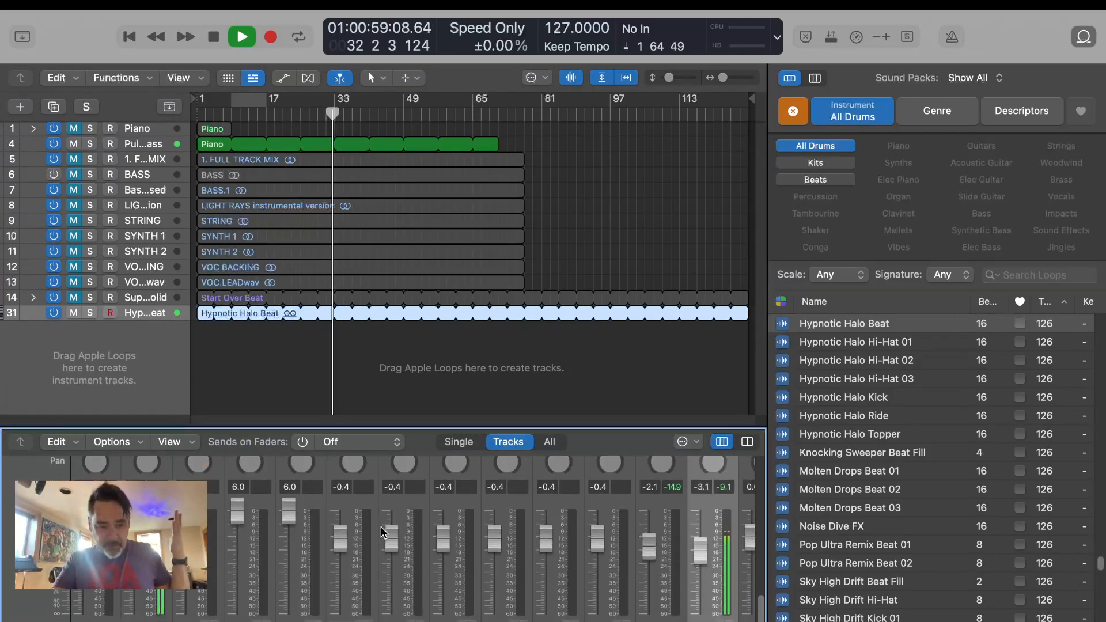
scroll(668, 559, up, 8)
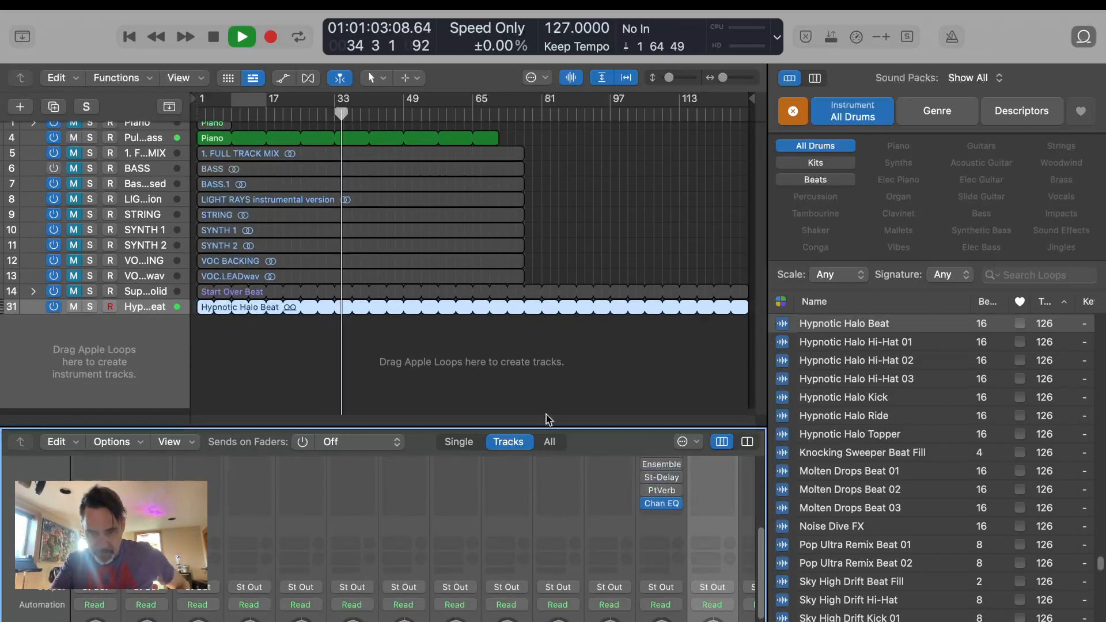
scroll(554, 555, down, 2)
scroll(554, 555, down, 10)
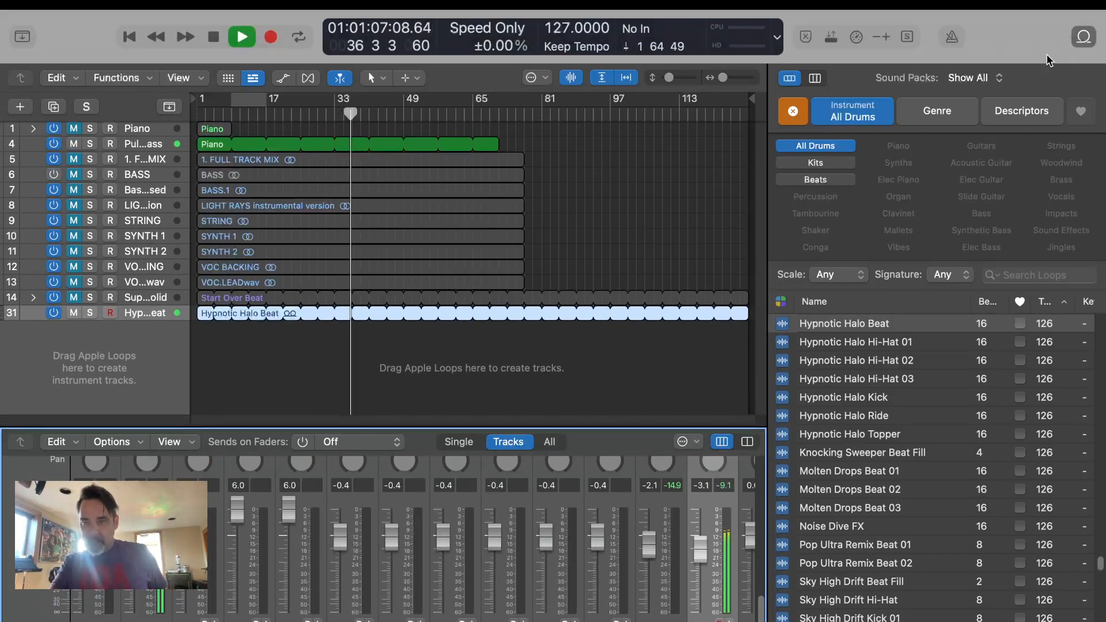
click(1083, 37)
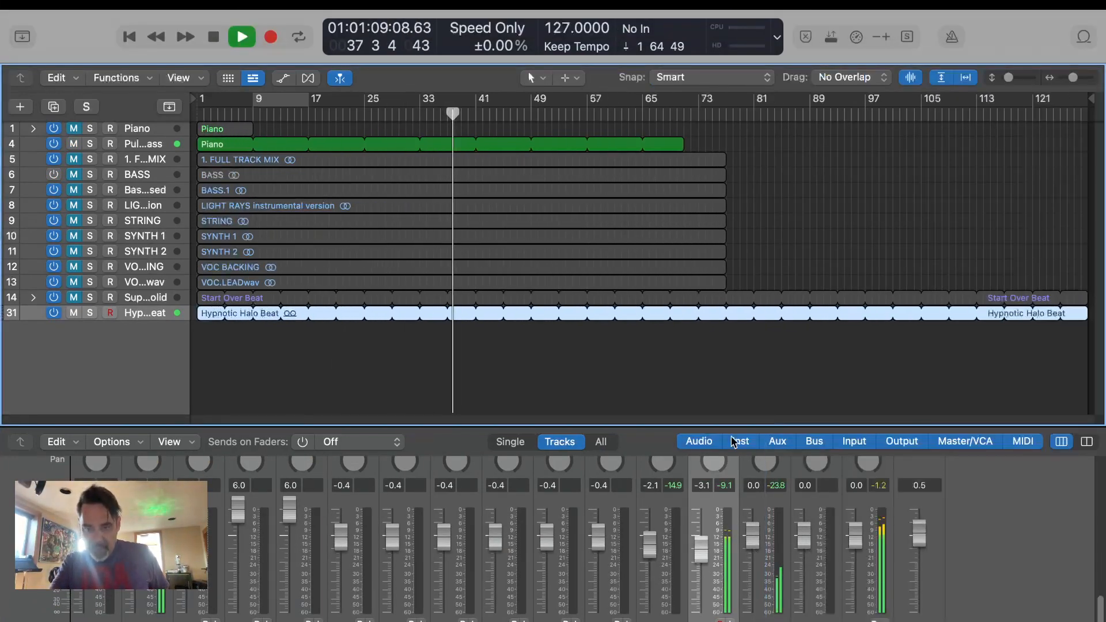
drag(730, 426, 730, 364)
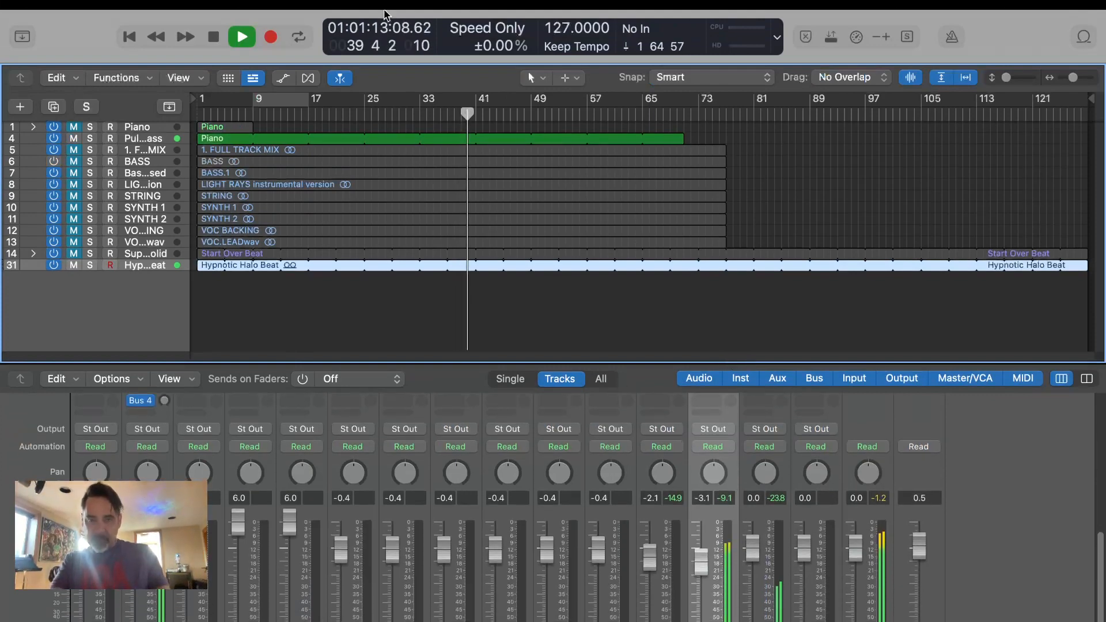
Show the Inspector alongside the tracks with Hypnotic Halo Beat still selected.
click(360, 17)
click(363, 17)
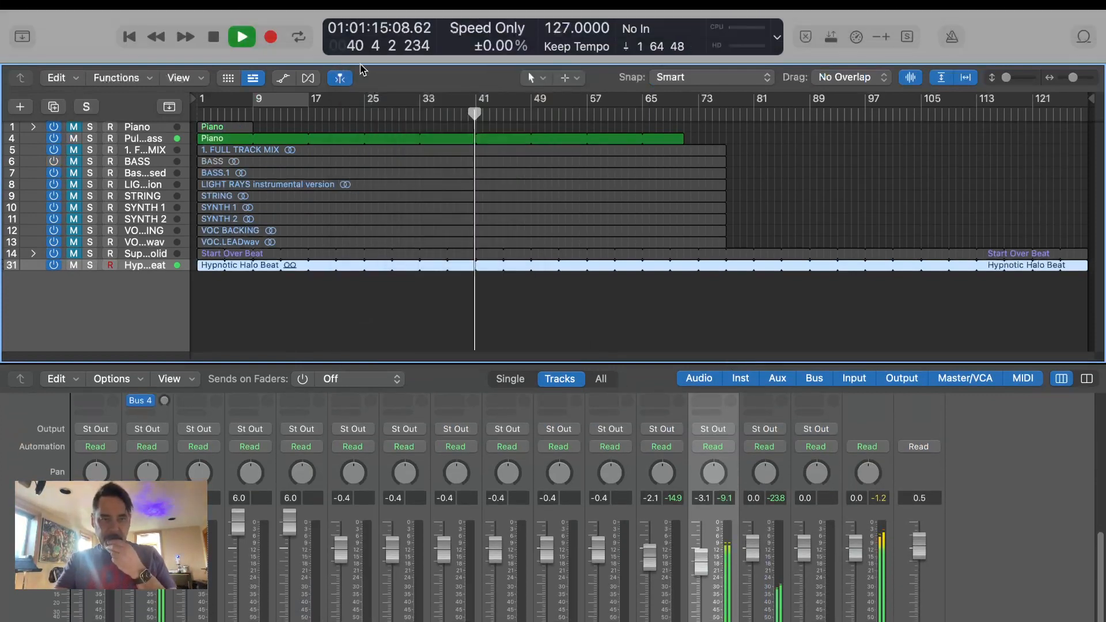
click(358, 16)
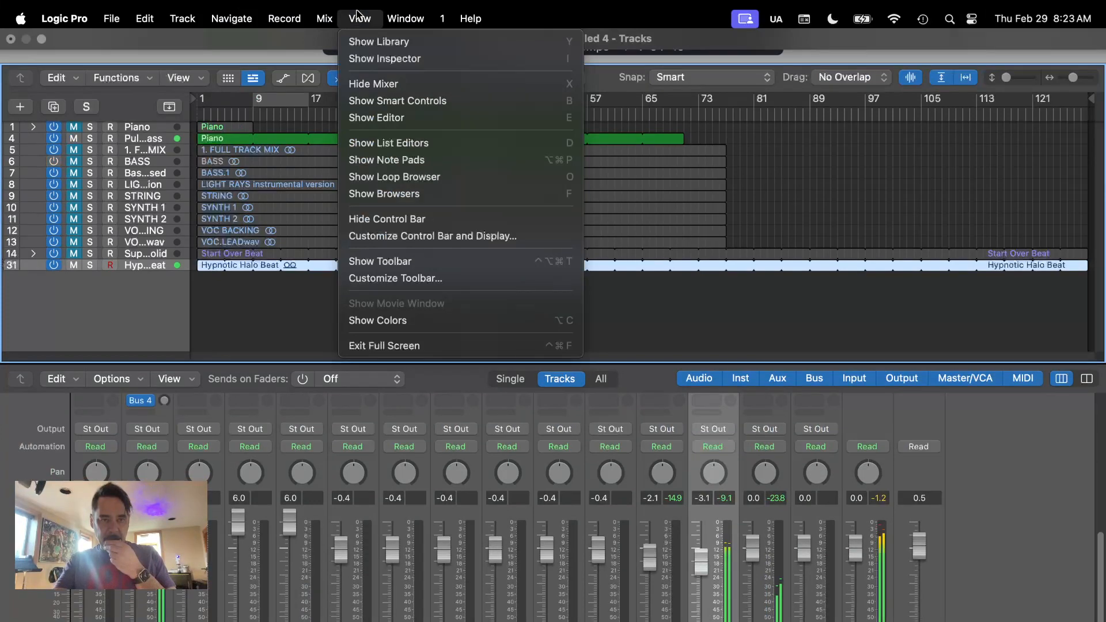
click(361, 60)
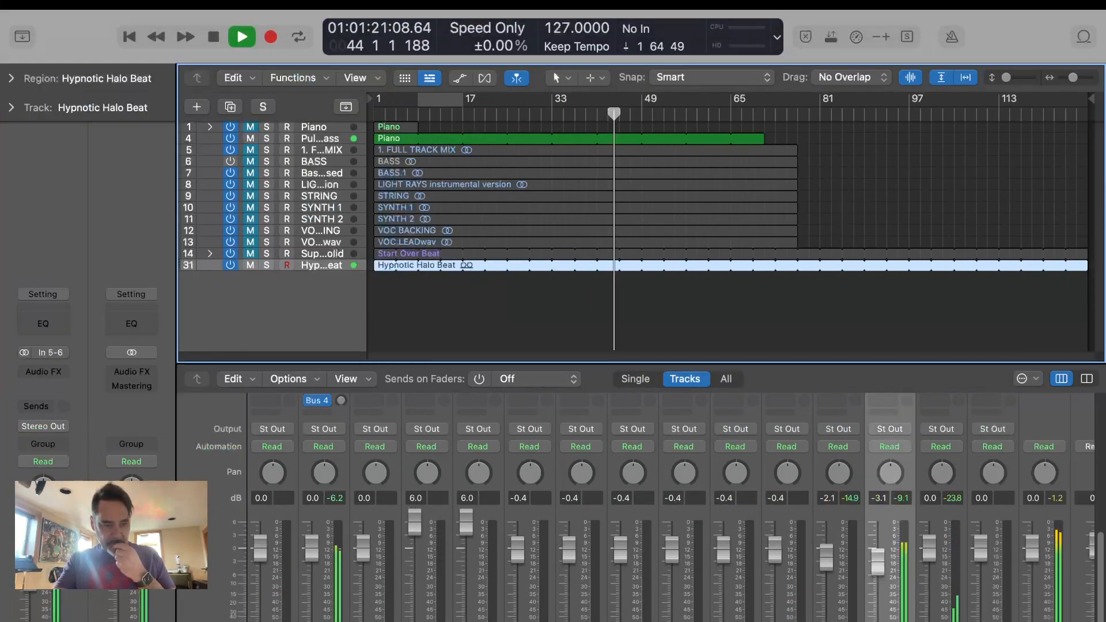
Insert a Flanger in the first Audio FX slot of the Hypnotic Halo Beat channel strip.
click(66, 371)
mouse_move(67, 372)
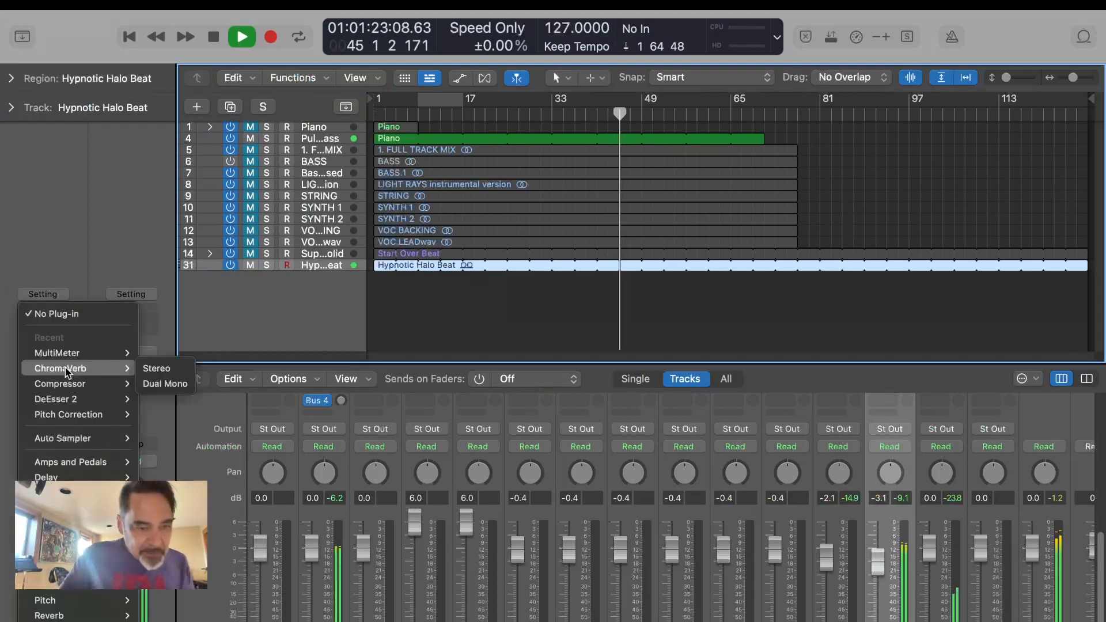
mouse_move(63, 507)
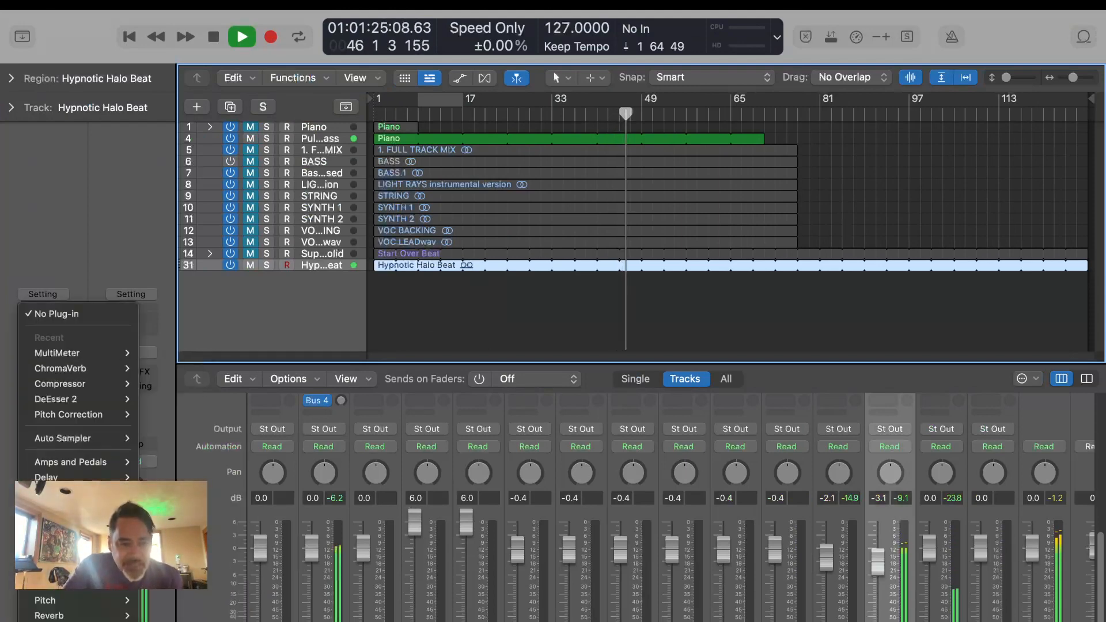
mouse_move(63, 569)
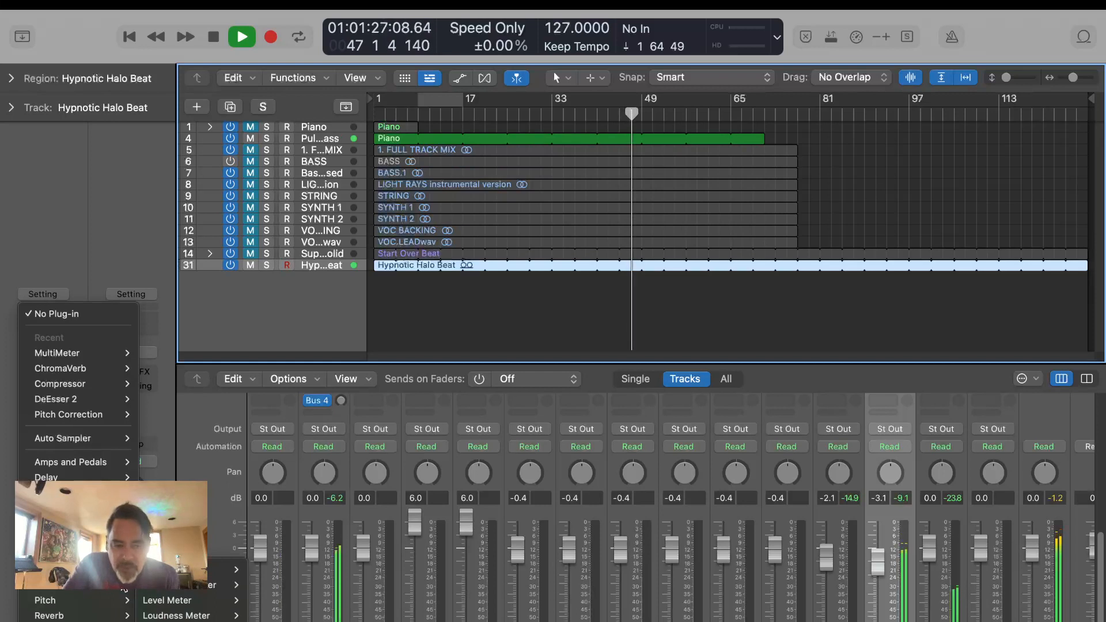
mouse_move(233, 605)
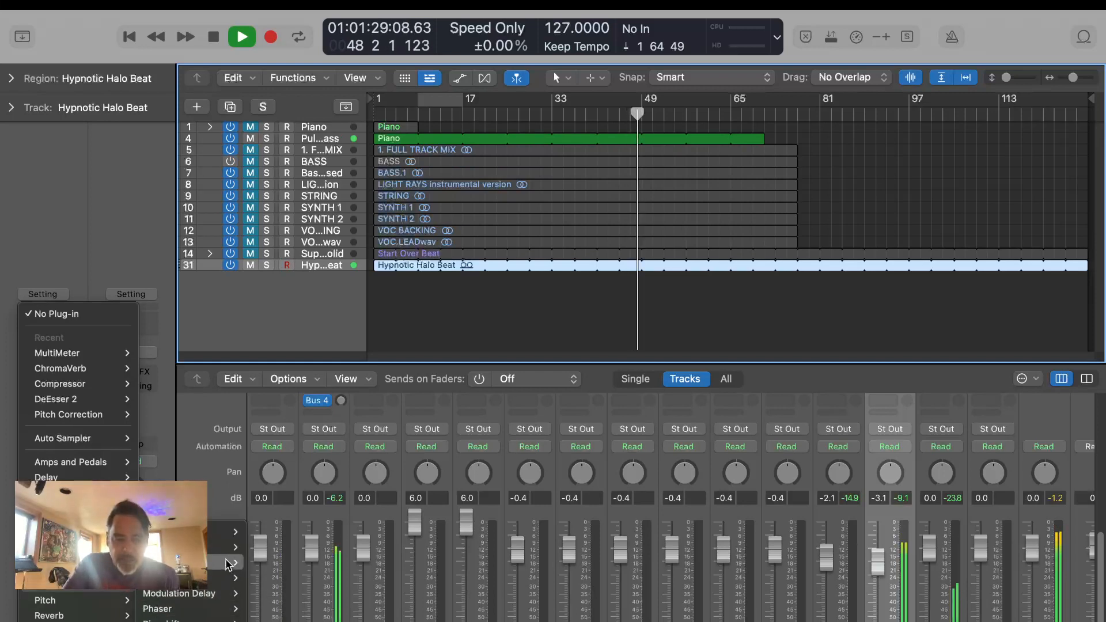
mouse_move(173, 578)
click(265, 563)
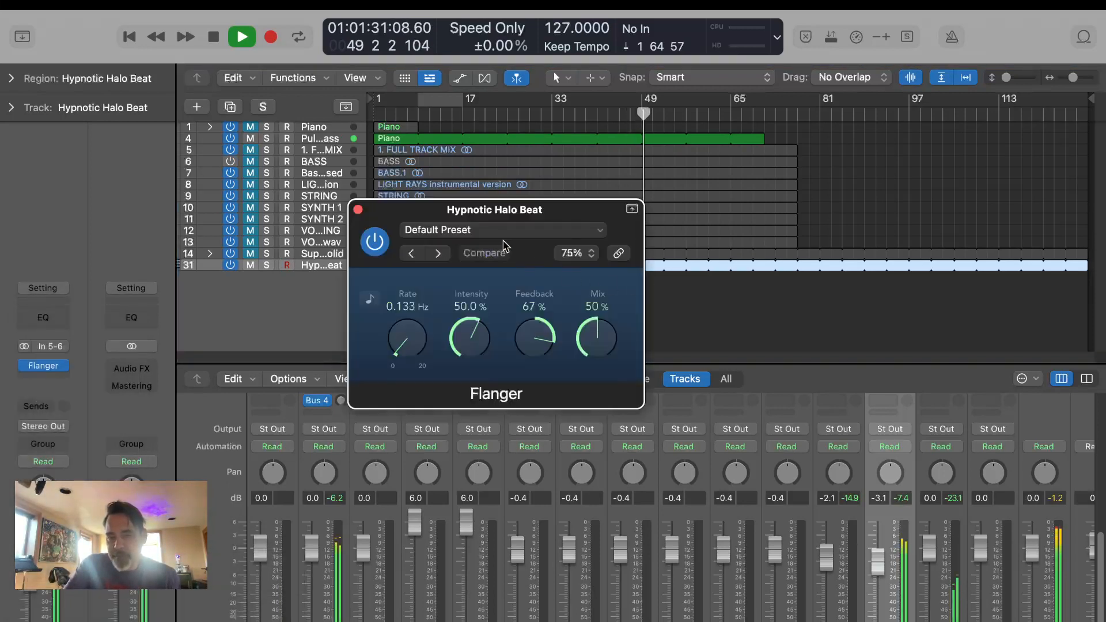
Load the Easy Flange preset in the Flanger and solo the Hypnotic Halo Beat track.
click(506, 231)
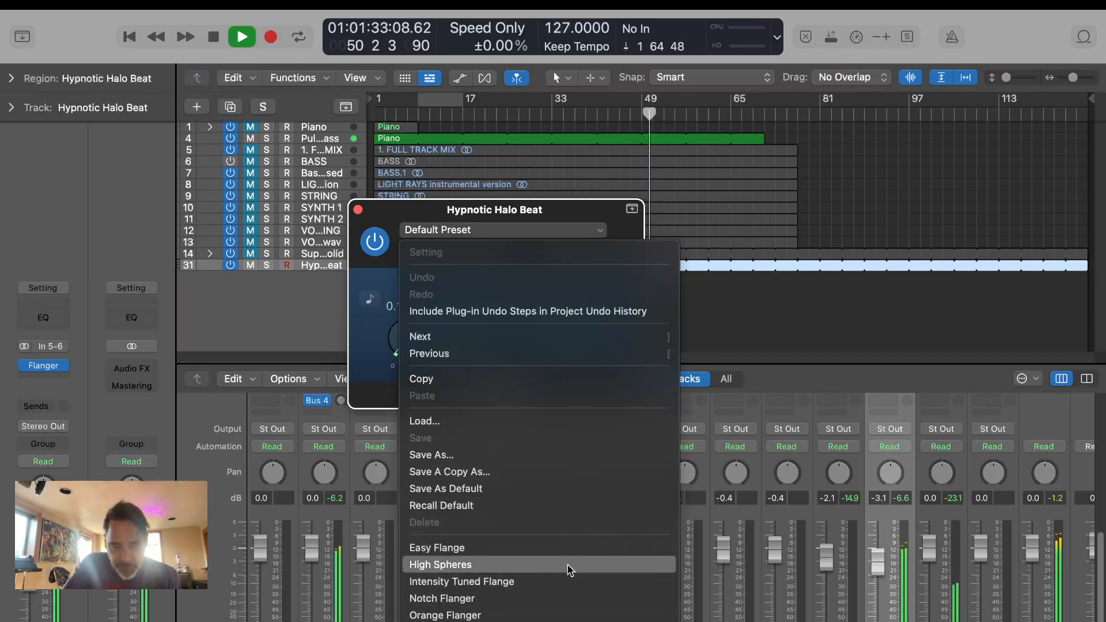
click(564, 547)
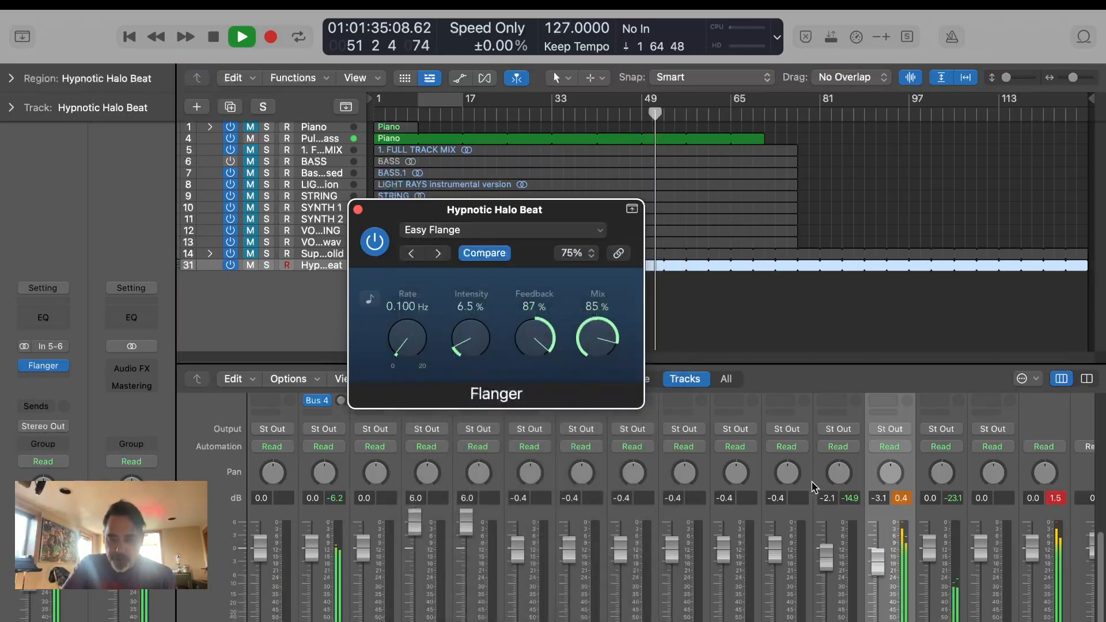
key(s)
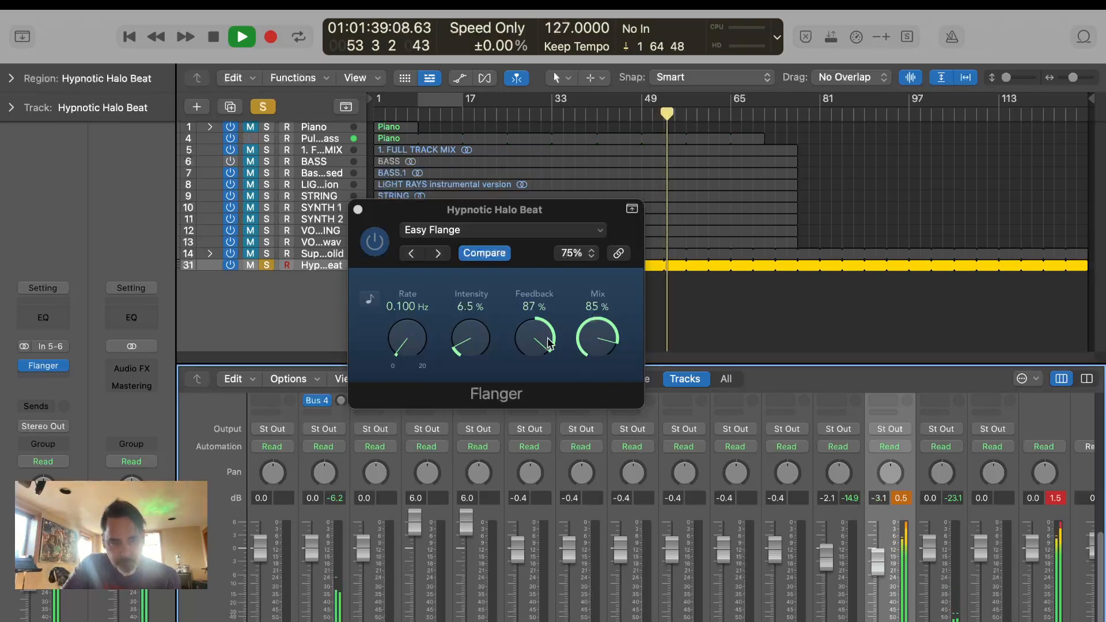
Sync the Flanger's rate to the tempo at 2 Bars and lower its mix to 35 %.
click(371, 299)
drag(408, 344, 426, 318)
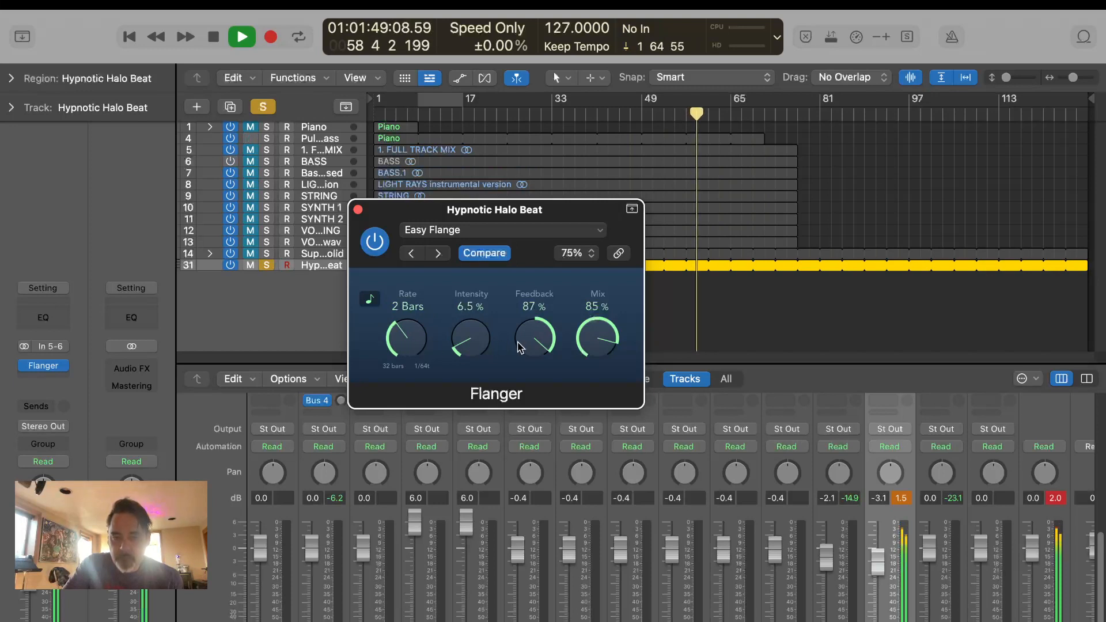
drag(602, 336, 585, 387)
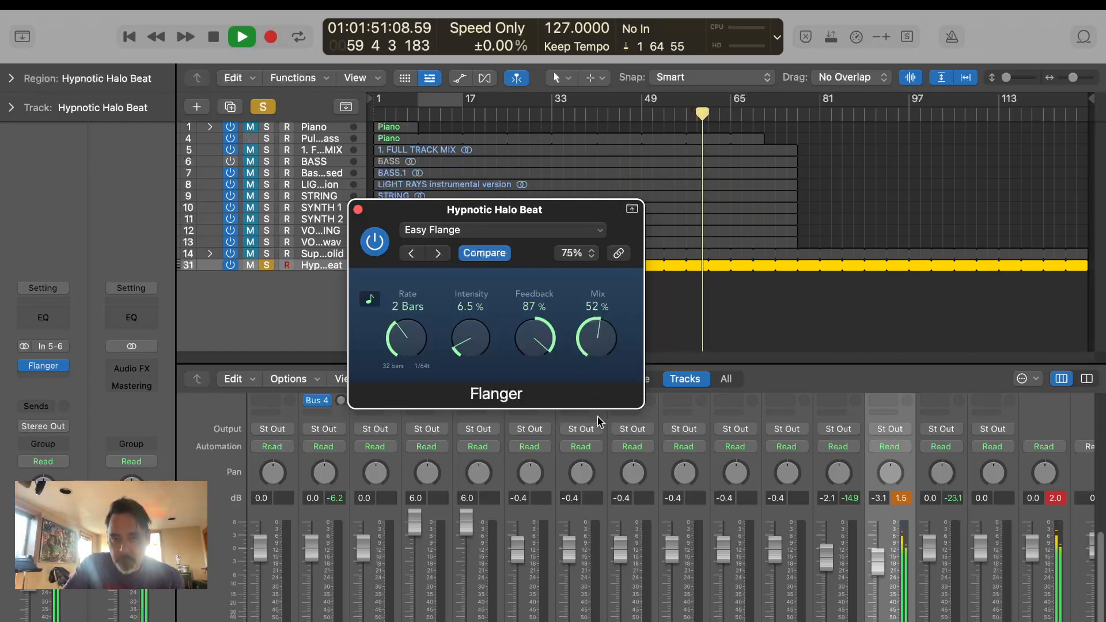
drag(599, 338, 600, 375)
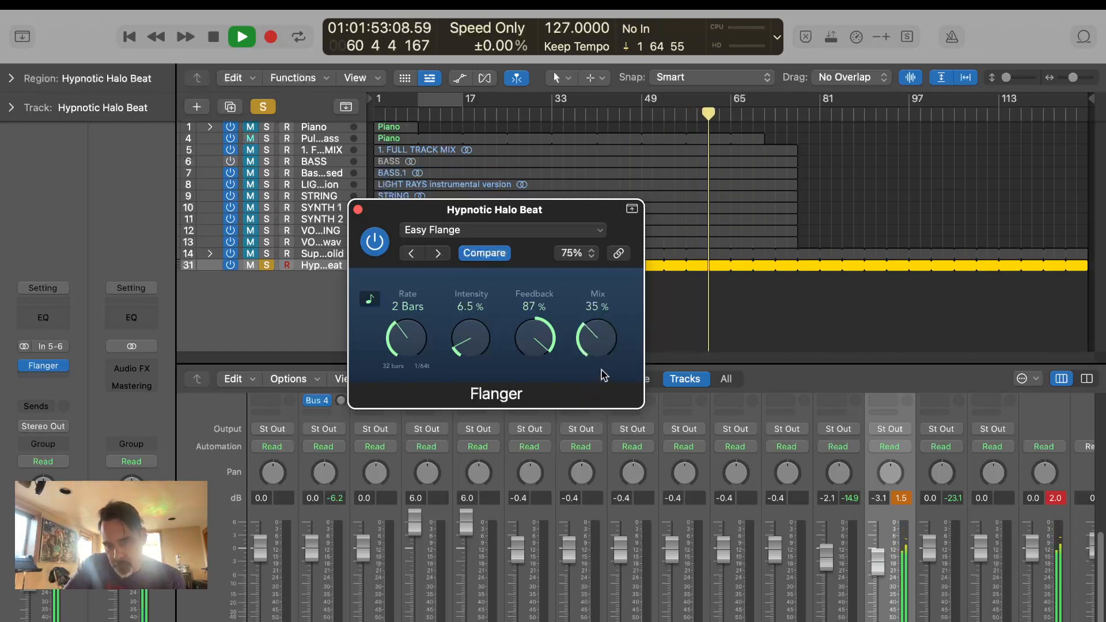
Clear the Hypnotic Halo Beat solo, mute both drum tracks, and unmute SYNTH 1 and SYNTH 2 to play with the bass.
click(901, 621)
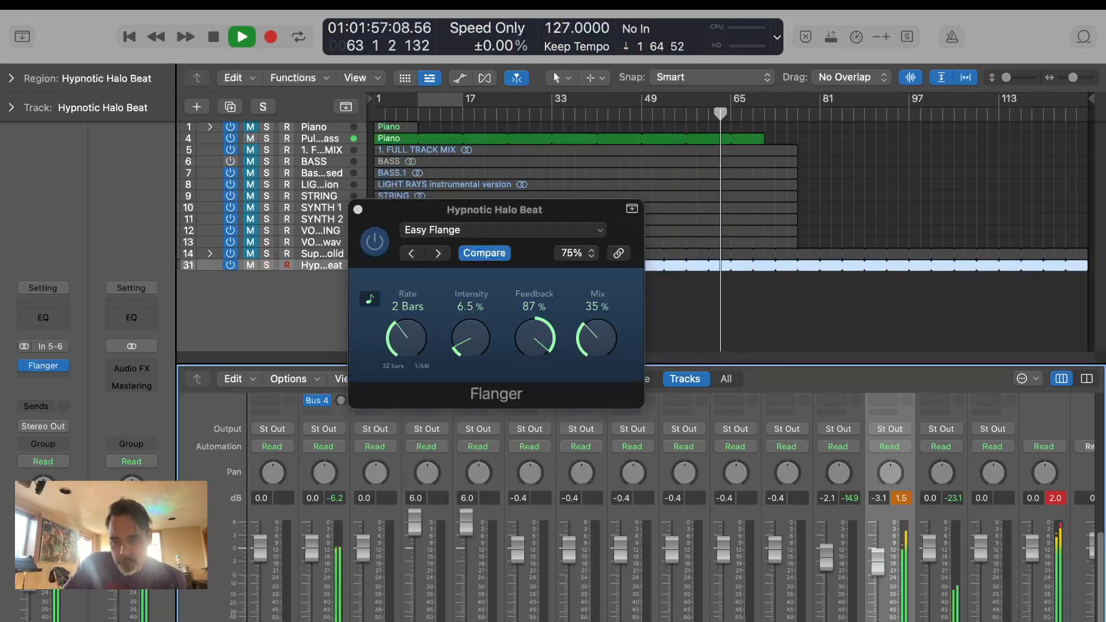
click(826, 621)
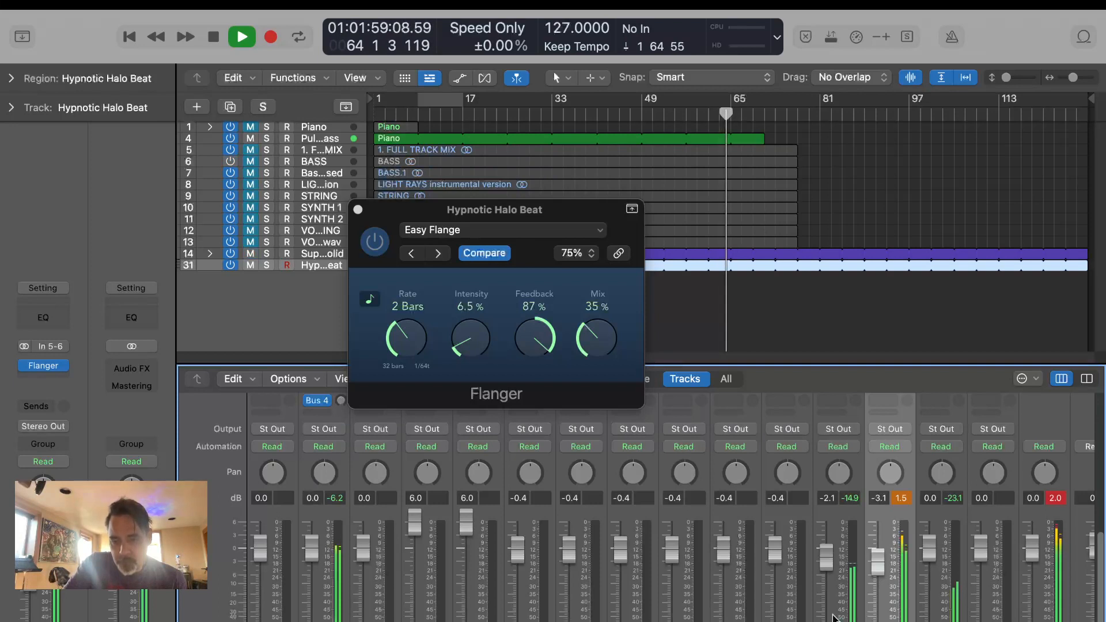
click(829, 620)
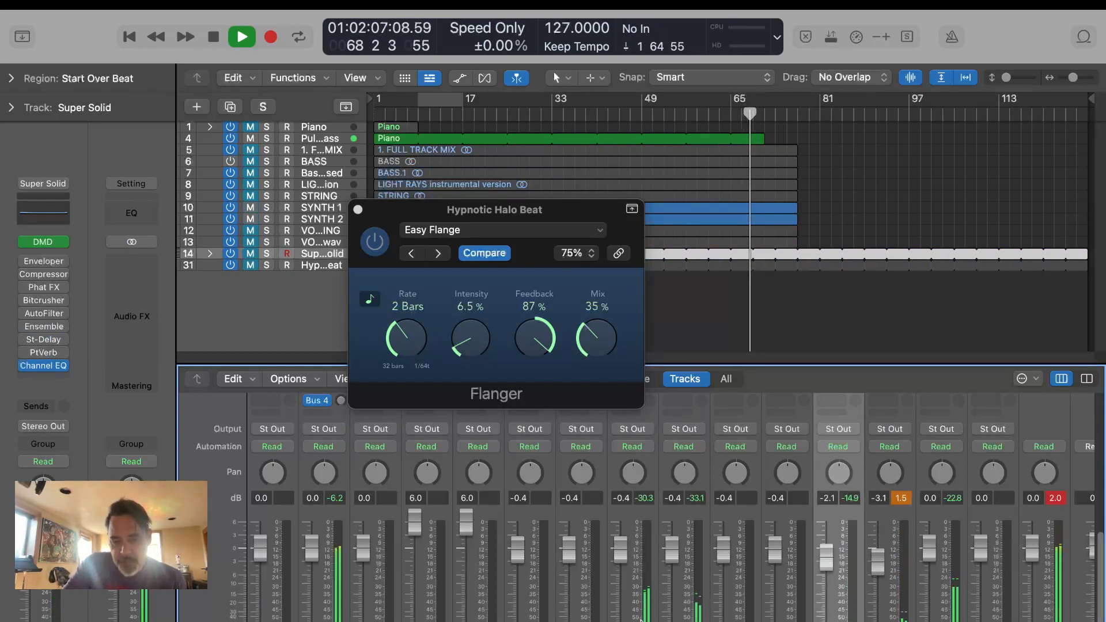
Pan SYNTH 1 to -64 and SYNTH 2 to +63.
scroll(973, 572, right, 2)
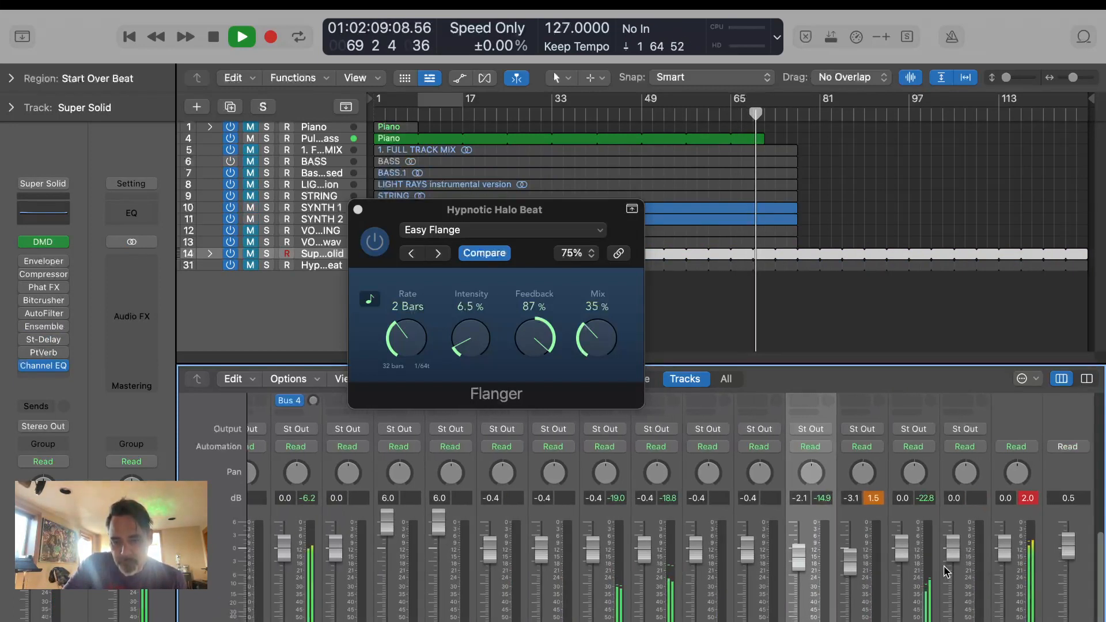
drag(607, 477, 617, 578)
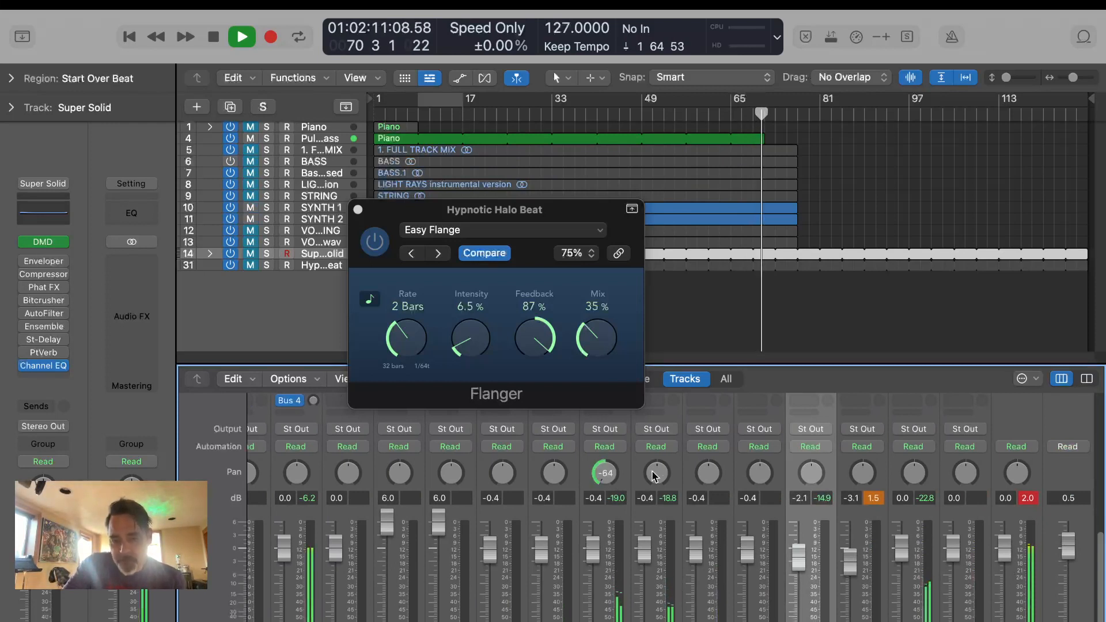
drag(654, 474, 650, 295)
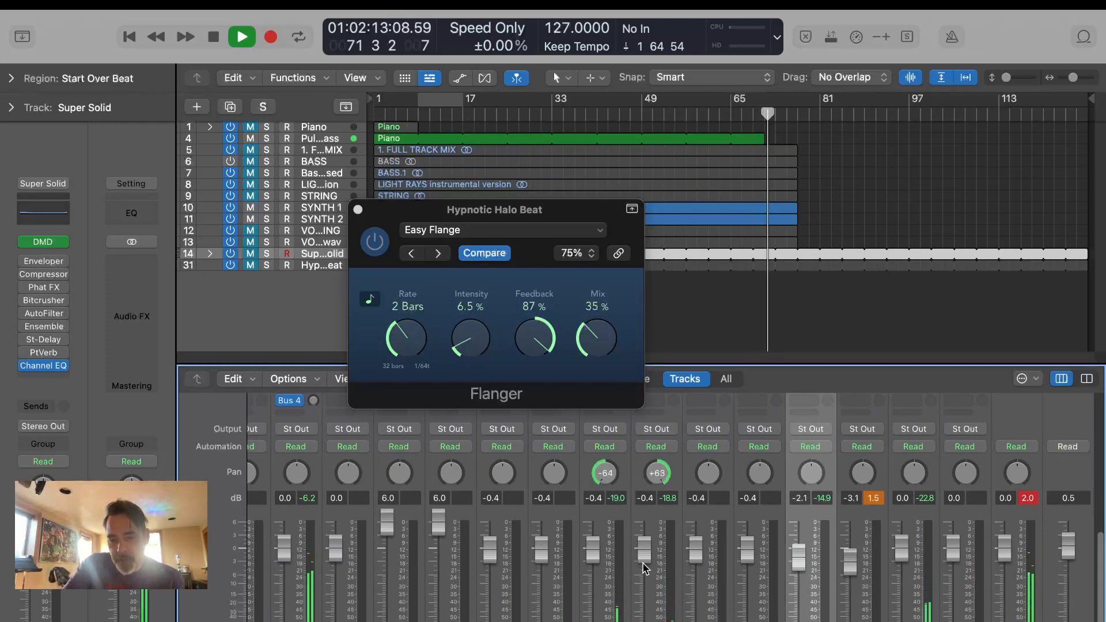
Play the mix from the start and bring Hypnotic Halo Beat back in with its fader at 0.6 dB.
click(137, 36)
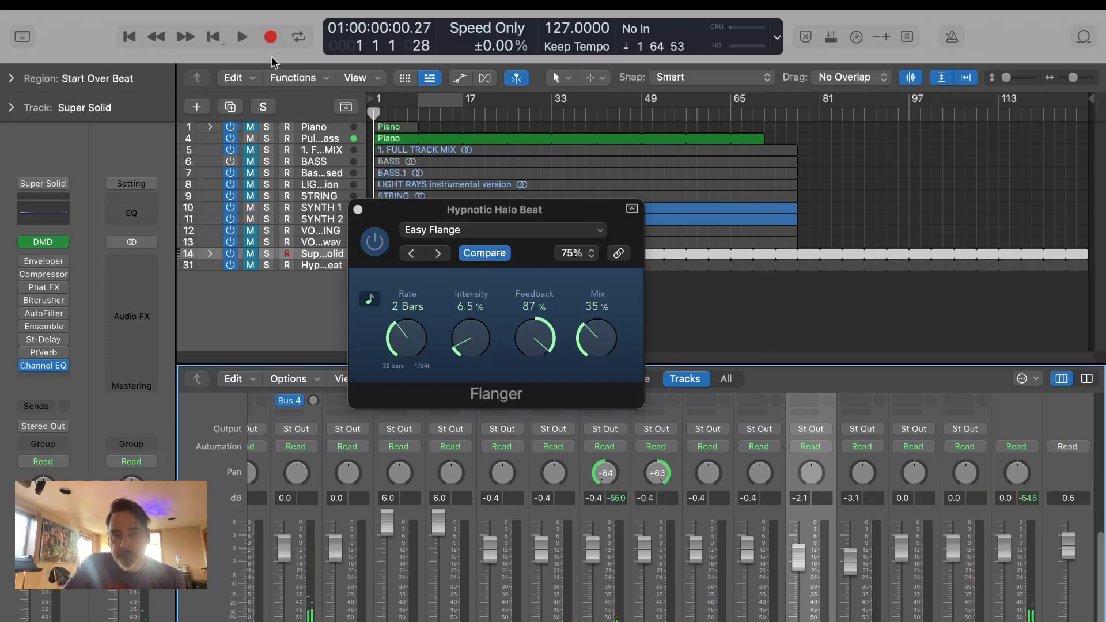
scroll(1008, 553, right, 1)
scroll(1008, 552, left, 1)
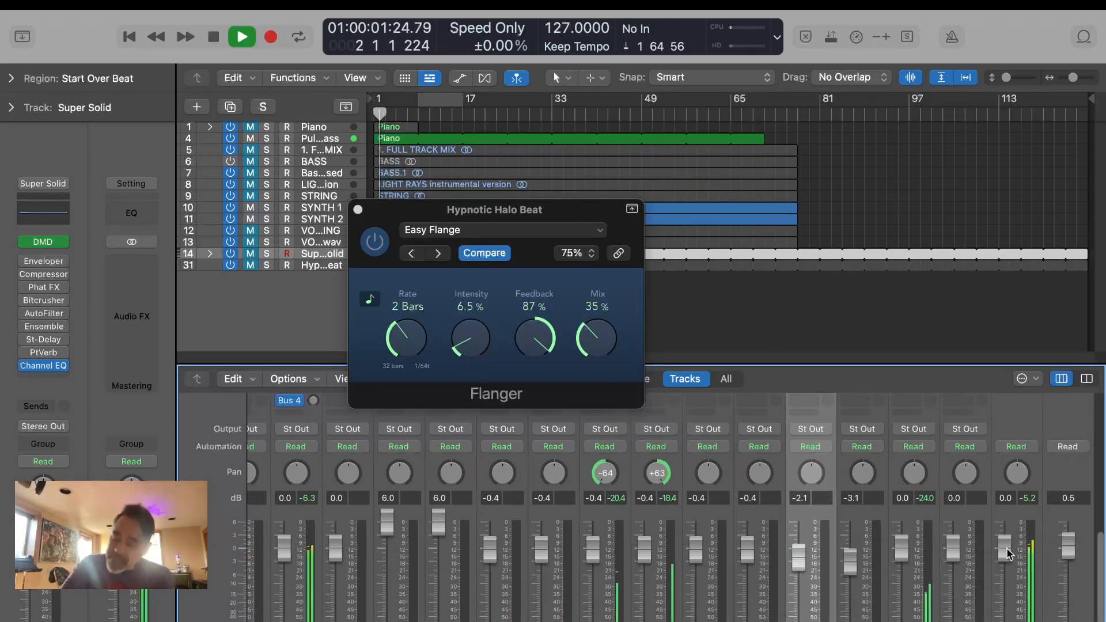
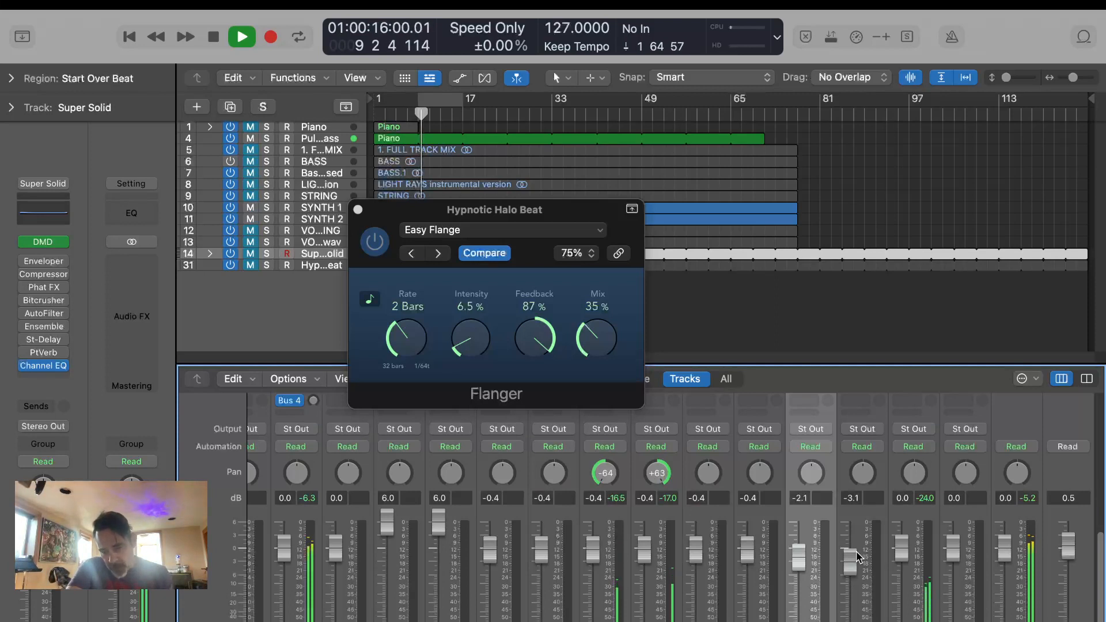
mouse_move(858, 556)
mouse_down()
mouse_move(855, 614)
mouse_move(851, 546)
mouse_up()
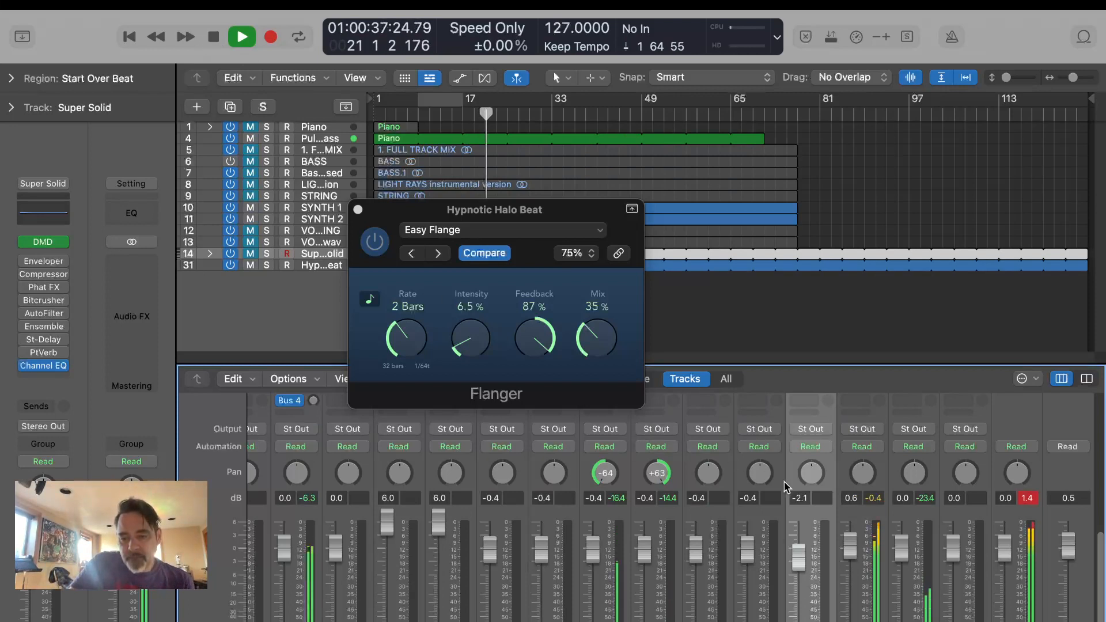
Compare Hypnotic Halo Beat with and without the Flanger, reduce the Flanger's mix to 9 %, and close its window.
click(375, 244)
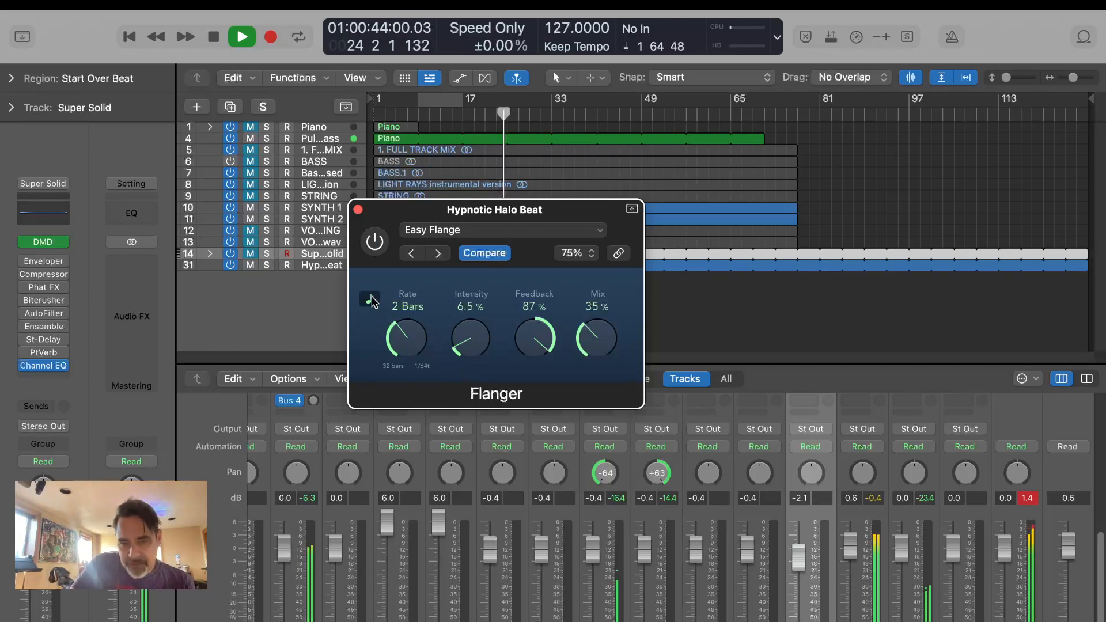
click(375, 242)
drag(610, 338, 613, 393)
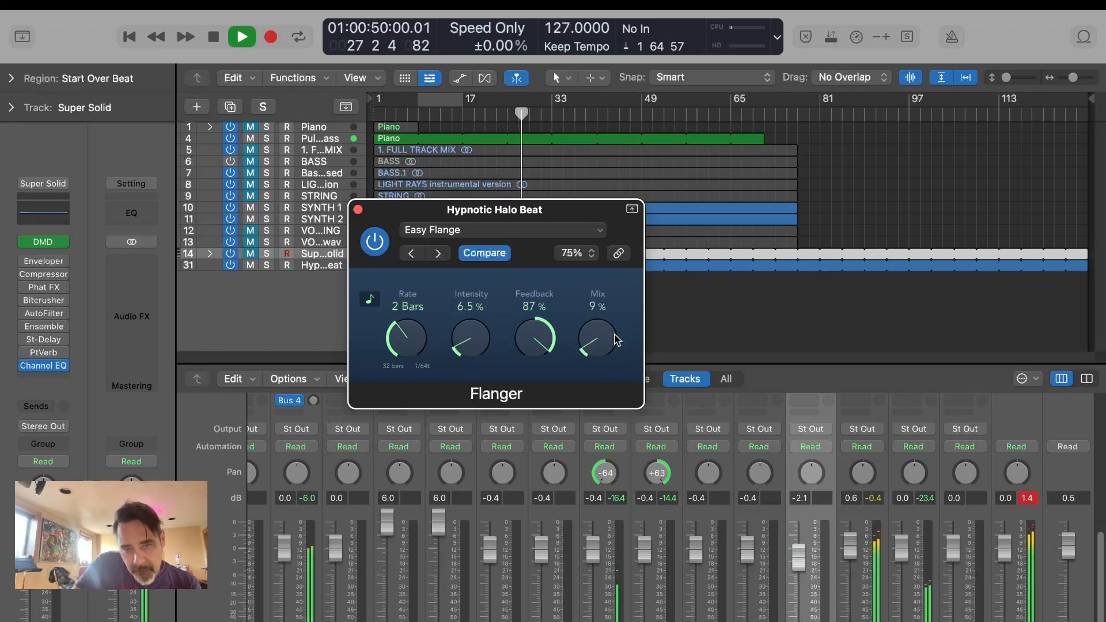
click(358, 209)
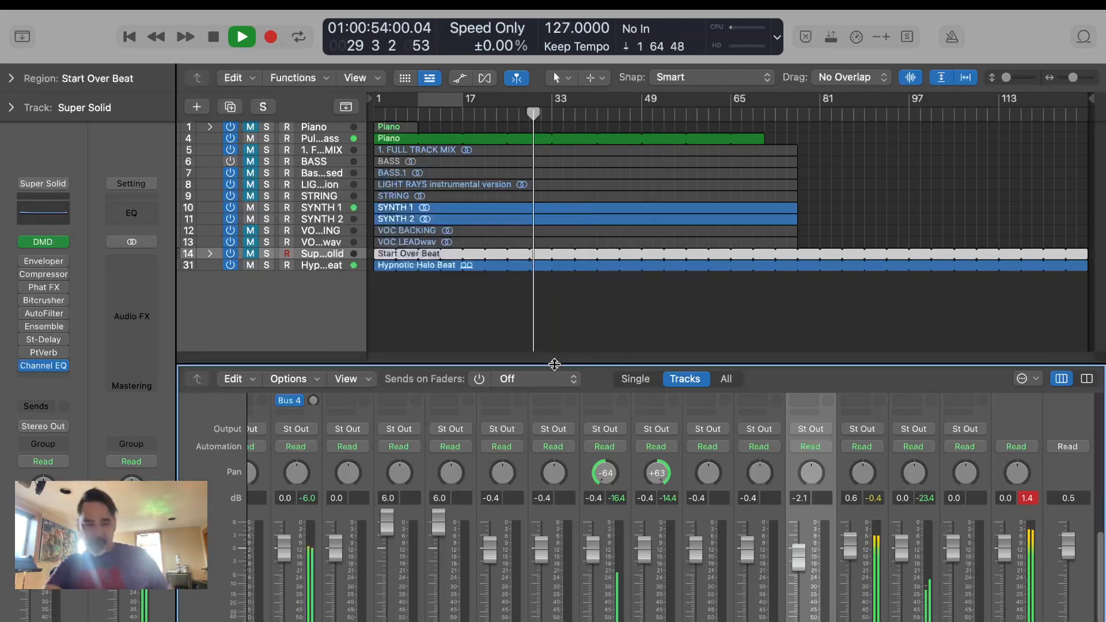
Look through the Super Solid channel's effects and examine its AutoFilter settings.
scroll(835, 547, up, 5)
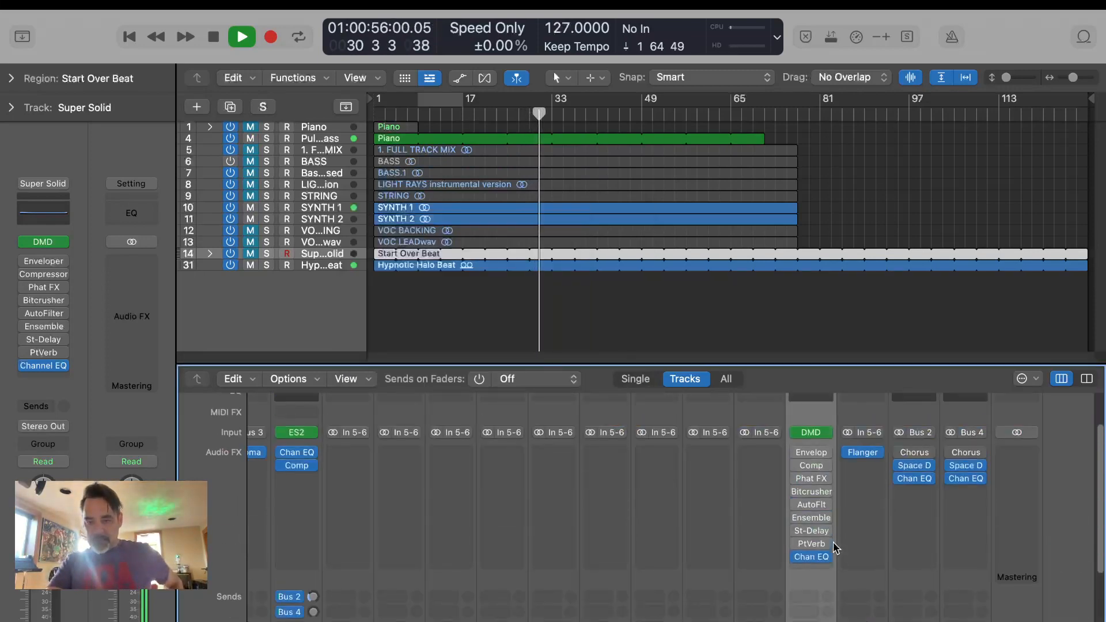
scroll(835, 547, up, 3)
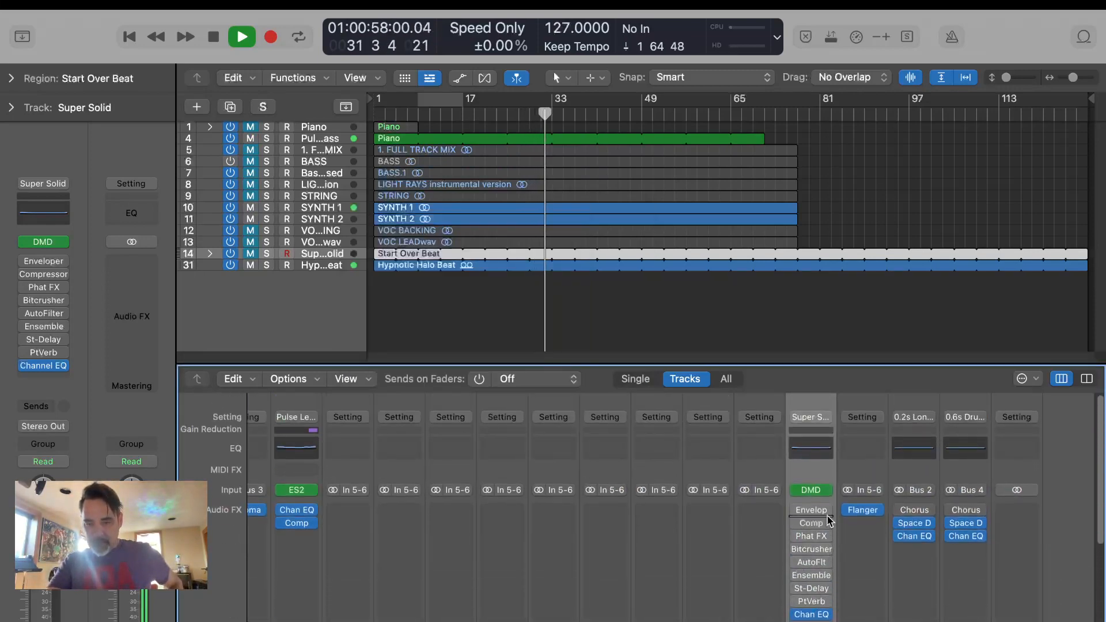
scroll(824, 588, down, 3)
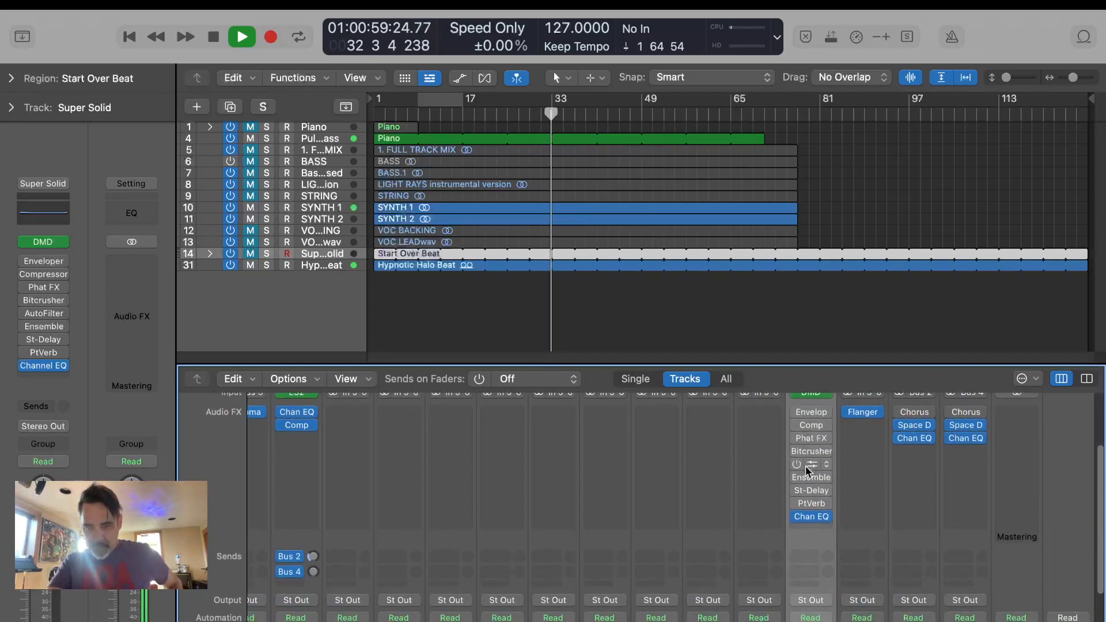
mouse_move(811, 464)
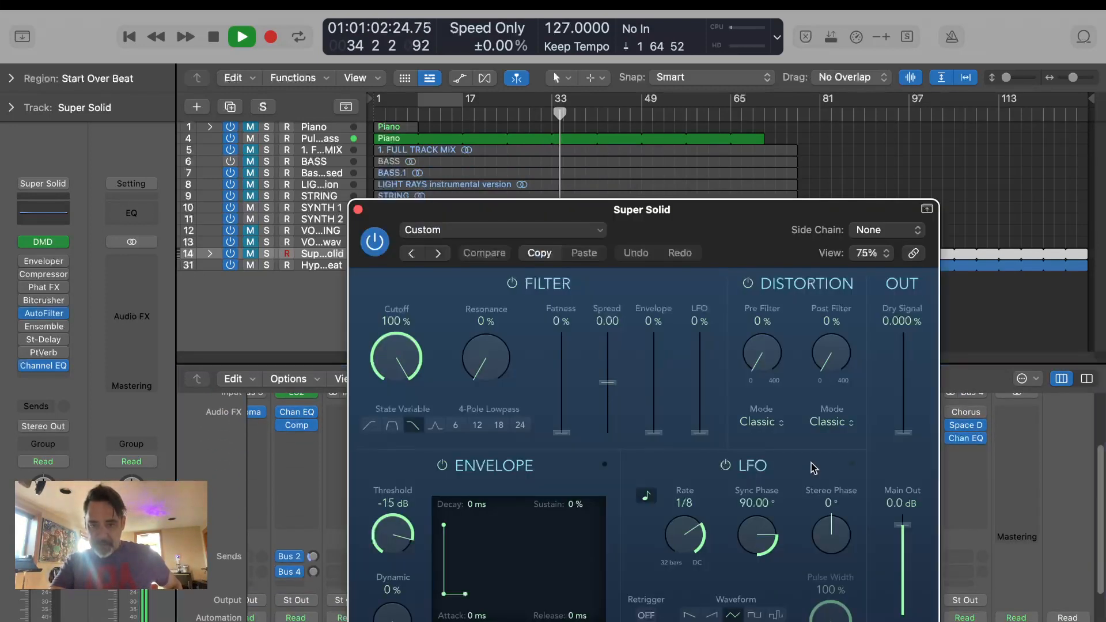
click(812, 464)
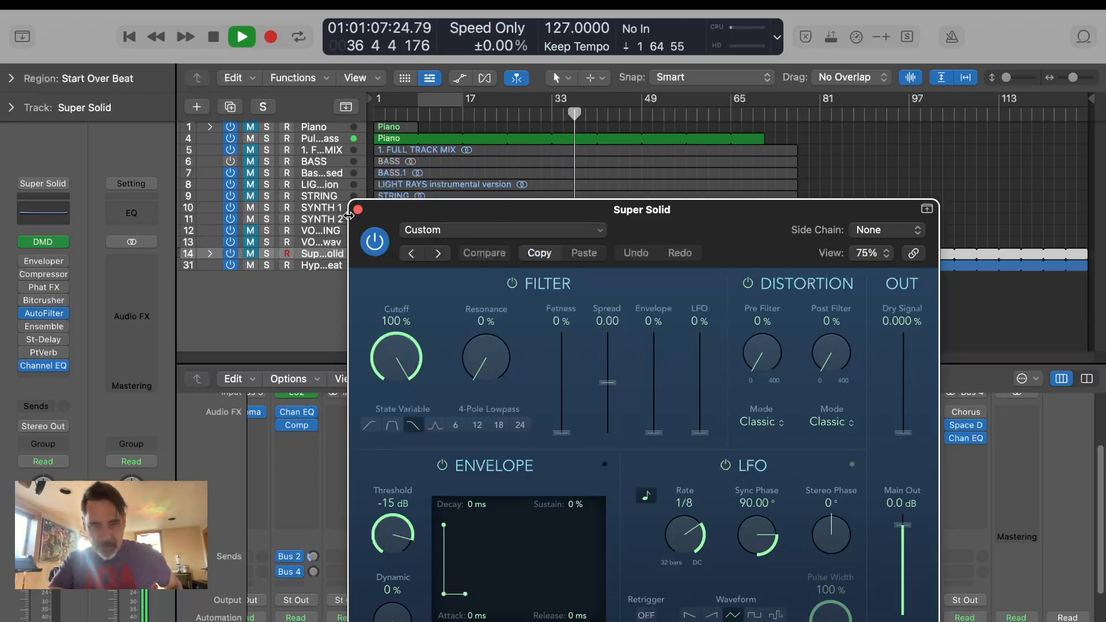
click(357, 210)
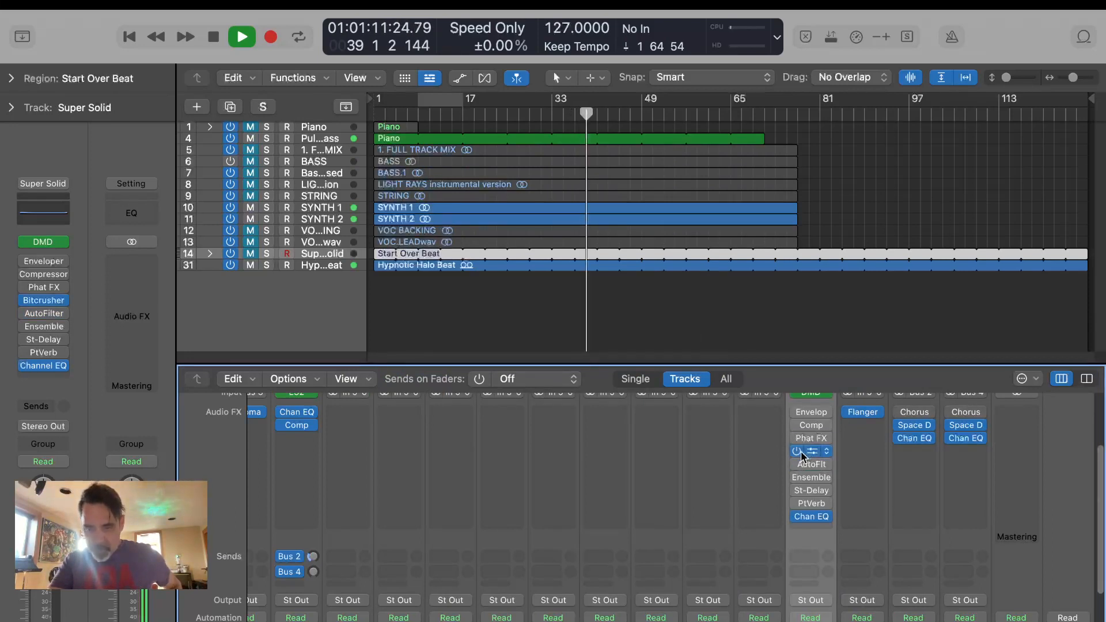
Open the switched-on Stereo Delay of the Super Solid track and set its left and right output mix to 50 %.
click(811, 490)
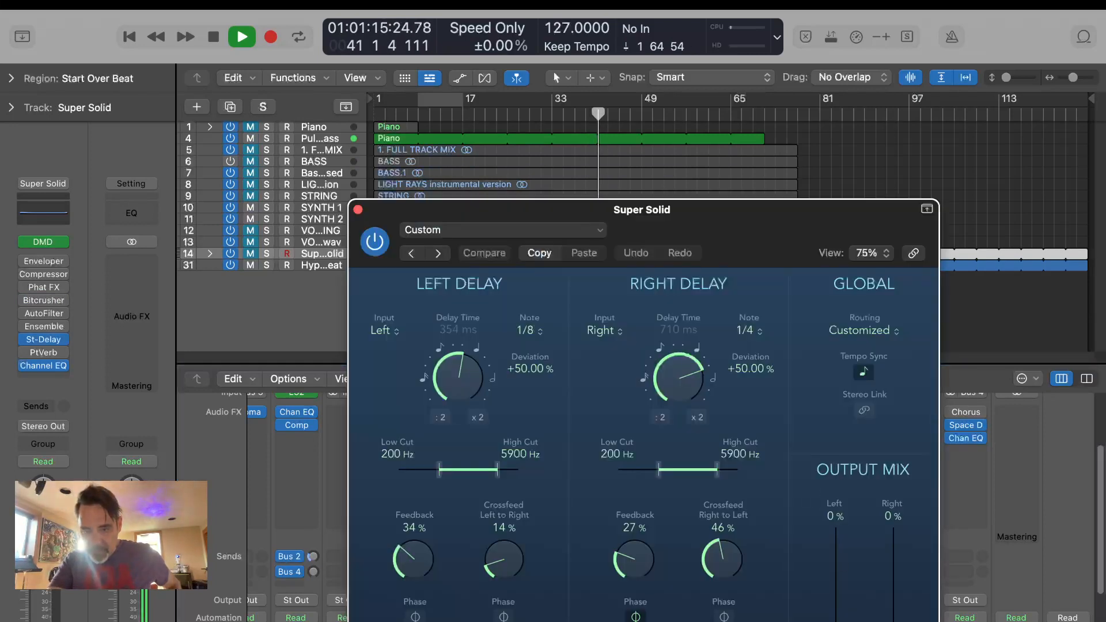
drag(836, 620, 839, 582)
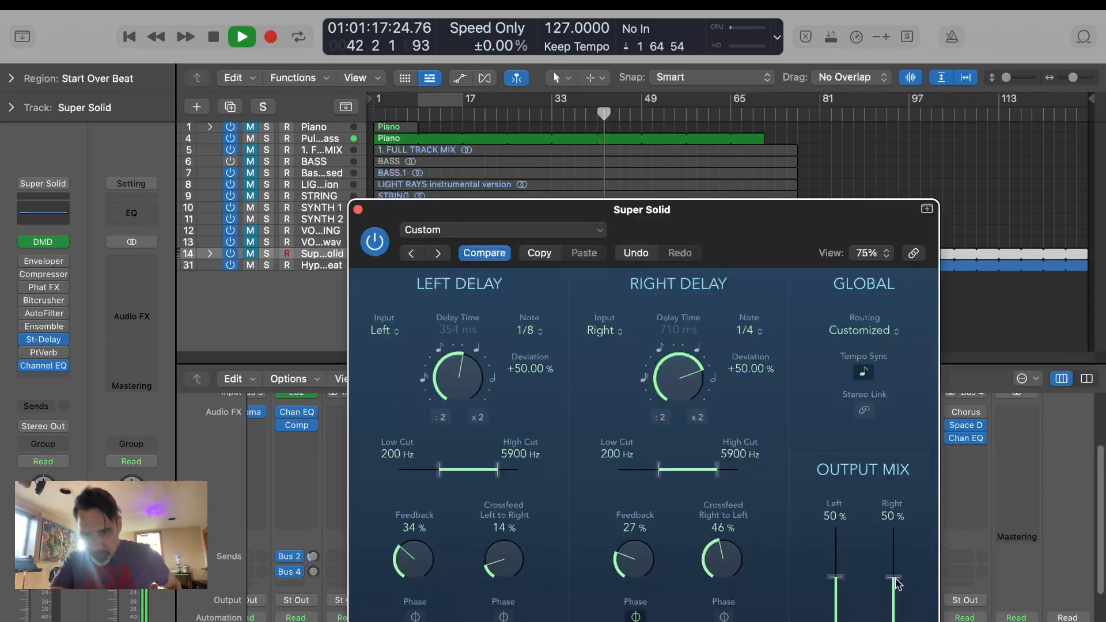
Copy the Stereo Delay from the Super Solid channel onto the Hypnotic Halo Beat channel.
drag(751, 213, 408, 115)
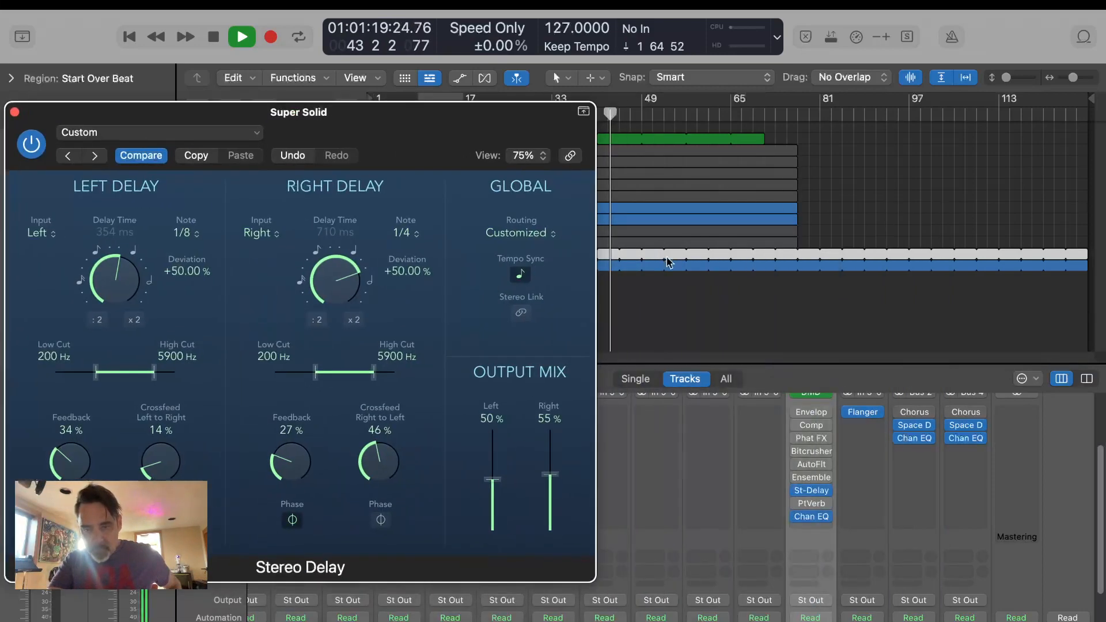
scroll(814, 576, down, 5)
scroll(814, 605, up, 5)
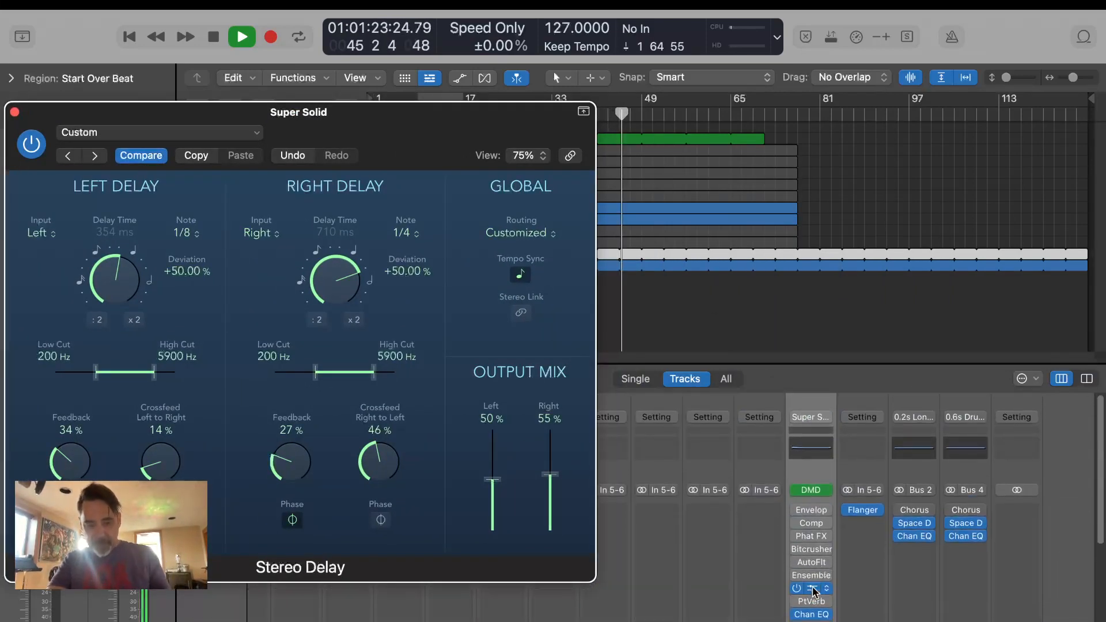
drag(813, 590, 854, 584)
scroll(854, 584, down, 5)
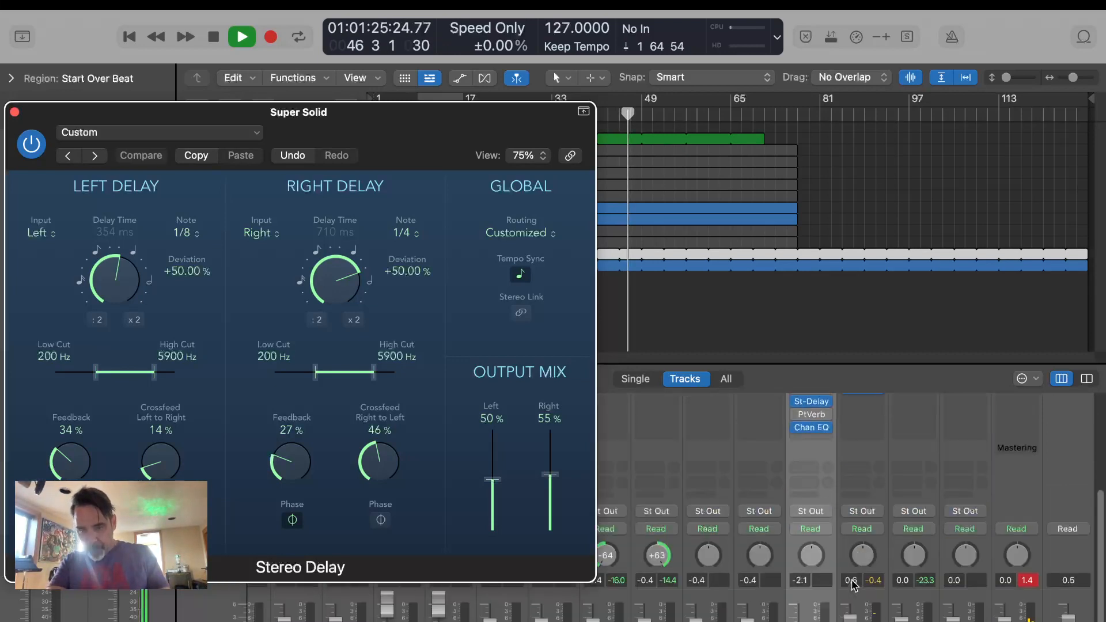
Set the Super Solid Stereo Delay's output mix to 24 % left and 20 % right, with deviation and feedback at 0 % on both sides.
drag(494, 492, 493, 512)
drag(550, 475, 549, 510)
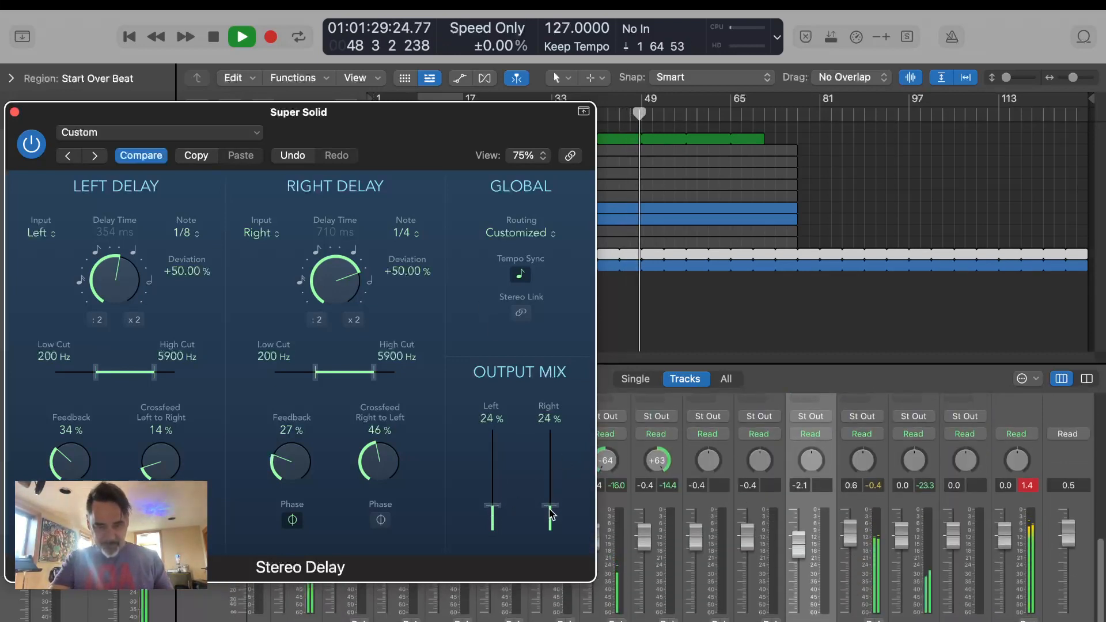
double_click(410, 270)
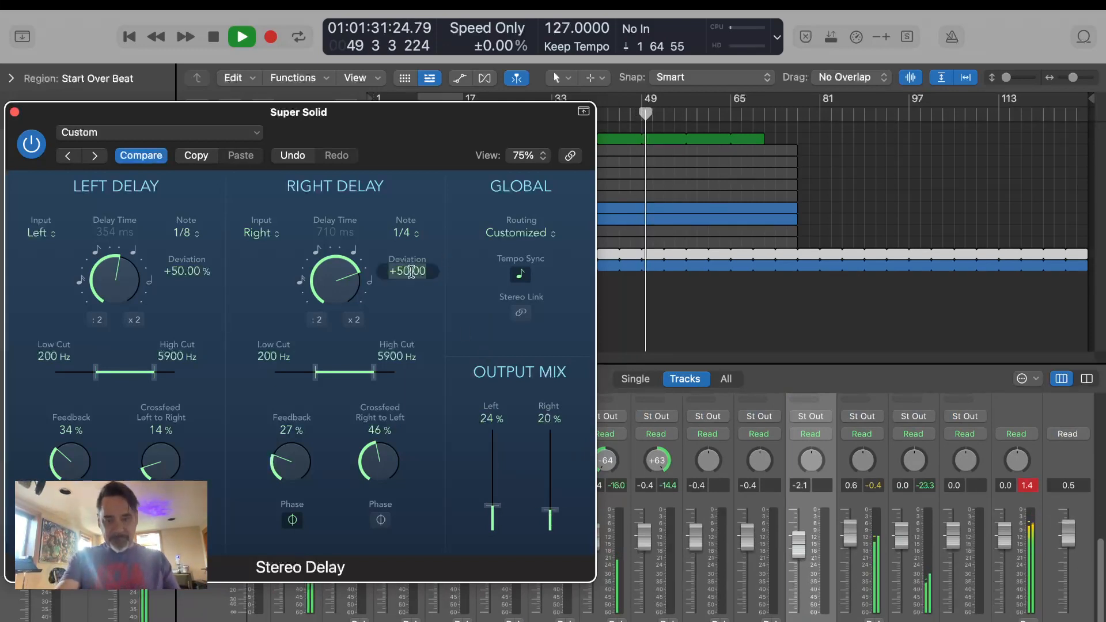
text(0)
key(Return)
double_click(182, 271)
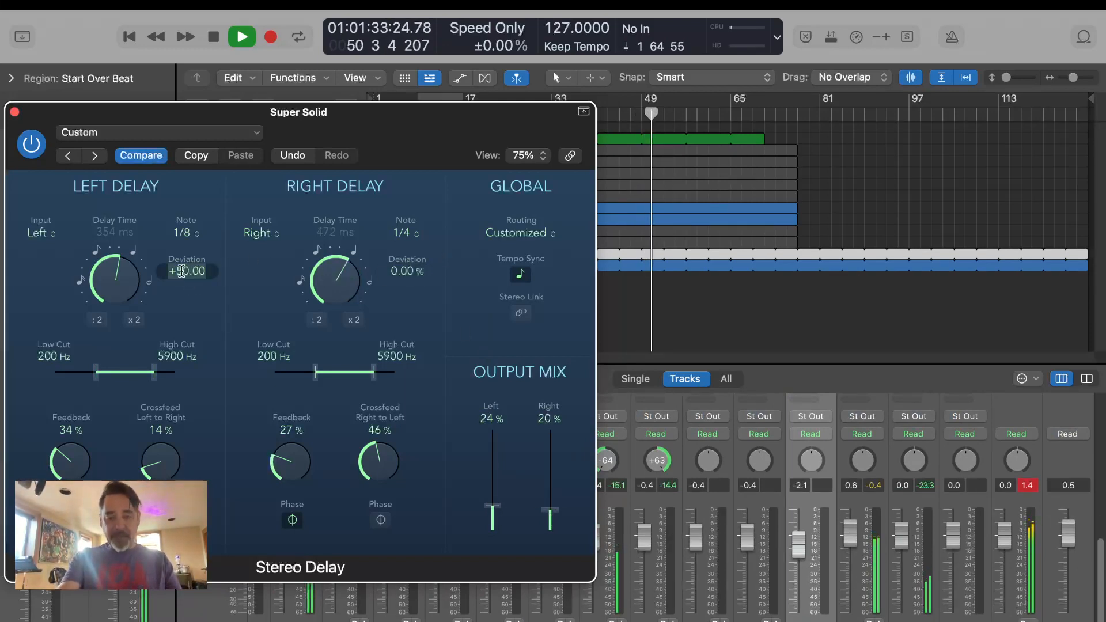
text(0)
key(Return)
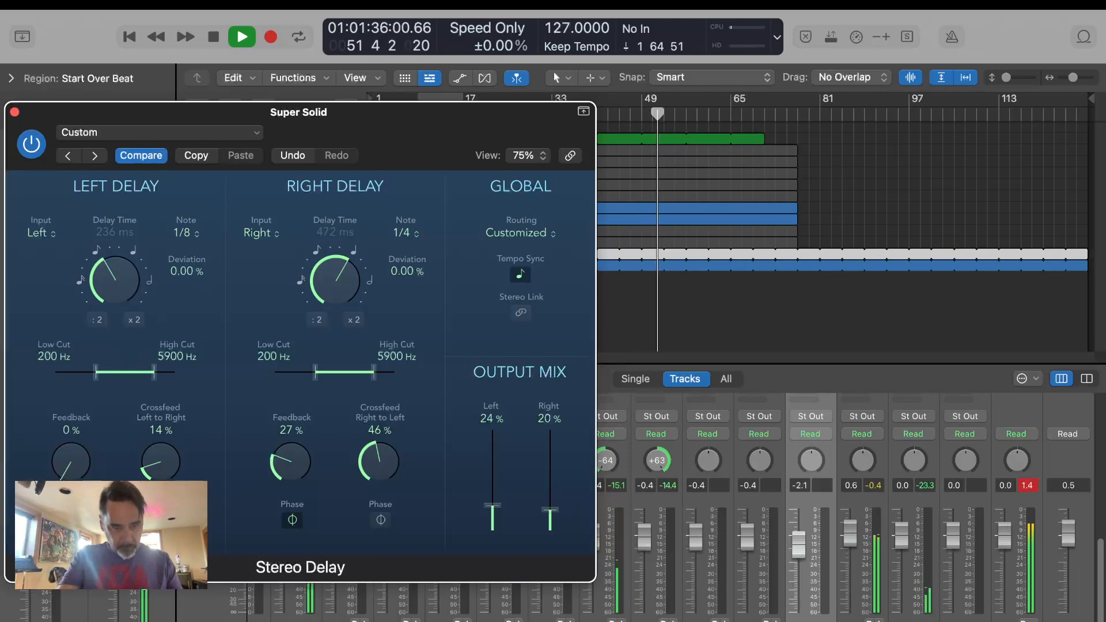
drag(299, 459, 444, 522)
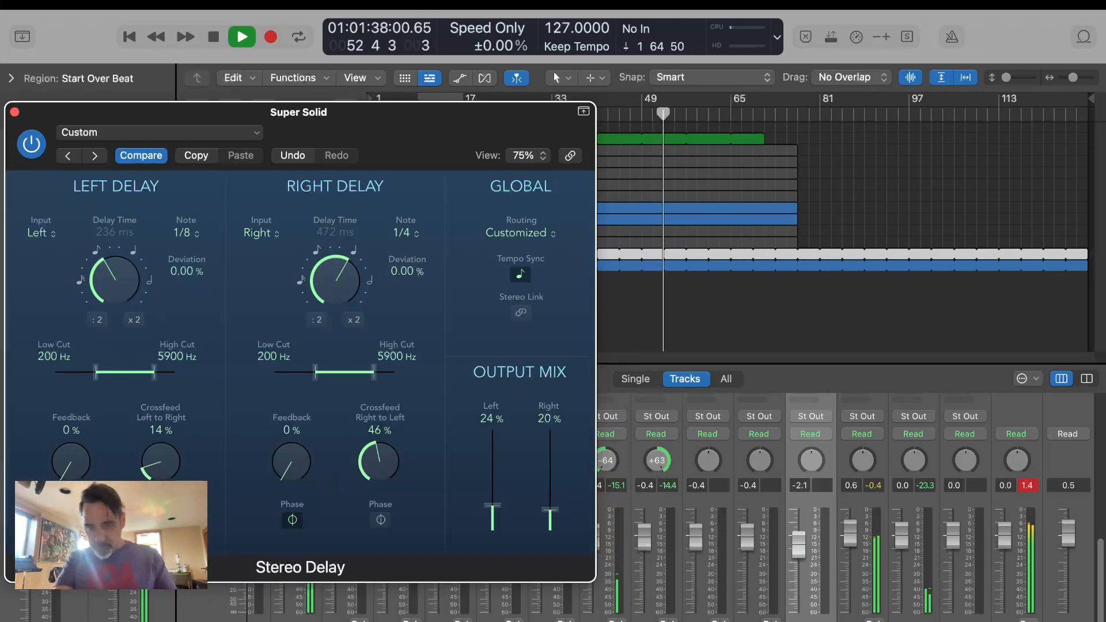
Move the AutoFilter from Super Solid to the Hypnotic Halo Beat channel and set its dry signal to 30.90 %.
scroll(839, 576, up, 5)
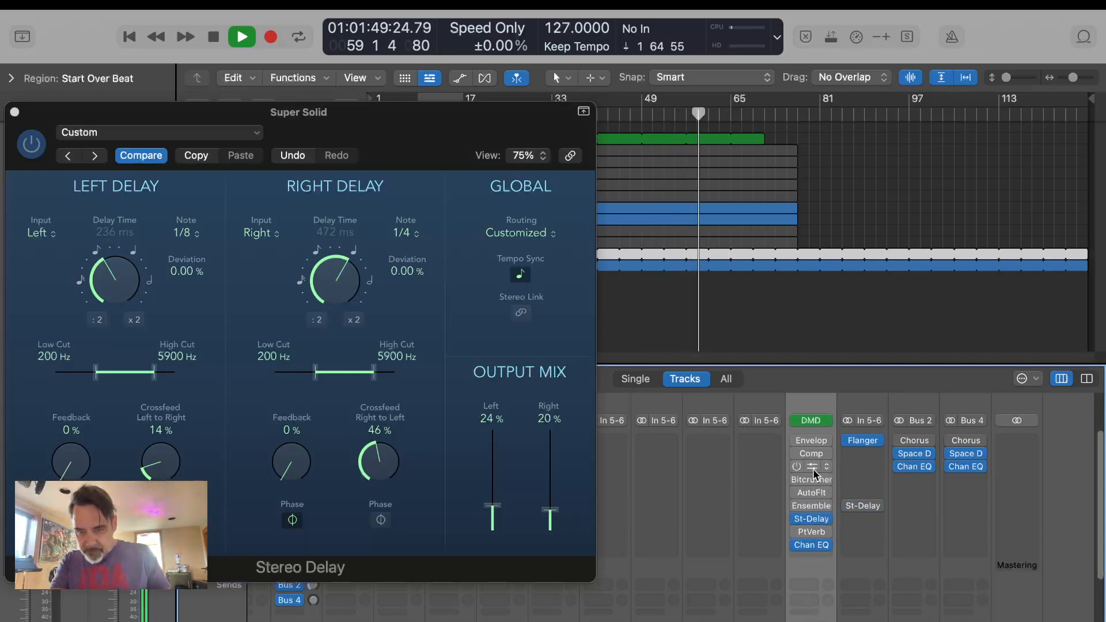
drag(811, 493, 852, 493)
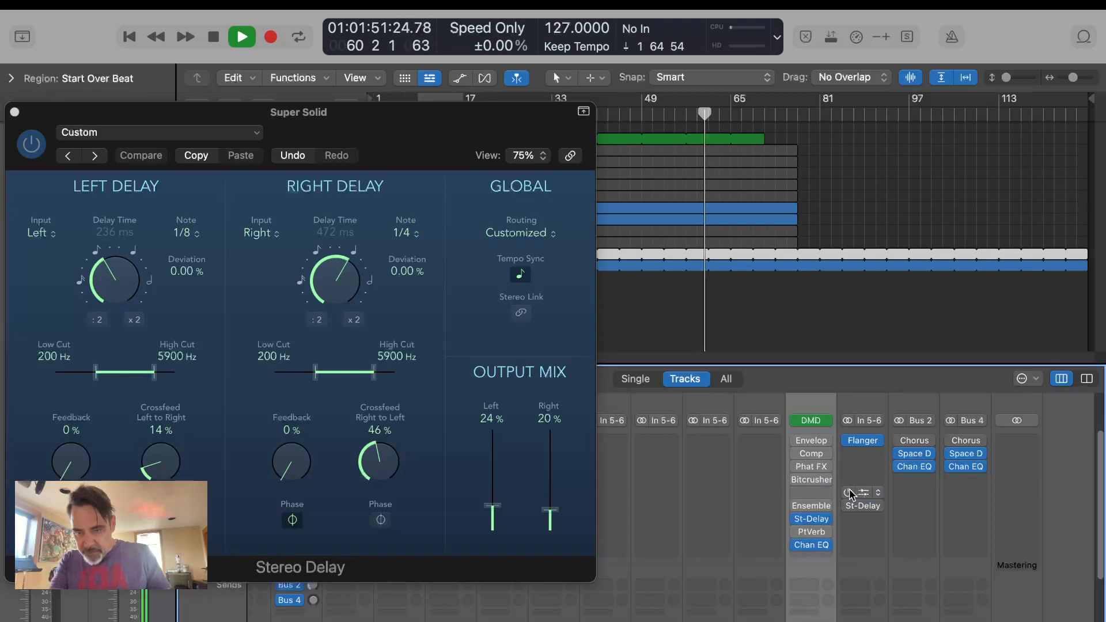
click(861, 494)
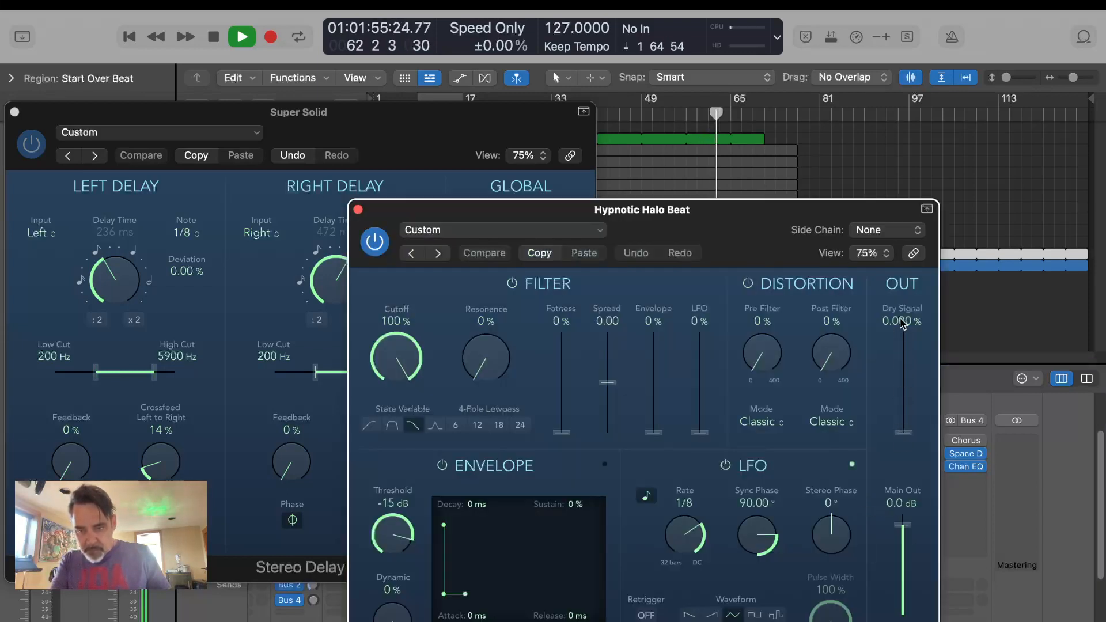
drag(902, 437, 906, 358)
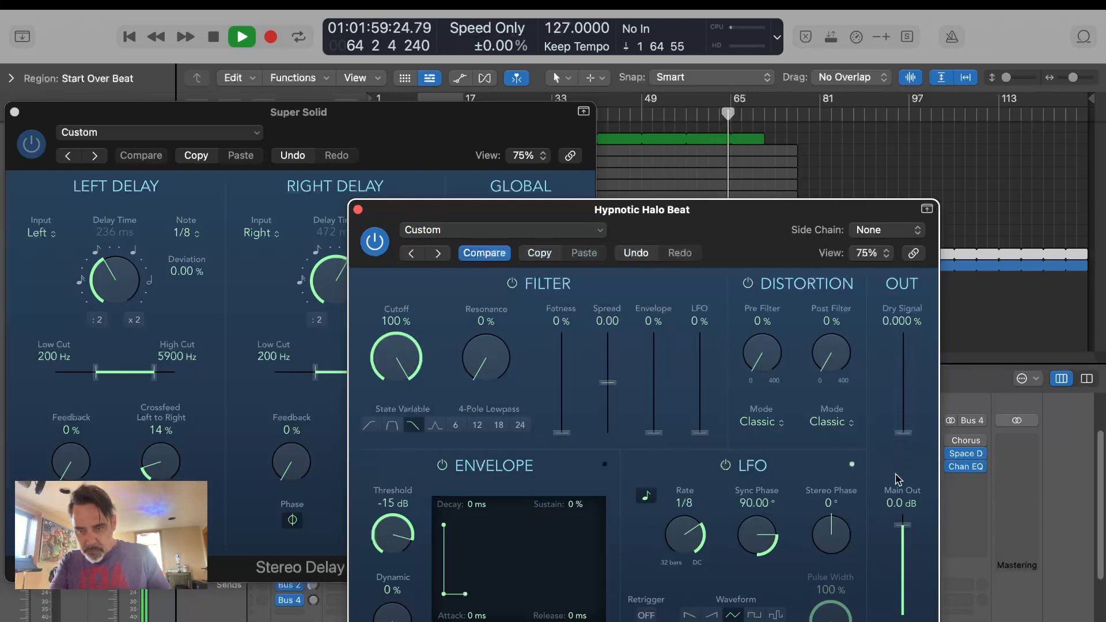
drag(904, 432, 905, 406)
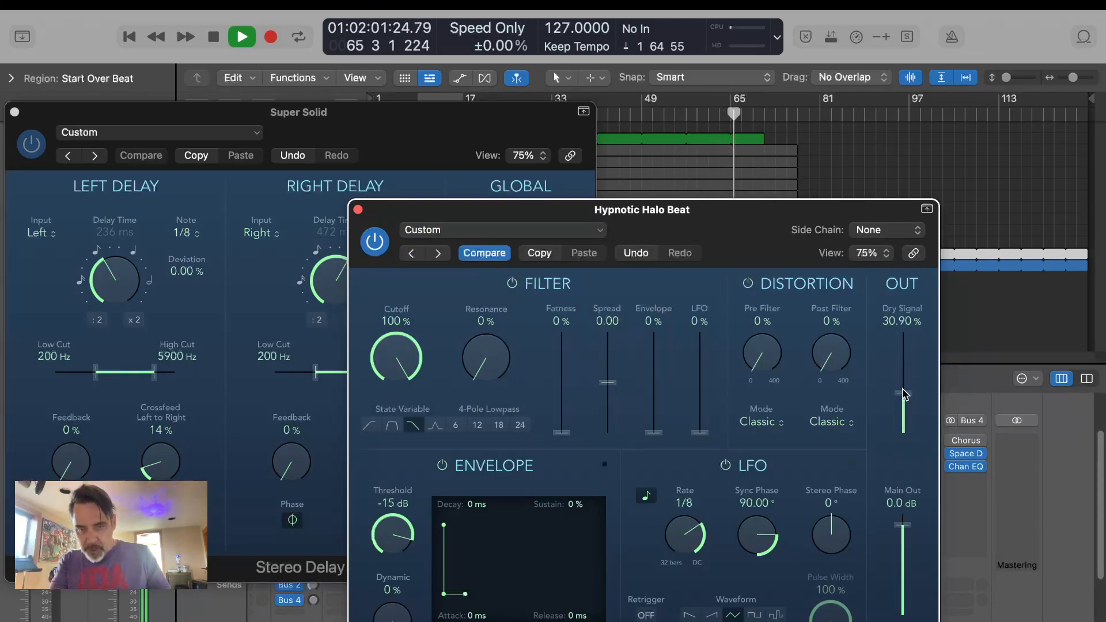
Look through the AutoFilter's presets without choosing one and close the AutoFilter window.
click(586, 224)
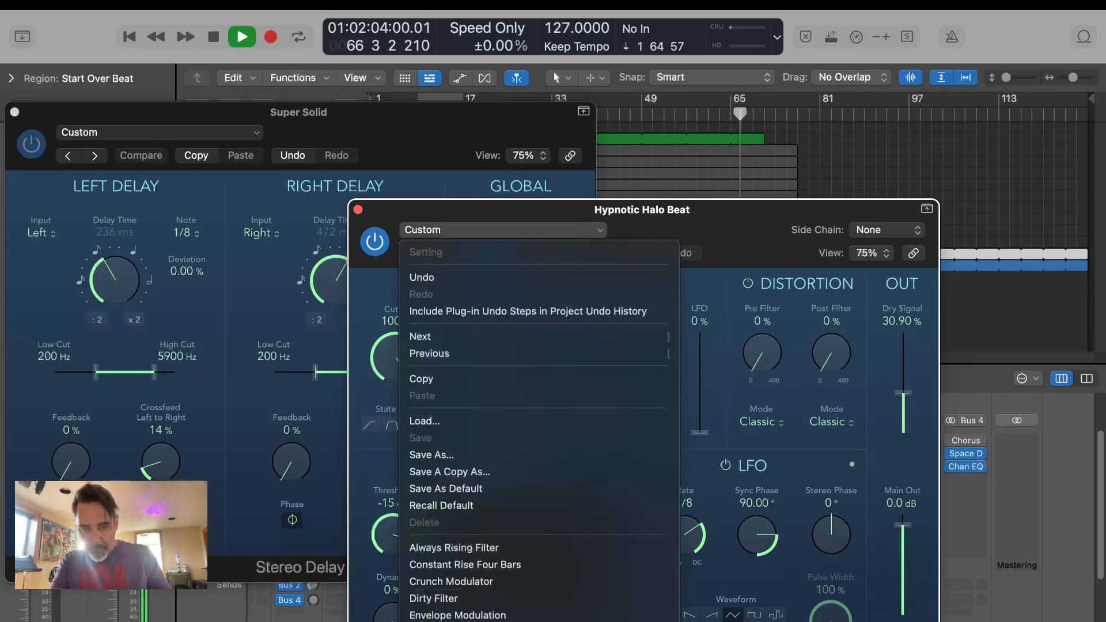
scroll(538, 461, down, 3)
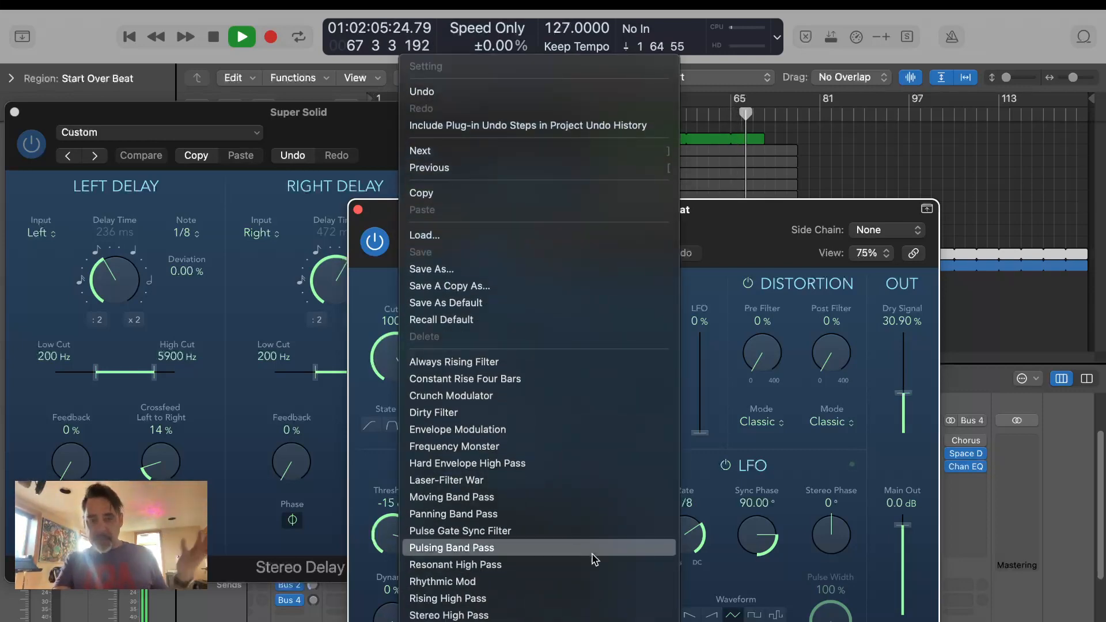
click(796, 316)
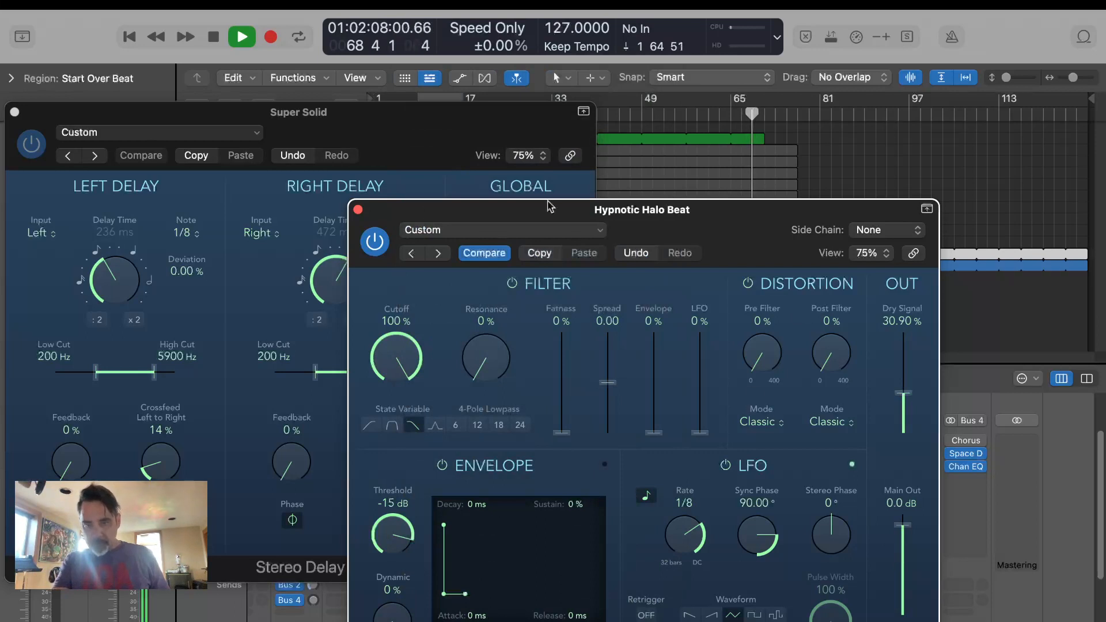
click(357, 210)
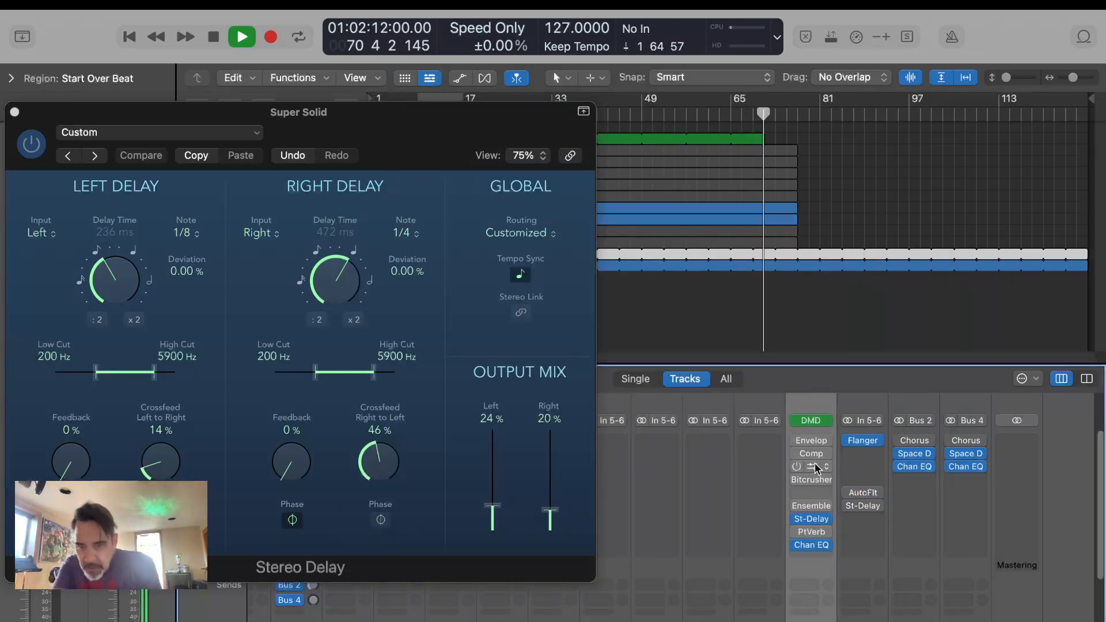
Remove the Stereo Delay from the Hypnotic Halo Beat channel.
mouse_move(815, 455)
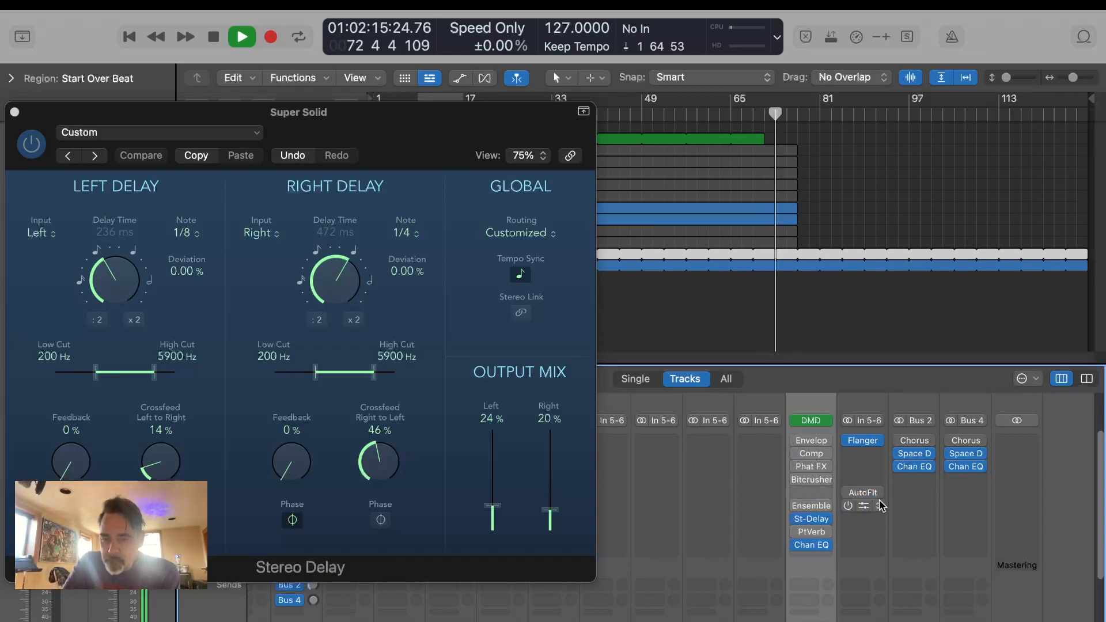
click(875, 518)
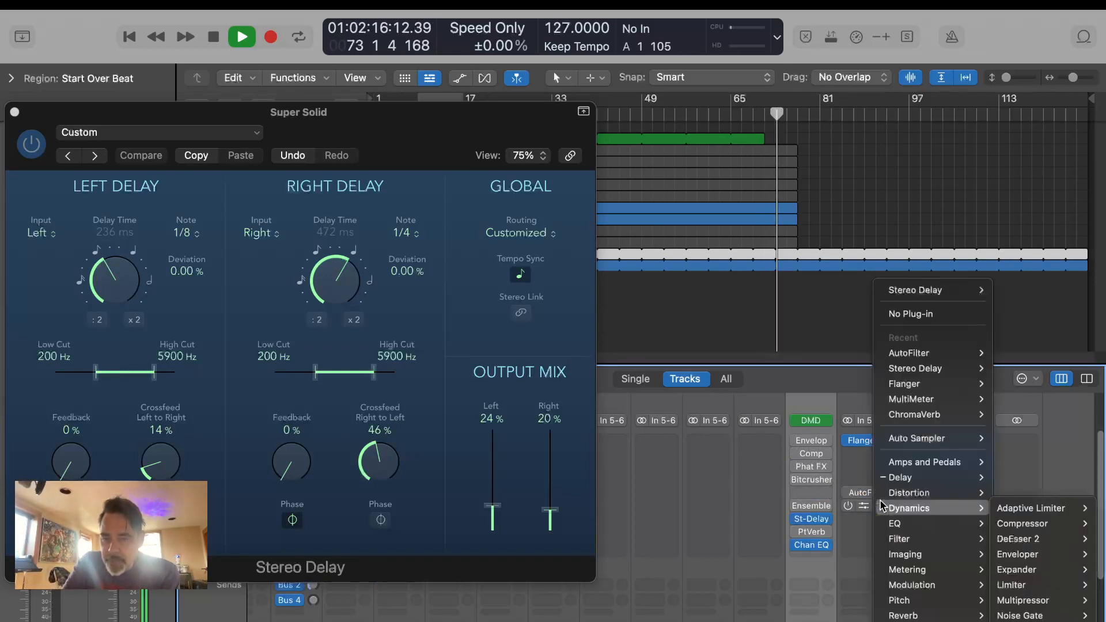
click(916, 314)
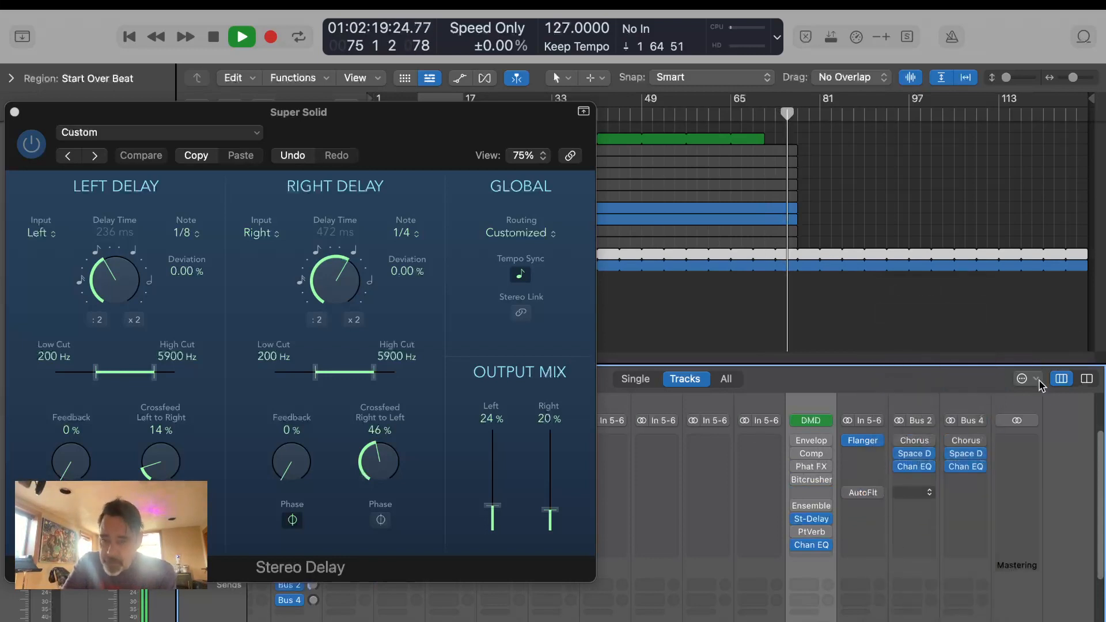
Insert a stereo Echo effect on the Hypnotic Halo Beat channel below the Flanger.
click(881, 473)
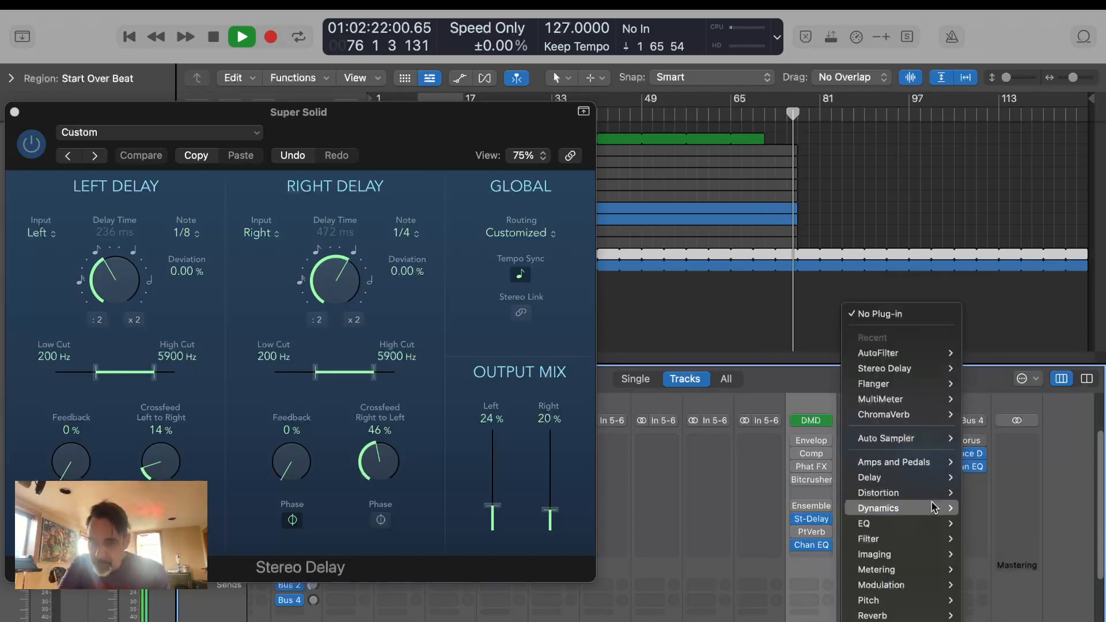
mouse_move(919, 478)
mouse_move(979, 492)
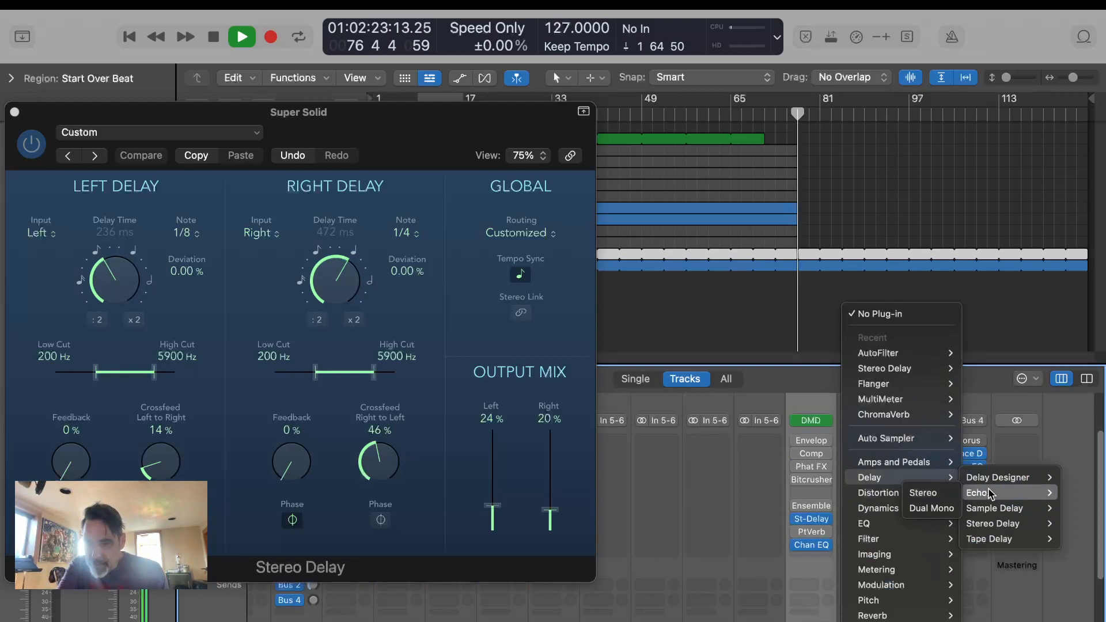
click(938, 495)
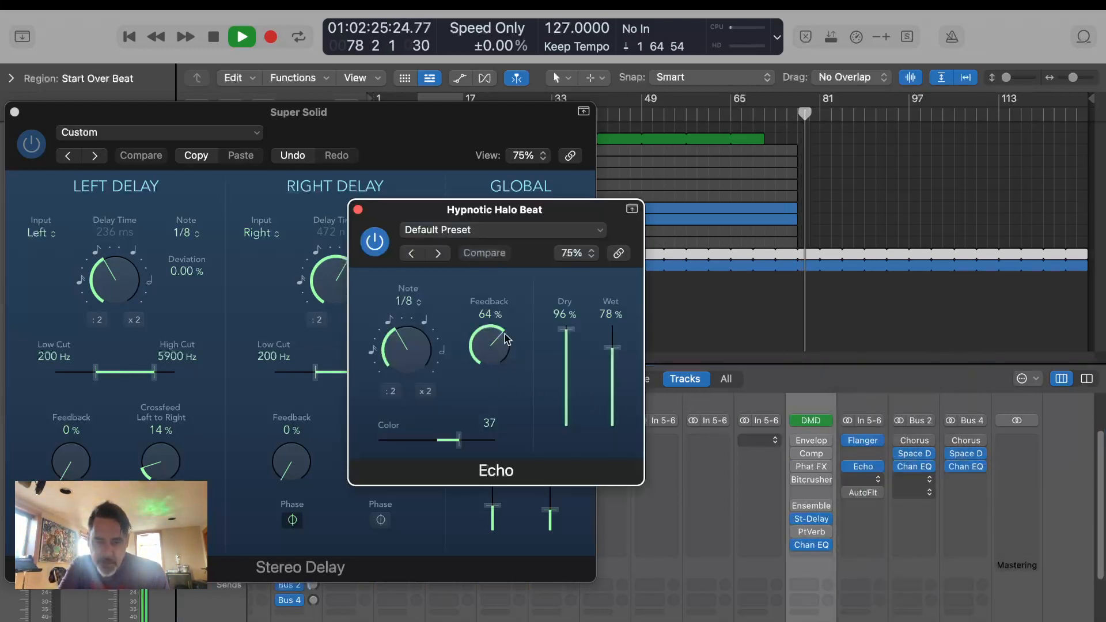
Set the Echo to a 1/4 triplet note, 29 % feedback, color -32 and 26 % wet level.
drag(611, 347, 612, 410)
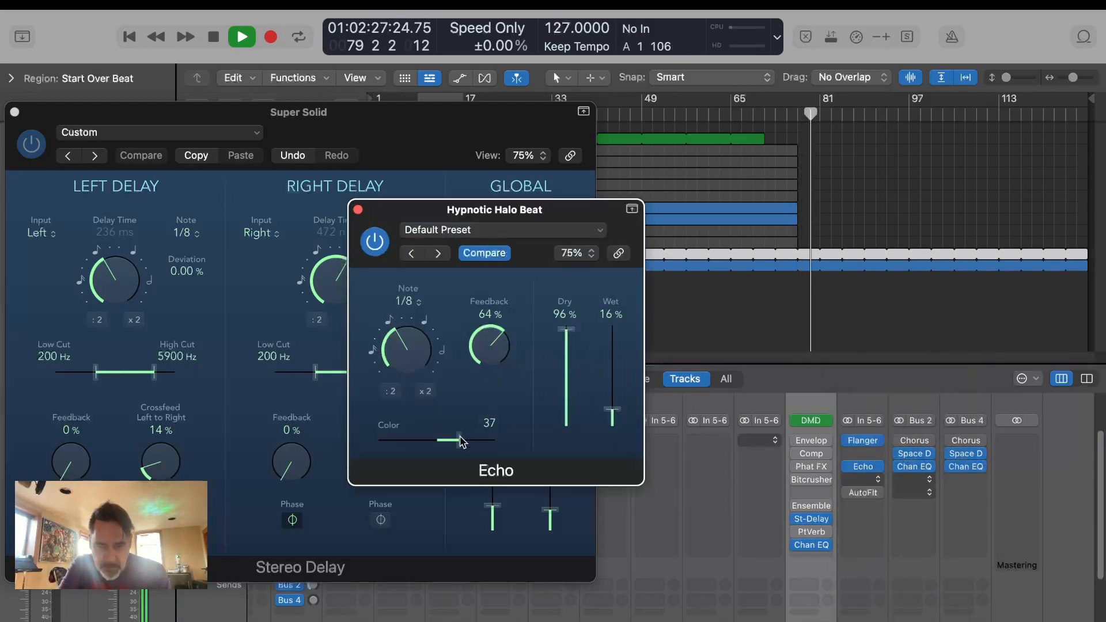
drag(460, 441, 418, 441)
mouse_move(399, 344)
mouse_down()
mouse_move(397, 333)
mouse_move(410, 354)
mouse_move(406, 338)
mouse_up()
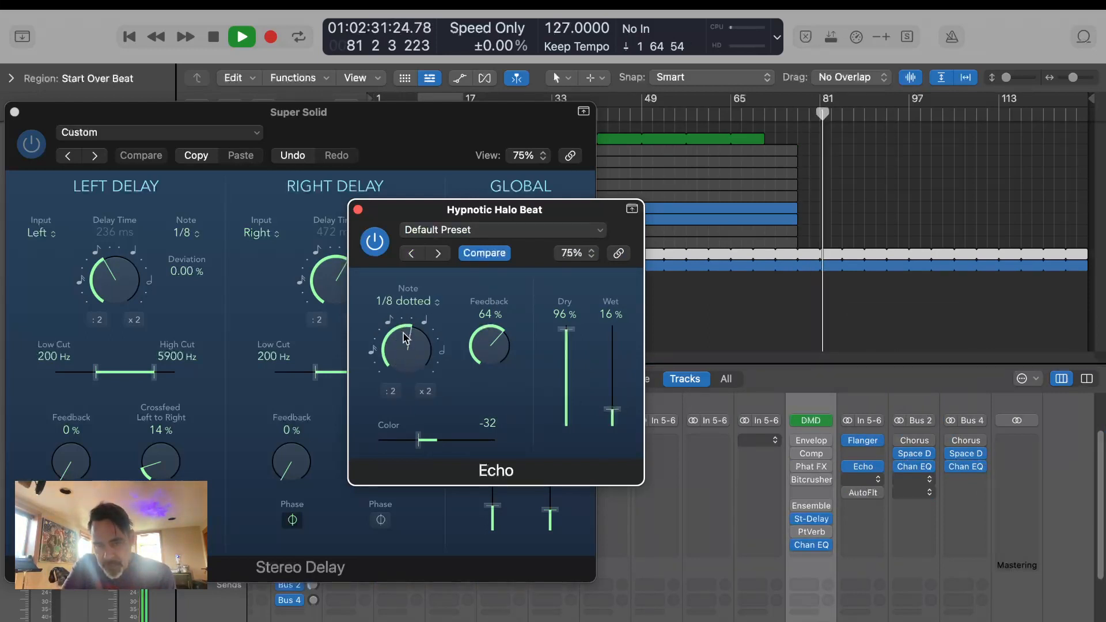
drag(489, 345, 497, 423)
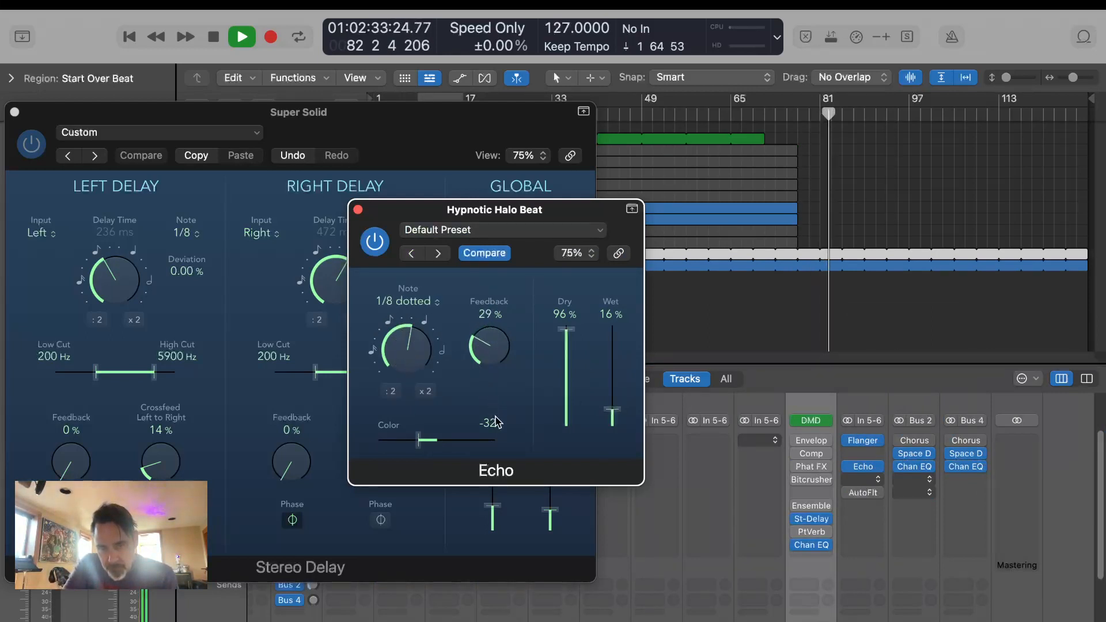
drag(398, 340, 397, 350)
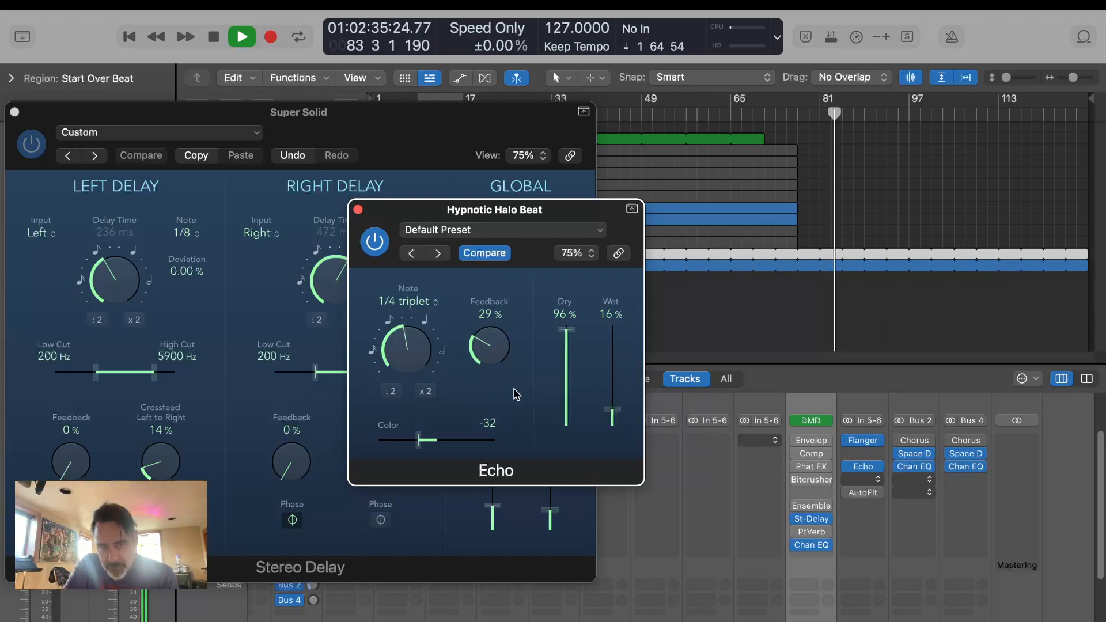
drag(611, 412, 613, 401)
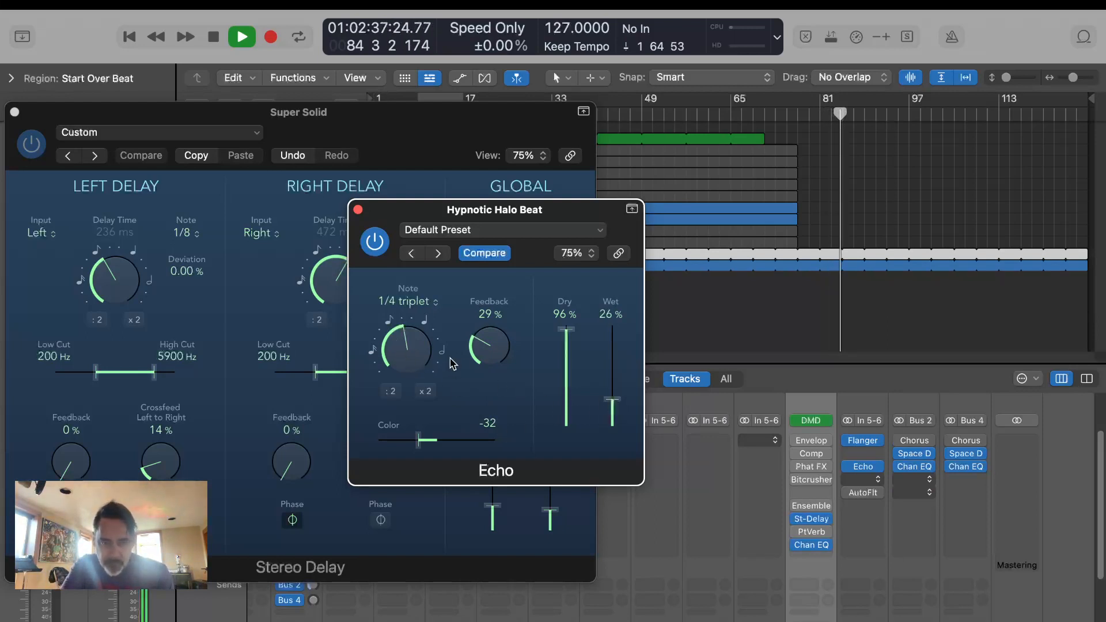
Compare Hypnotic Halo Beat with the Echo bypassed and switched on while checking the channel levels.
click(381, 248)
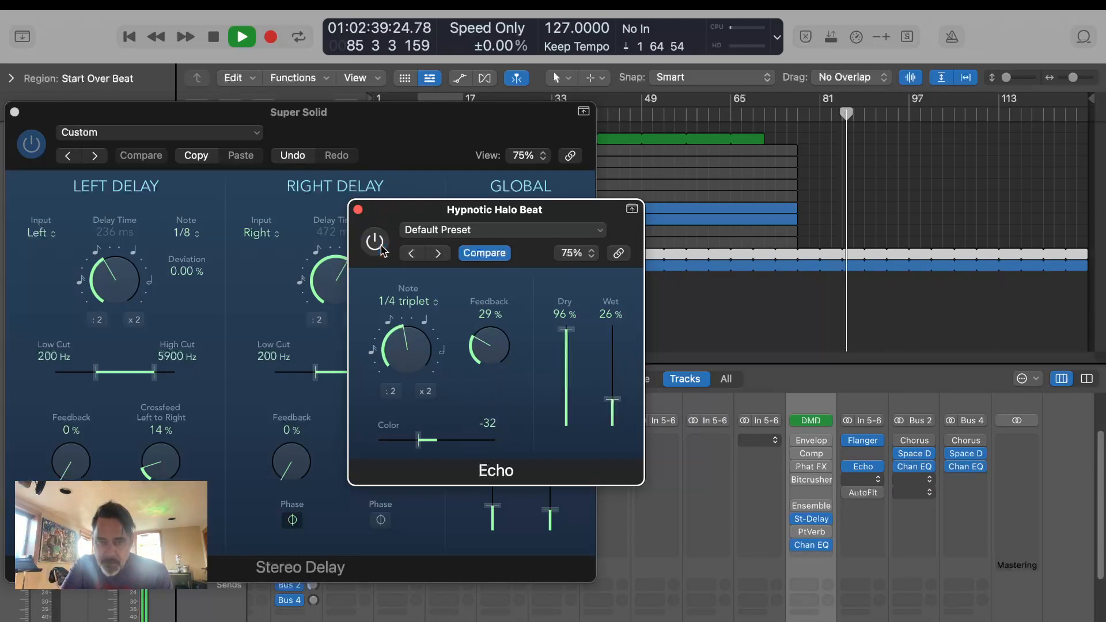
scroll(864, 518, down, 6)
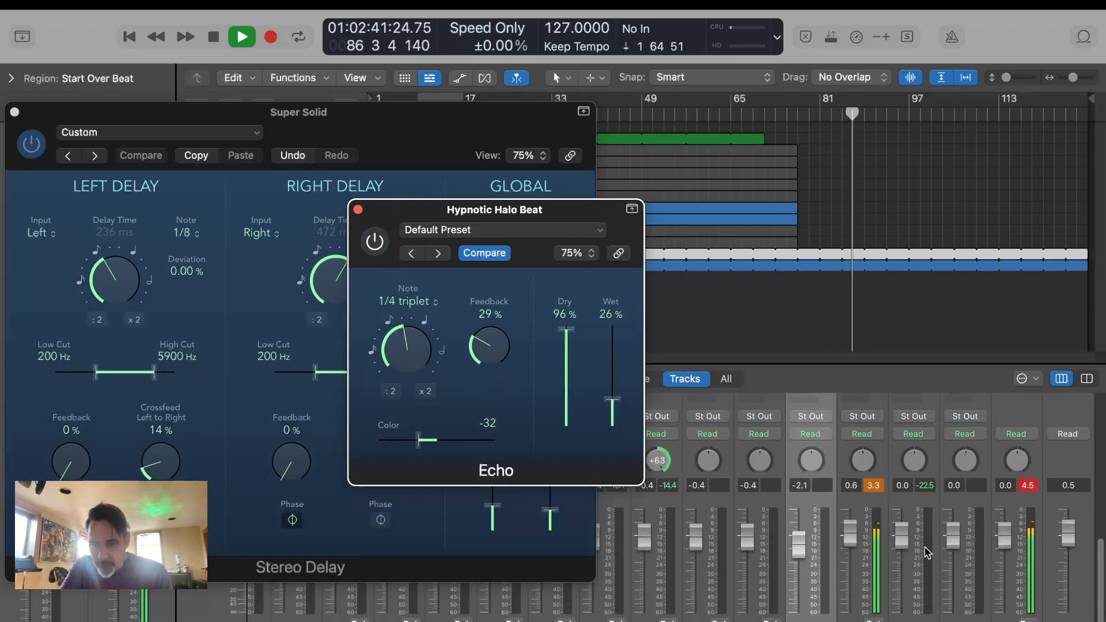
click(375, 243)
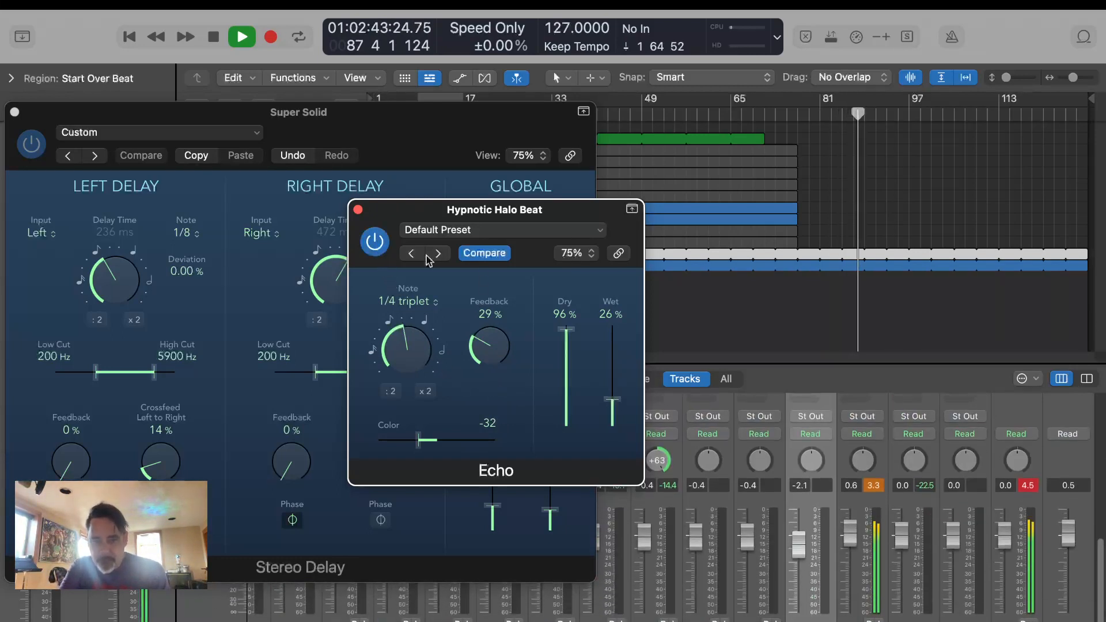
Raise the Echo's color to 60, feedback to 71 % and wet level to 57 %, auditioning the changes in short bursts of playback.
mouse_move(419, 440)
mouse_down()
mouse_move(483, 446)
mouse_move(419, 449)
mouse_up()
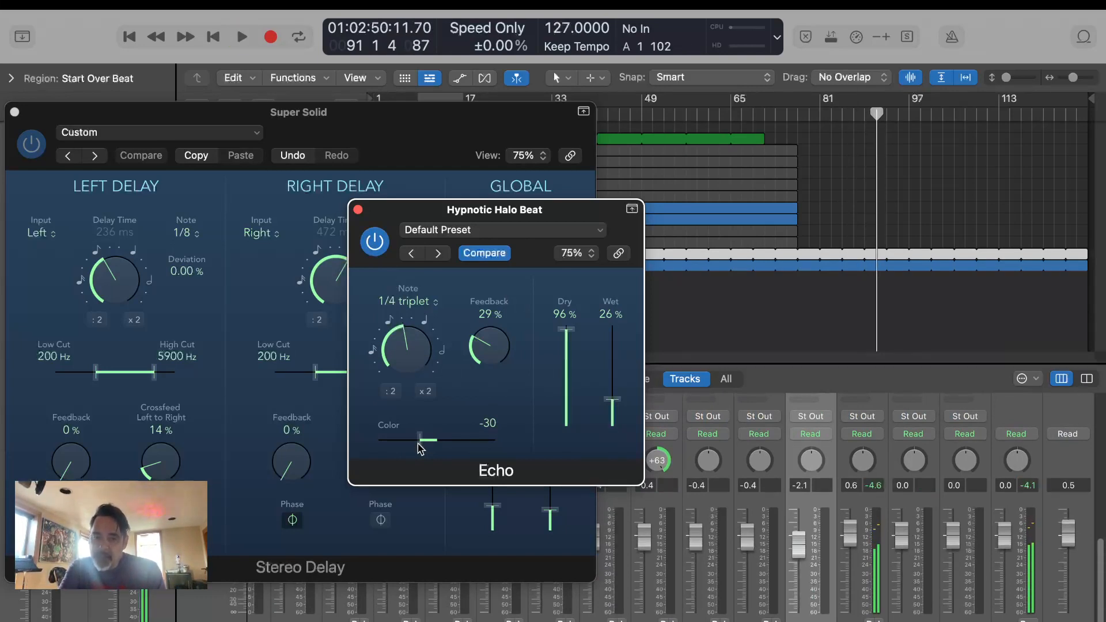
drag(470, 443, 471, 443)
key(space)
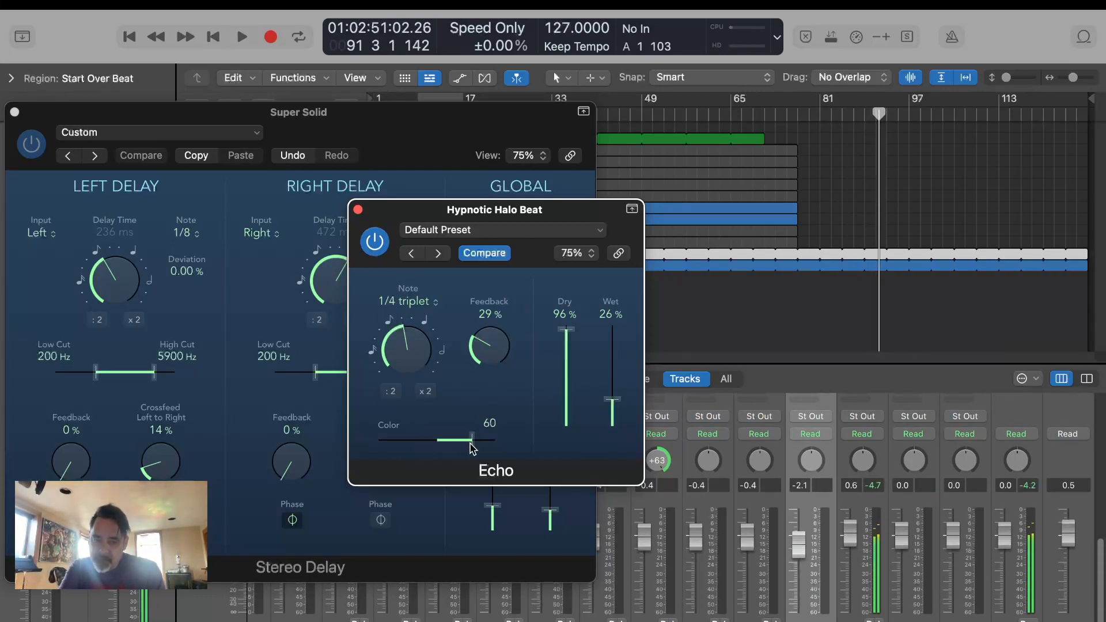
key(space)
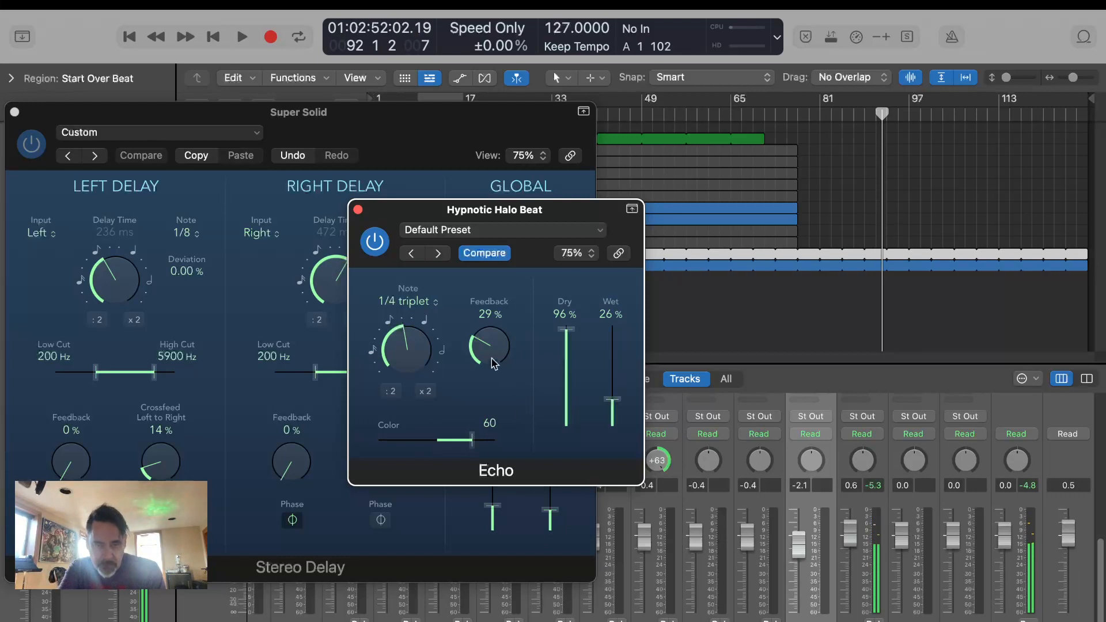
key(space)
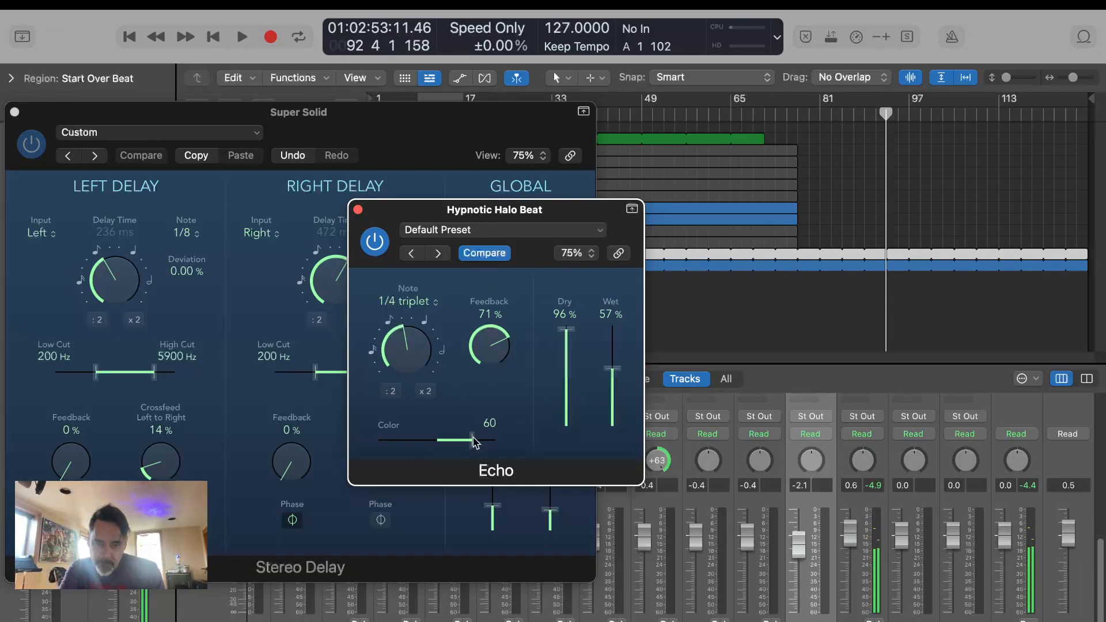
Audition the Echo's color at several darker and brighter settings in short bursts of playback, settling on -28.
key(space)
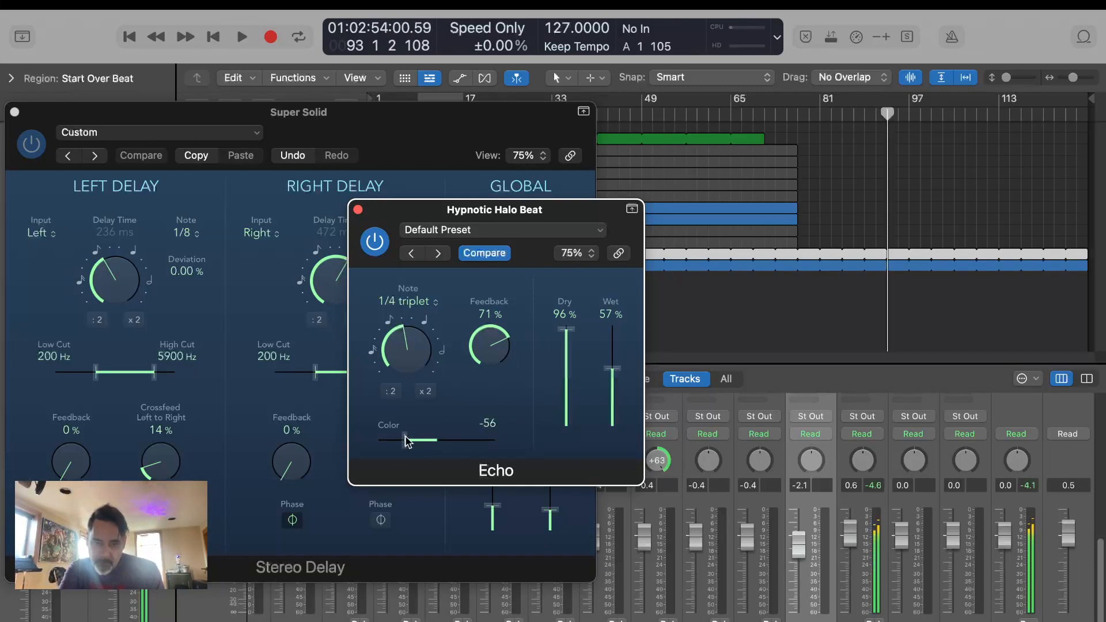
key(space)
drag(406, 441, 417, 442)
key(space)
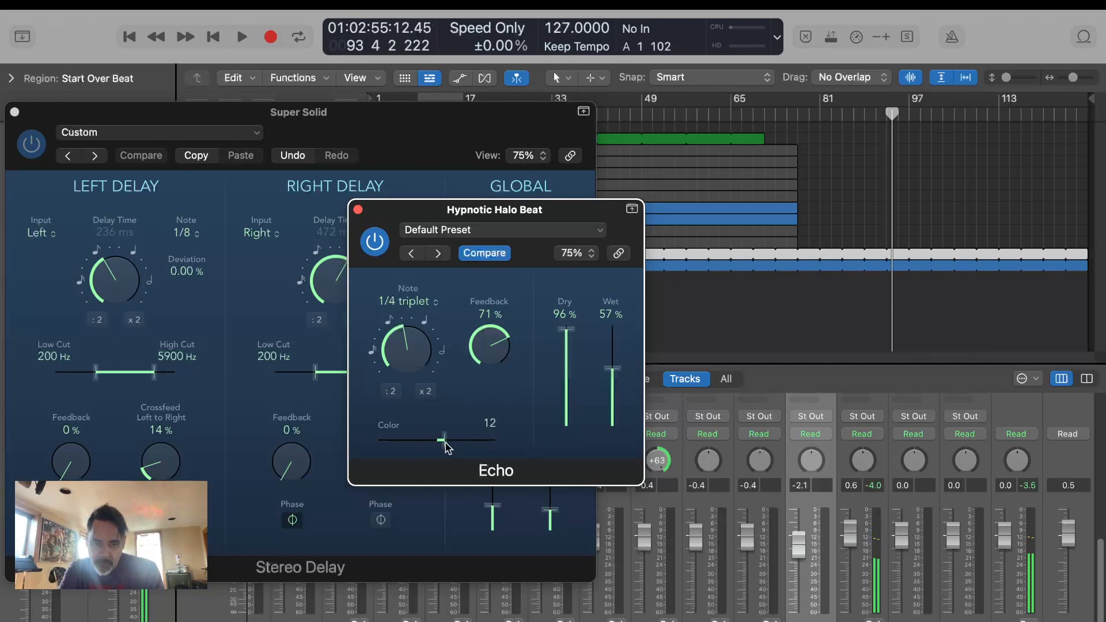
key(space)
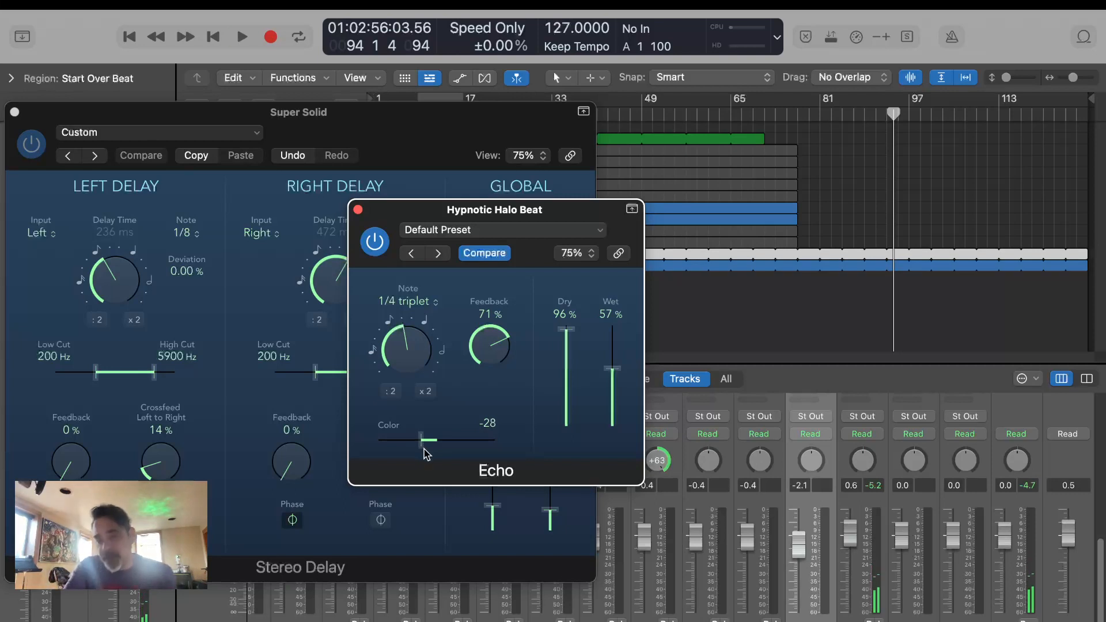
Lower the Echo's wet level to 17 % and set its color to -29 during continuous playback.
key(space)
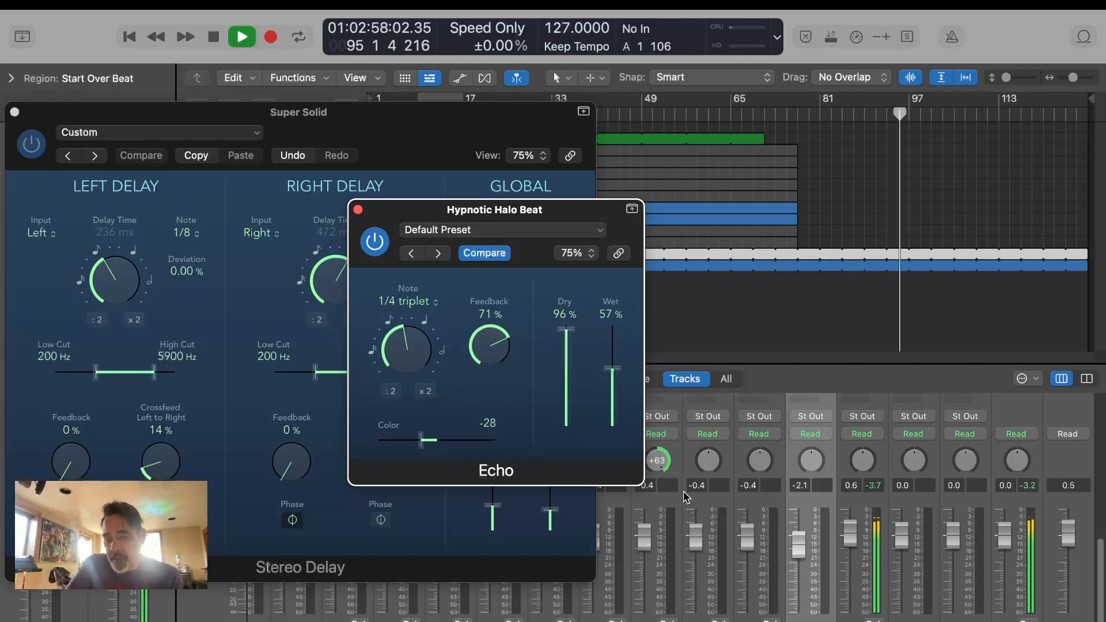
drag(612, 371, 612, 399)
mouse_move(421, 440)
mouse_down()
mouse_move(469, 447)
mouse_move(424, 445)
mouse_up()
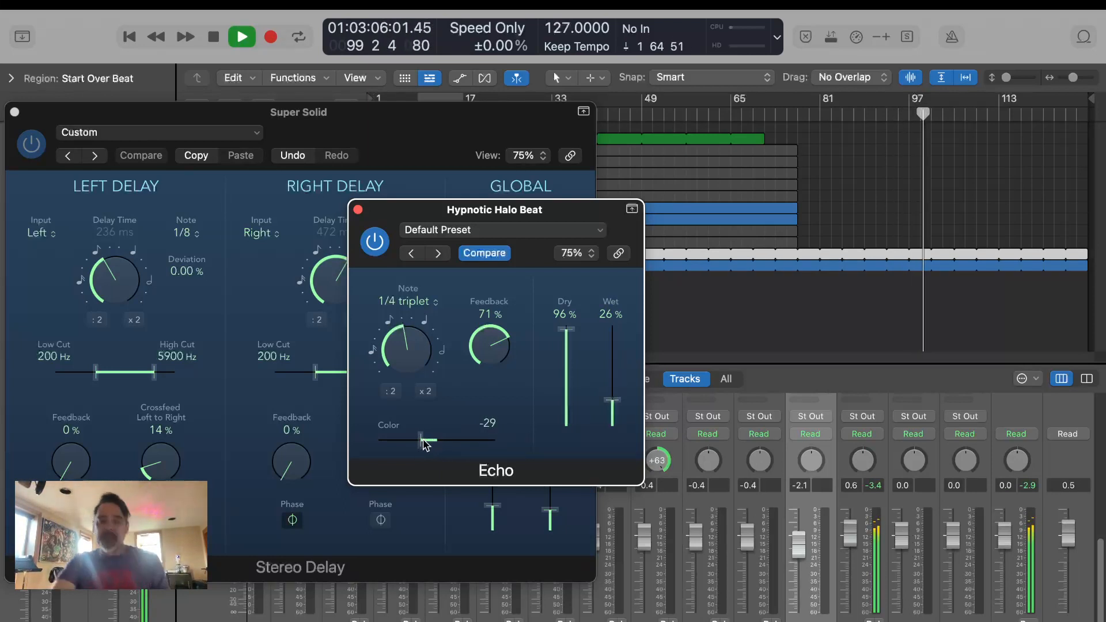
drag(612, 400, 612, 417)
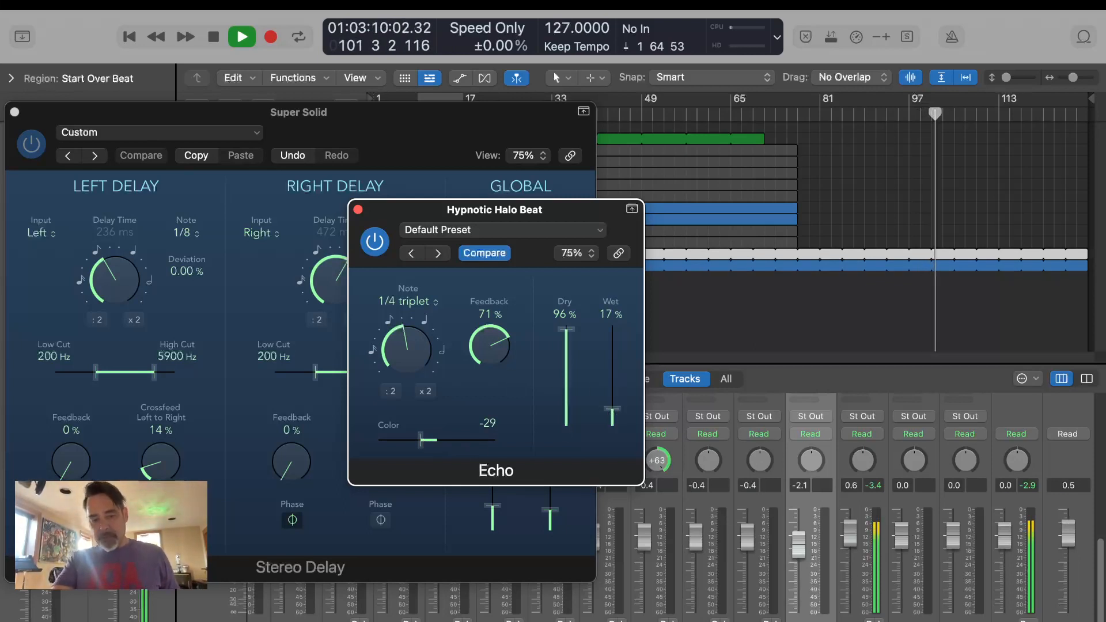
scroll(838, 501, left, 1)
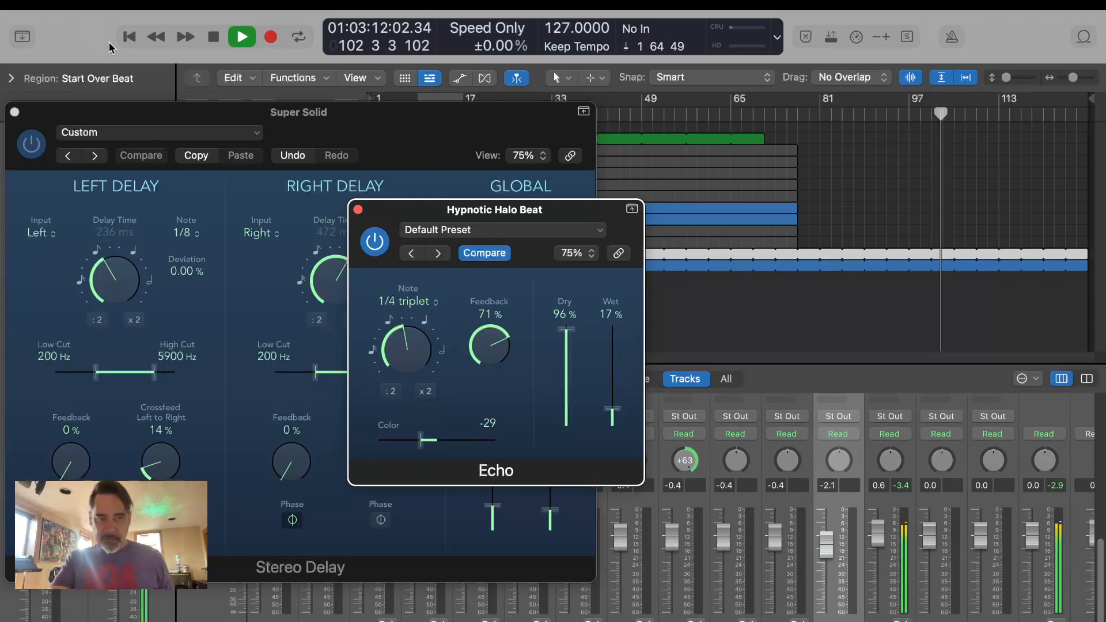
Restart playback from the beginning of the song and close the Stereo Delay and Echo windows.
click(129, 40)
click(14, 113)
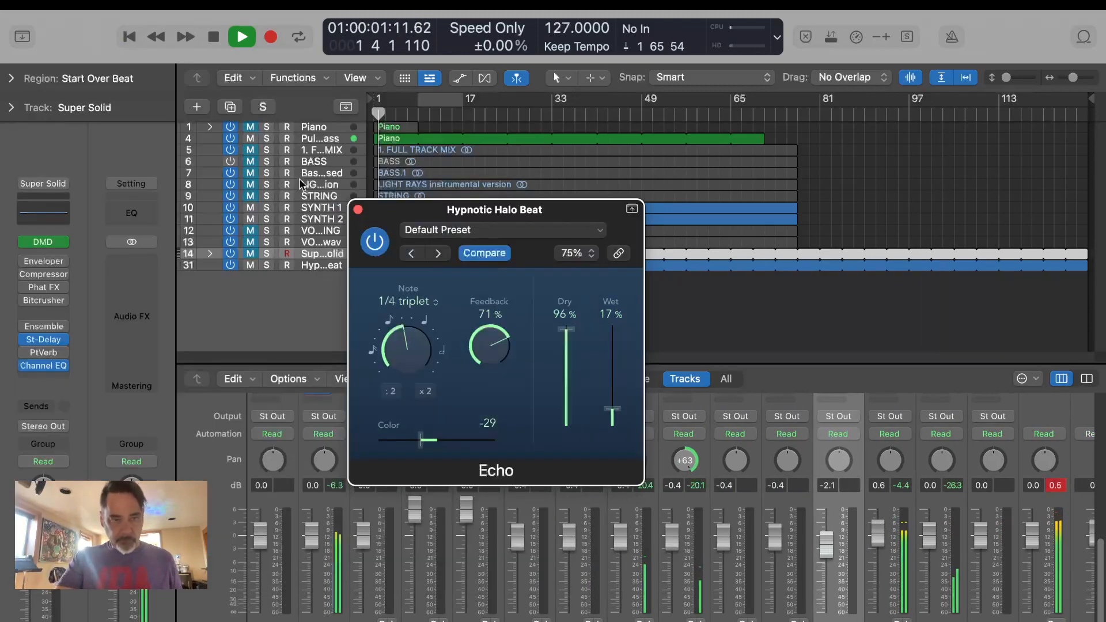
click(357, 212)
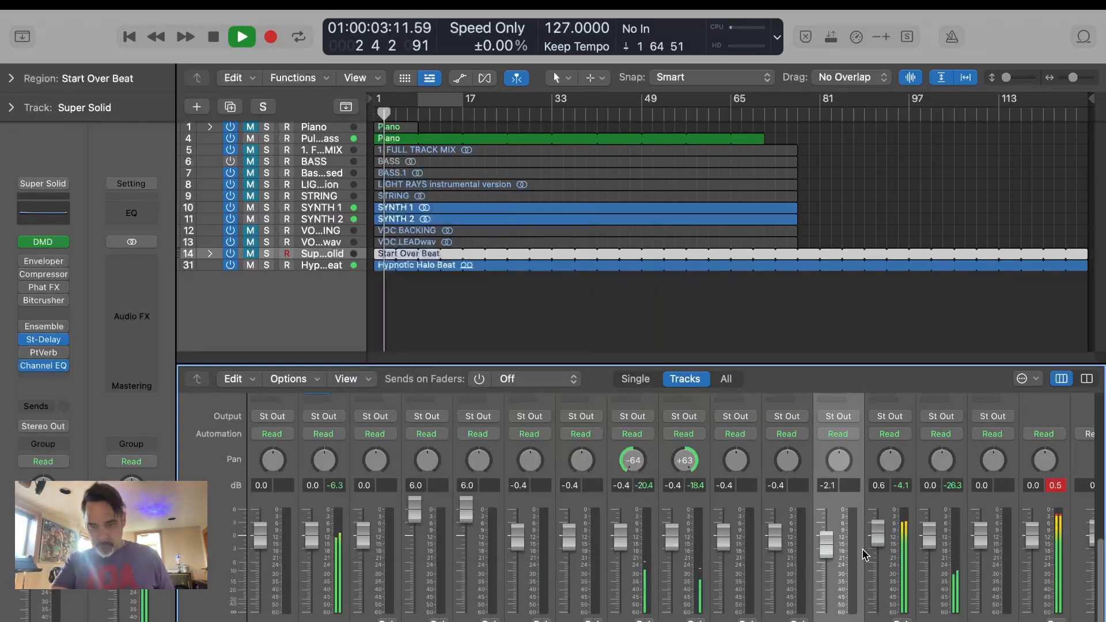
Add a Channel EQ to the Hypnotic Halo Beat channel with its high shelf at 1680 Hz and -12.1 dB, and close it.
scroll(864, 555, up, 5)
scroll(864, 554, up, 2)
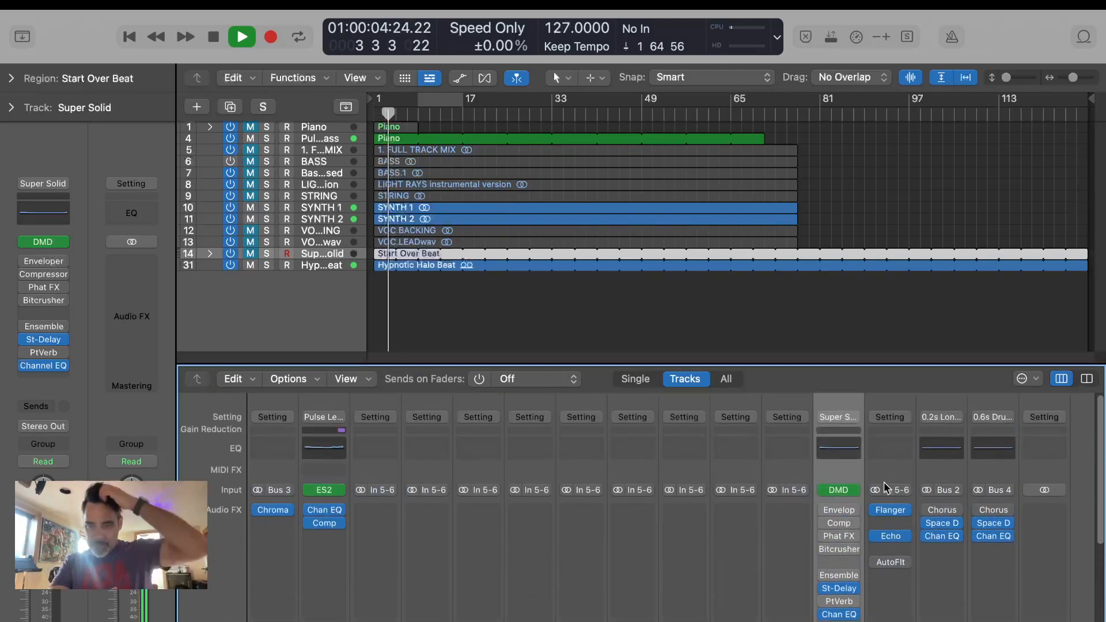
click(896, 447)
drag(927, 447, 717, 544)
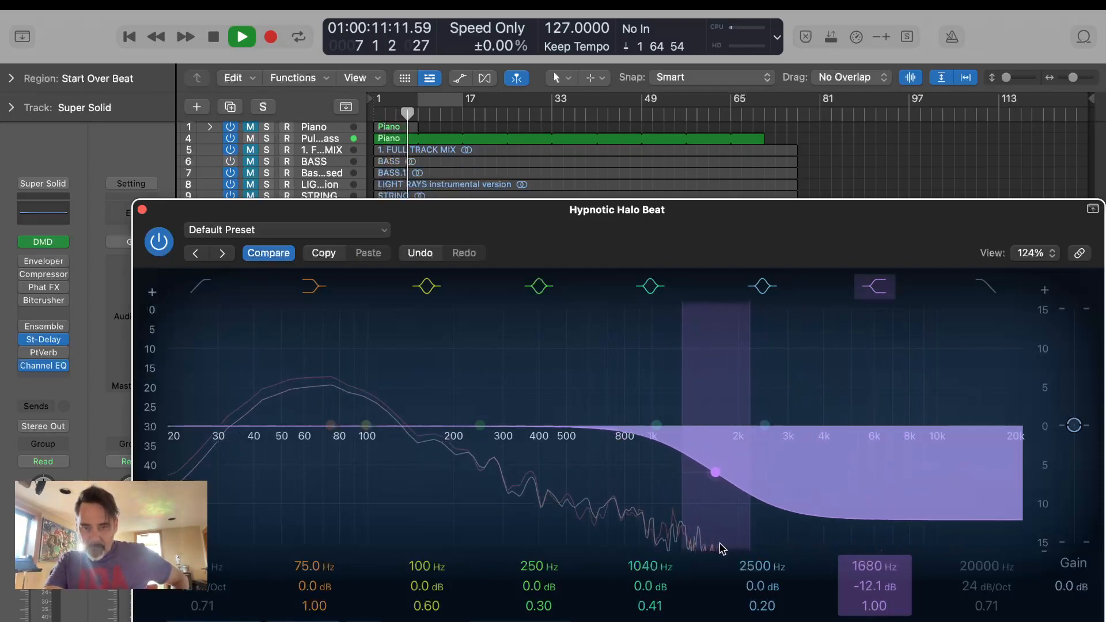
click(143, 209)
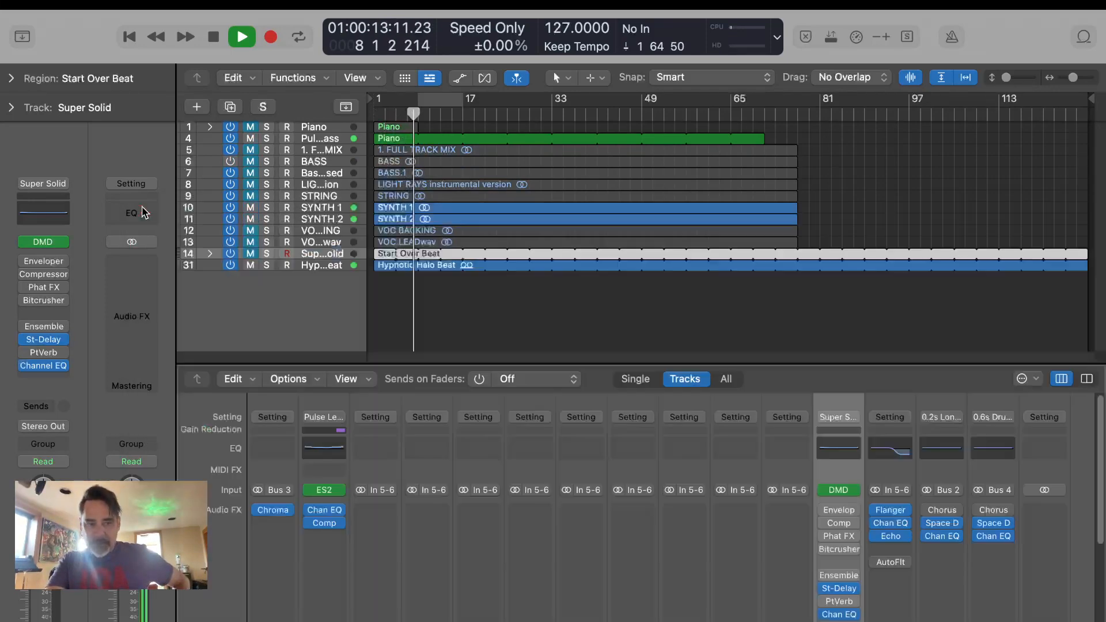
Raise the Hypnotic Halo Beat channel's volume to 3.3 dB, trying 6.0 dB first.
scroll(600, 420, down, 10)
scroll(777, 599, down, 1)
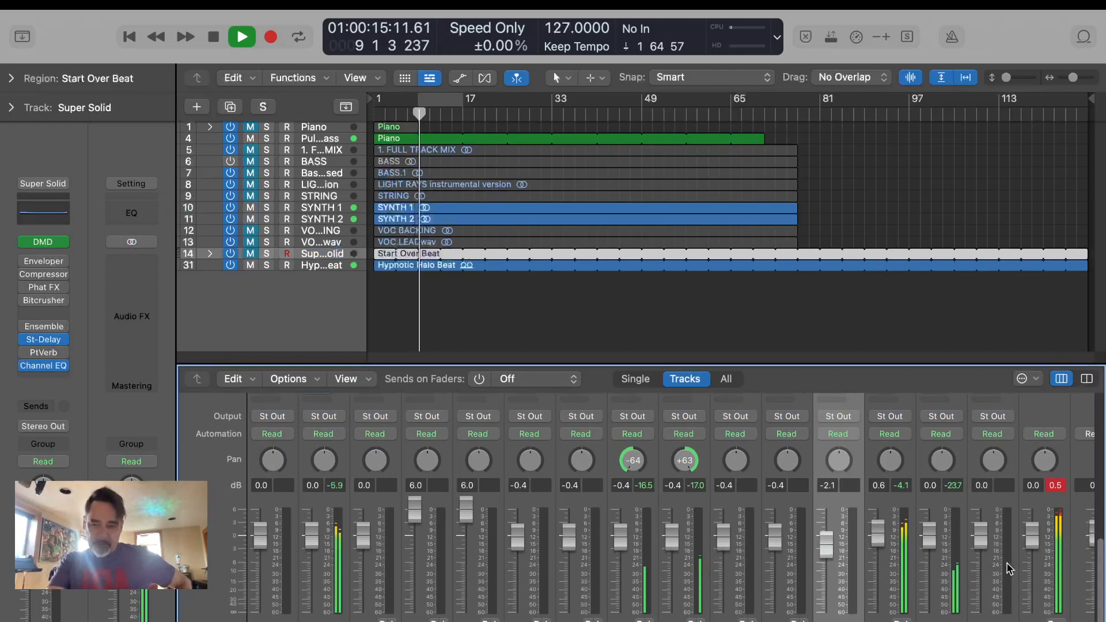
drag(880, 539, 867, 469)
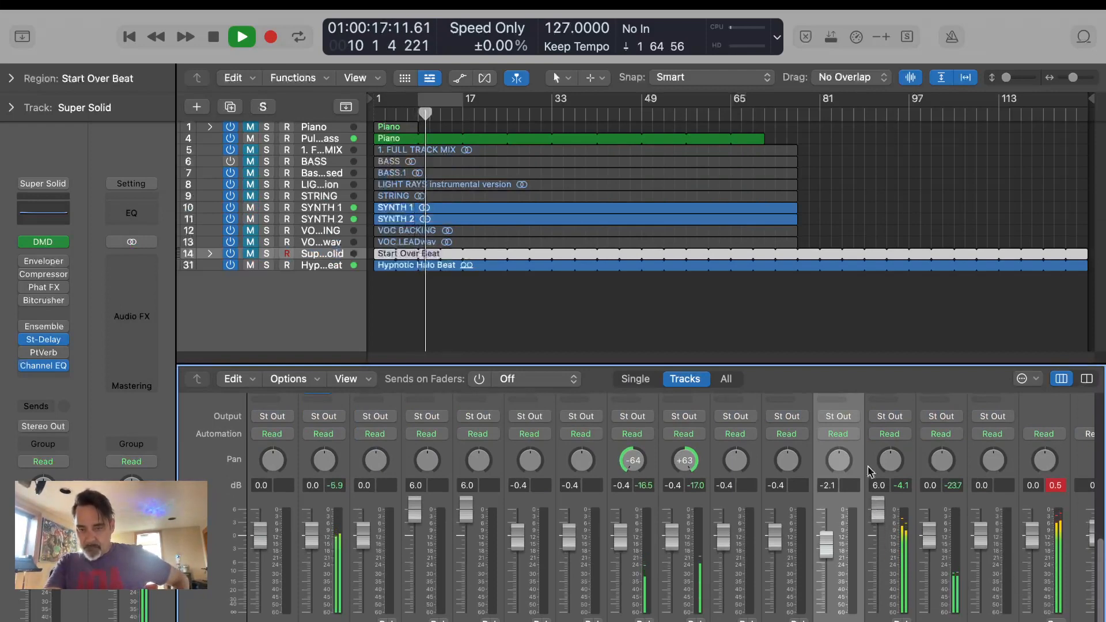
scroll(871, 473, right, 2)
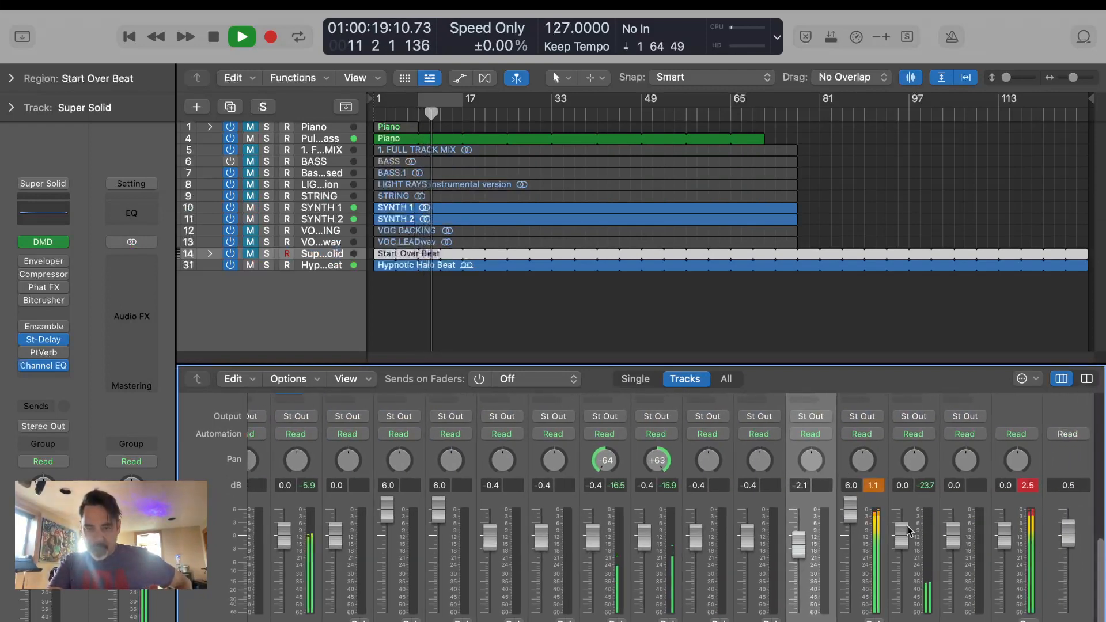
drag(849, 506, 849, 521)
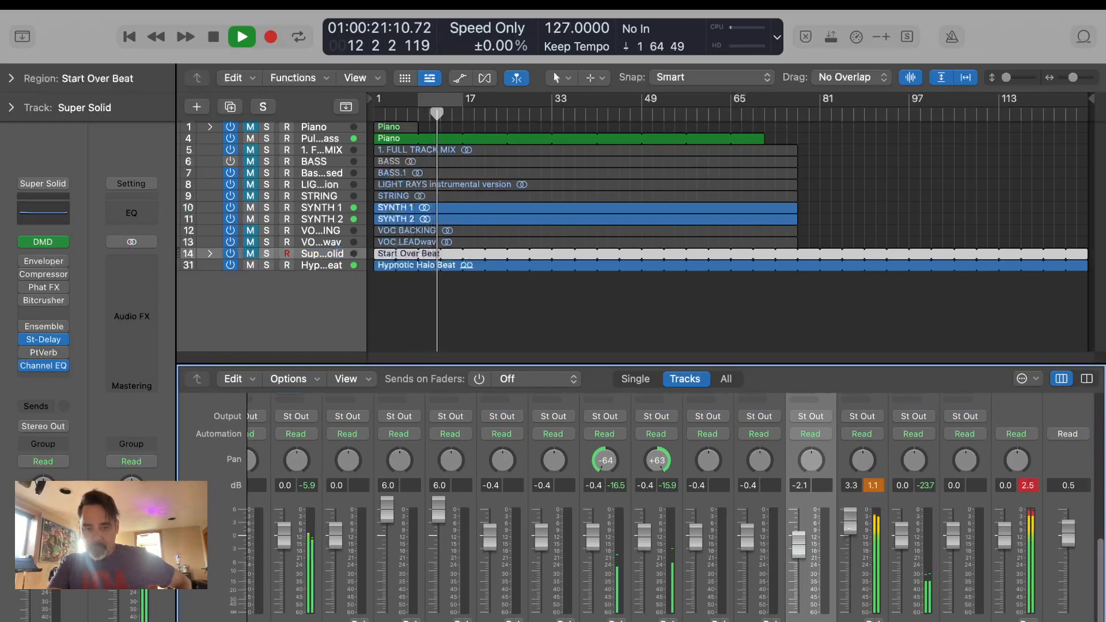
scroll(851, 529, left, 2)
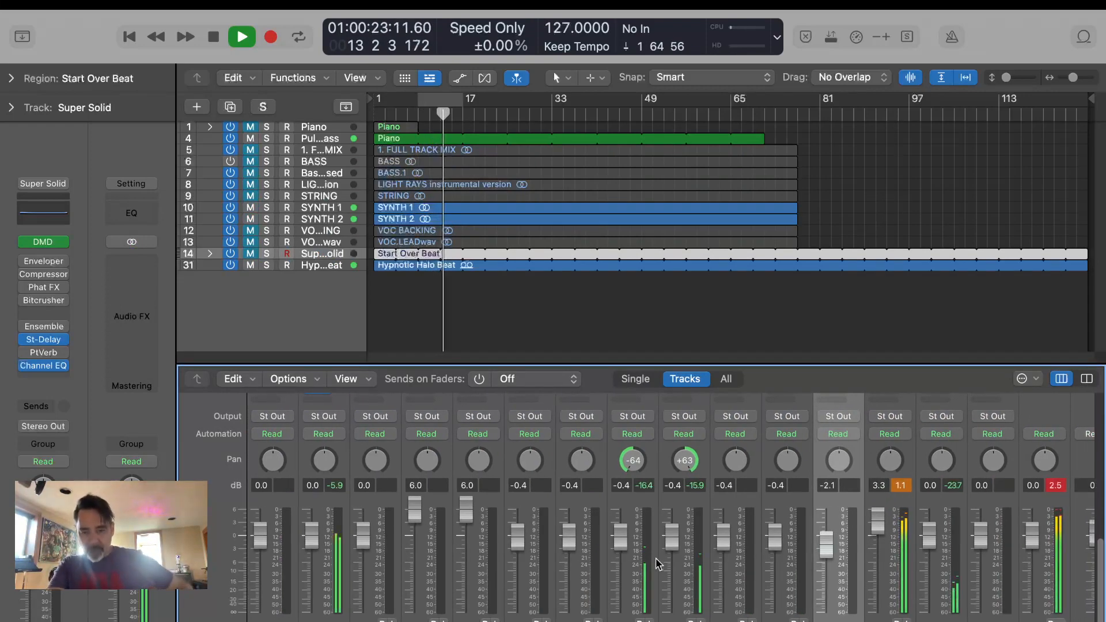
Raise the SYNTH 1 and SYNTH 2 channels together to 1.2 dB and stop playback.
click(625, 608)
shift+click(671, 606)
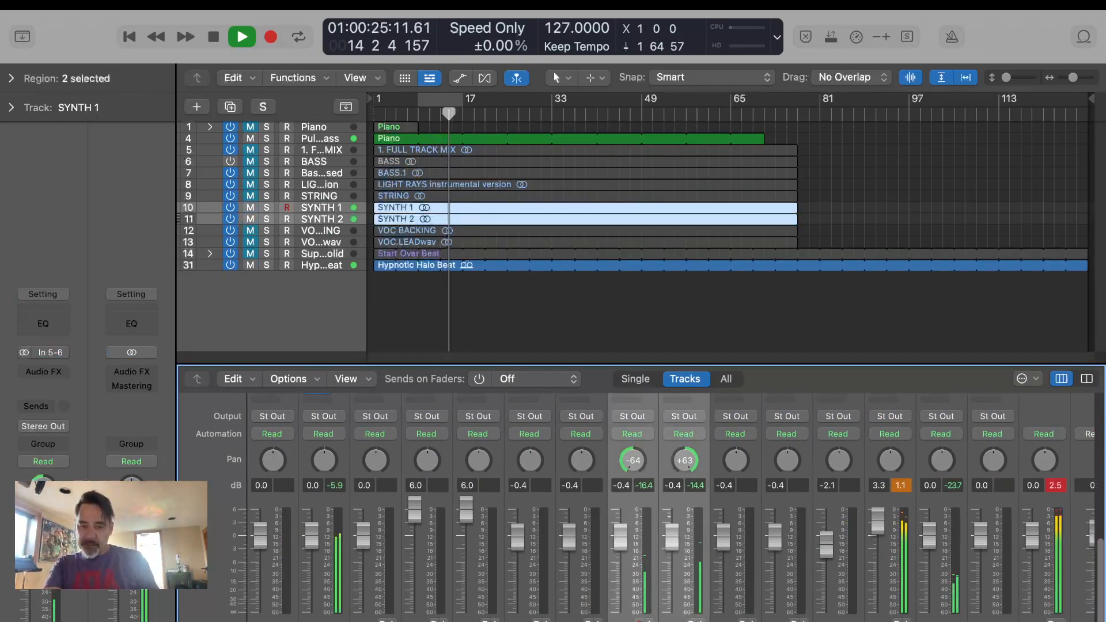
drag(672, 535, 671, 528)
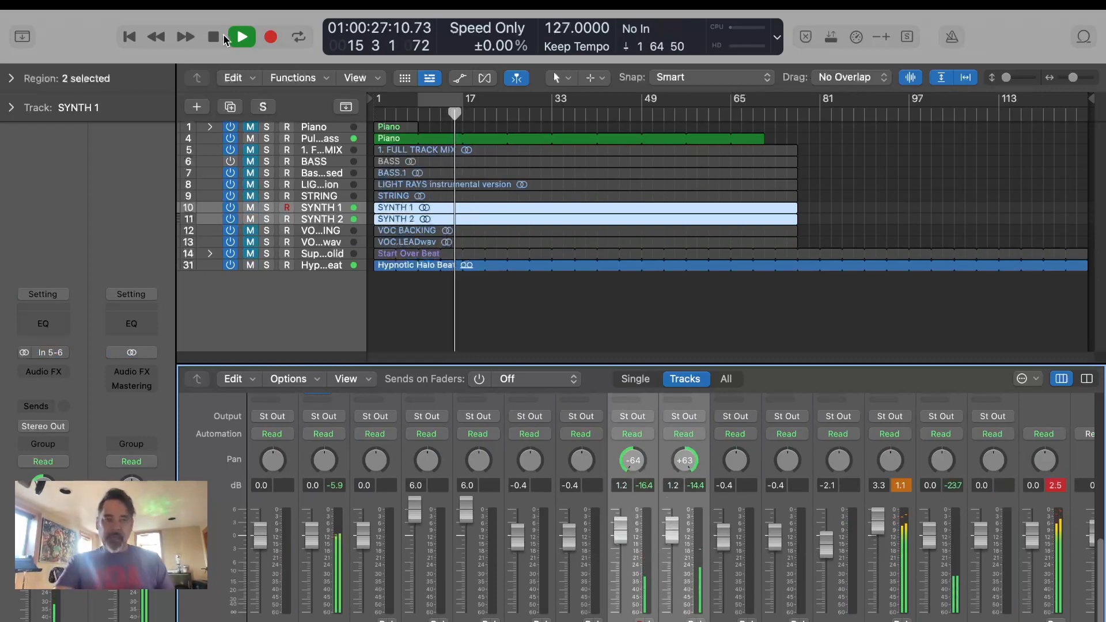
click(215, 37)
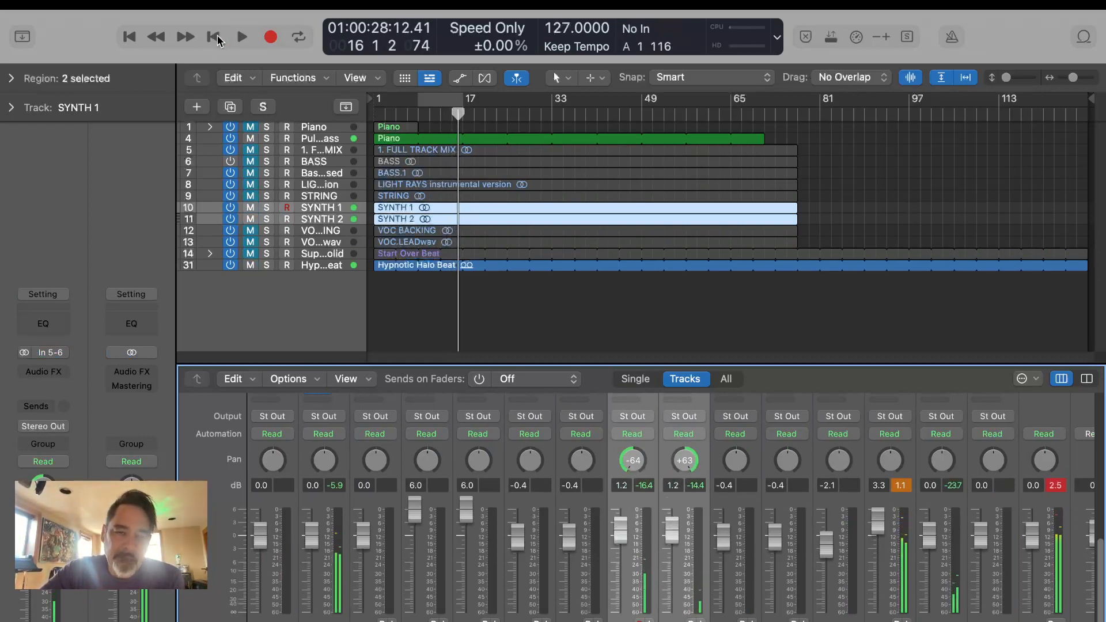